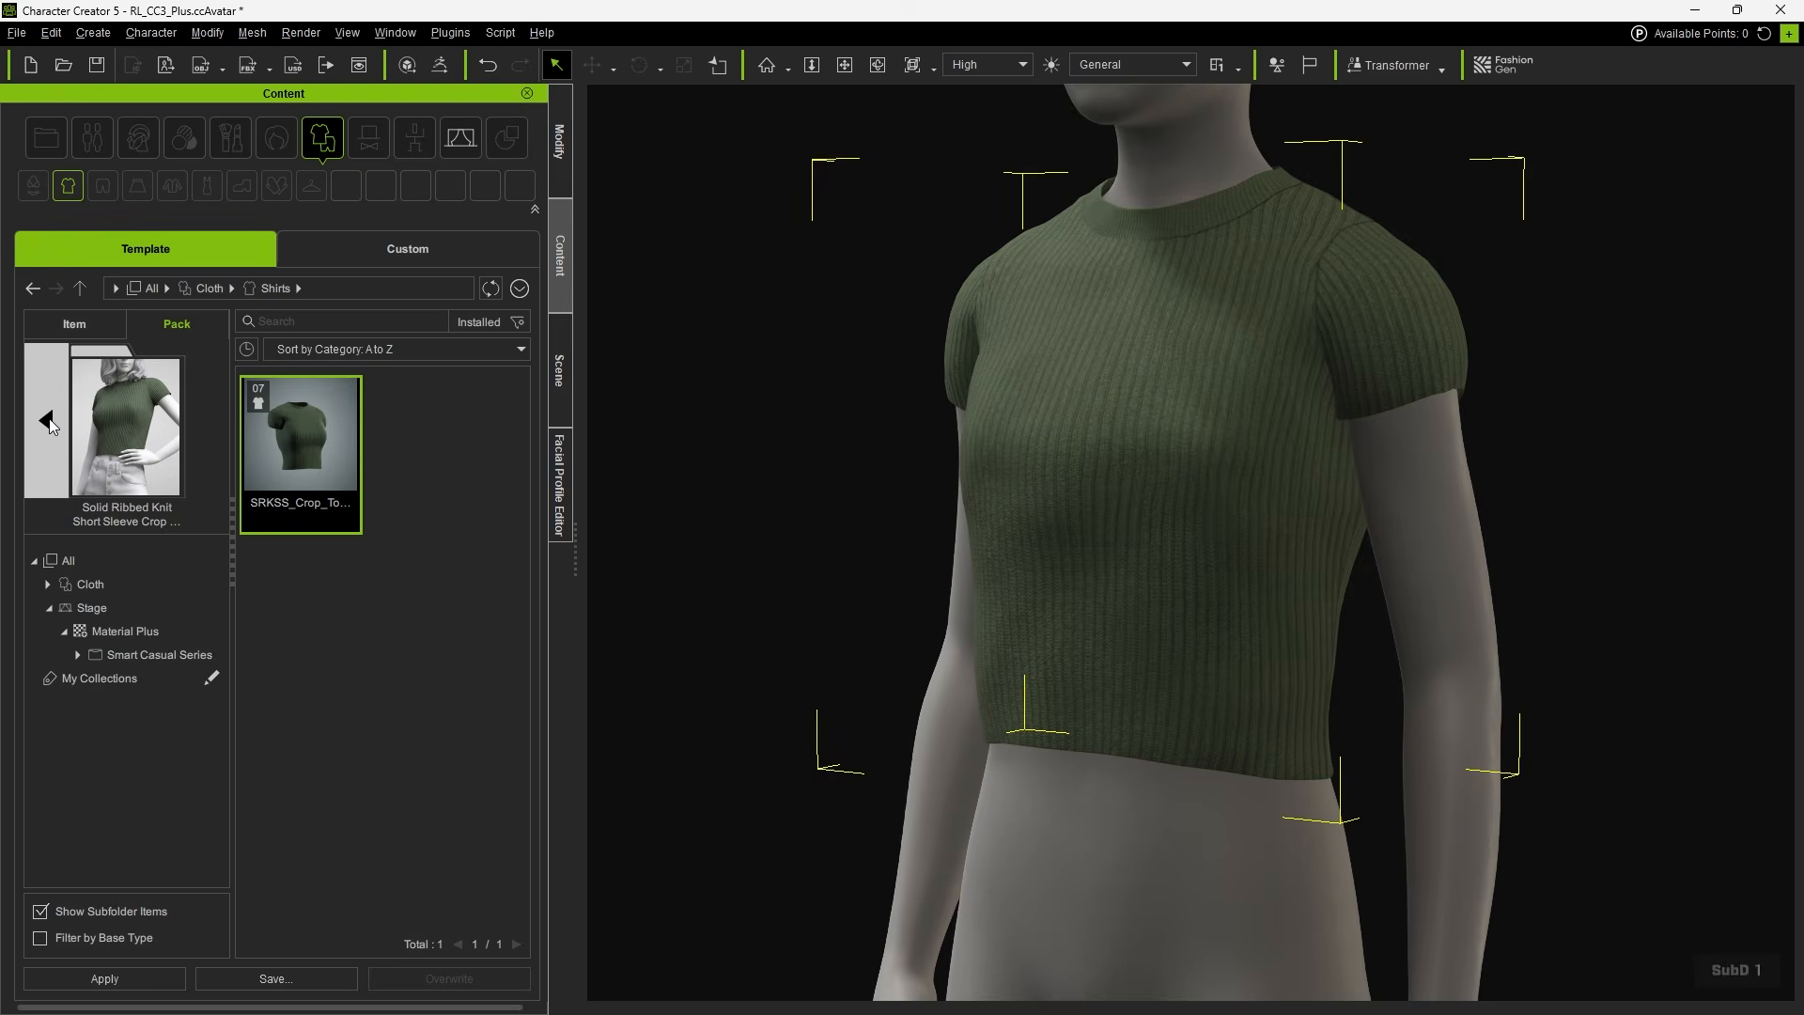
Browse the clothing packs in the content library and the Casual 20 clothing items in the Reallusion Content Store.
{"action": "left_click", "coordinate": [45, 421]}
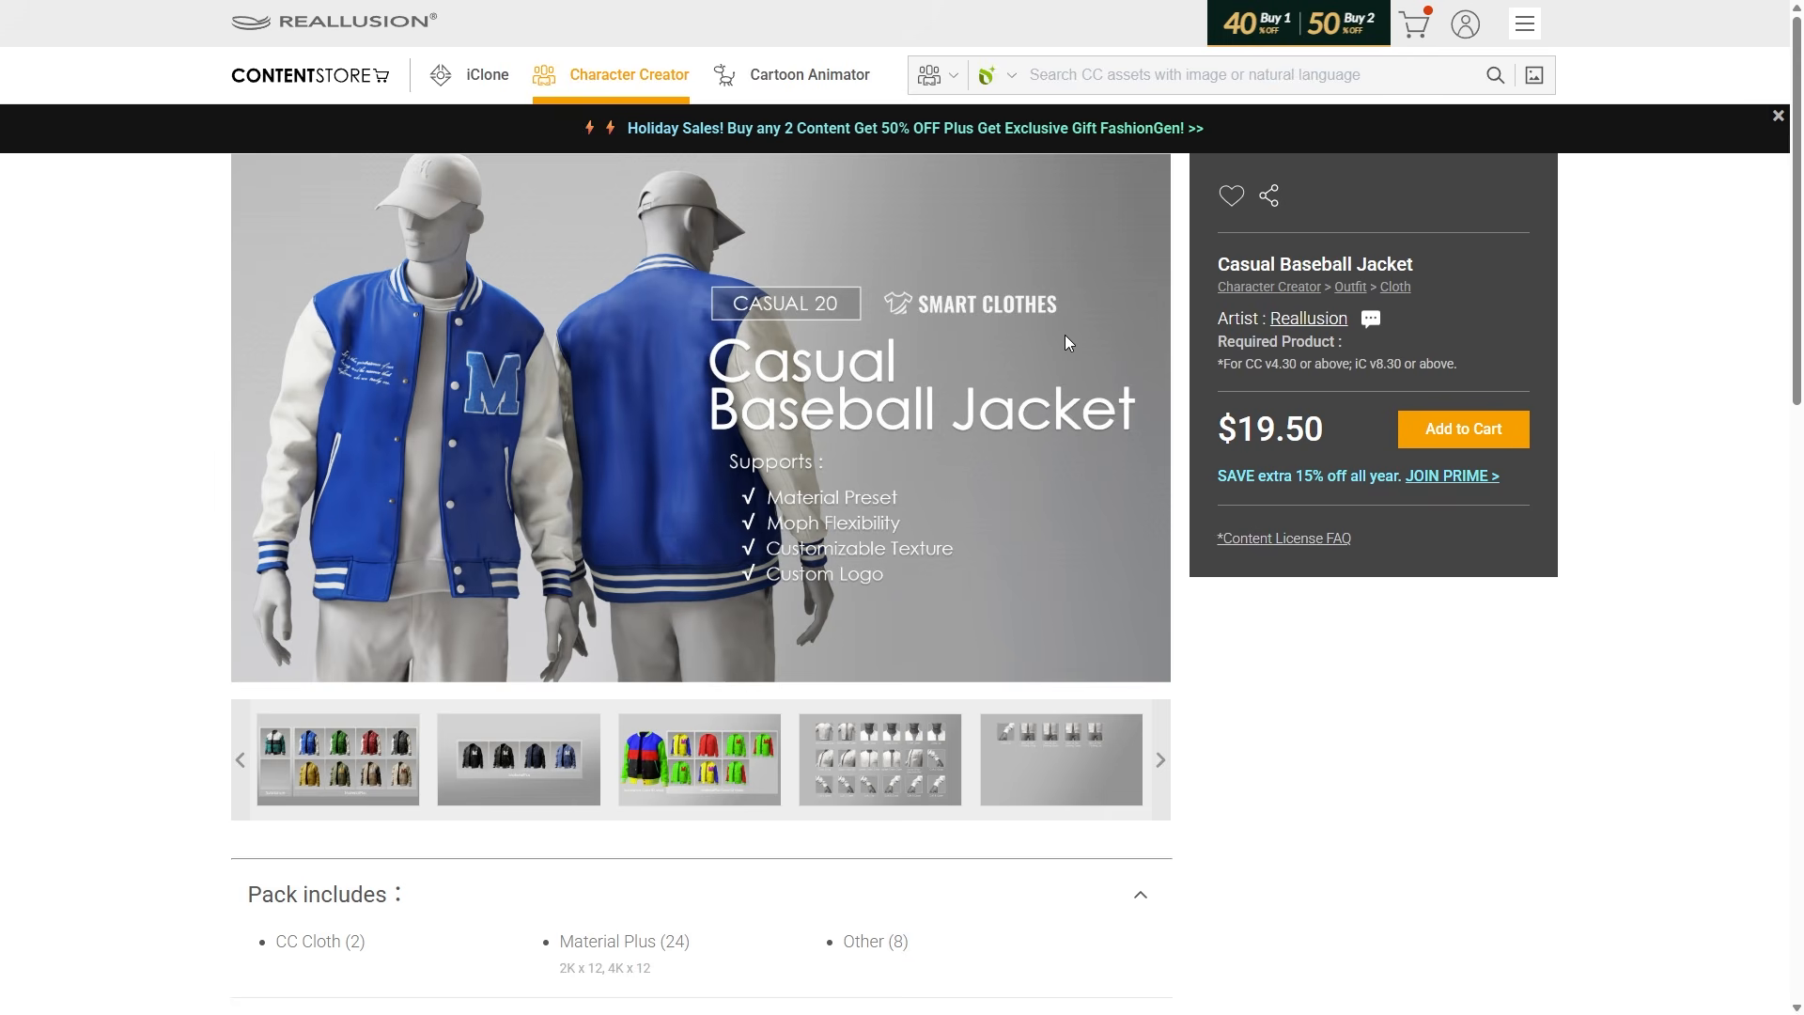
{"action": "left_click", "coordinate": [669, 770]}
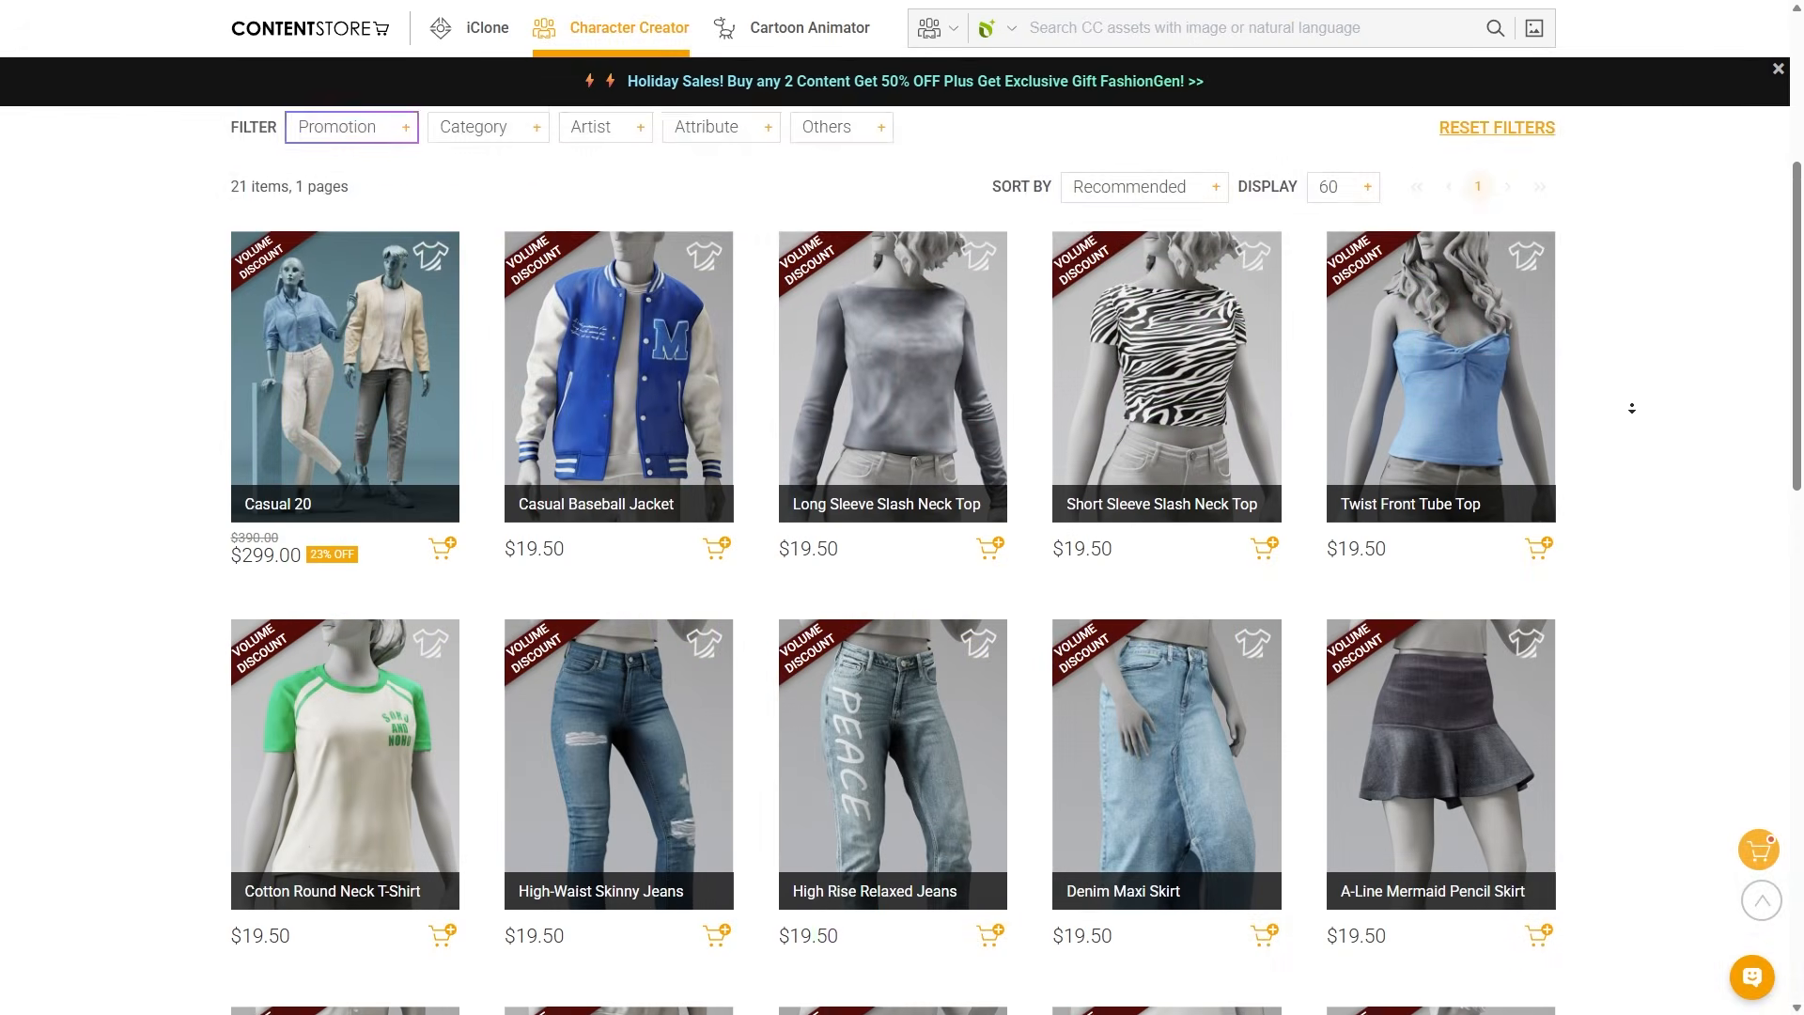
{"action": "scroll", "coordinate": [902, 564], "scroll_direction": "down", "scroll_amount": 2}
{"action": "scroll", "coordinate": [1632, 410], "scroll_direction": "down", "scroll_amount": 7}
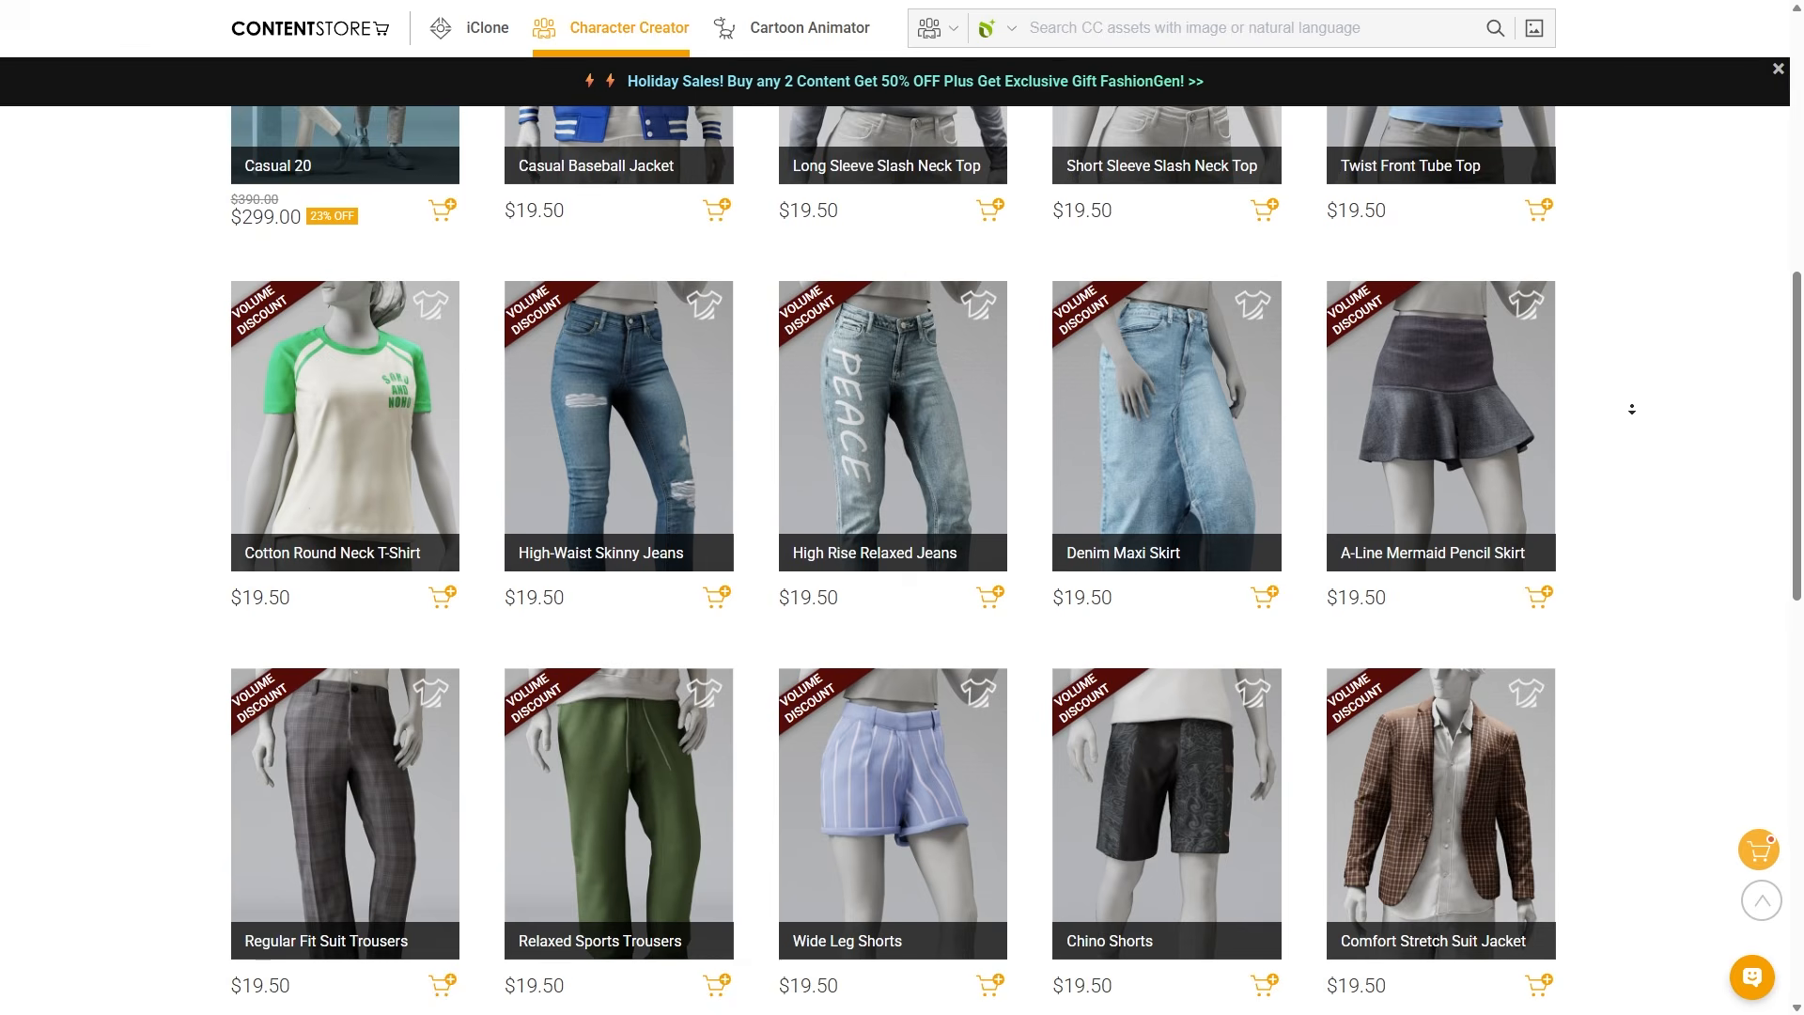
{"action": "scroll", "coordinate": [1633, 410], "scroll_direction": "down", "scroll_amount": 5}
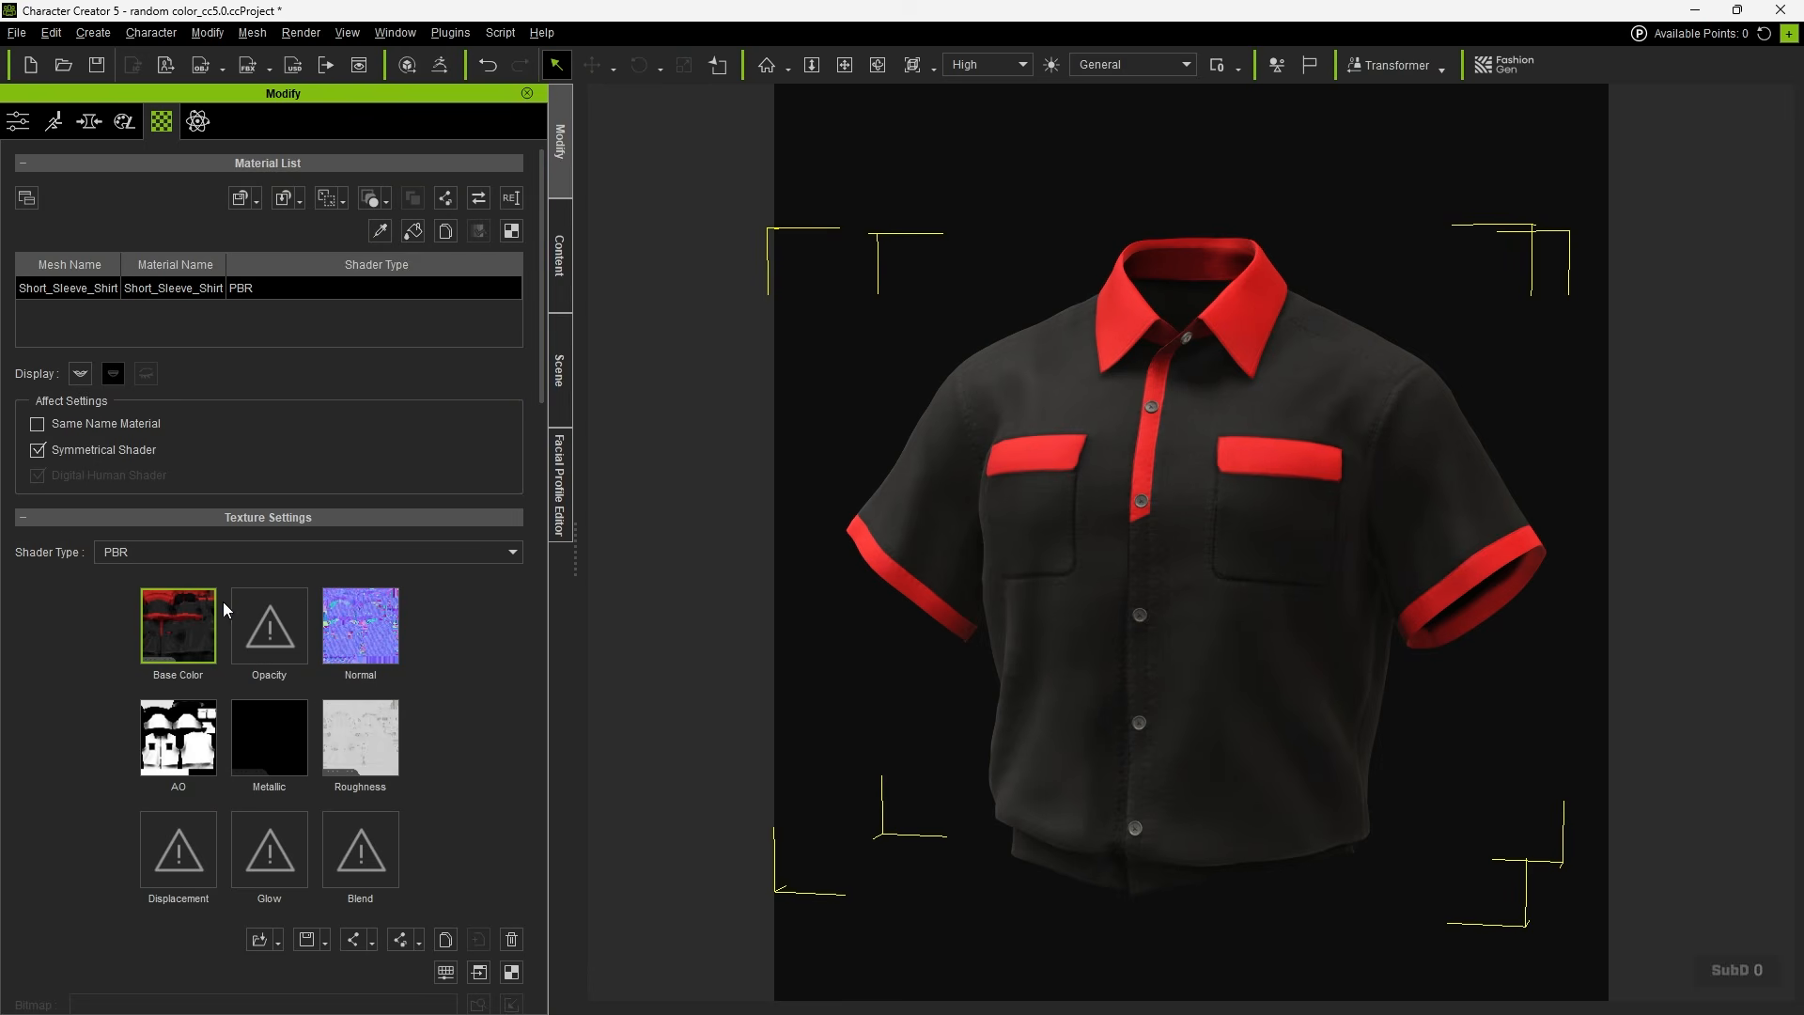
Examine the short-sleeve shirt material's Base Color and Normal textures and its Color ID resource map in Character Creator.
{"action": "mouse_move", "coordinate": [196, 618]}
{"action": "mouse_move", "coordinate": [362, 640]}
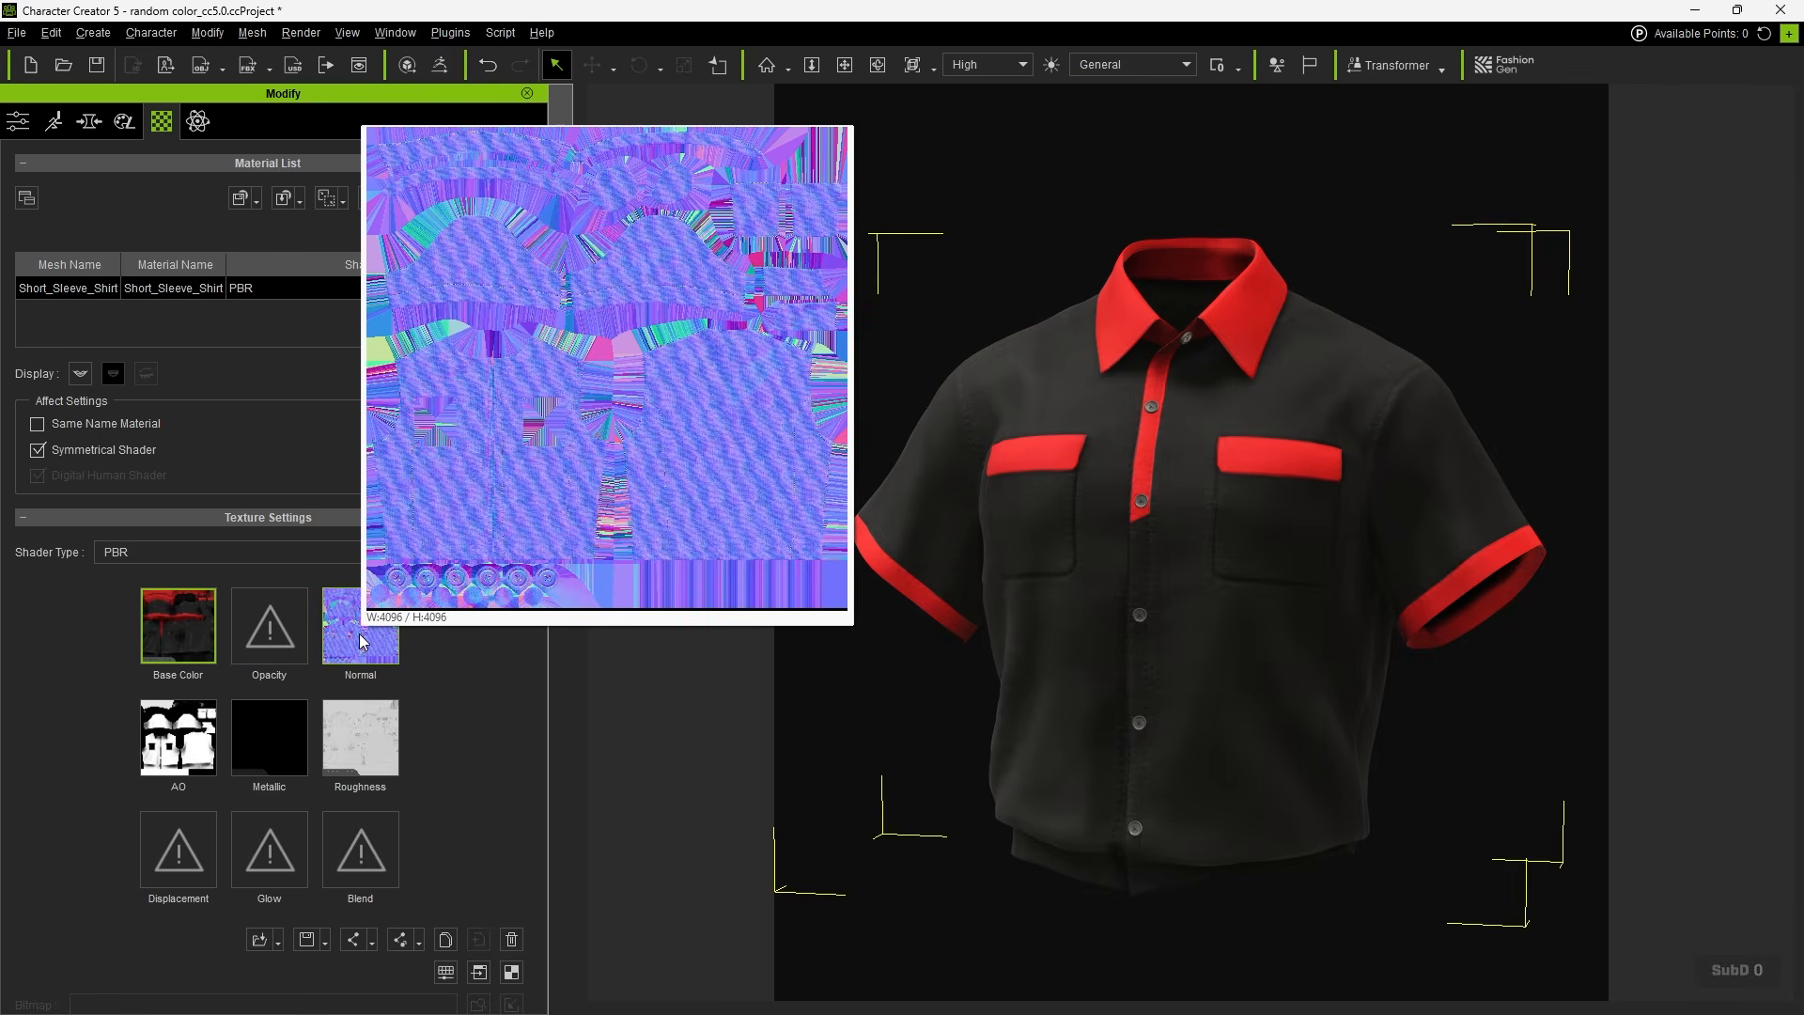
{"action": "left_click_drag", "start_coordinate": [540, 389], "coordinate": [539, 808]}
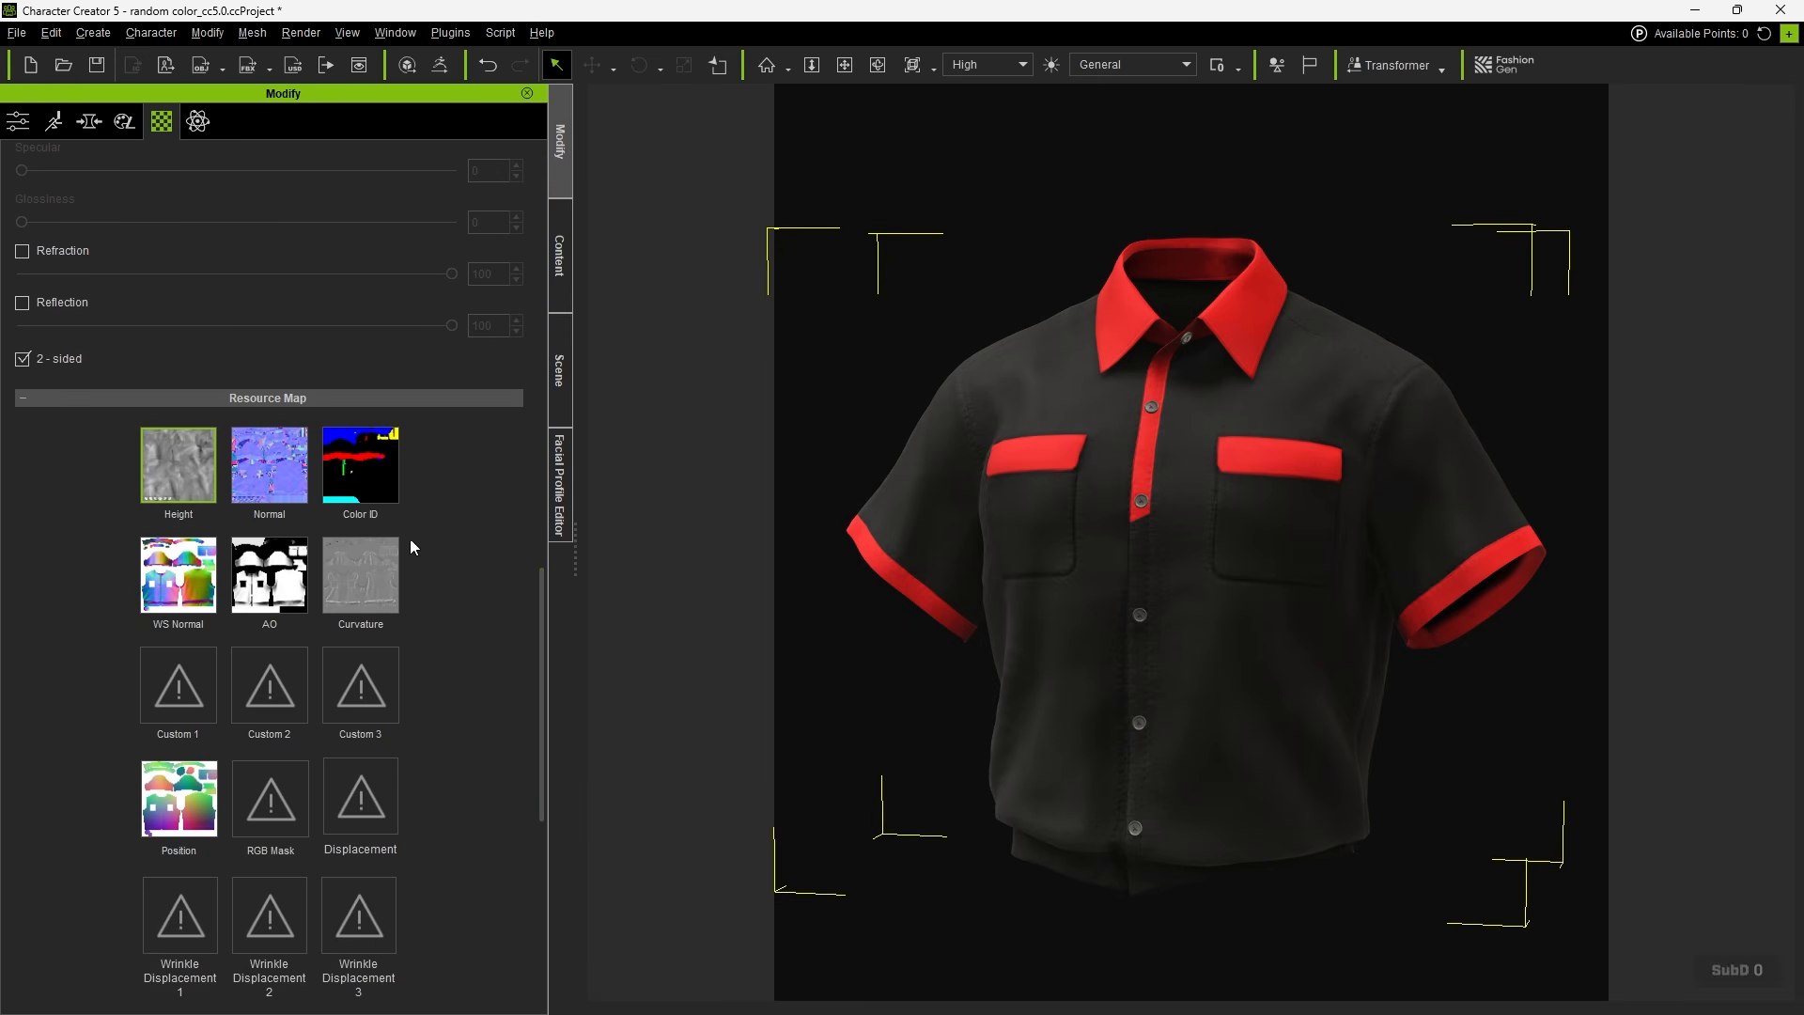
{"action": "mouse_move", "coordinate": [368, 476]}
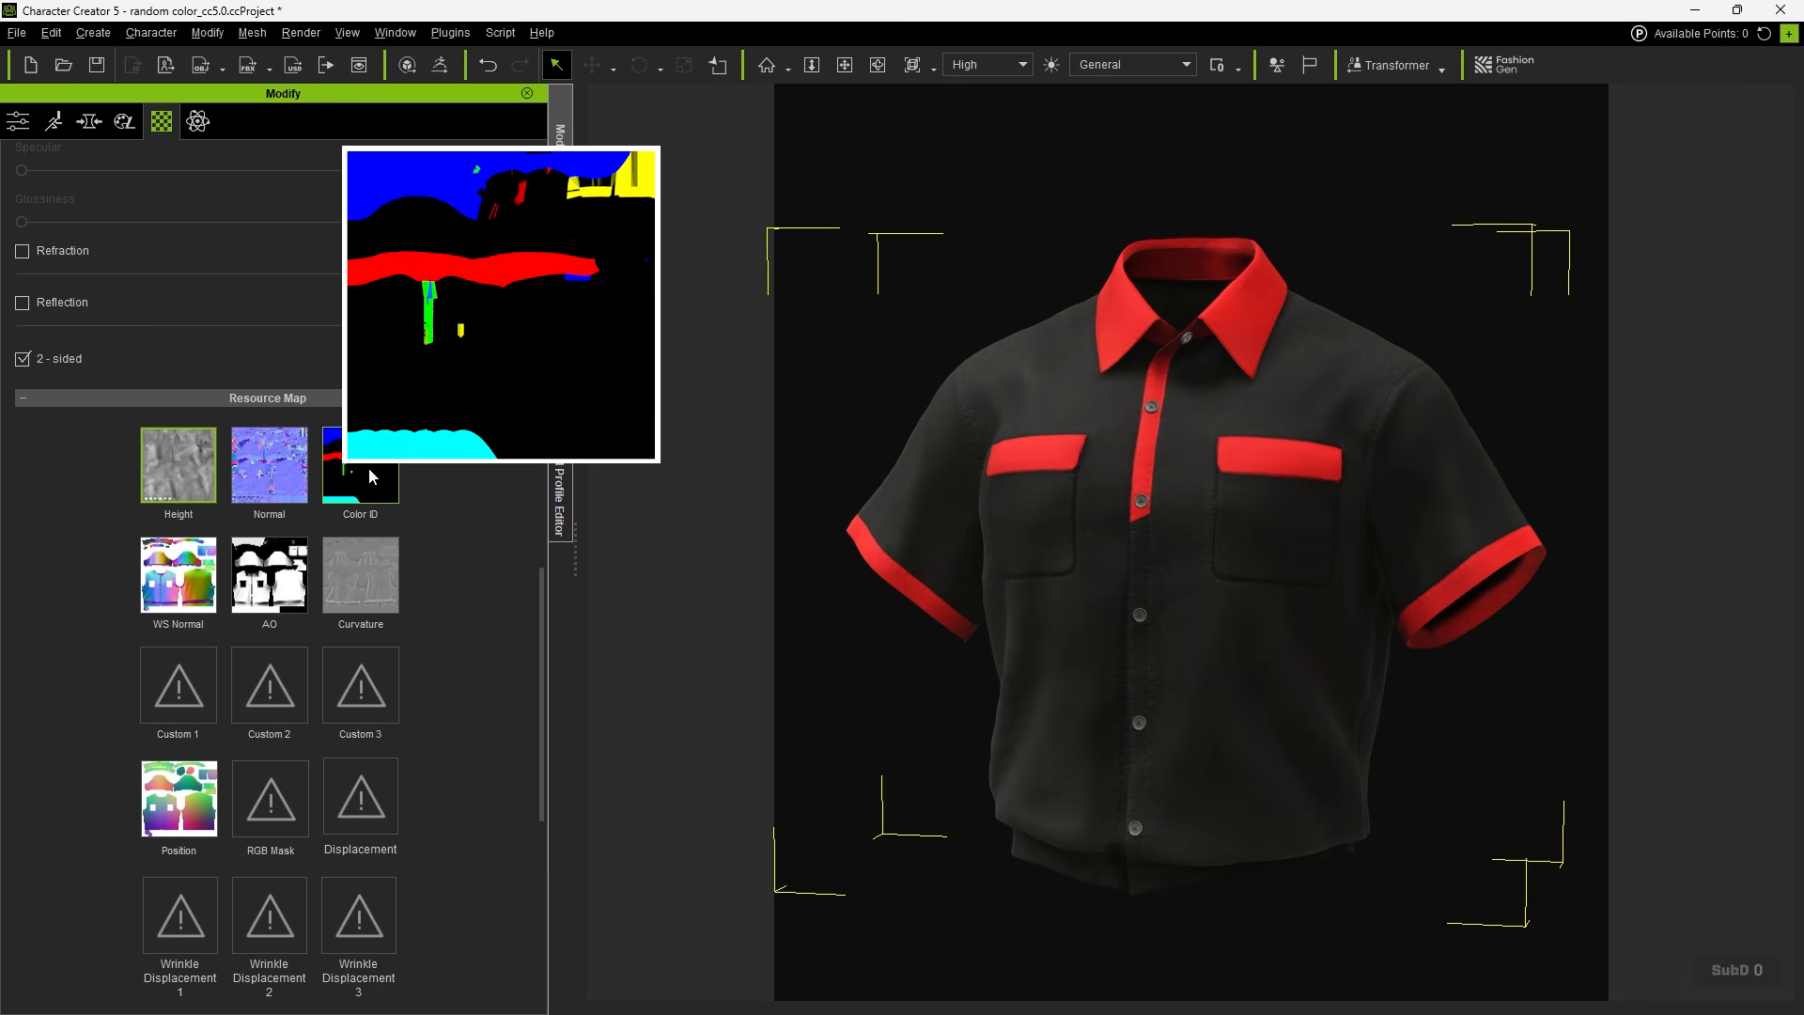
Replace the shirt's Color ID resource map with Short_Sleeve_Shirt_2_ColorID.png and a further Color ID image from the shirt pack's Texture folder.
{"action": "left_click", "coordinate": [556, 267]}
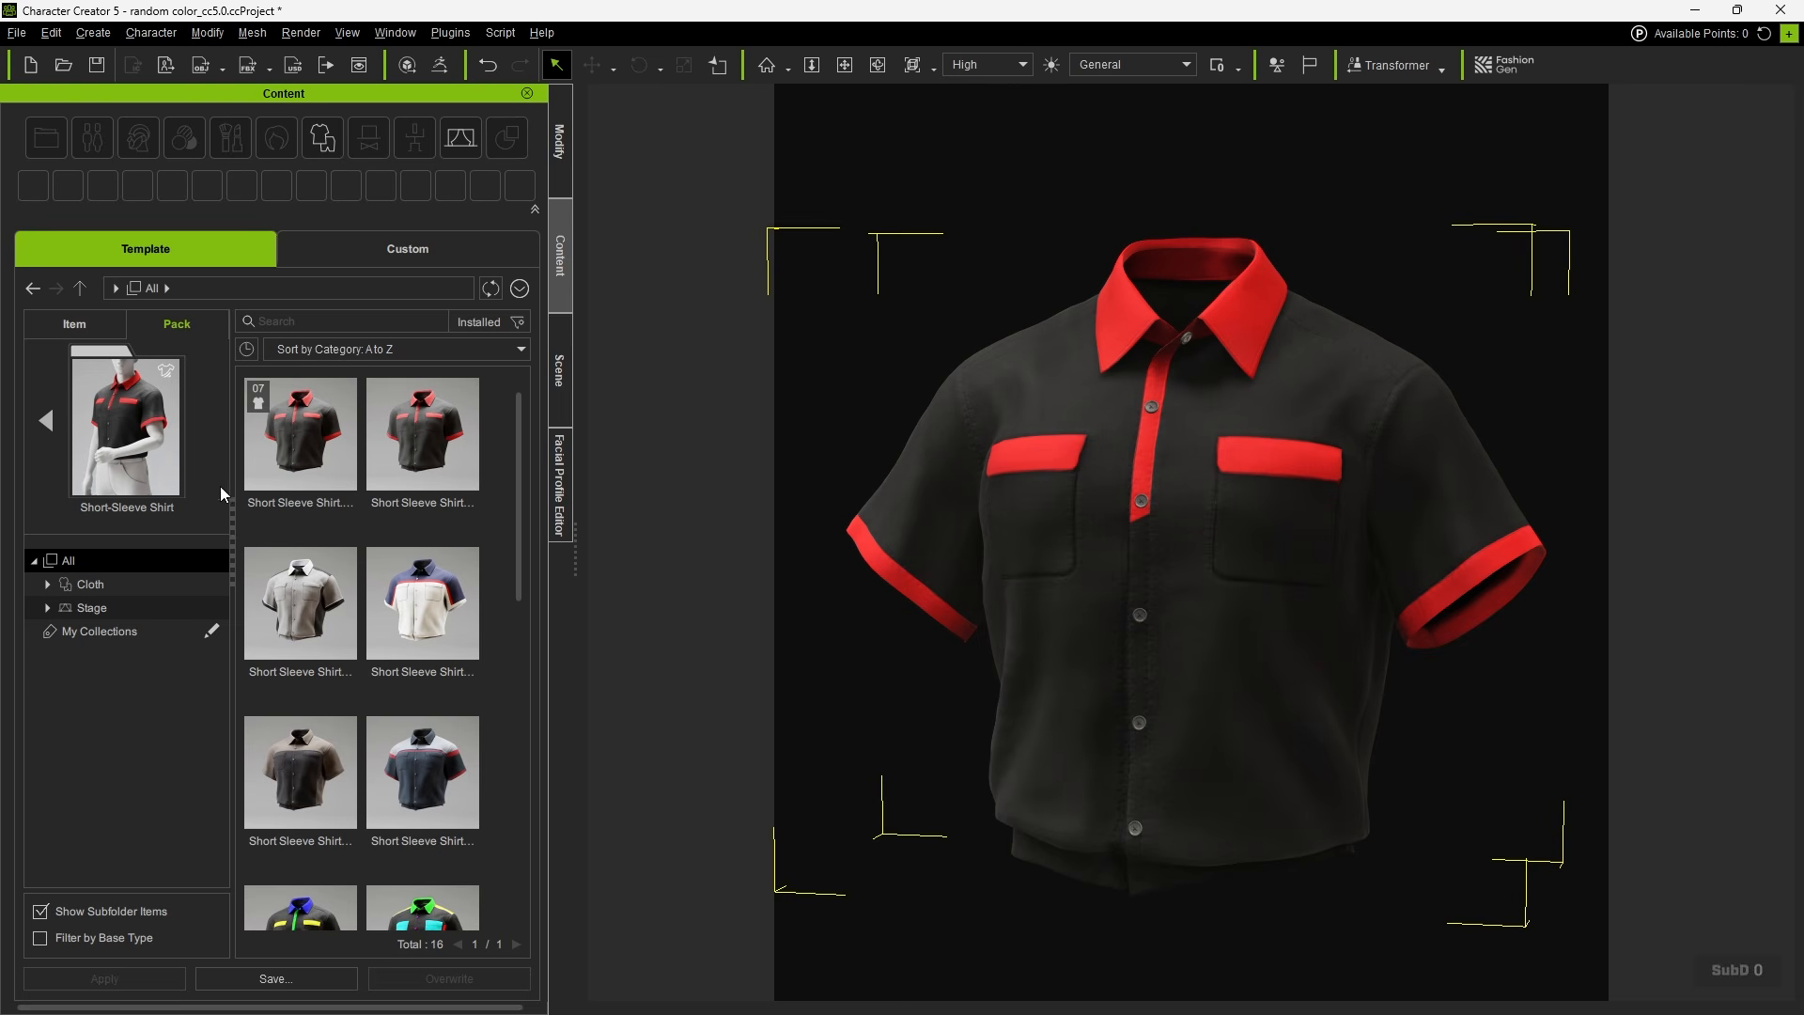
{"action": "left_click", "coordinate": [49, 607]}
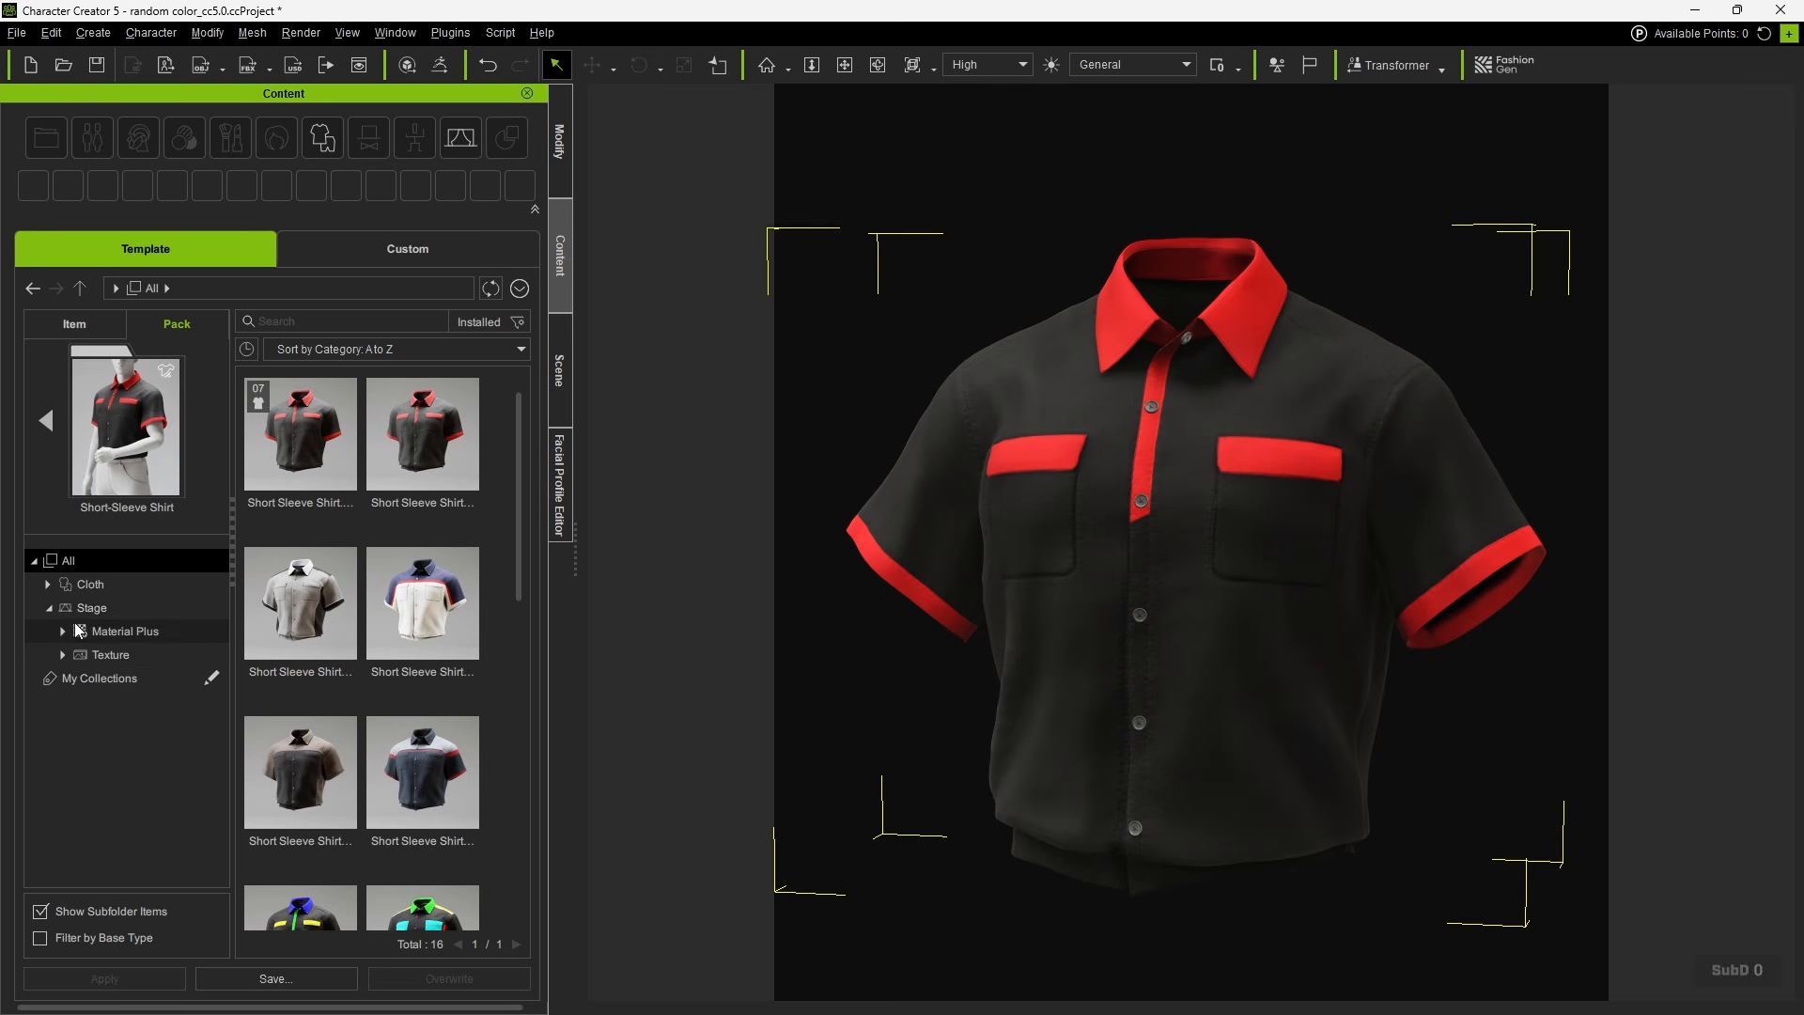
{"action": "left_click", "coordinate": [124, 656]}
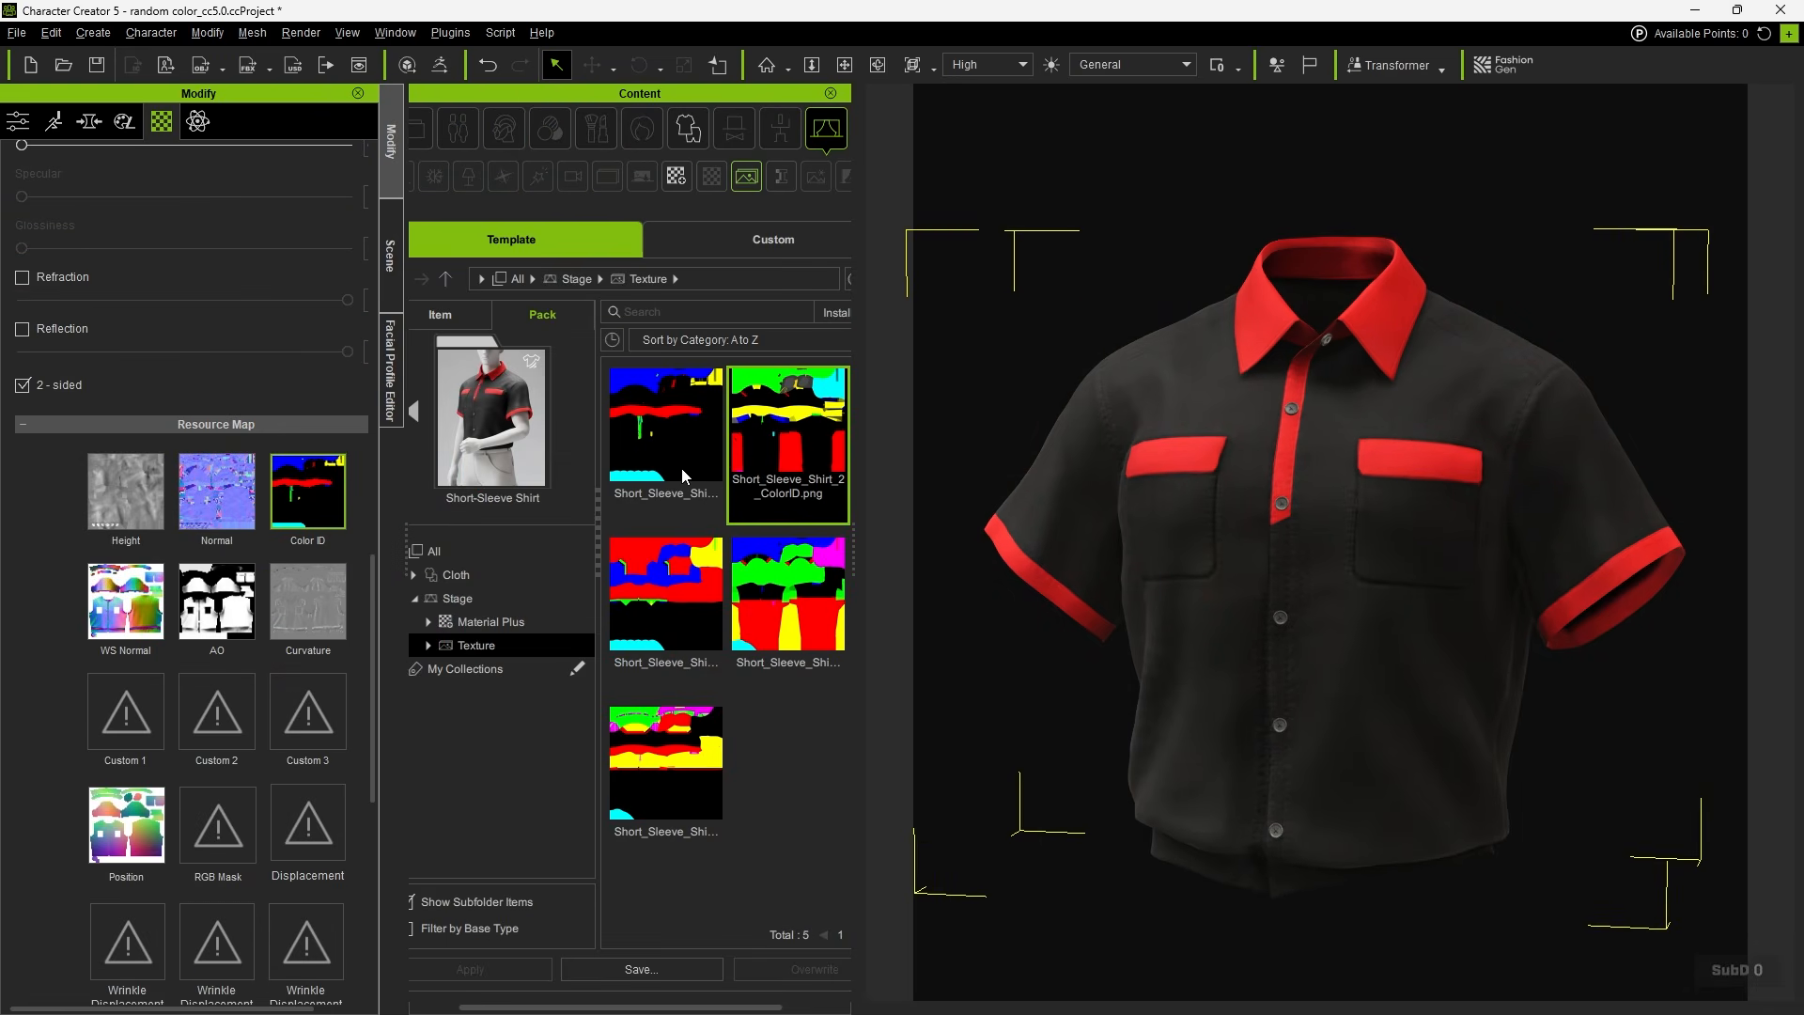
{"action": "left_click_drag", "start_coordinate": [787, 428], "coordinate": [310, 498]}
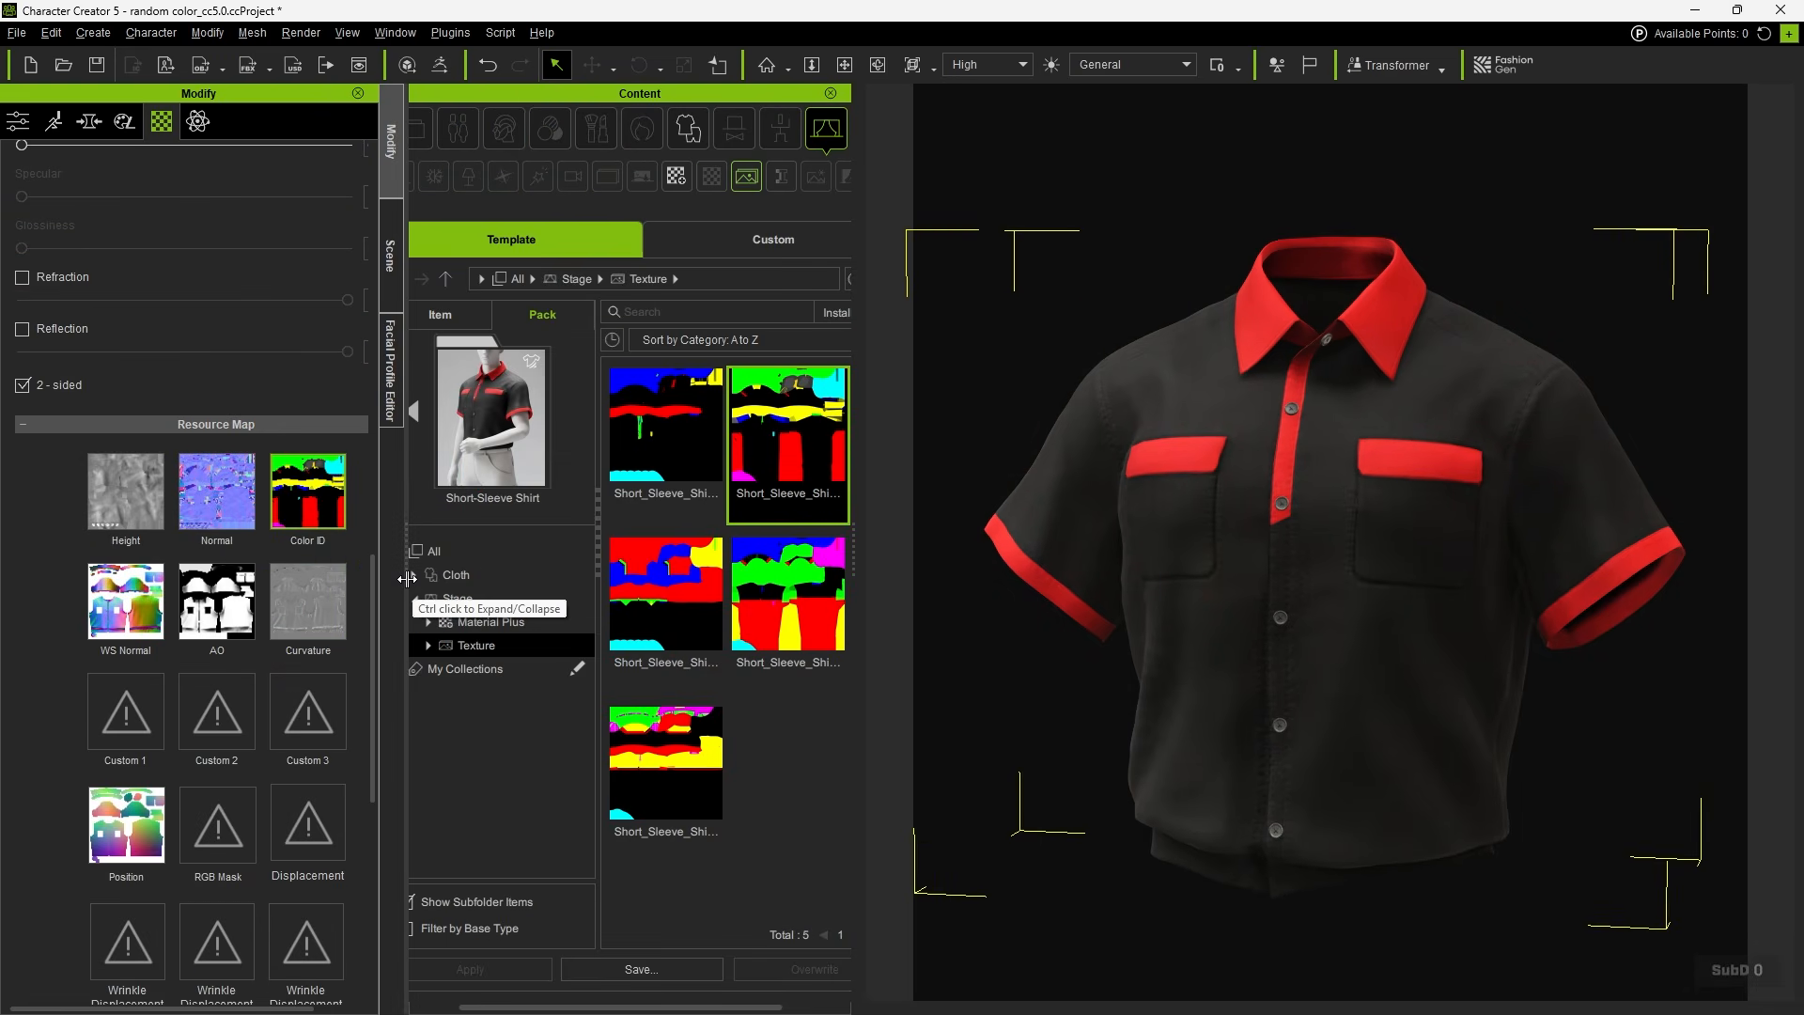
{"action": "left_click", "coordinate": [668, 601]}
{"action": "left_click_drag", "start_coordinate": [405, 522], "coordinate": [308, 493]}
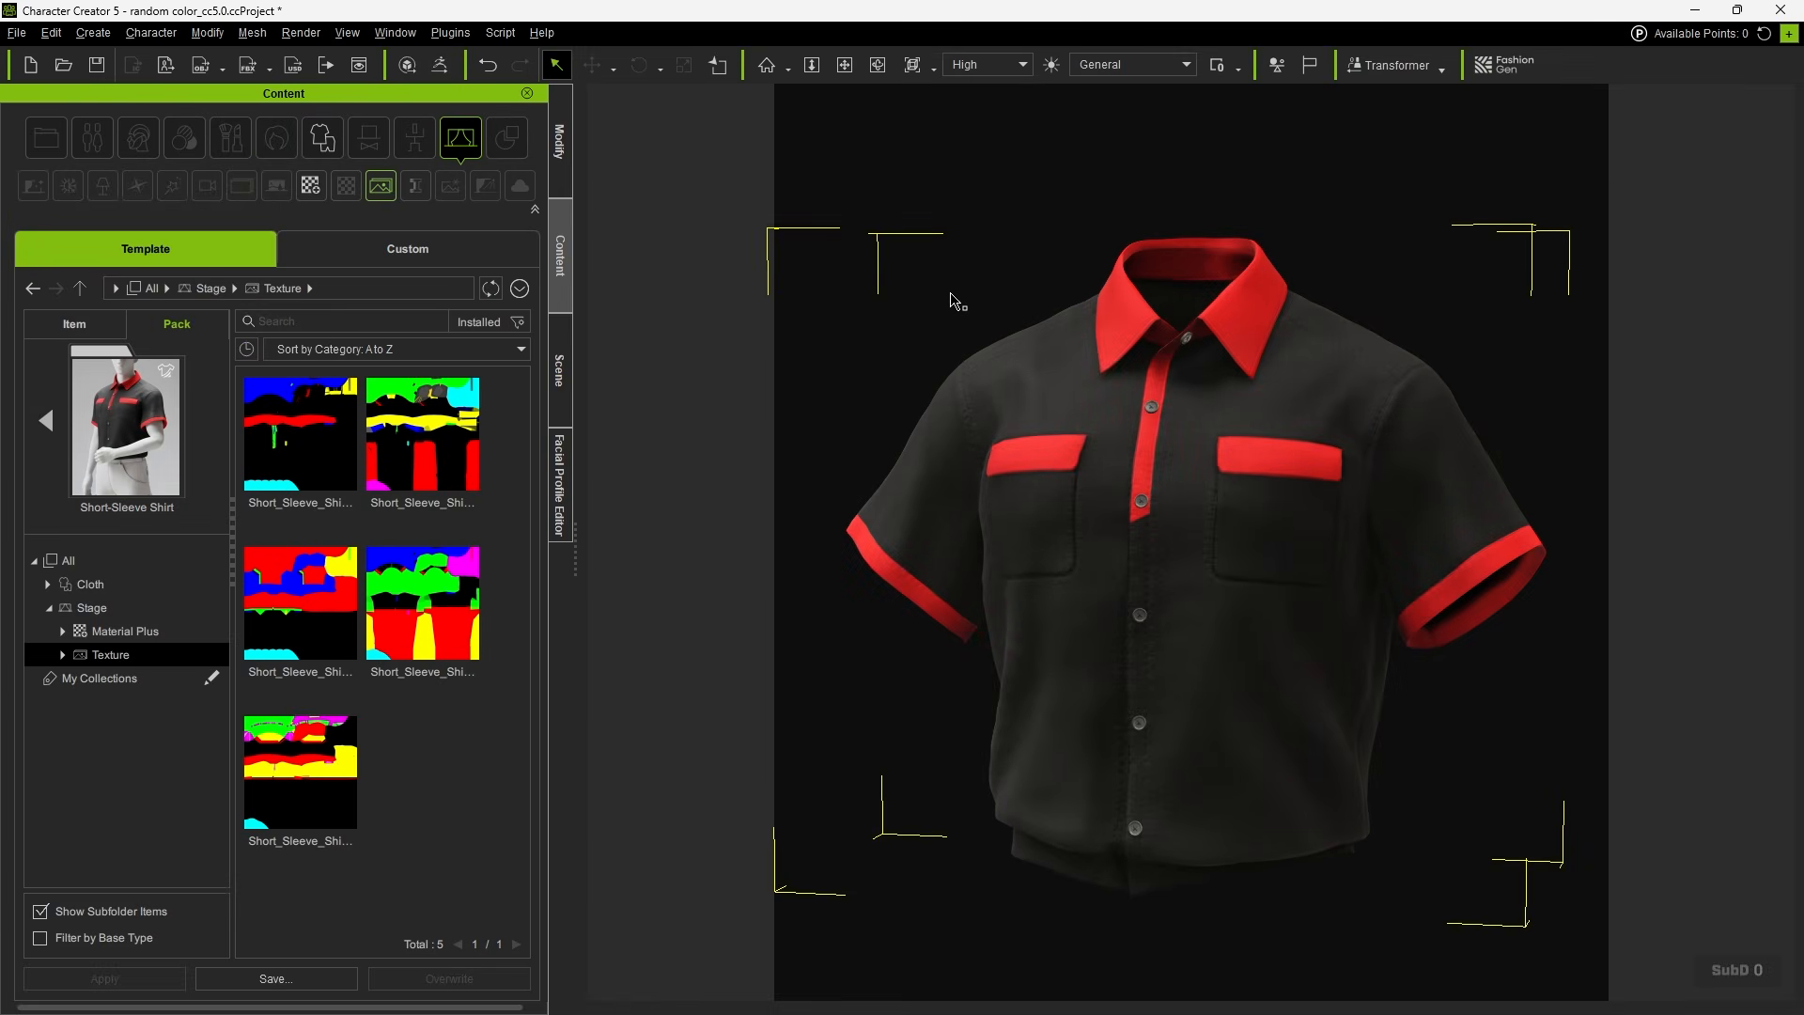
Send the short-sleeve shirt to FashionGen at 4096 resolution, toggling the option that auto masks FashionGen layers, and dismiss the link notice.
{"action": "left_click", "coordinate": [1507, 67]}
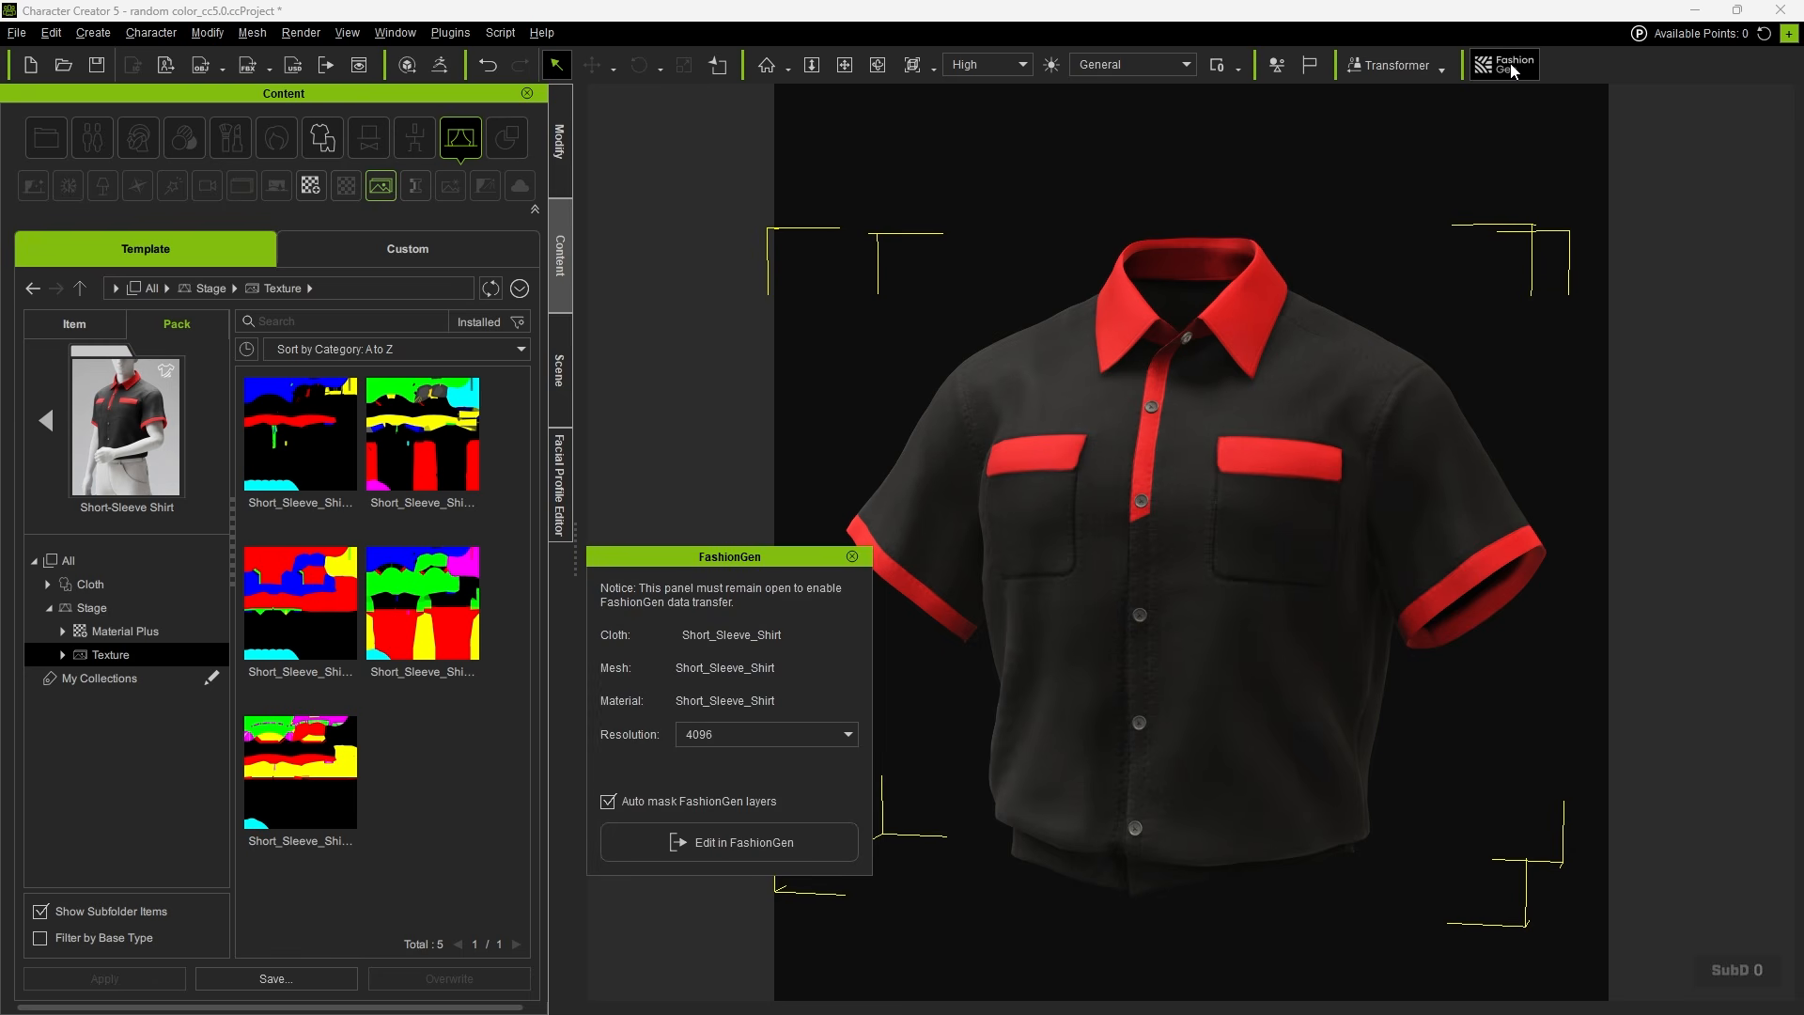
{"action": "left_click", "coordinate": [774, 734]}
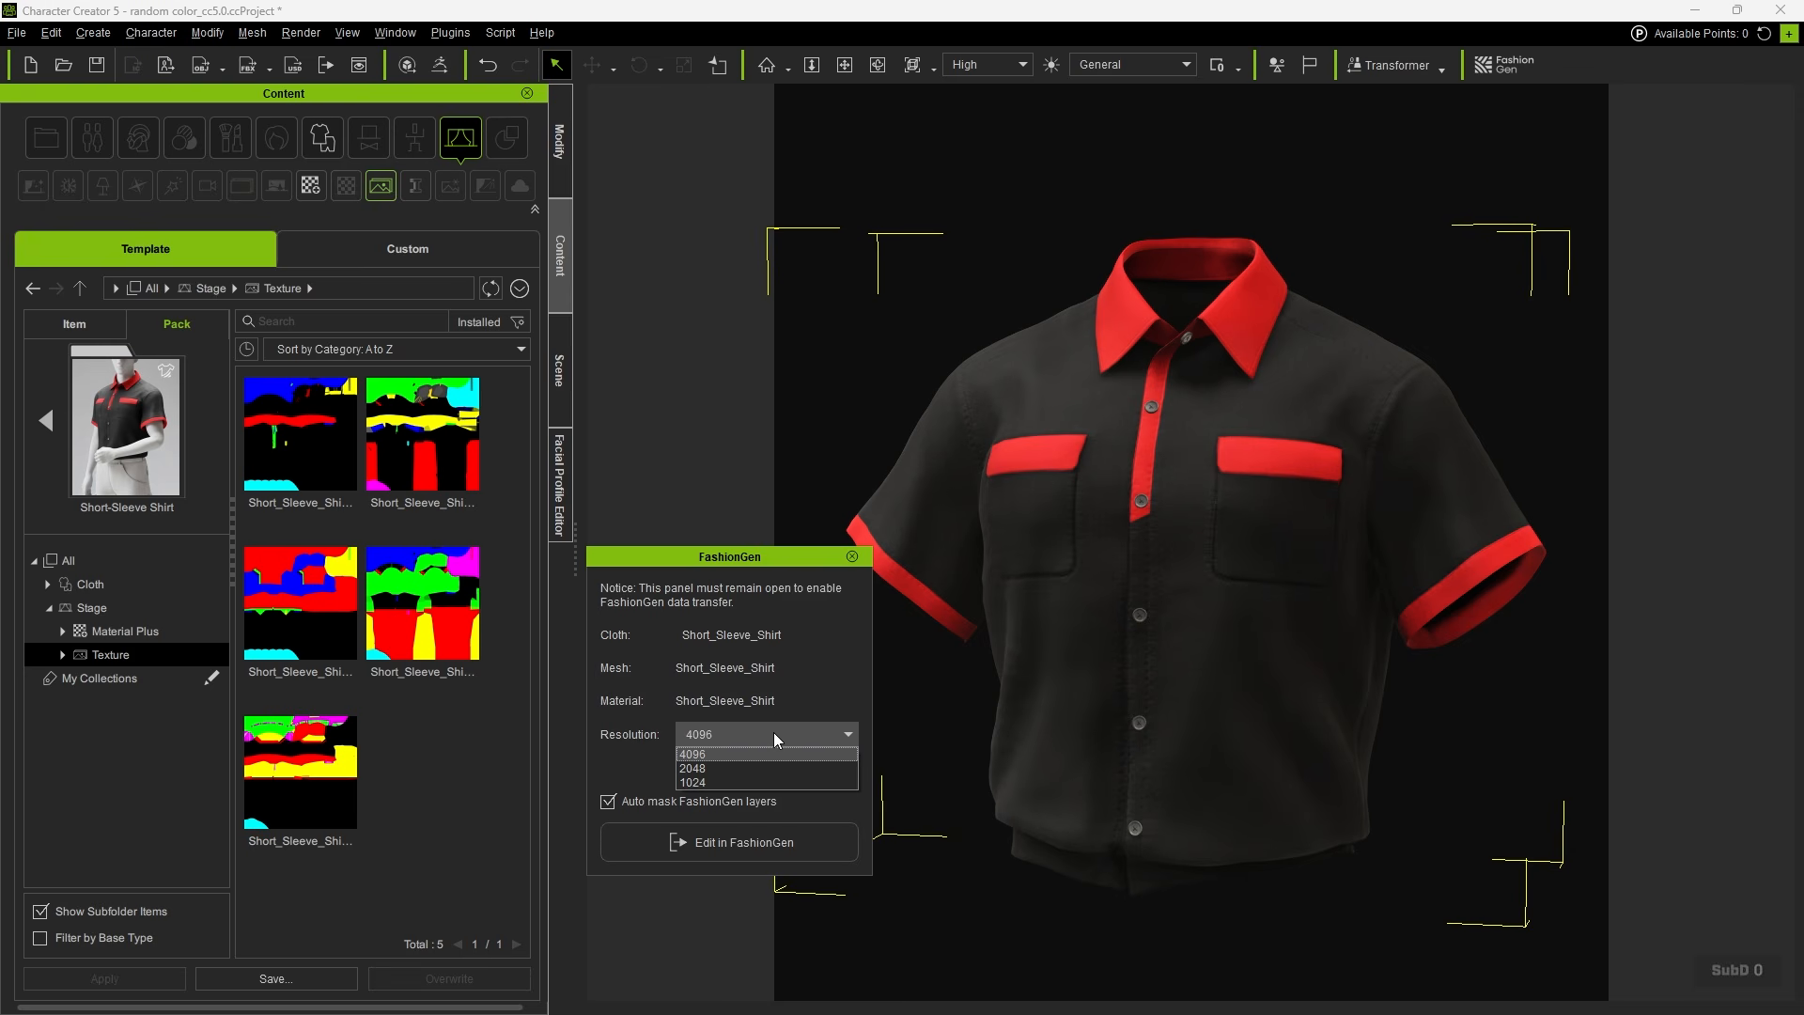
{"action": "left_click", "coordinate": [771, 752]}
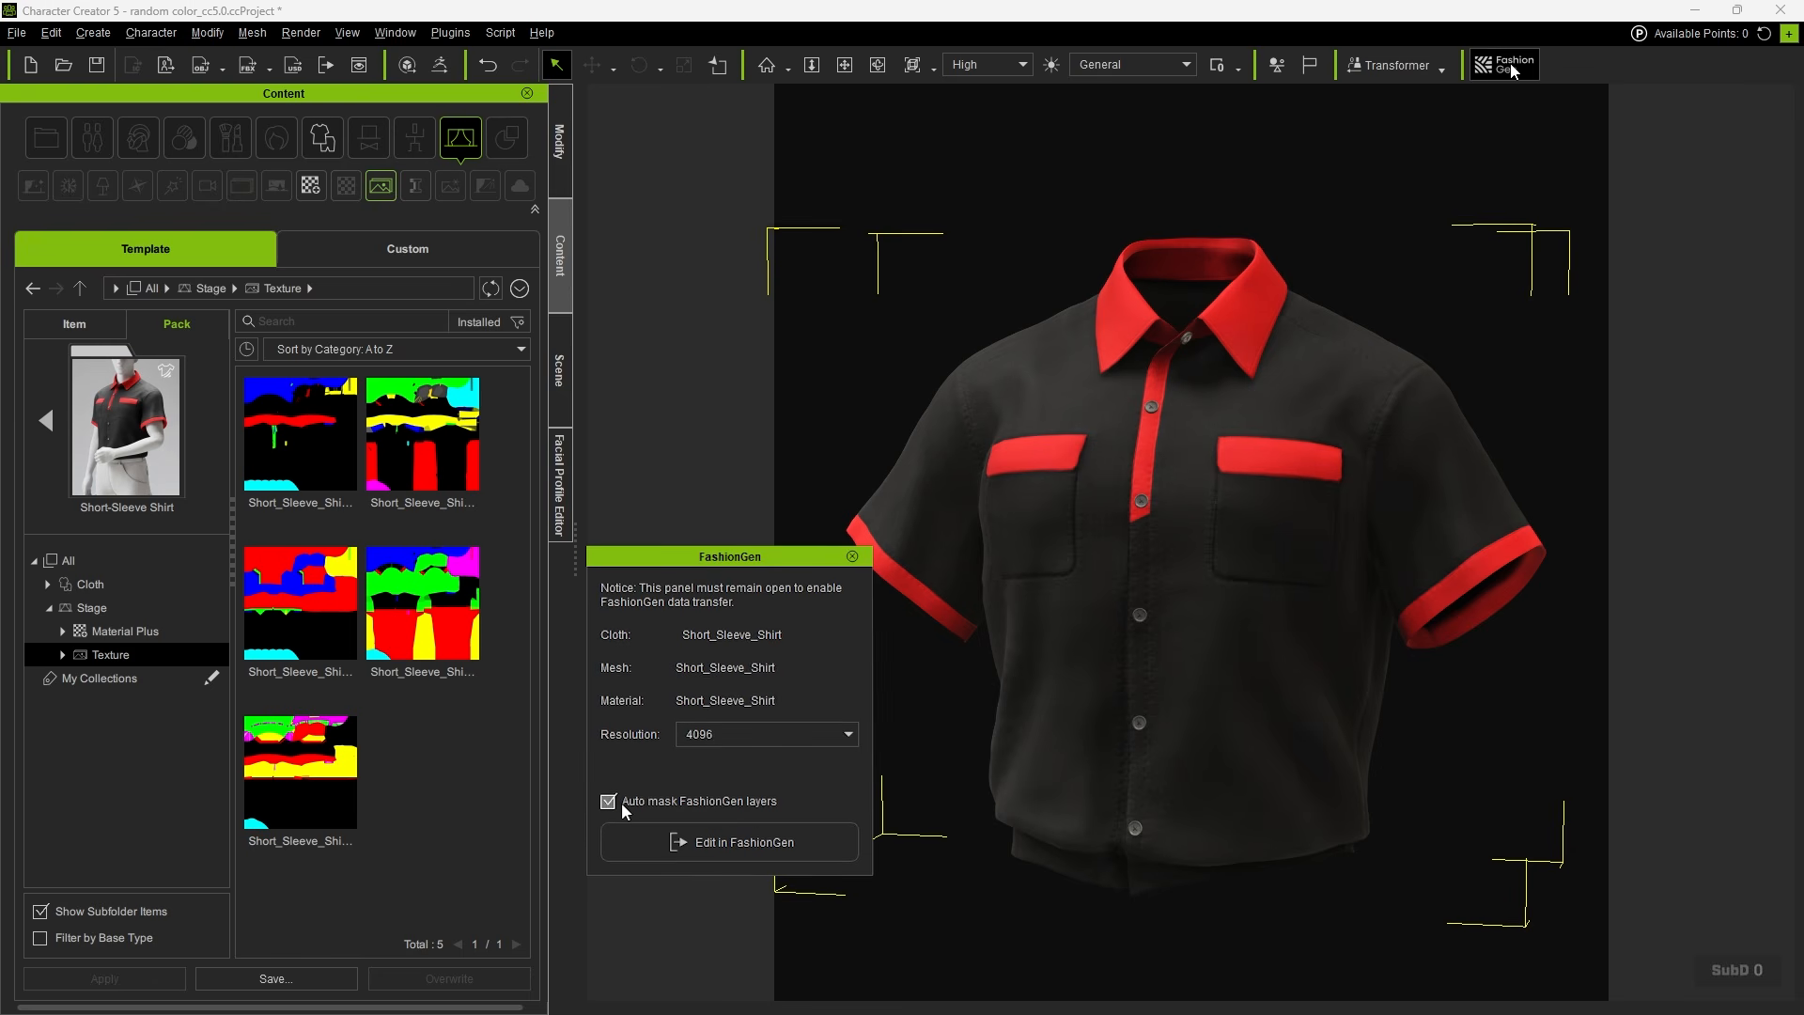
{"action": "left_click", "coordinate": [607, 798]}
{"action": "left_click", "coordinate": [733, 842]}
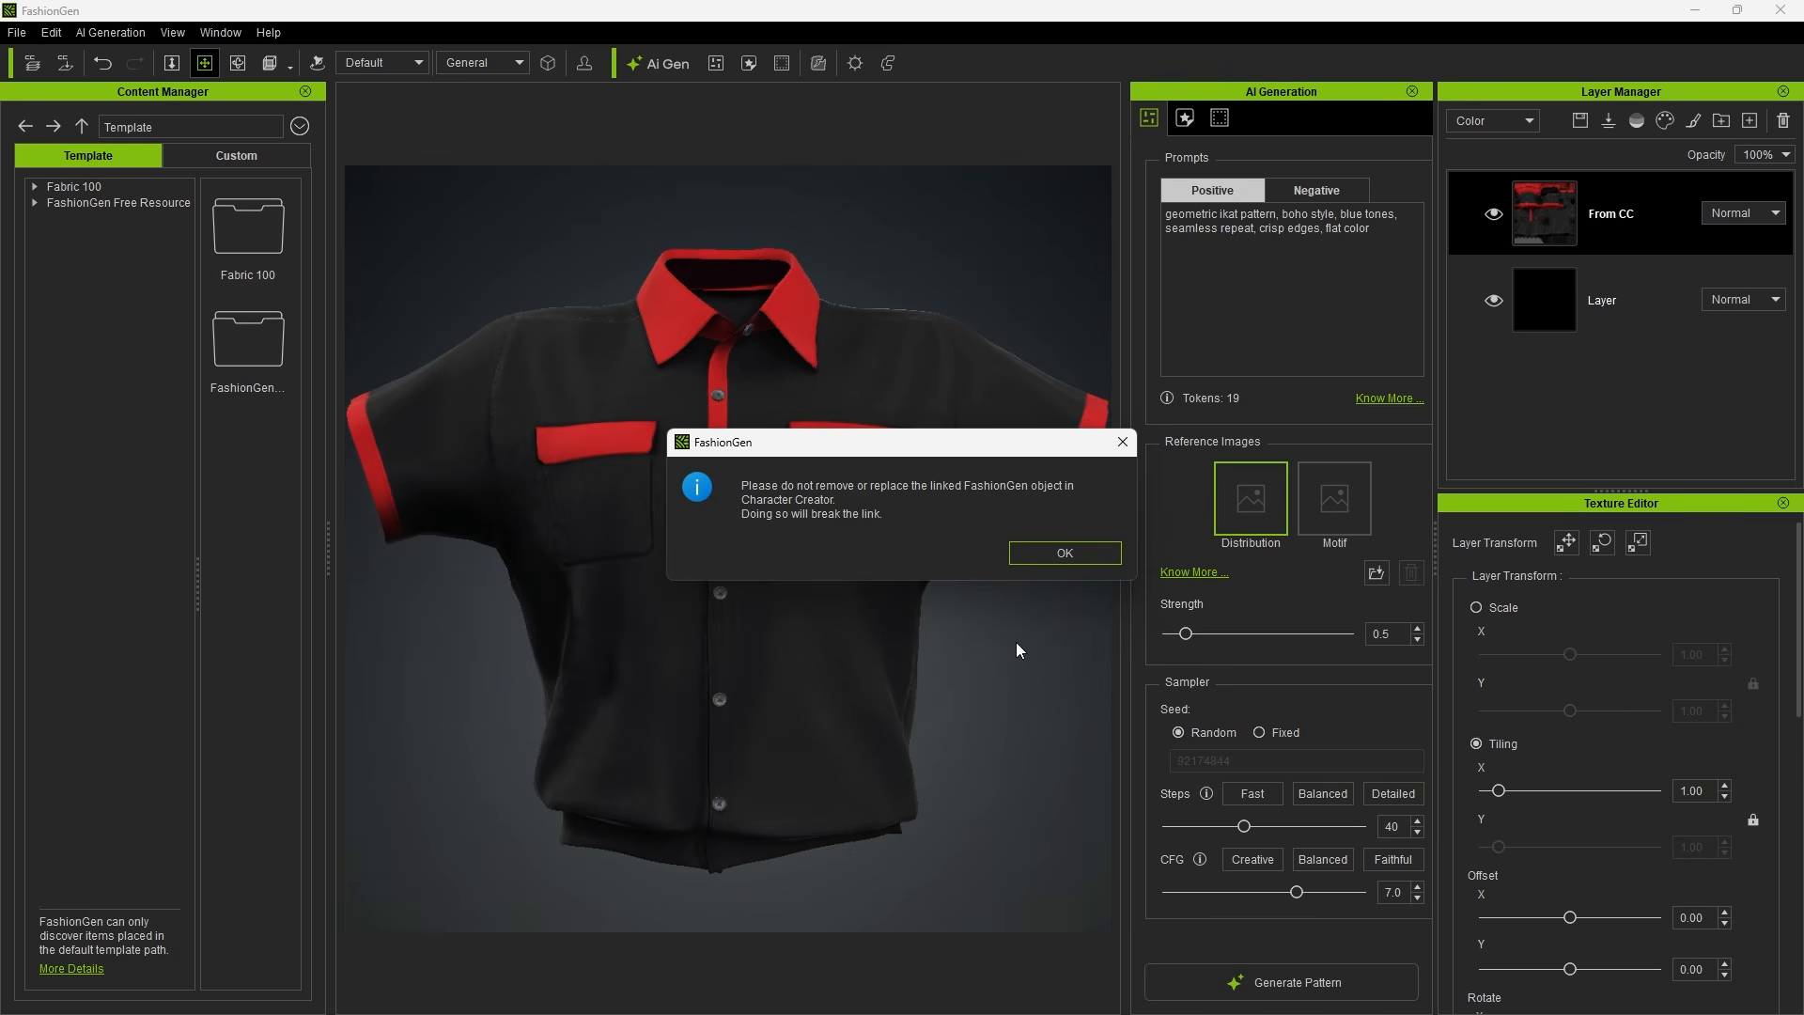
{"action": "left_click", "coordinate": [1083, 555]}
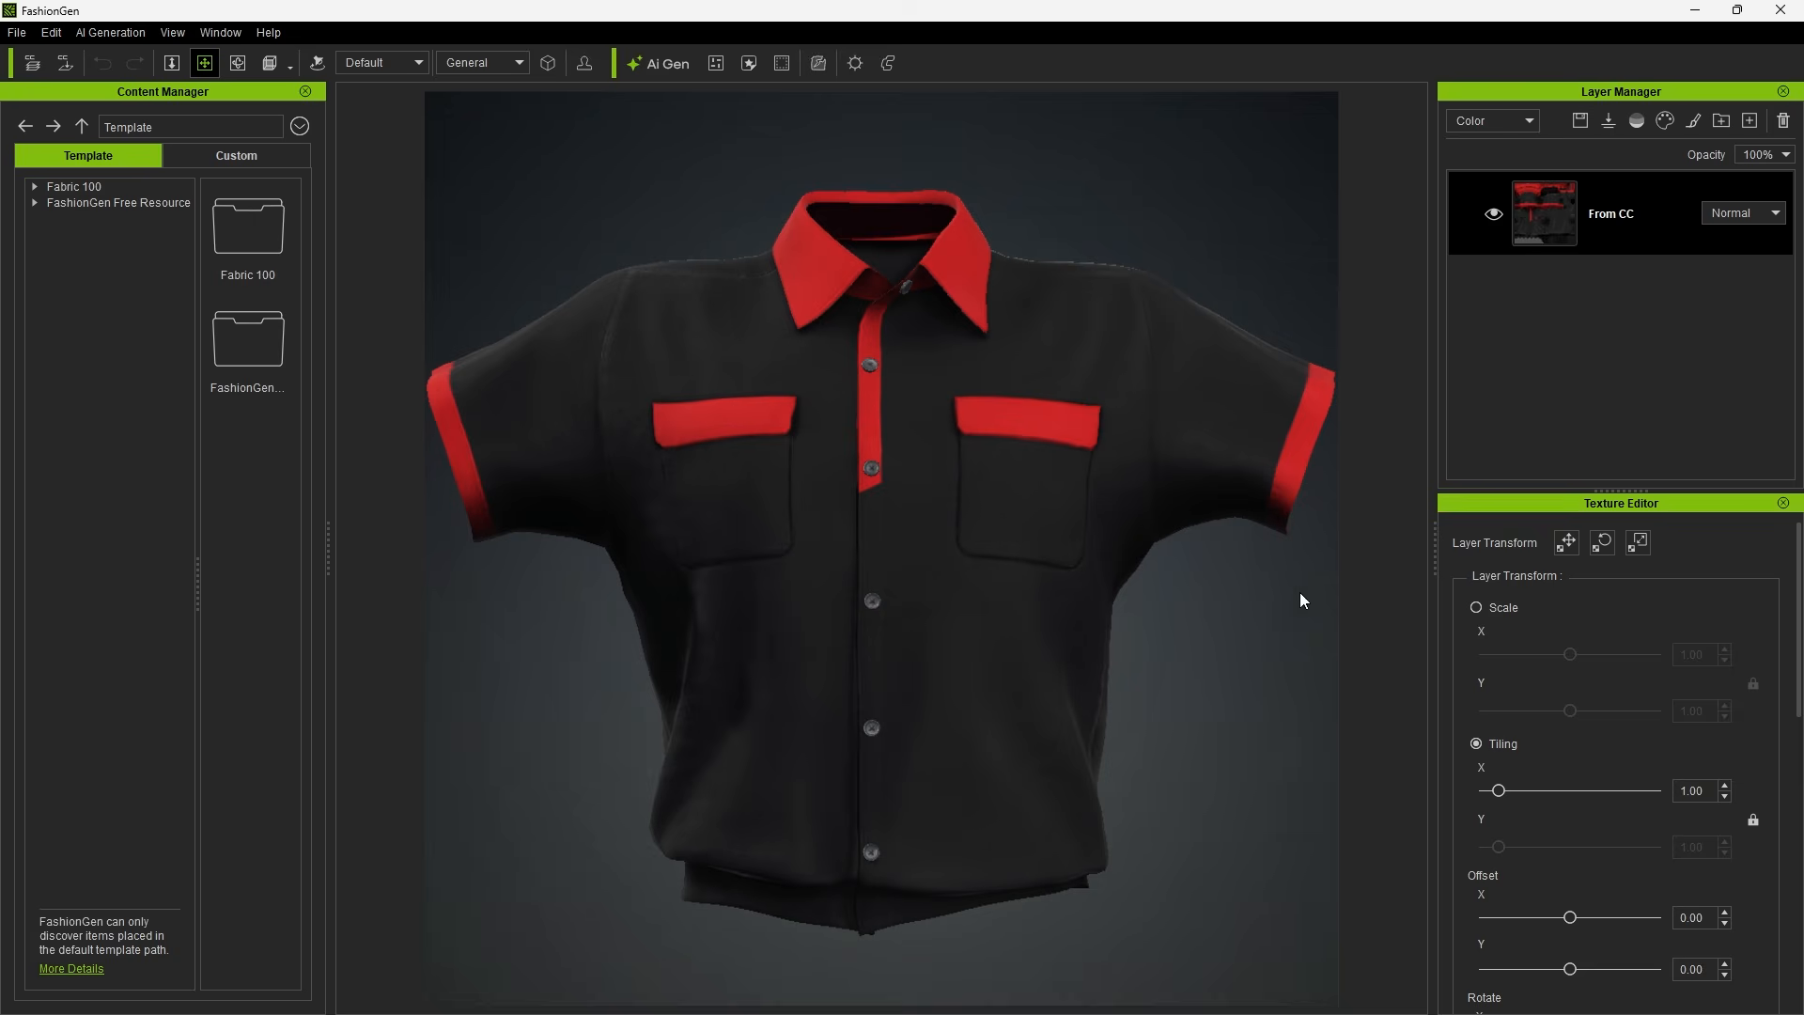
Inspect the From CC layer's texture maps and the resource map's Color ID, AO and Curvature channels.
{"action": "left_click_drag", "start_coordinate": [1793, 590], "coordinate": [1793, 783]}
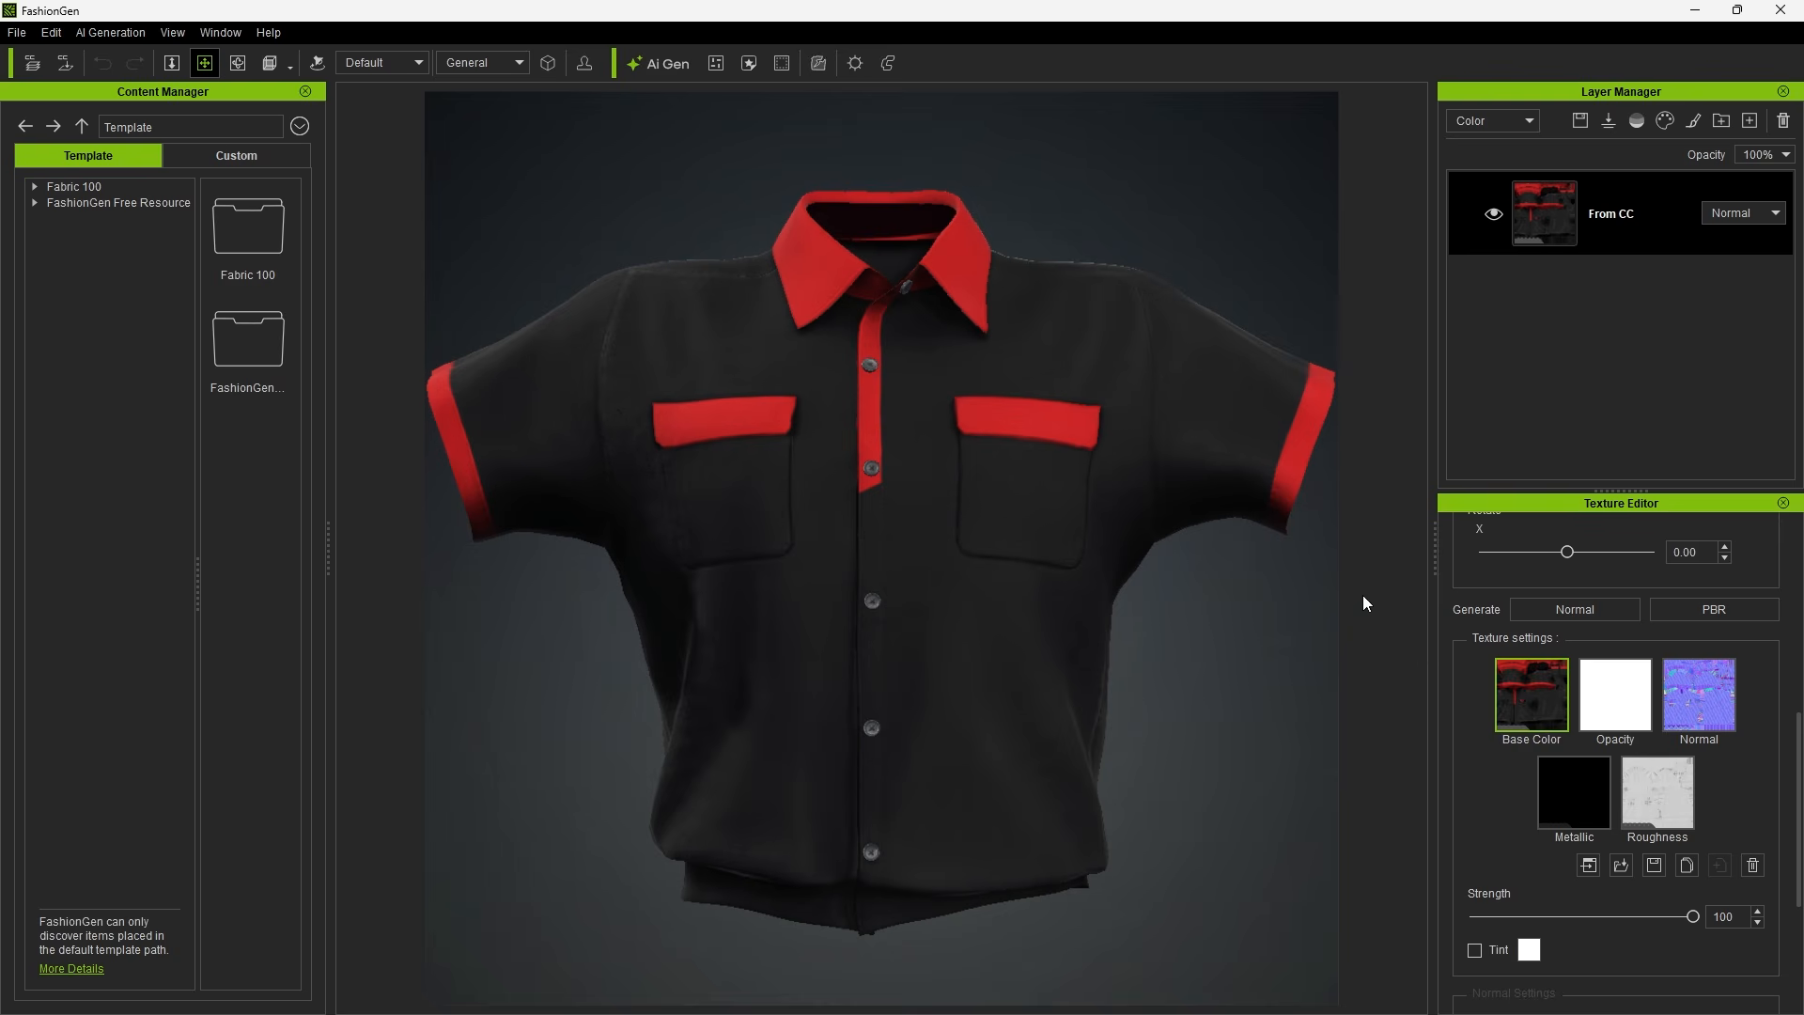
{"action": "left_click", "coordinate": [234, 38]}
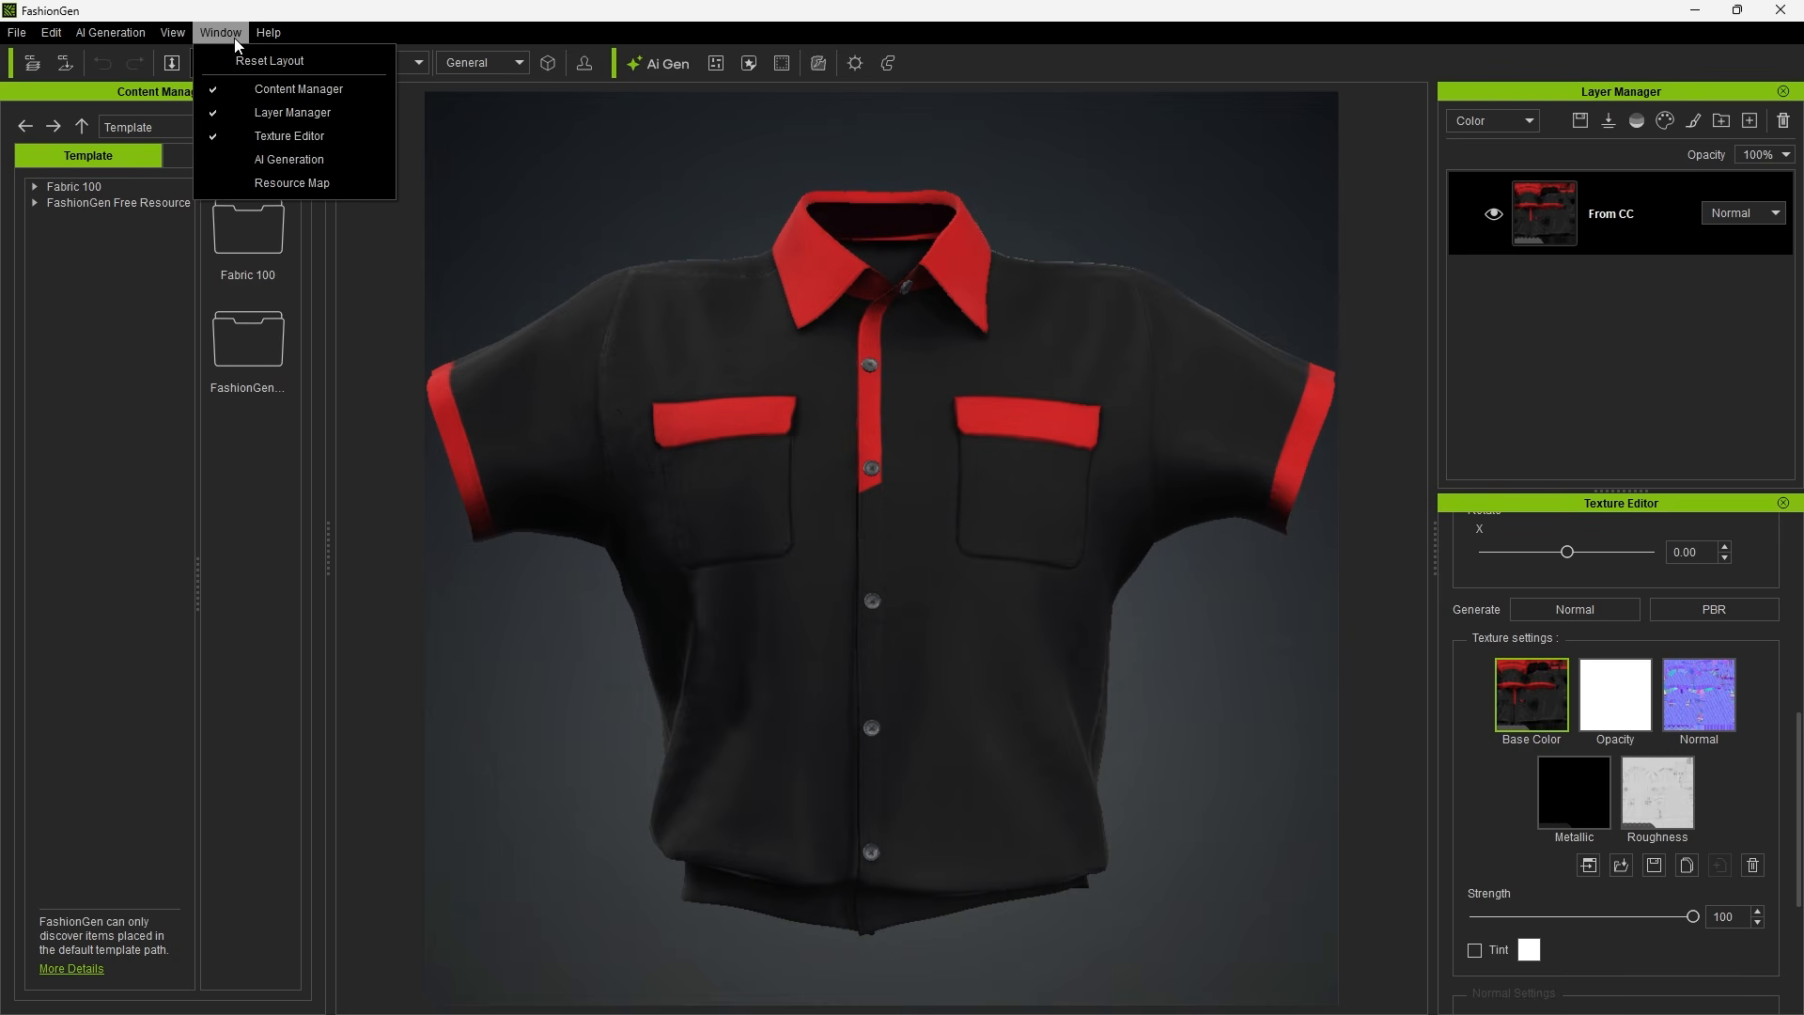
{"action": "left_click", "coordinate": [291, 178]}
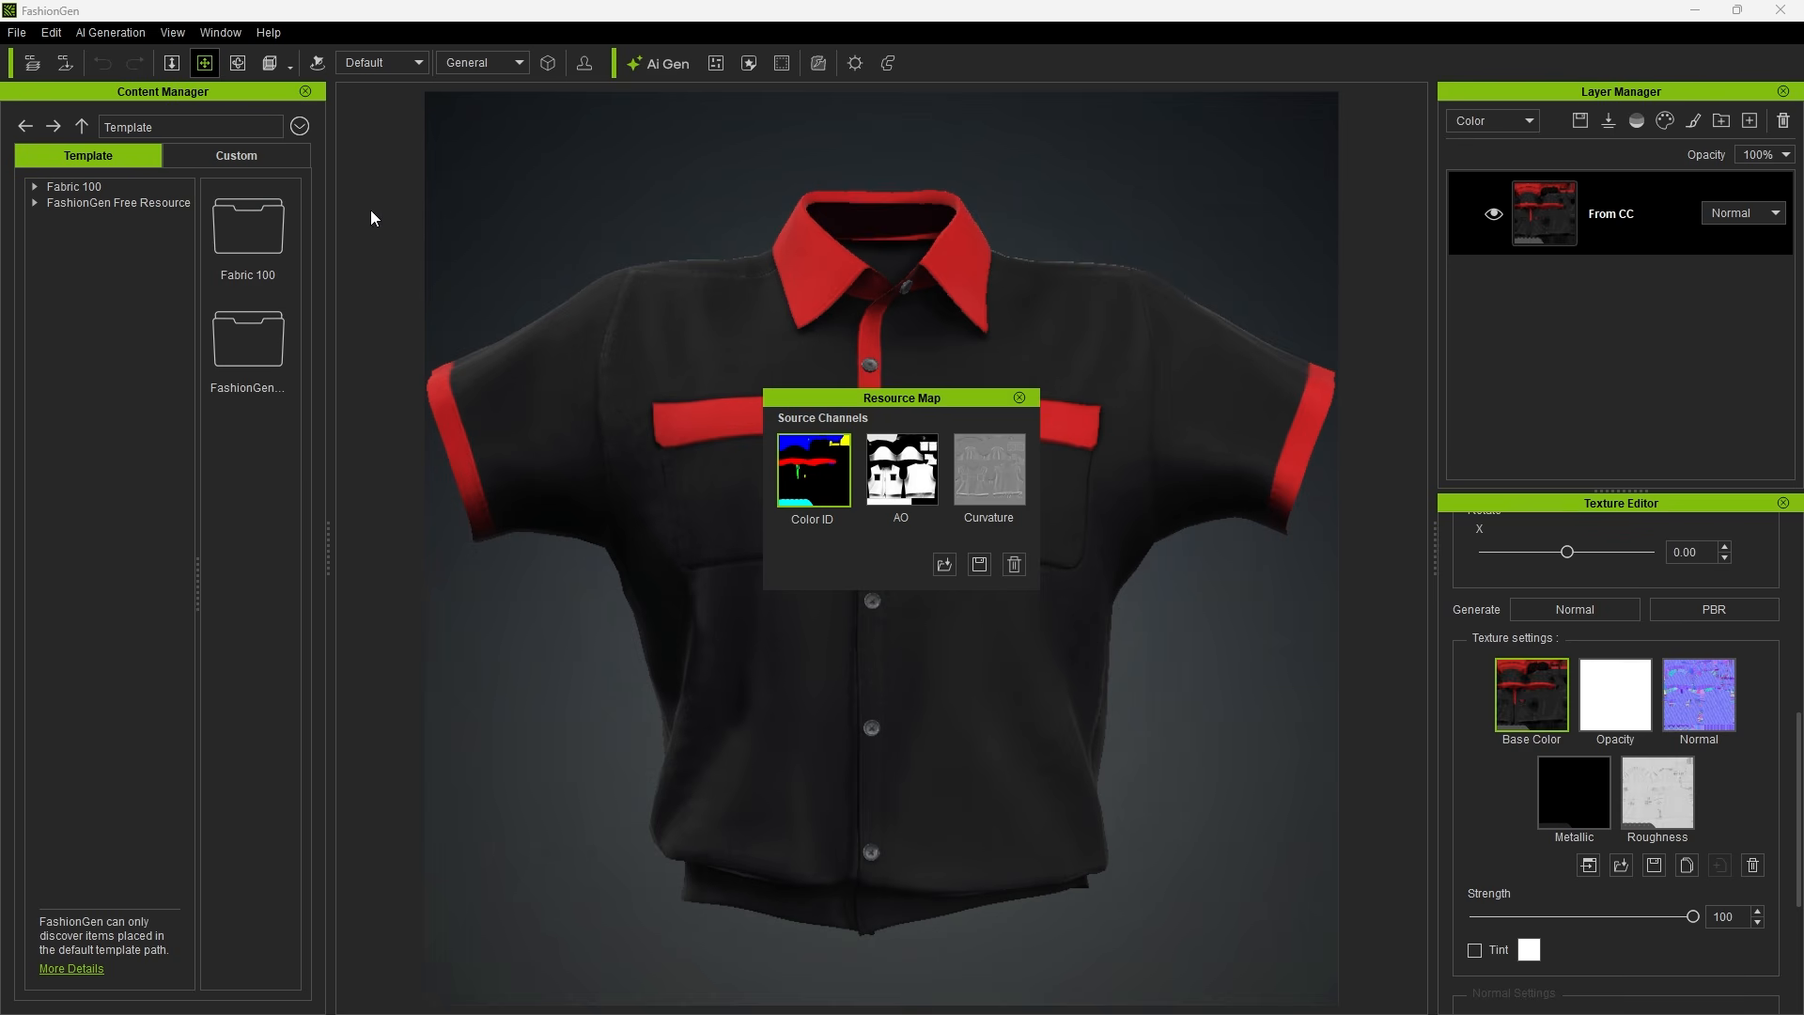
{"action": "mouse_move", "coordinate": [836, 492]}
{"action": "left_click", "coordinate": [1024, 398]}
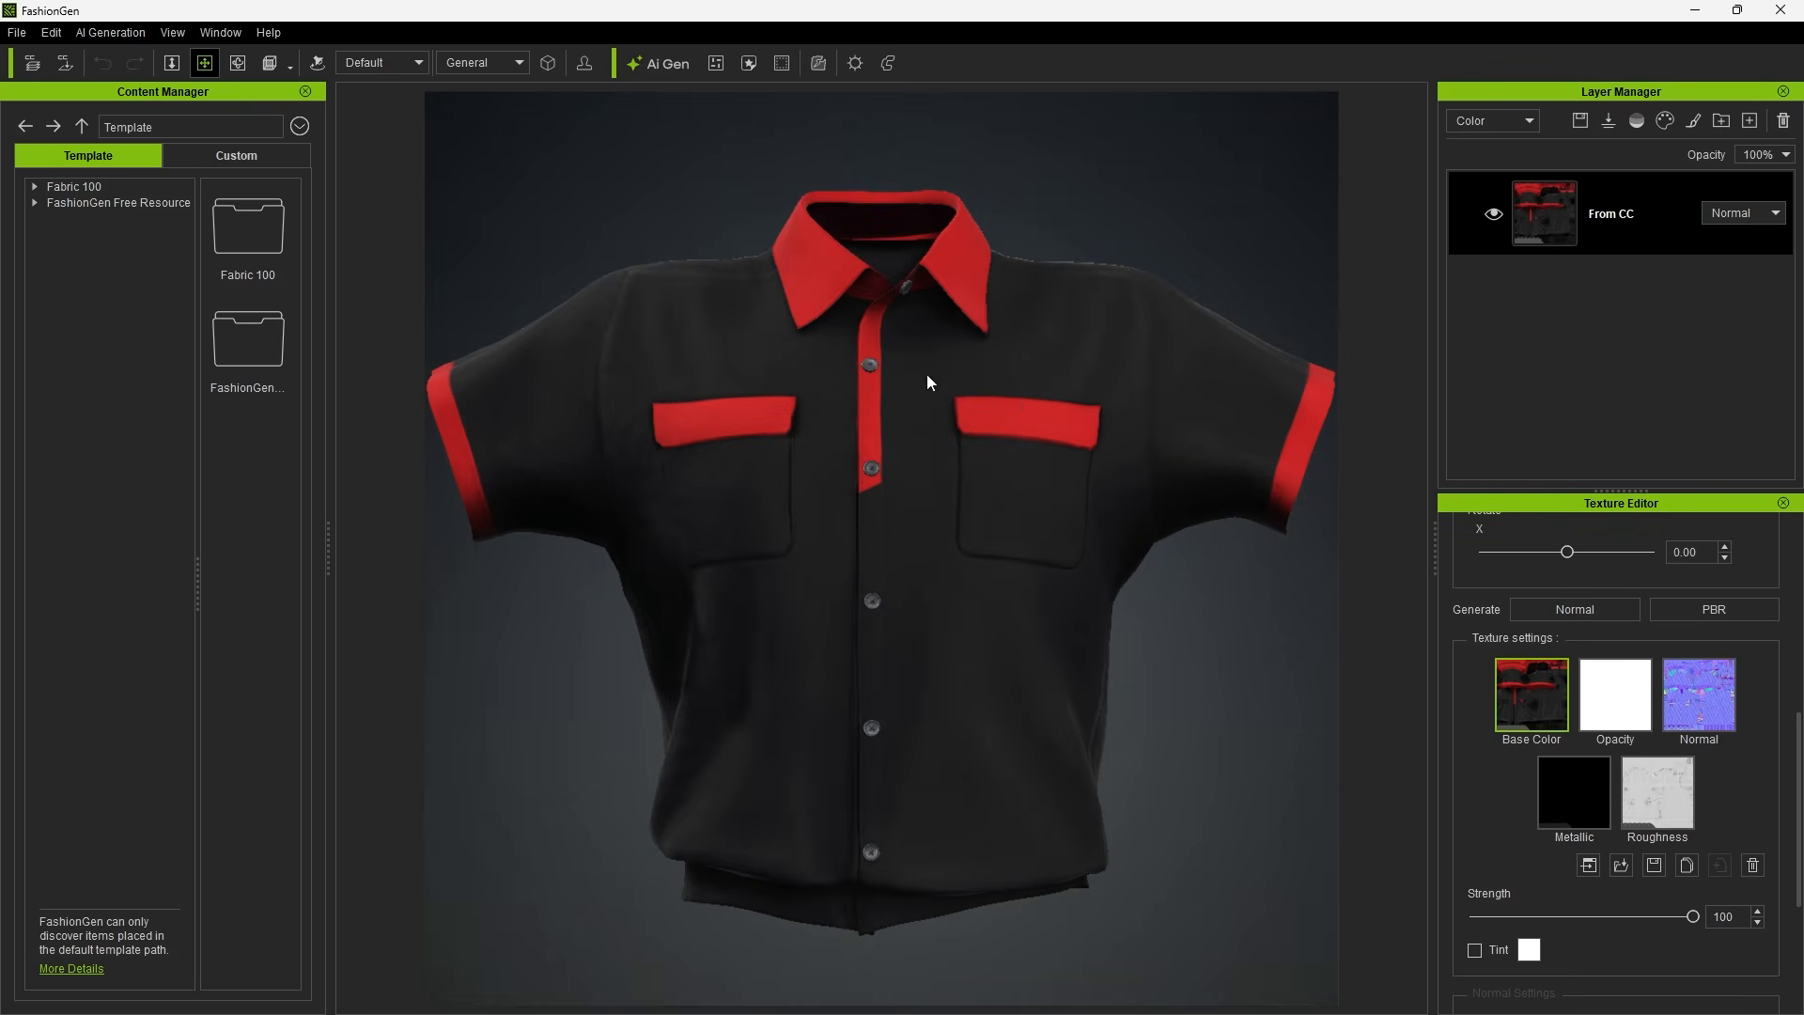
Apply the canvas-like linen from the Fabric 100 linen collection to the shirt as a new layer.
{"action": "left_click", "coordinate": [35, 186]}
{"action": "left_click", "coordinate": [55, 202]}
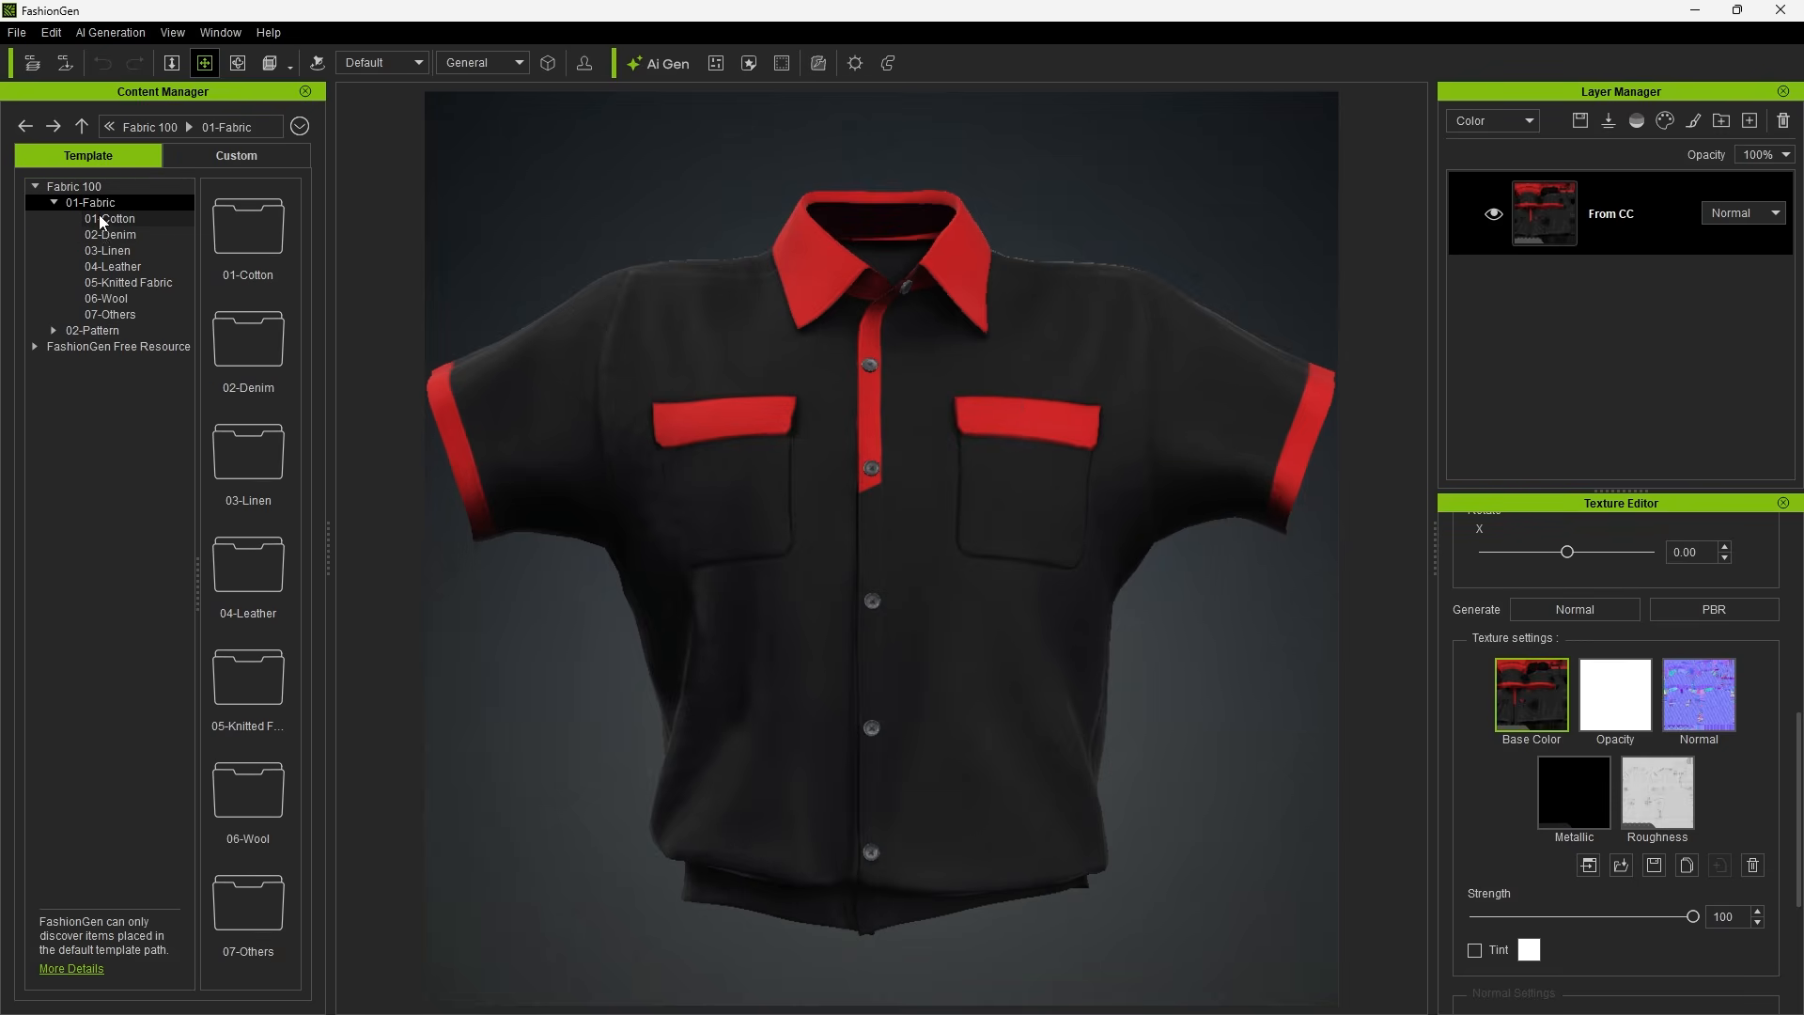
{"action": "left_click", "coordinate": [106, 251]}
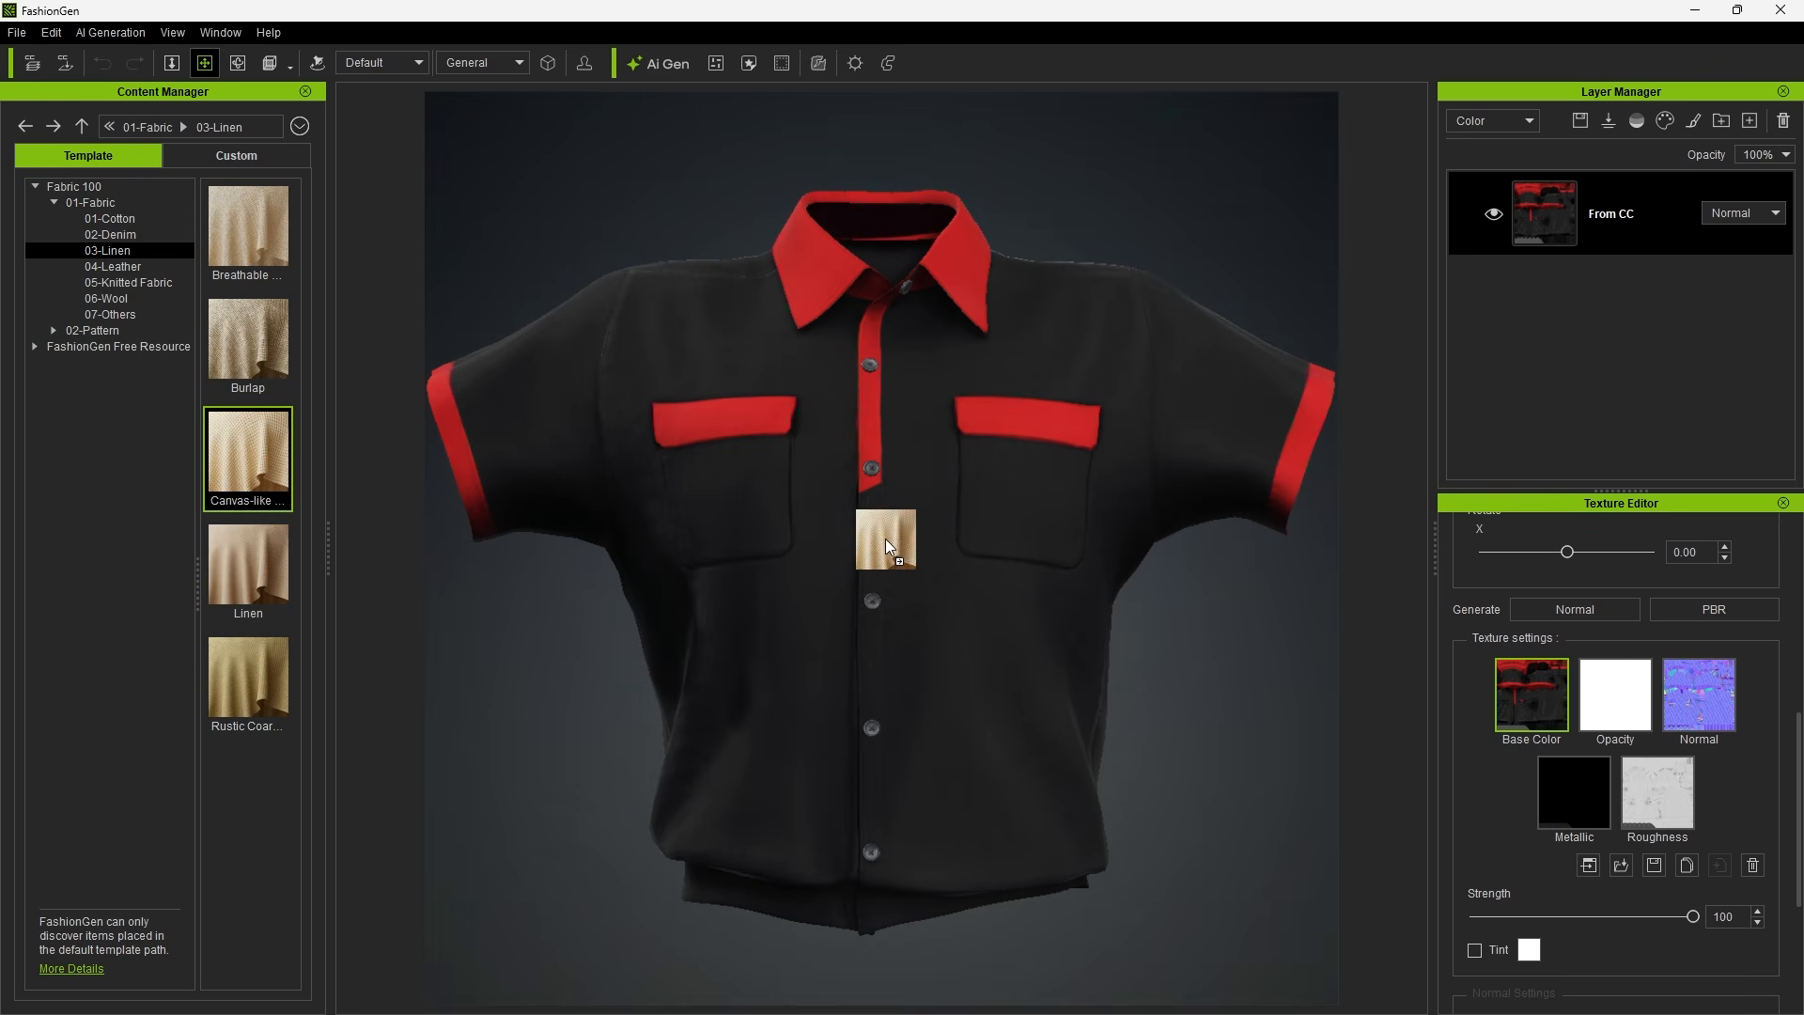
{"action": "left_click_drag", "start_coordinate": [885, 538], "coordinate": [885, 539]}
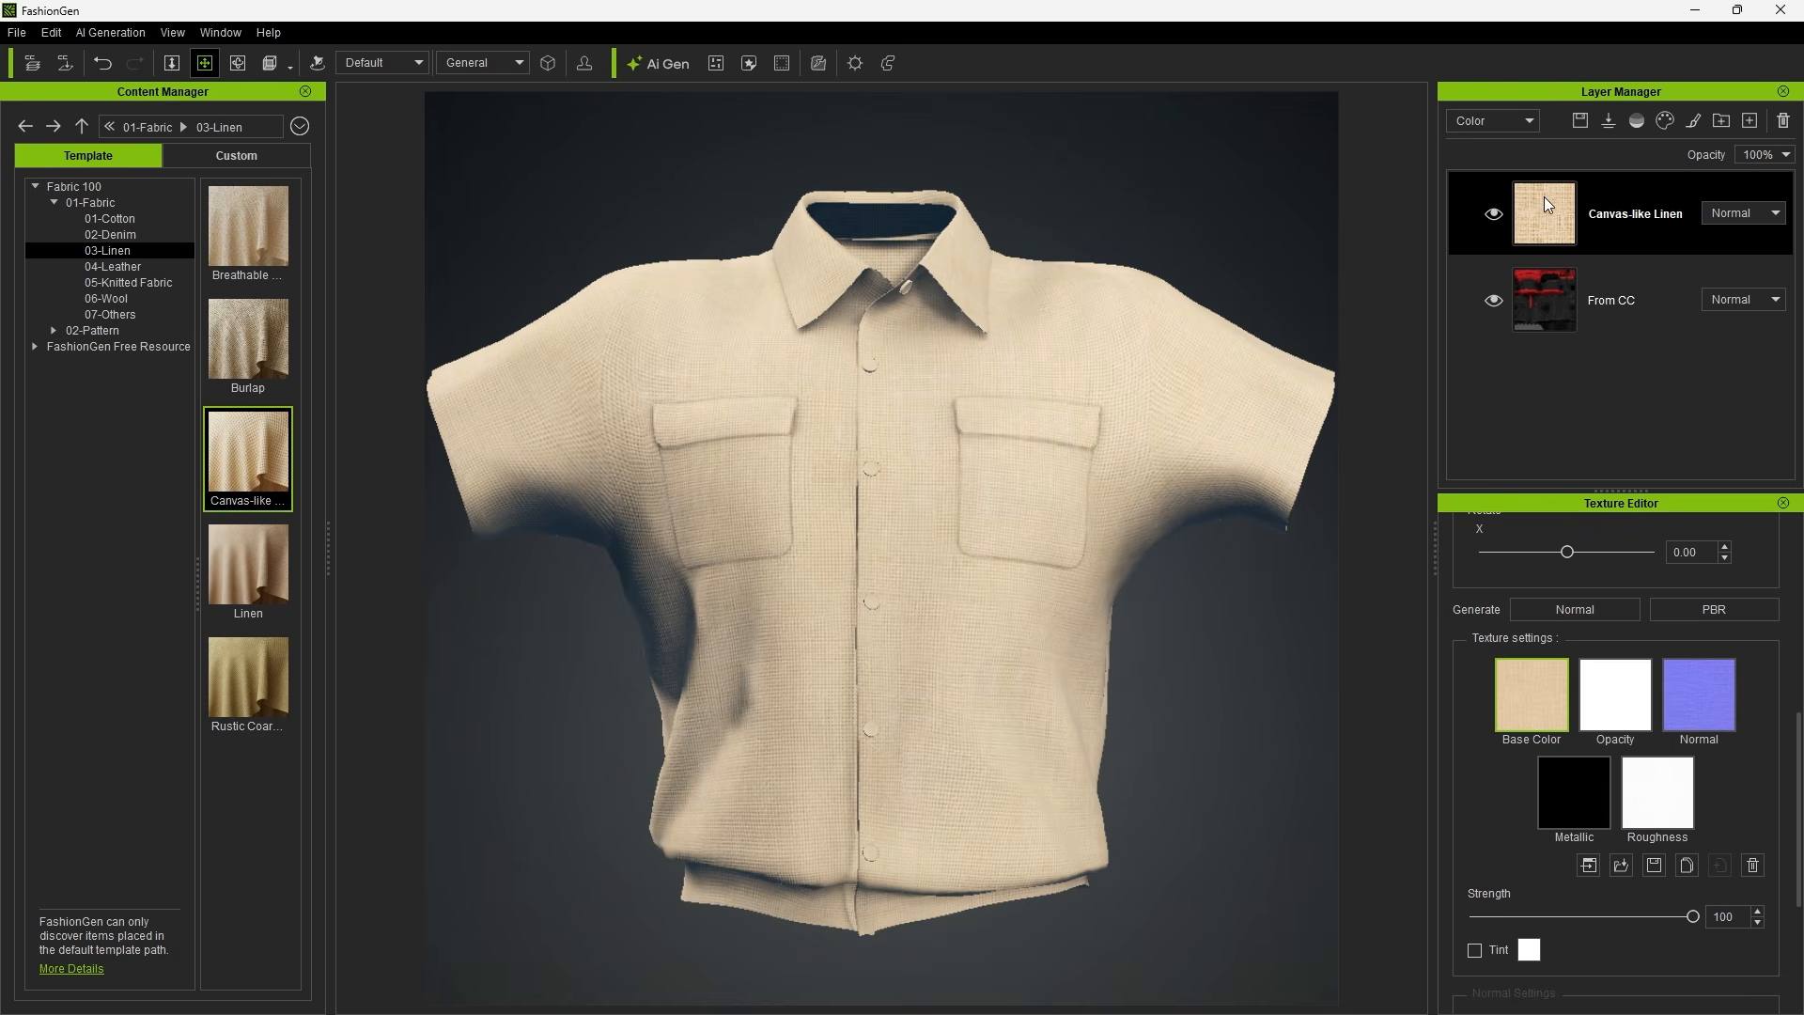
Check the available Color IDs and inspect the shirt in Color ID display mode before returning to the General display.
{"action": "left_click", "coordinate": [1633, 123]}
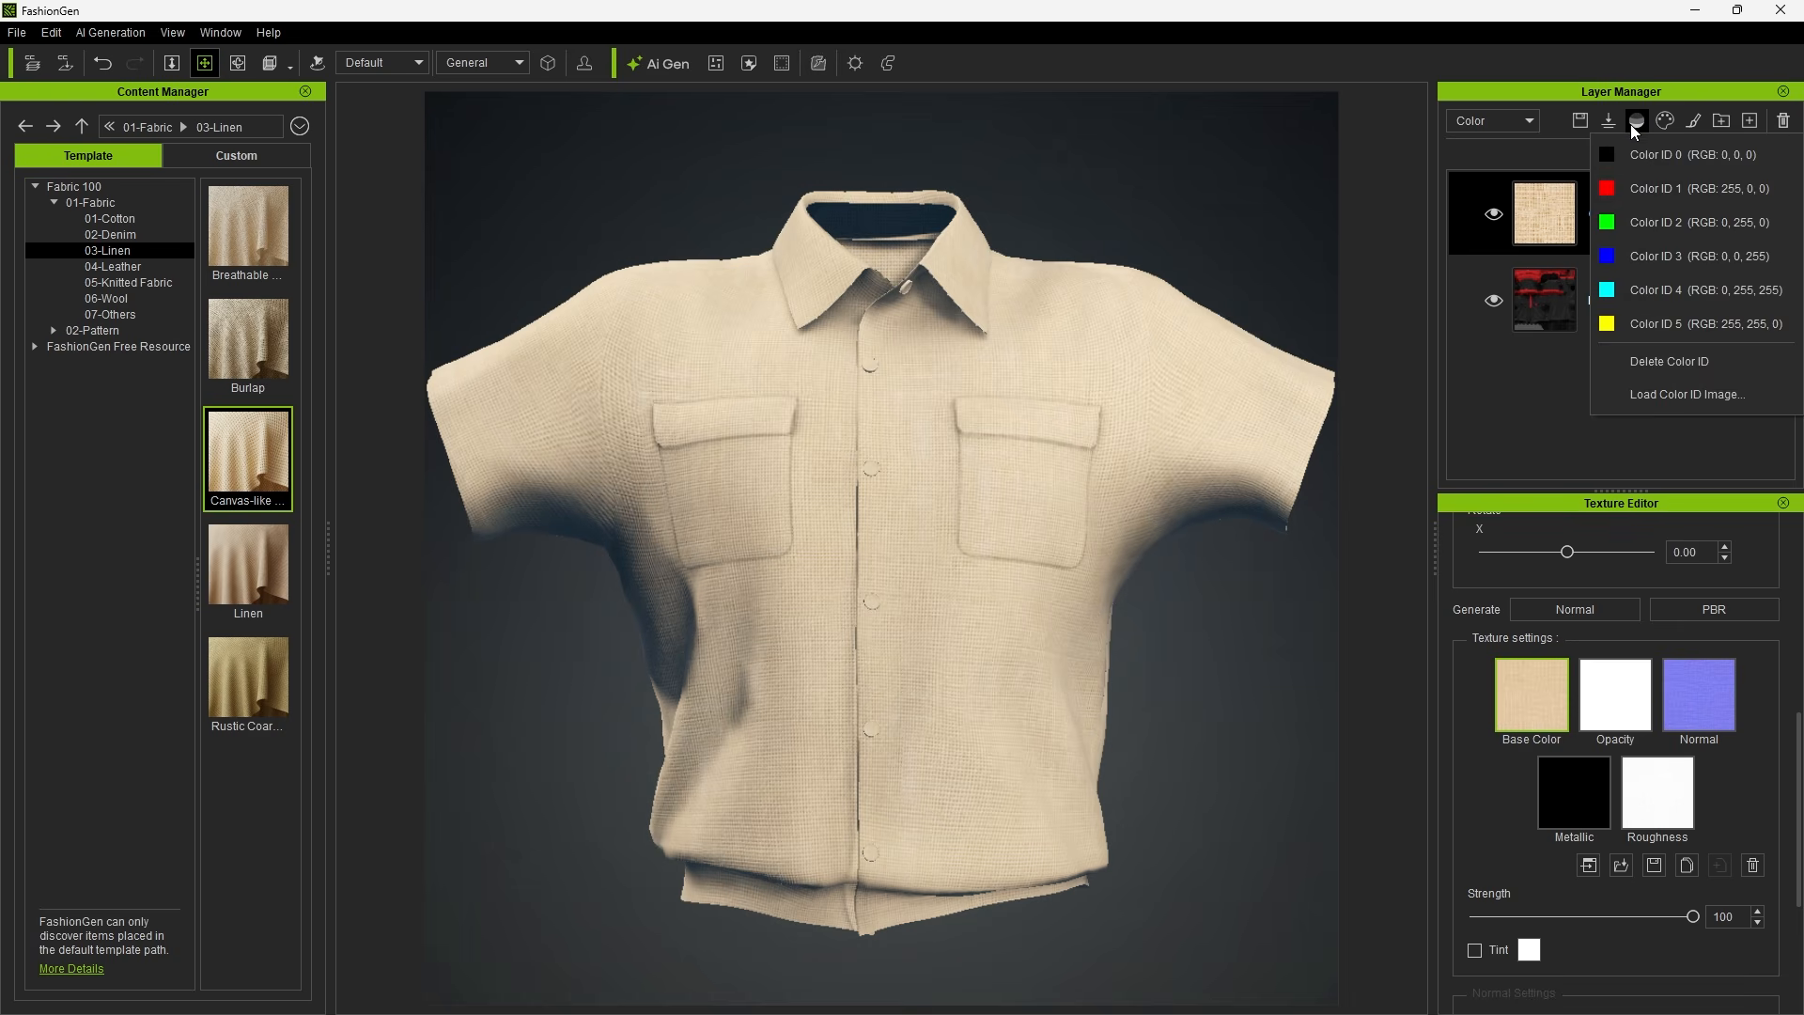
{"action": "left_click", "coordinate": [483, 58]}
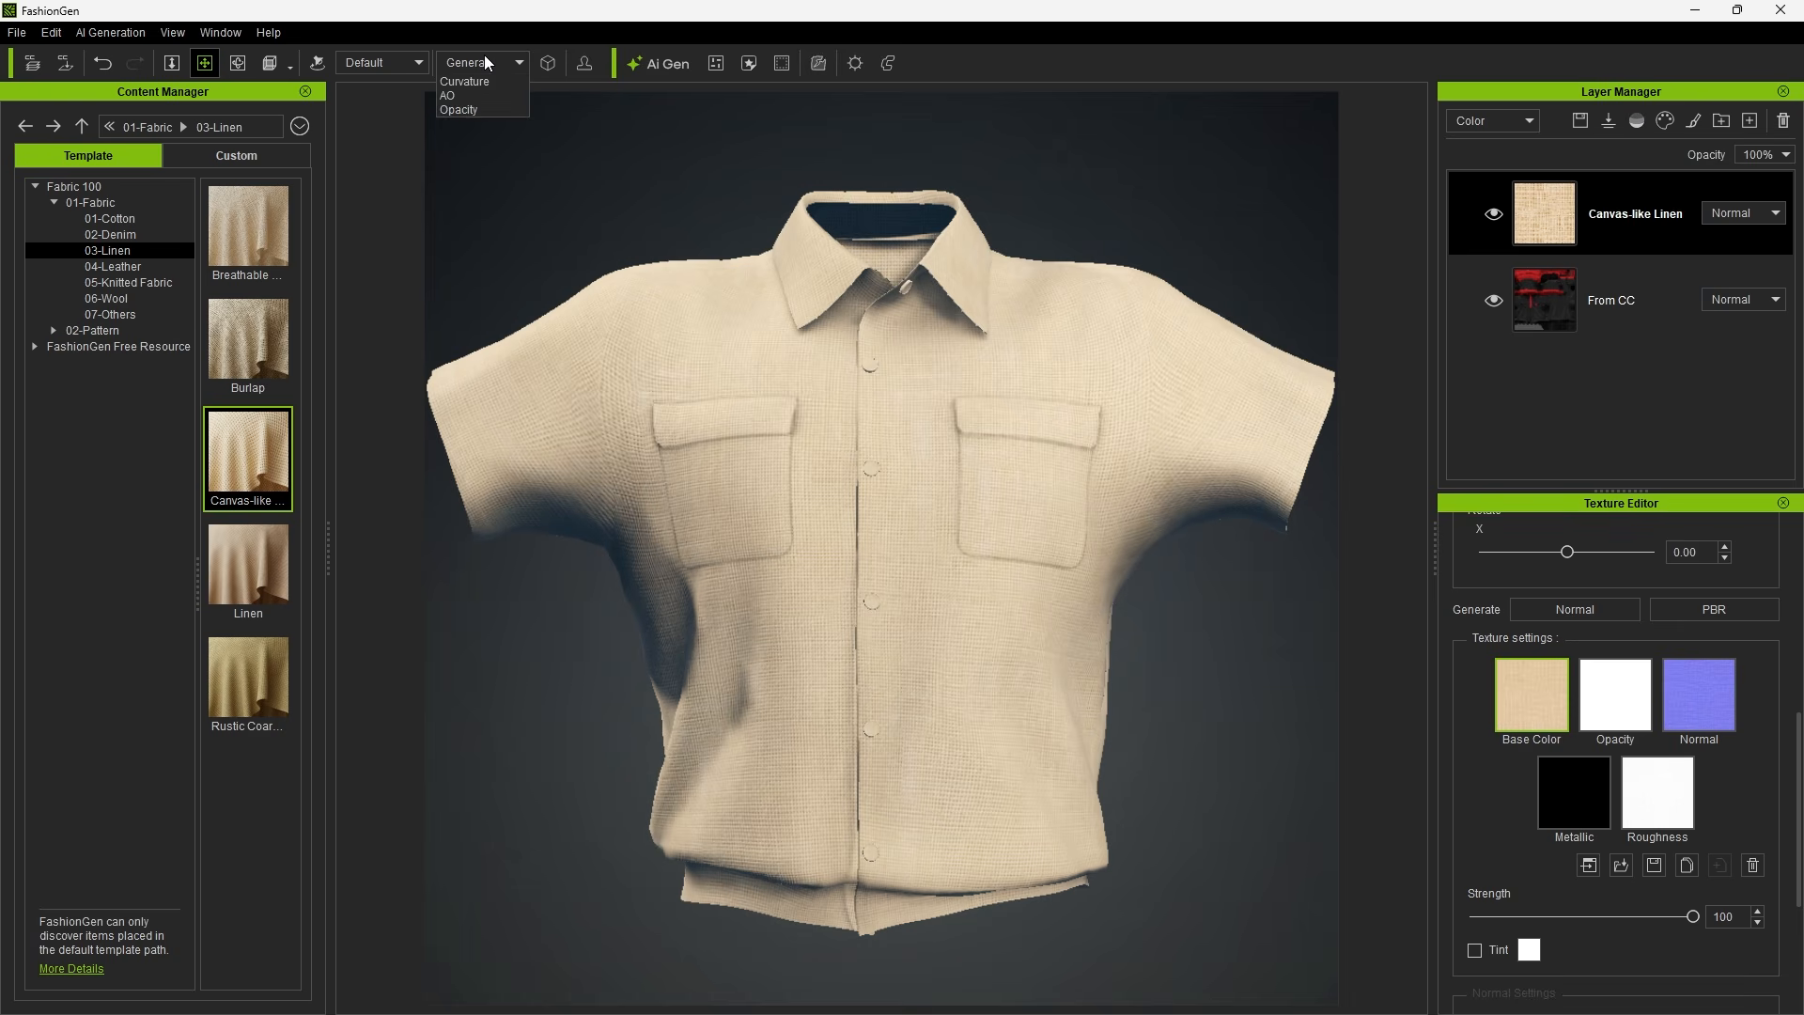
{"action": "left_click", "coordinate": [493, 152]}
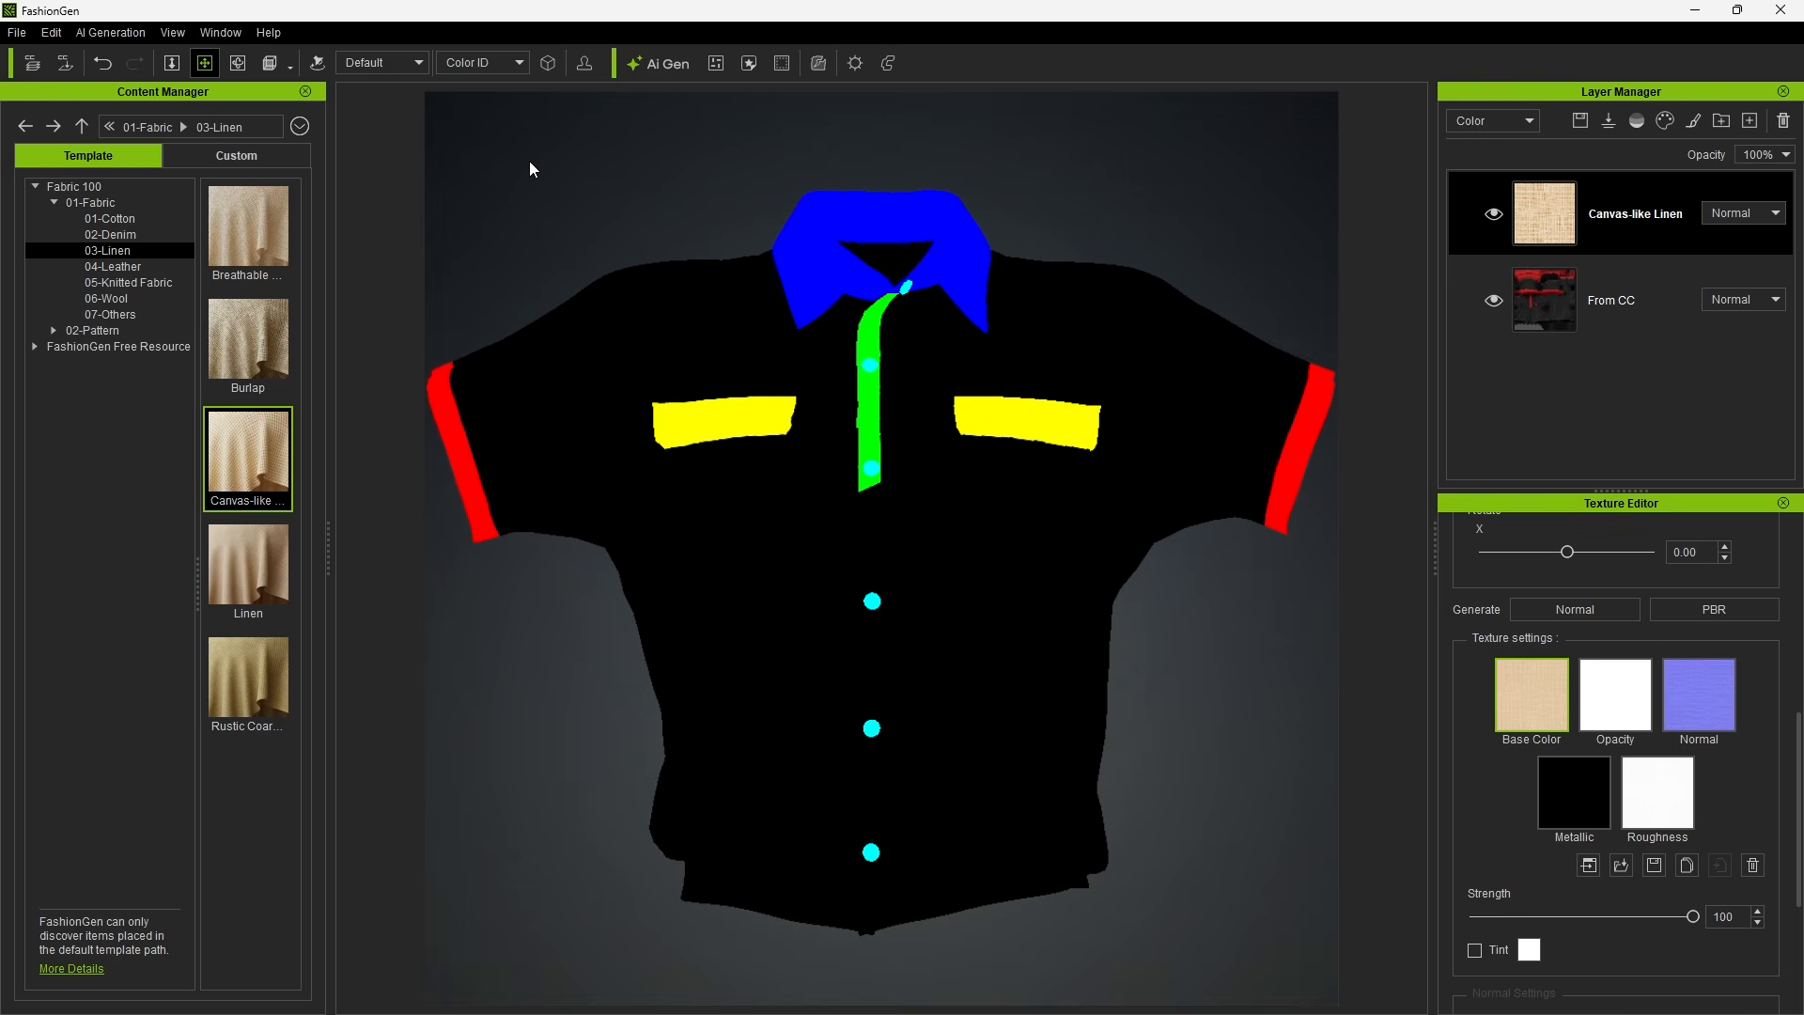
{"action": "mouse_move", "coordinate": [1200, 254]}
{"action": "middle_mouse_down"}
{"action": "mouse_move", "coordinate": [967, 351]}
{"action": "mouse_move", "coordinate": [693, 354]}
{"action": "mouse_move", "coordinate": [495, 298]}
{"action": "mouse_move", "coordinate": [685, 390]}
{"action": "mouse_move", "coordinate": [950, 411]}
{"action": "mouse_move", "coordinate": [1144, 340]}
{"action": "mouse_move", "coordinate": [1184, 274]}
{"action": "middle_mouse_up"}
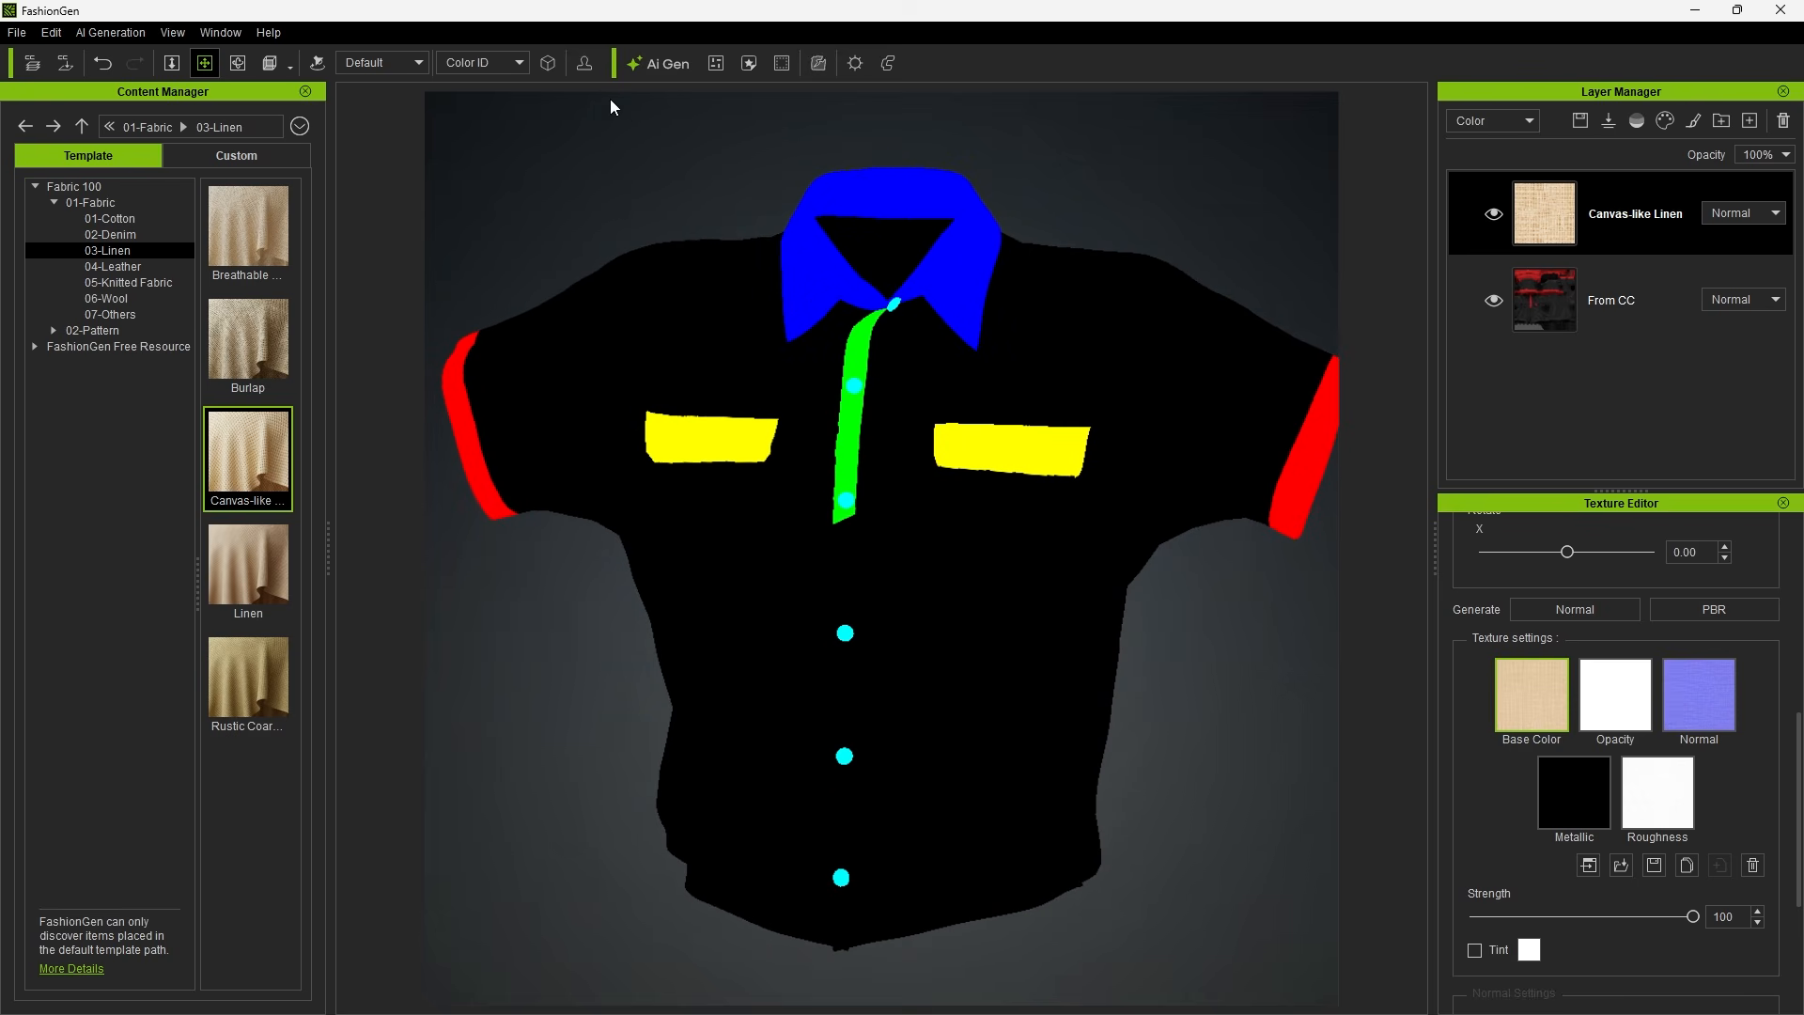
{"action": "left_click", "coordinate": [505, 63]}
{"action": "left_click", "coordinate": [489, 85]}
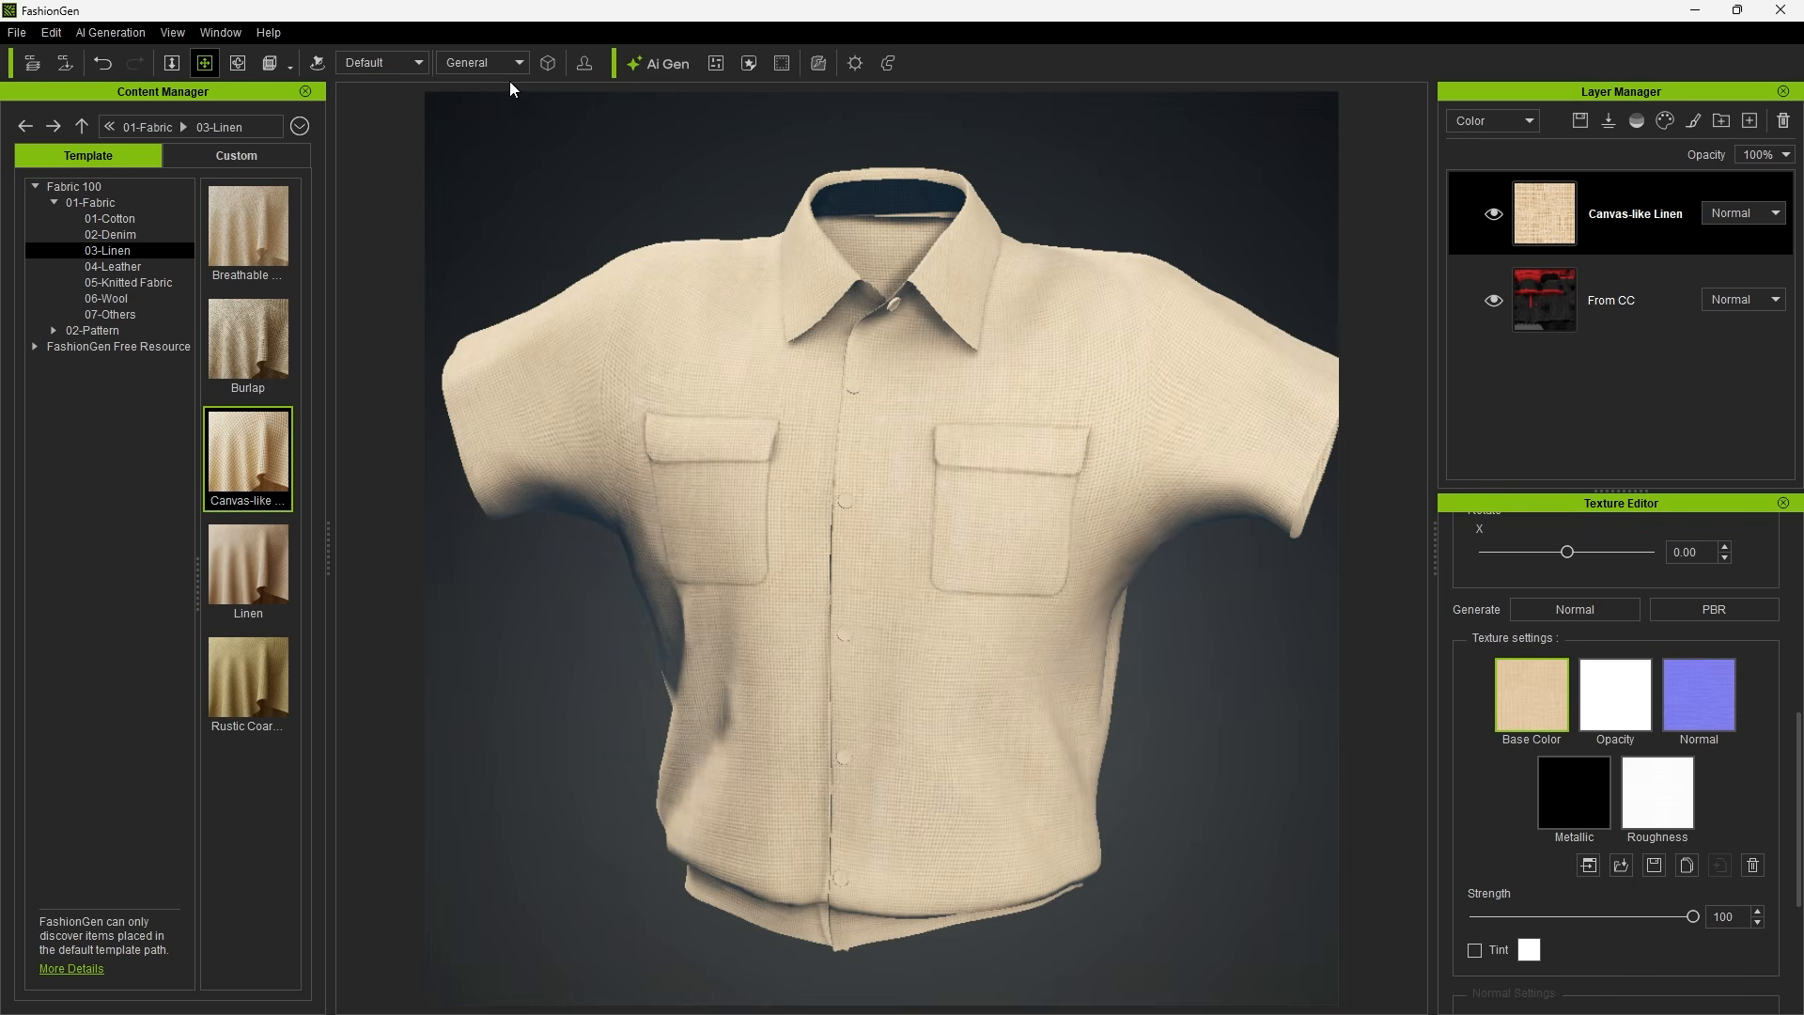
Mask the Canvas-like Linen layer with Color ID 0 (RGB: 0, 0, 0) to limit it to the shirt's main body.
{"action": "left_click", "coordinate": [1635, 123]}
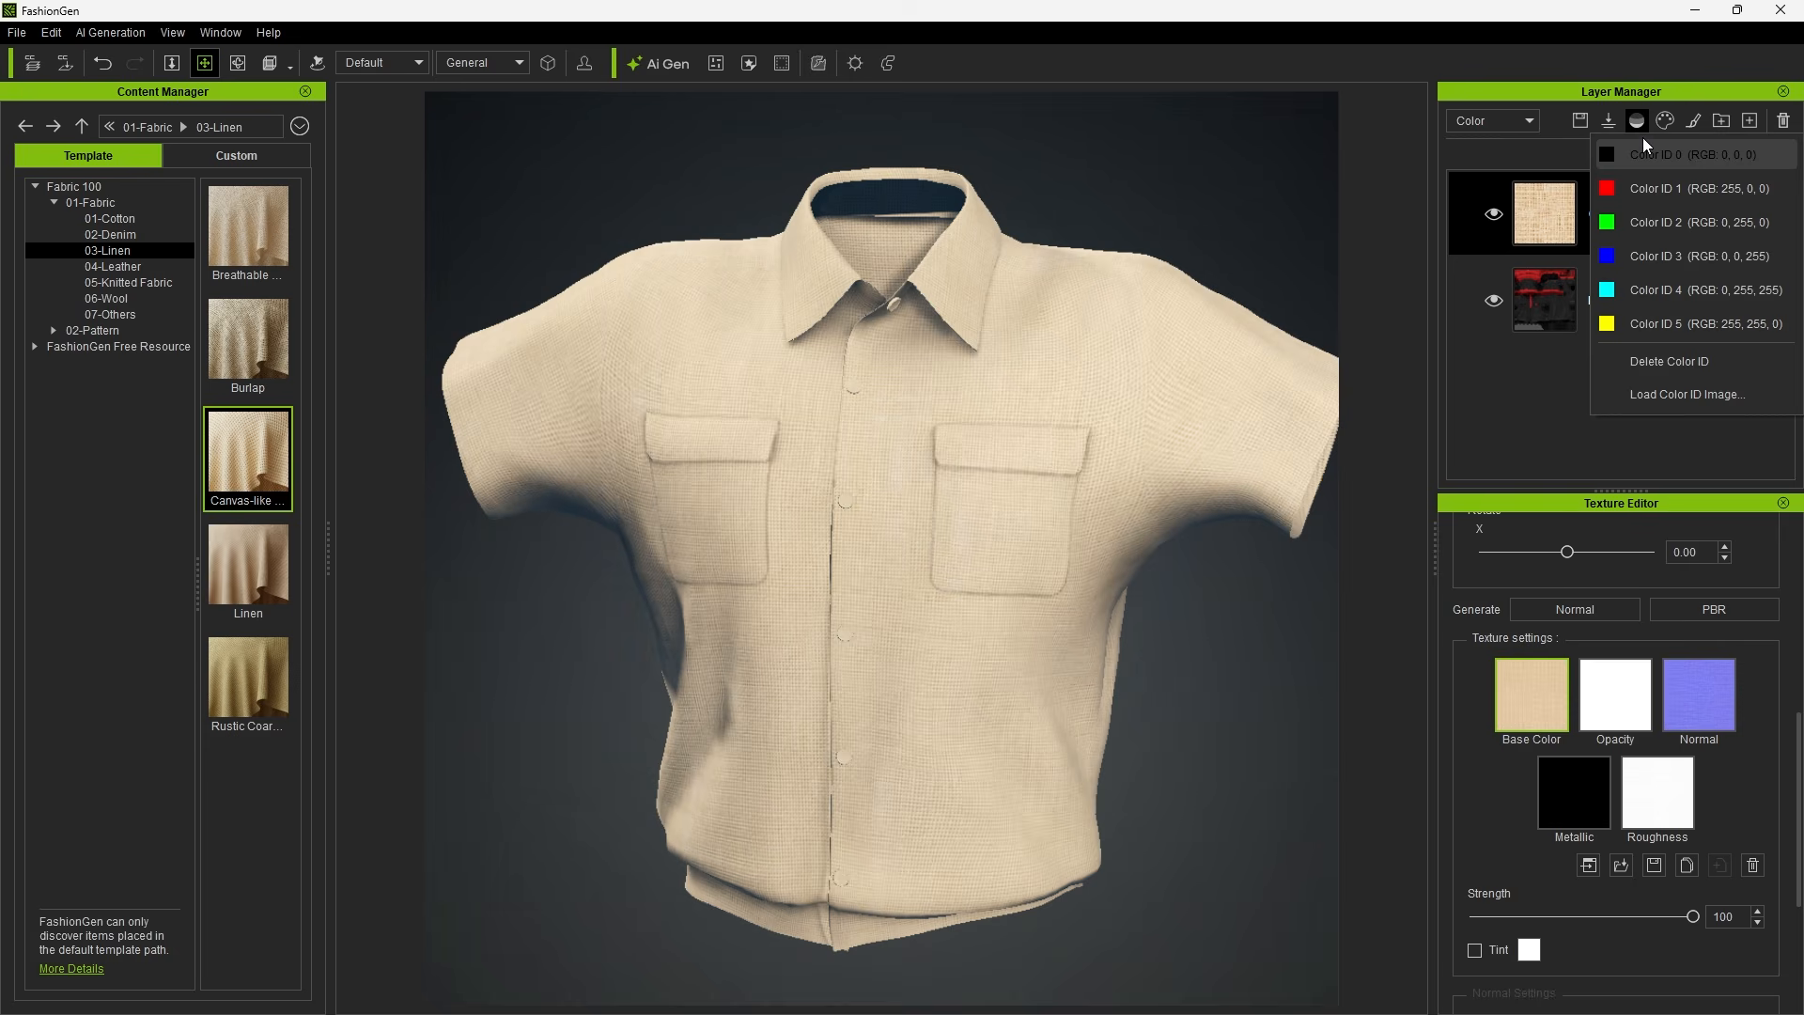
{"action": "left_click", "coordinate": [1646, 155]}
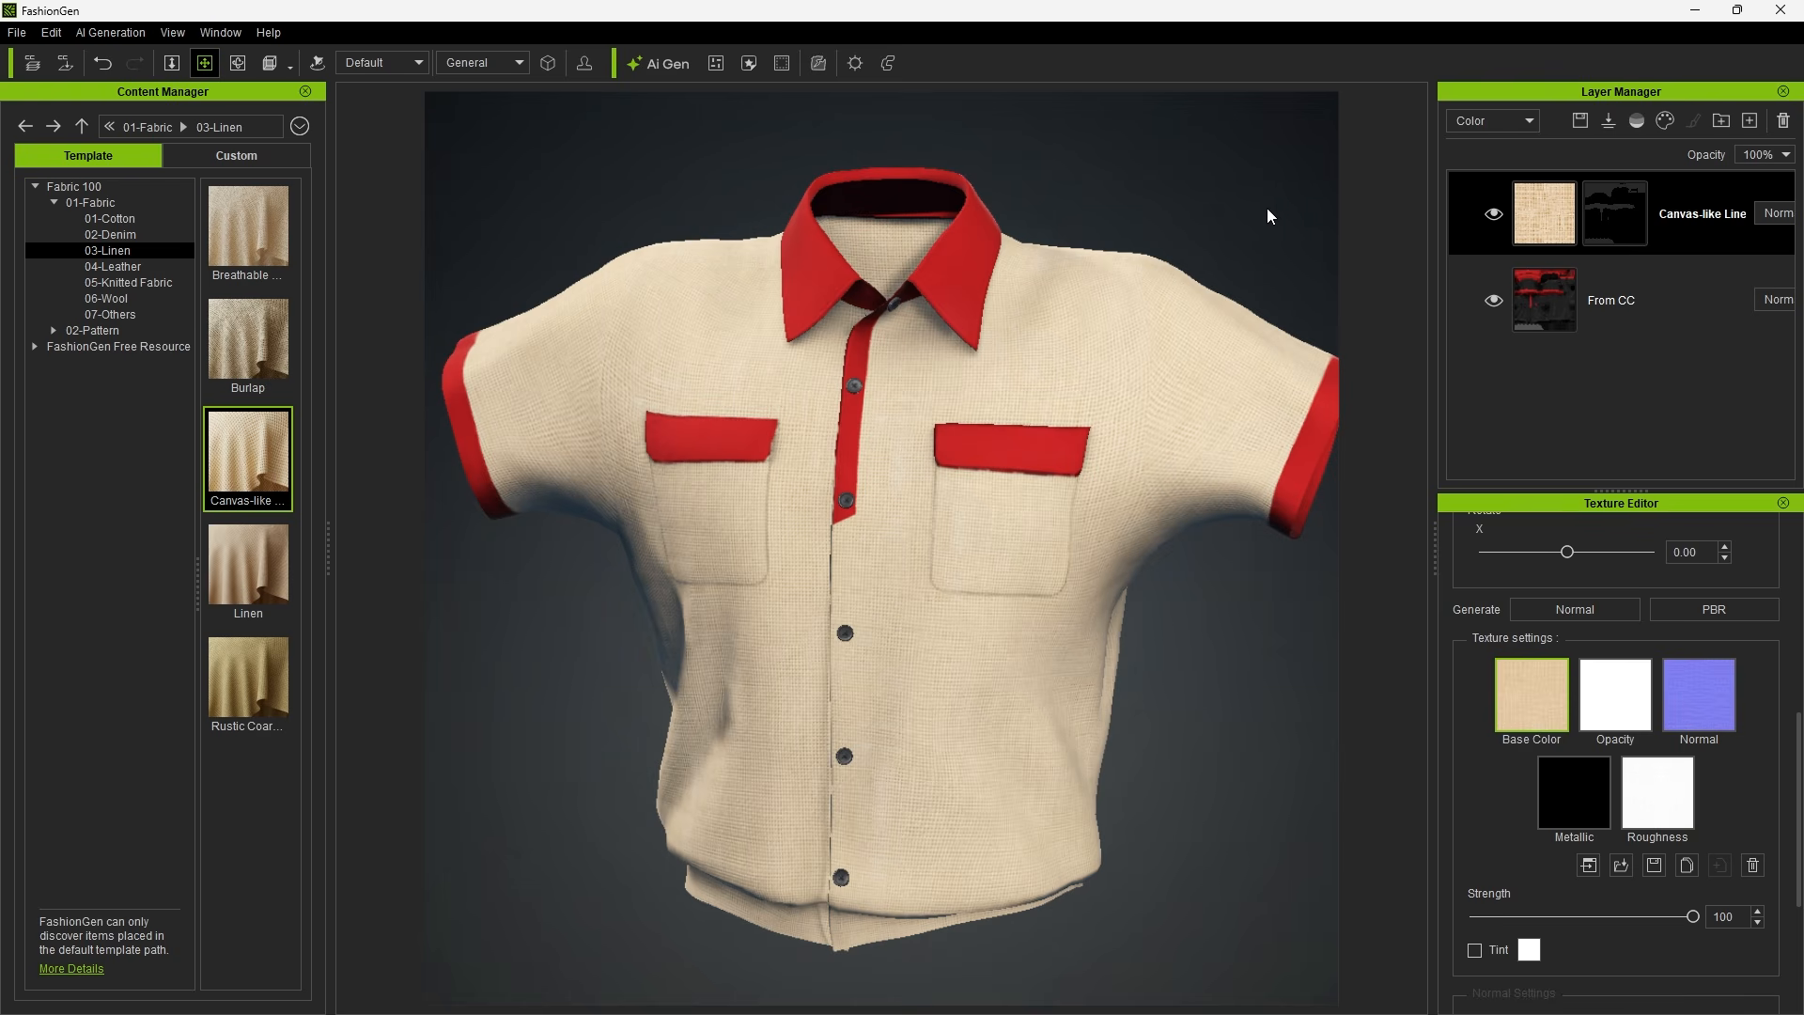
{"action": "middle_click_drag", "start_coordinate": [1267, 216], "coordinate": [1308, 192]}
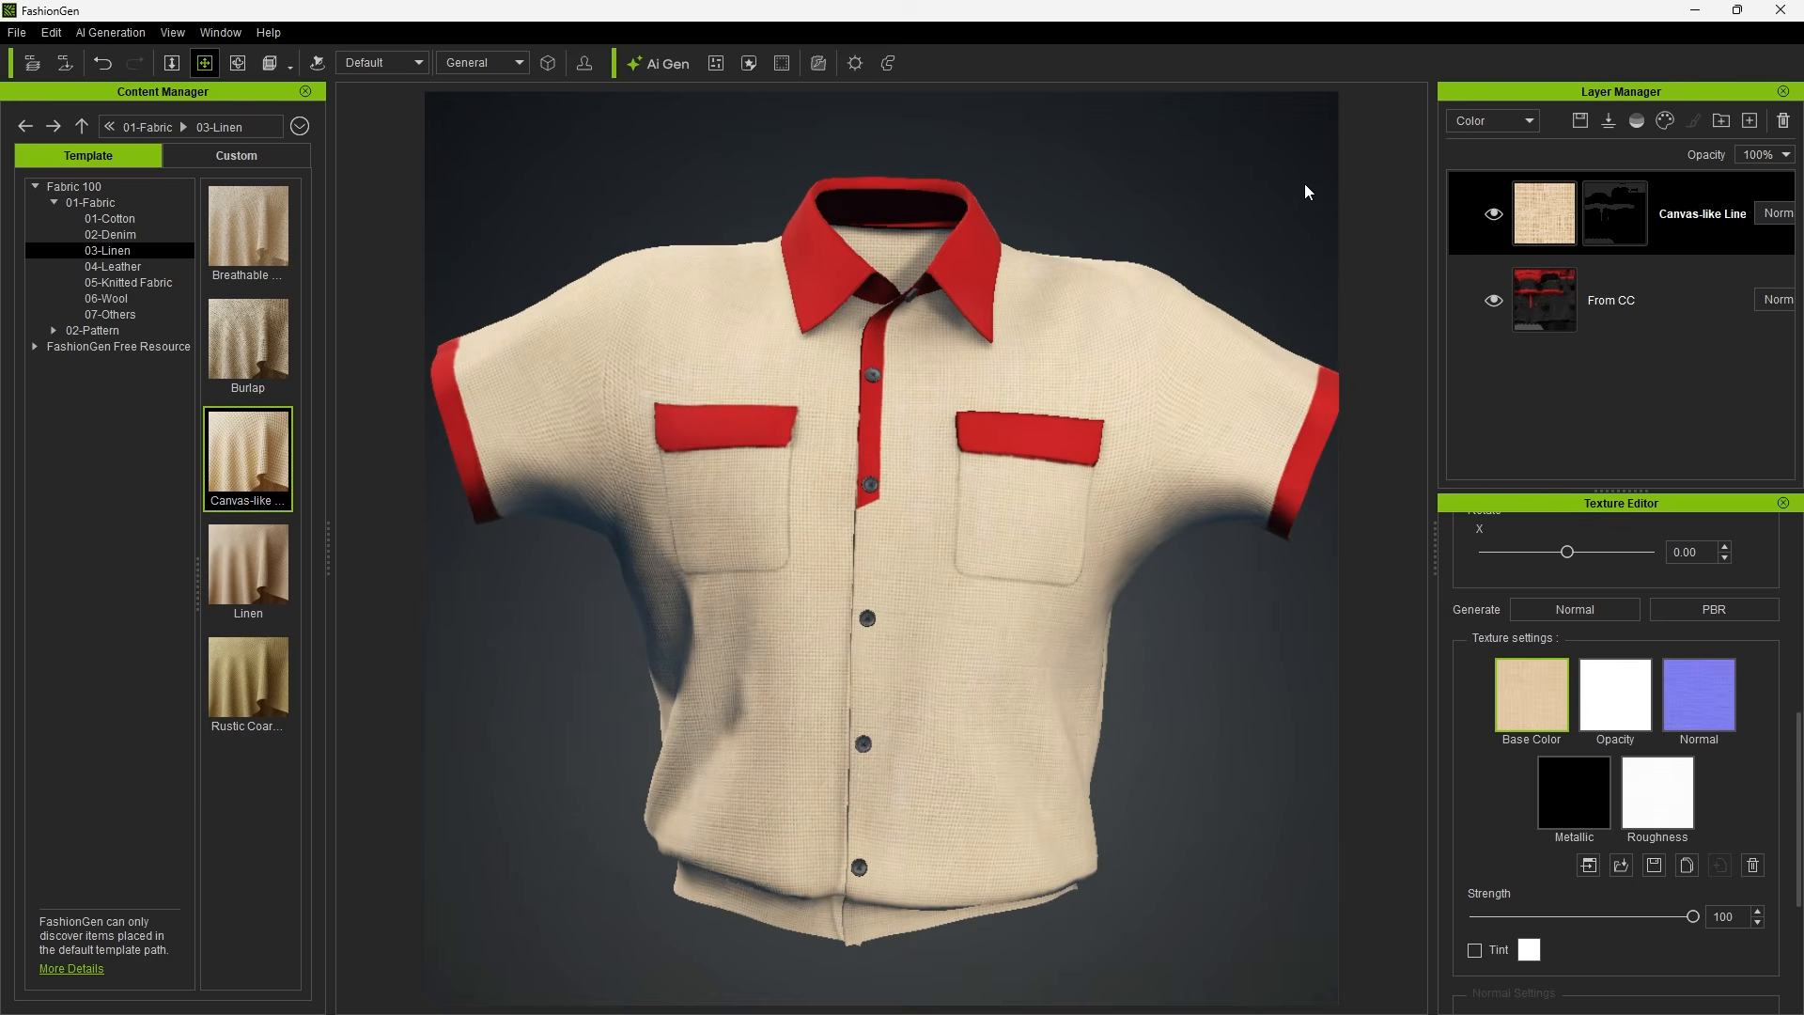
Tint the Canvas-like Linen layer's base color with pink #ffad9c.
{"action": "left_click", "coordinate": [1529, 951]}
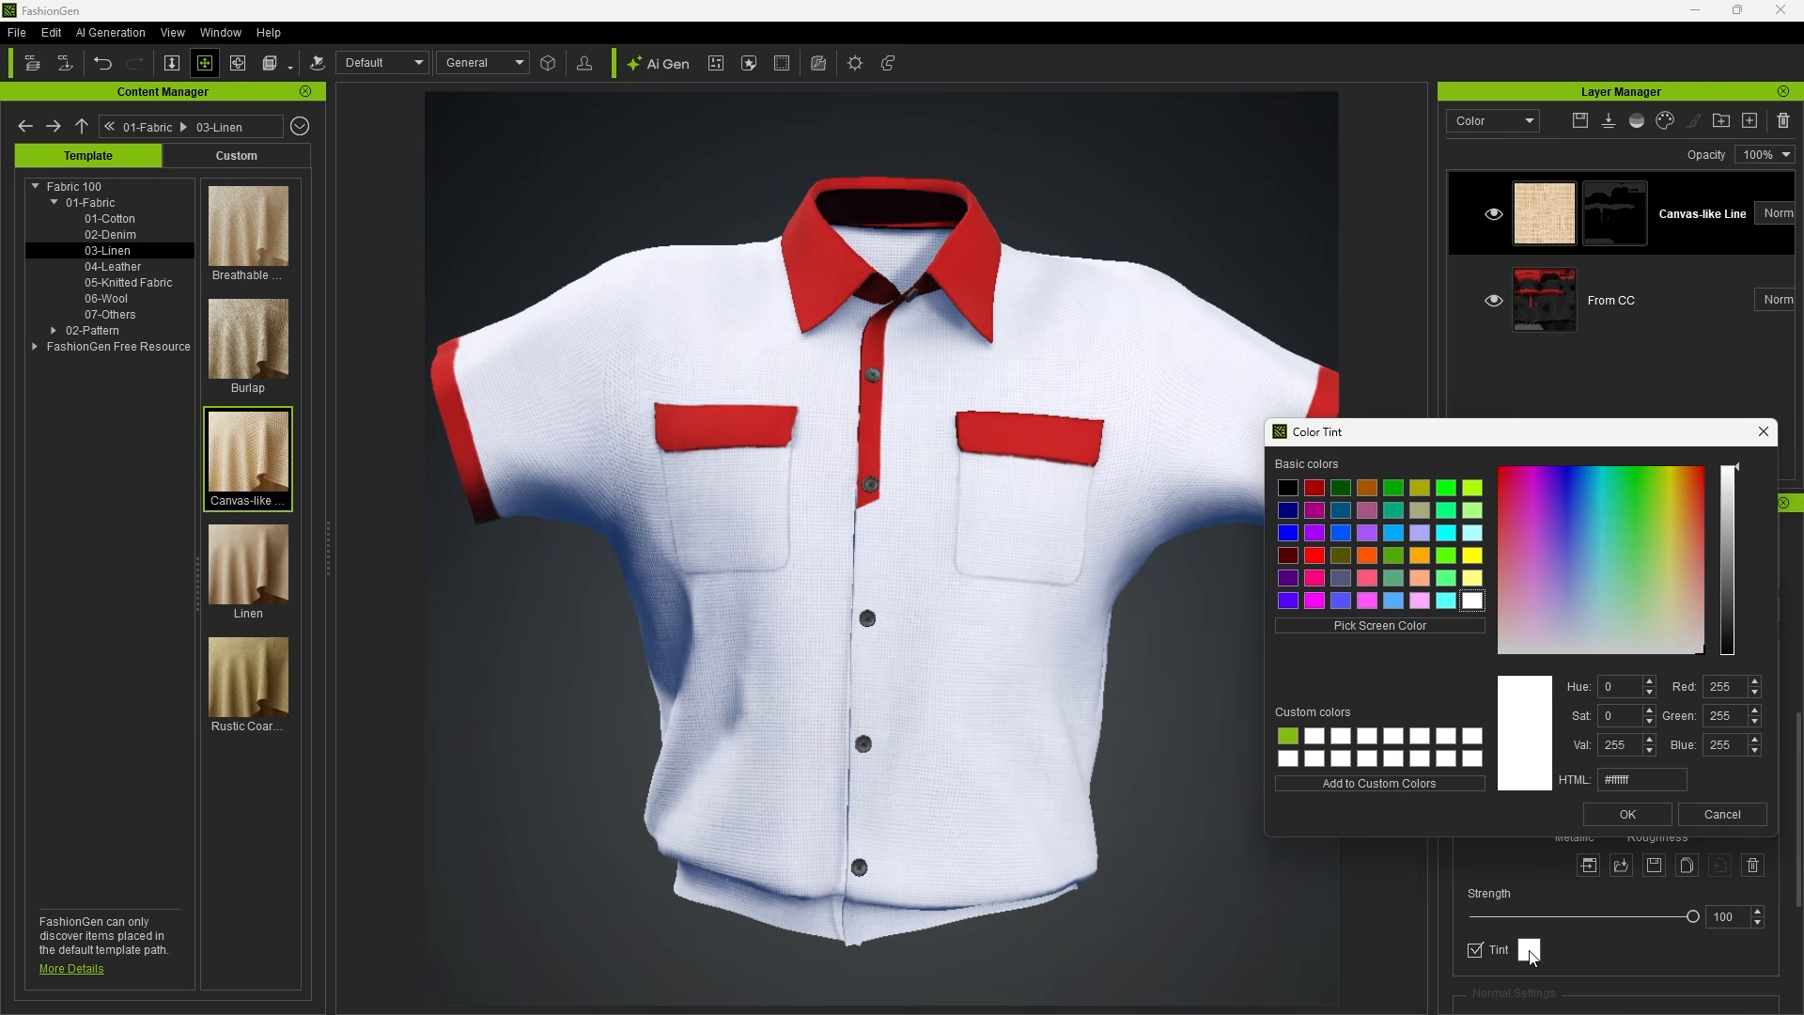
{"action": "left_click", "coordinate": [1696, 580]}
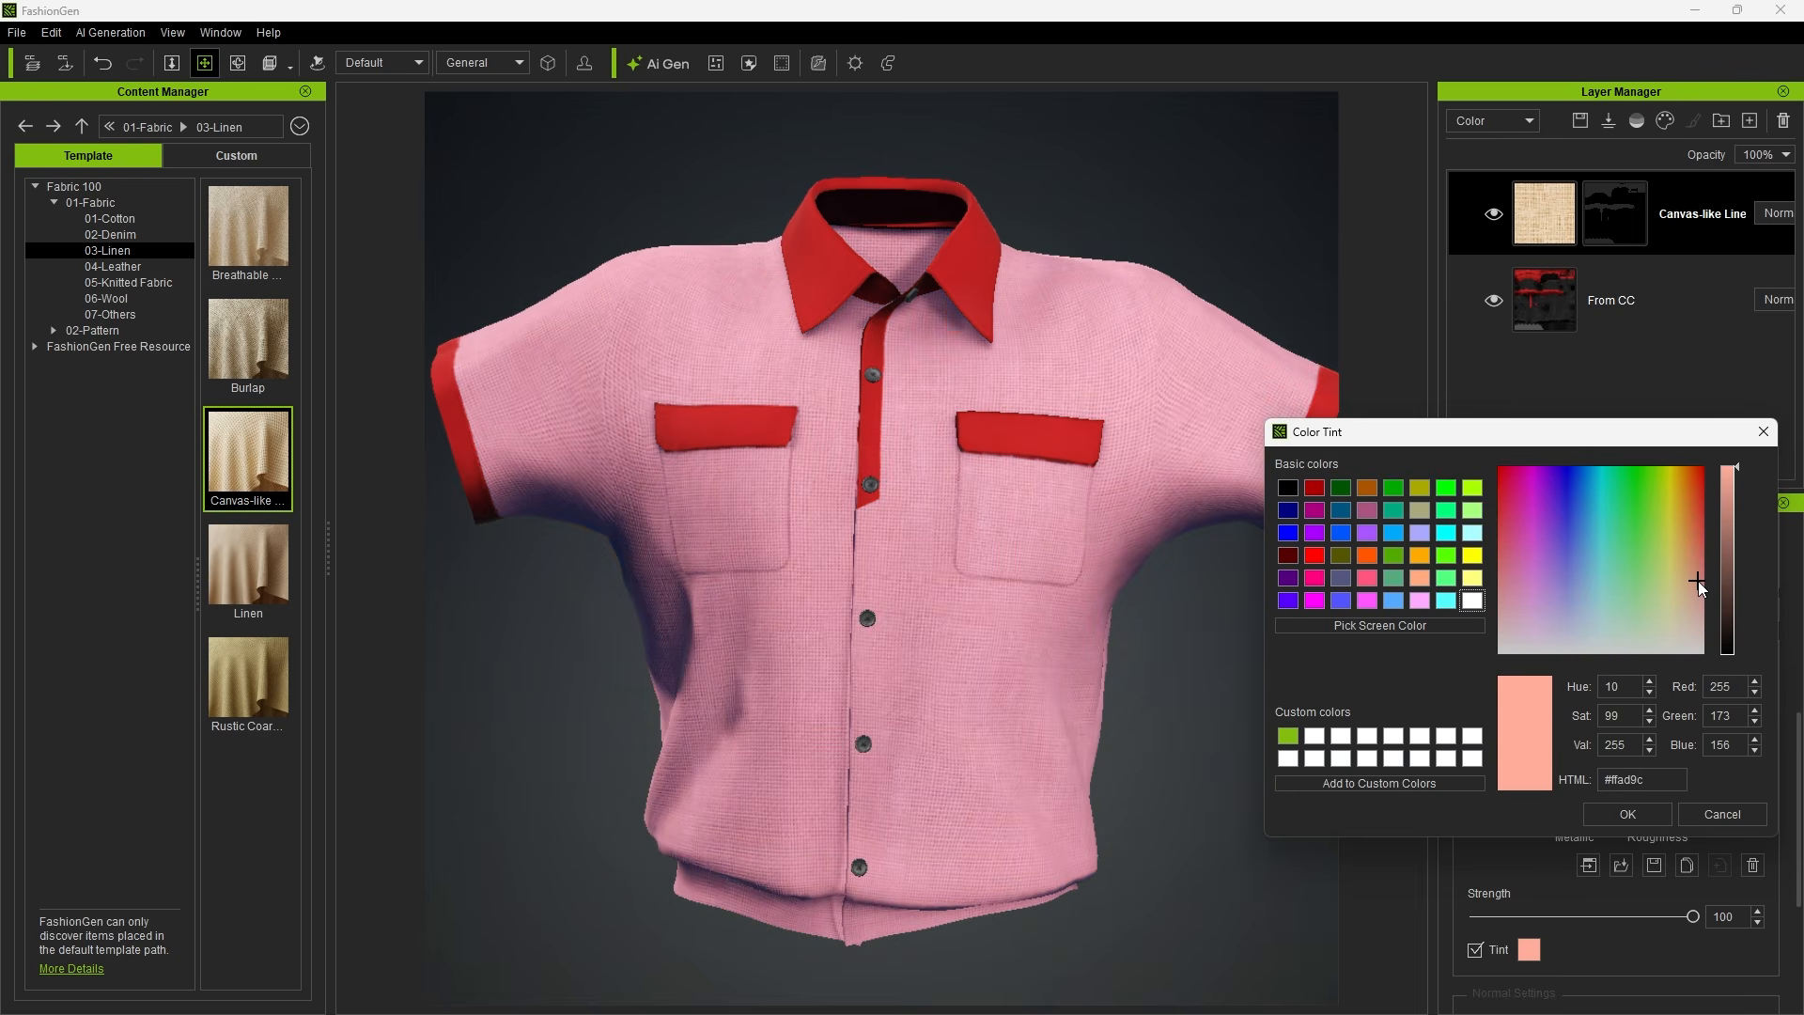
{"action": "left_click", "coordinate": [1651, 821]}
Set the Canvas-like Linen layer's tiling to 4.45 and its Normal strength to 97, checking the weave in Normal display before returning to General.
{"action": "mouse_move", "coordinate": [1560, 677]}
{"action": "left_mouse_down"}
{"action": "mouse_move", "coordinate": [1621, 675]}
{"action": "mouse_move", "coordinate": [1531, 678]}
{"action": "mouse_move", "coordinate": [1557, 677]}
{"action": "left_mouse_up"}
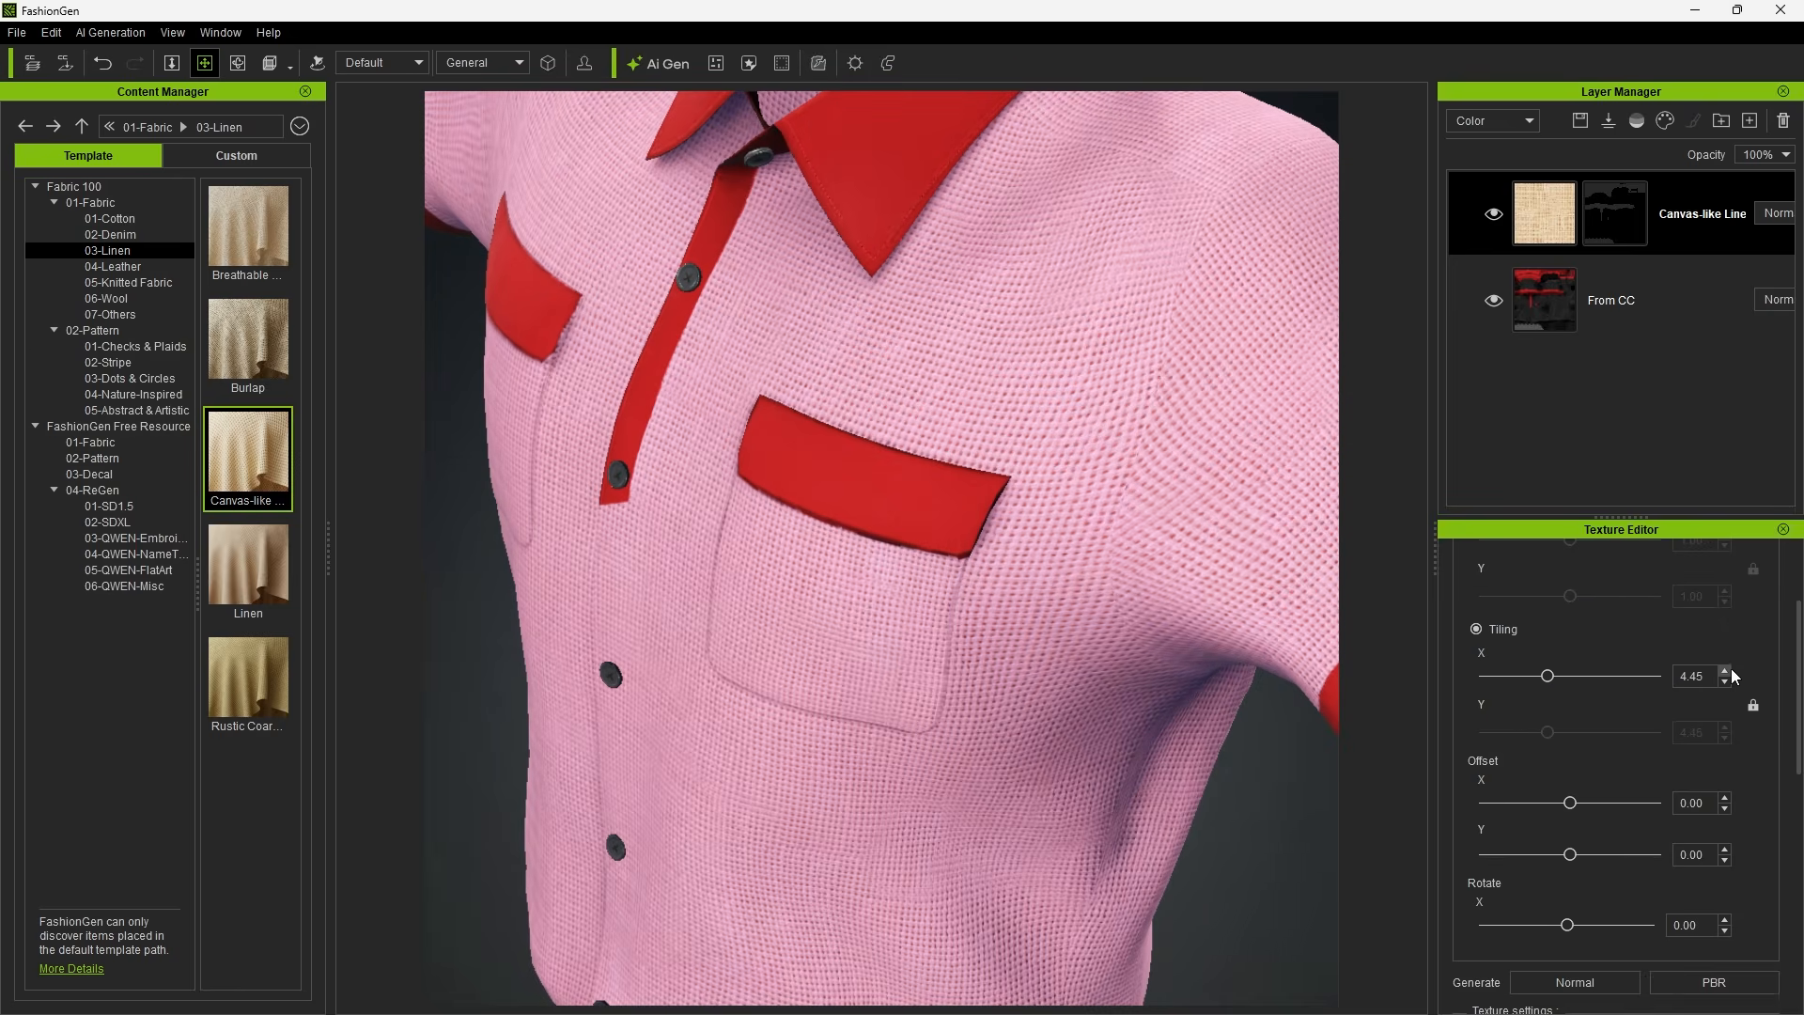
{"action": "left_click_drag", "start_coordinate": [1799, 675], "coordinate": [1798, 812]}
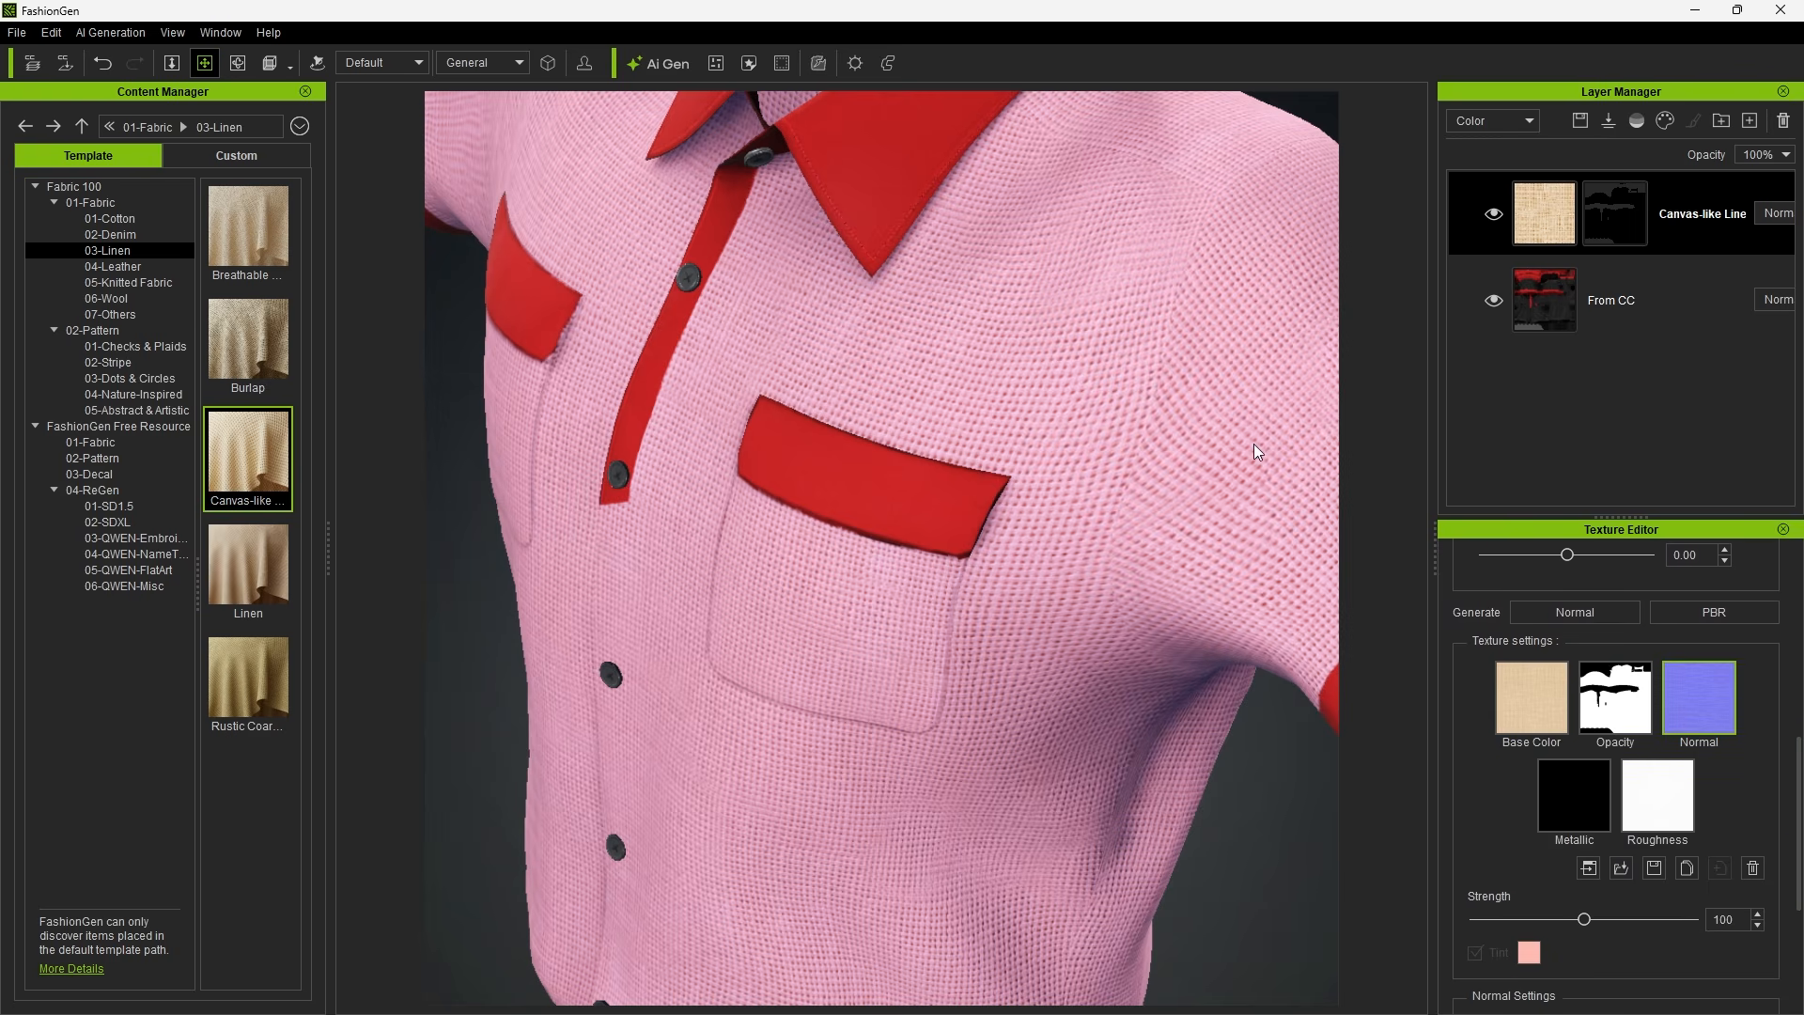
{"action": "left_click", "coordinate": [484, 62]}
{"action": "left_click", "coordinate": [500, 117]}
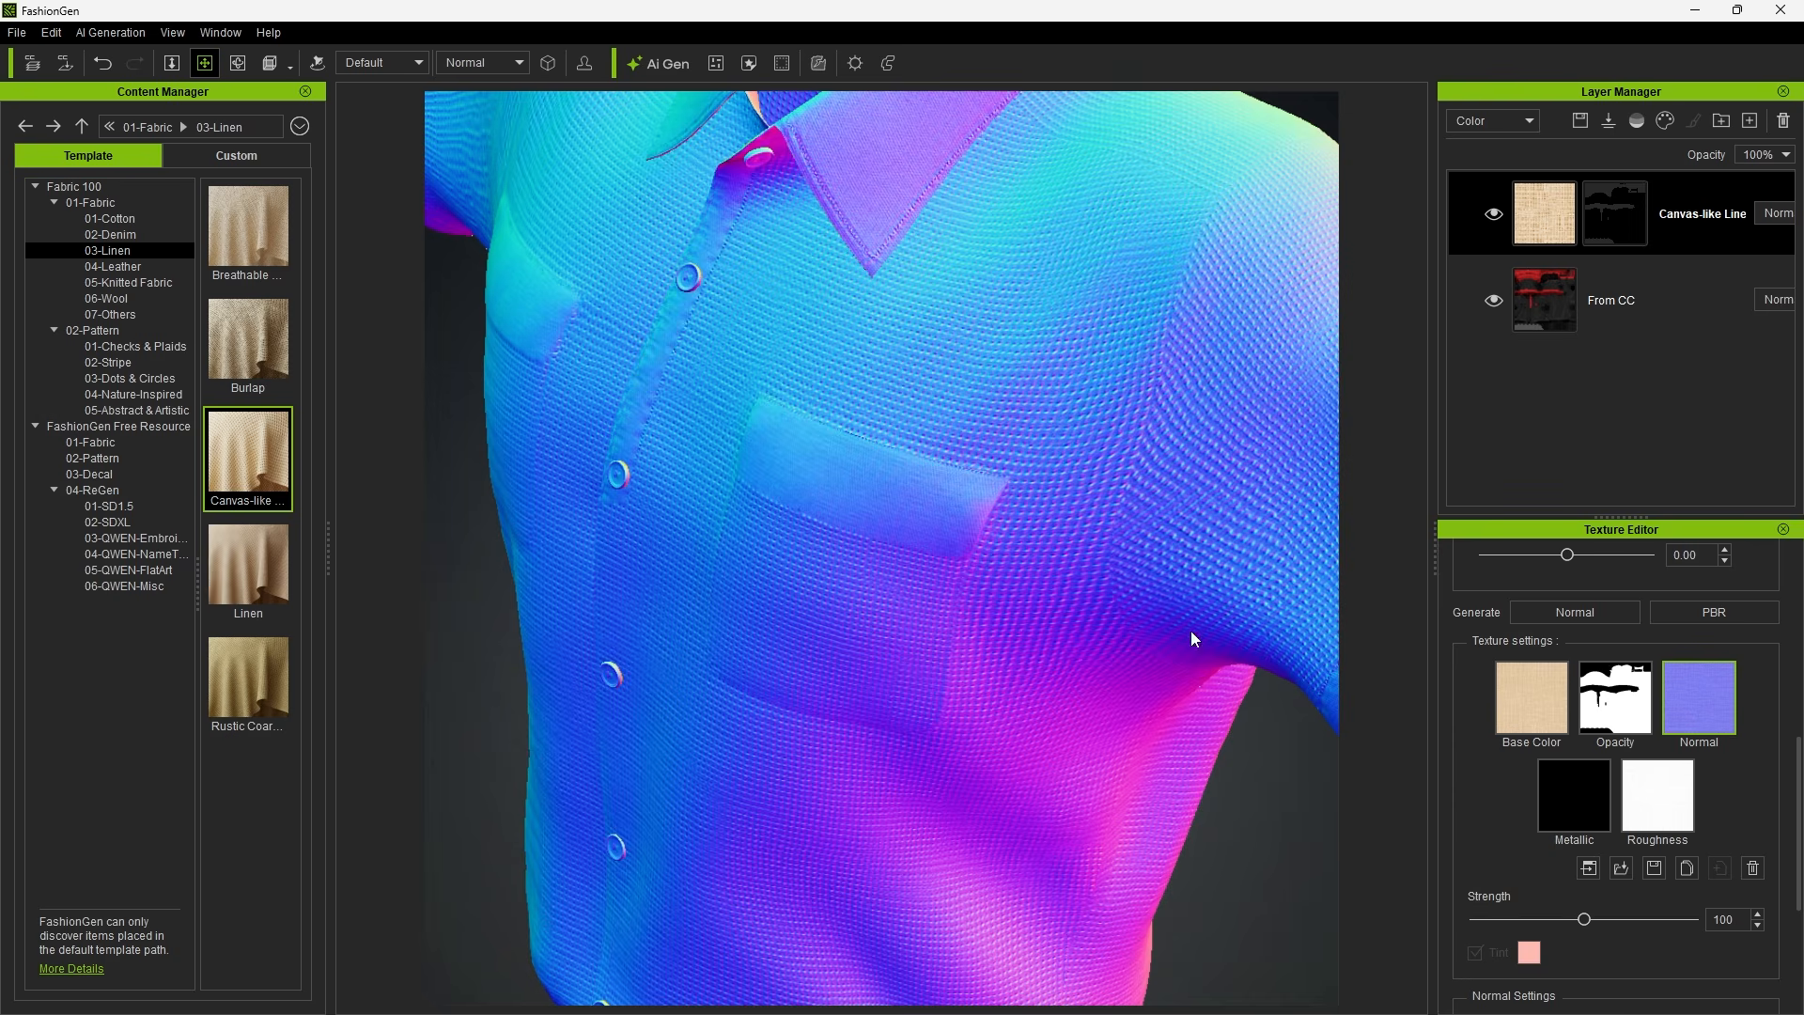
{"action": "mouse_move", "coordinate": [1584, 919]}
{"action": "left_mouse_down"}
{"action": "mouse_move", "coordinate": [1474, 921]}
{"action": "mouse_move", "coordinate": [1598, 919]}
{"action": "mouse_move", "coordinate": [1590, 902]}
{"action": "left_mouse_up"}
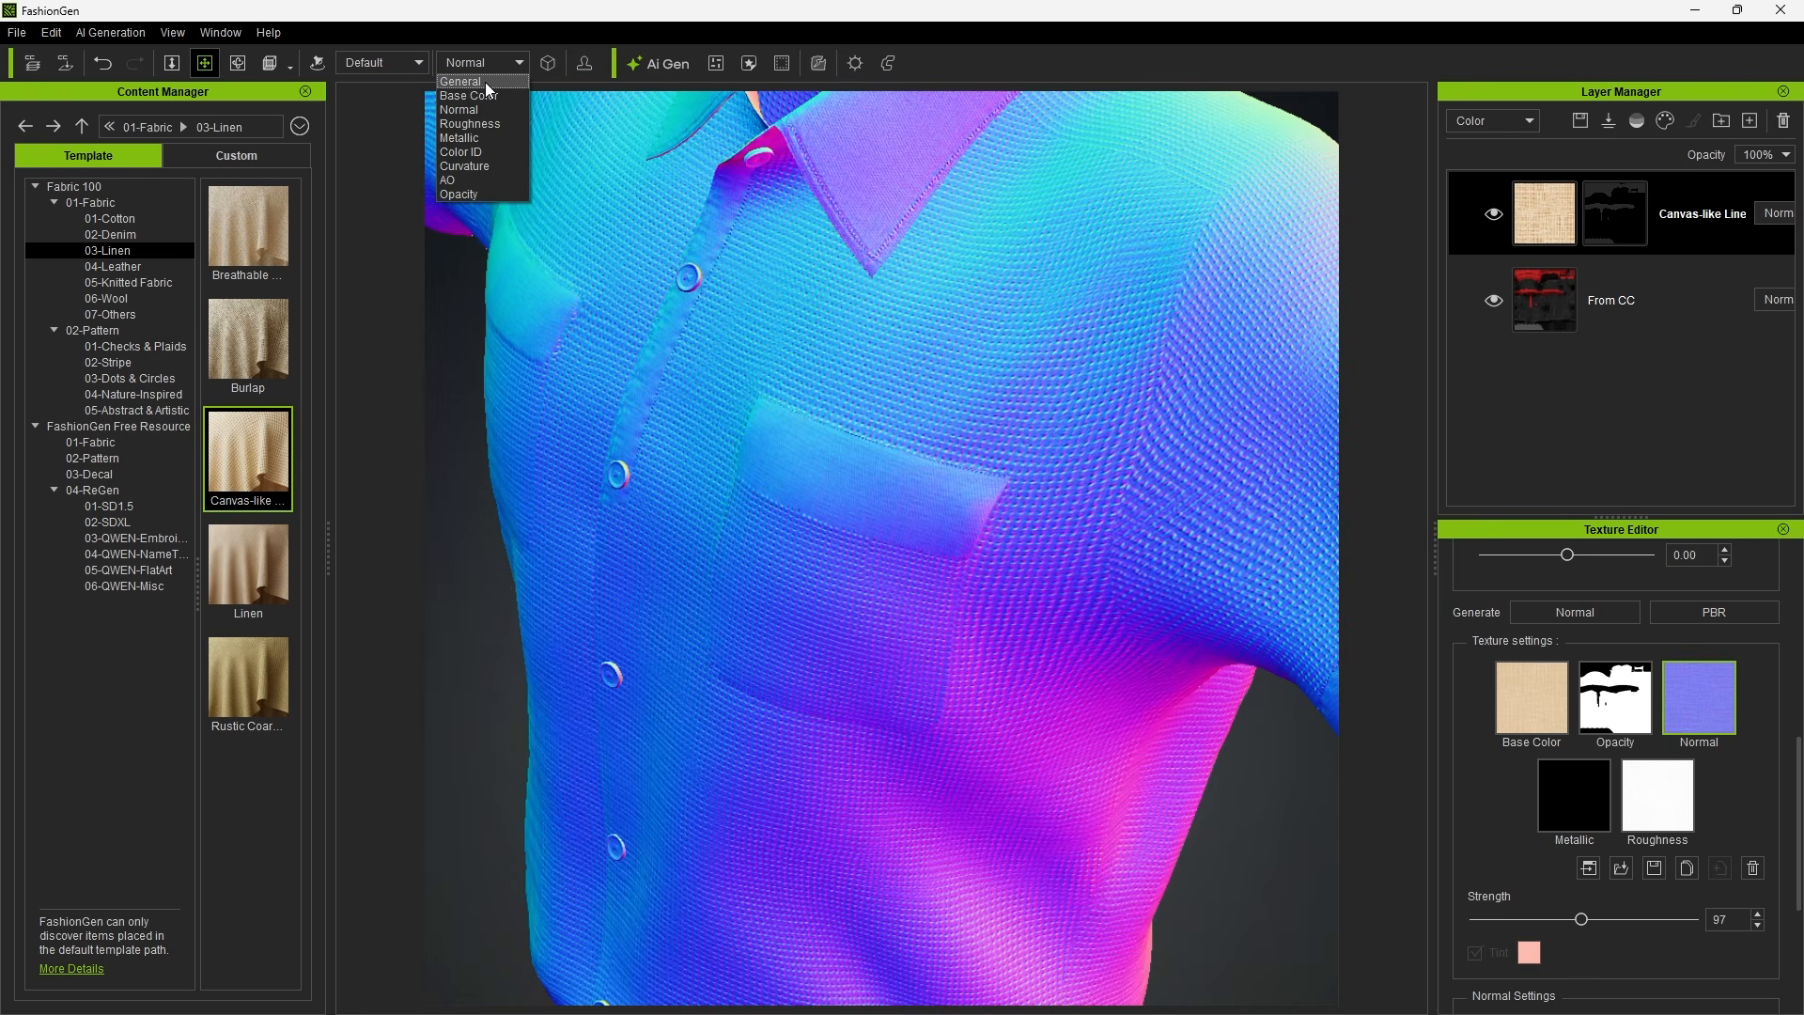
{"action": "left_click", "coordinate": [485, 82]}
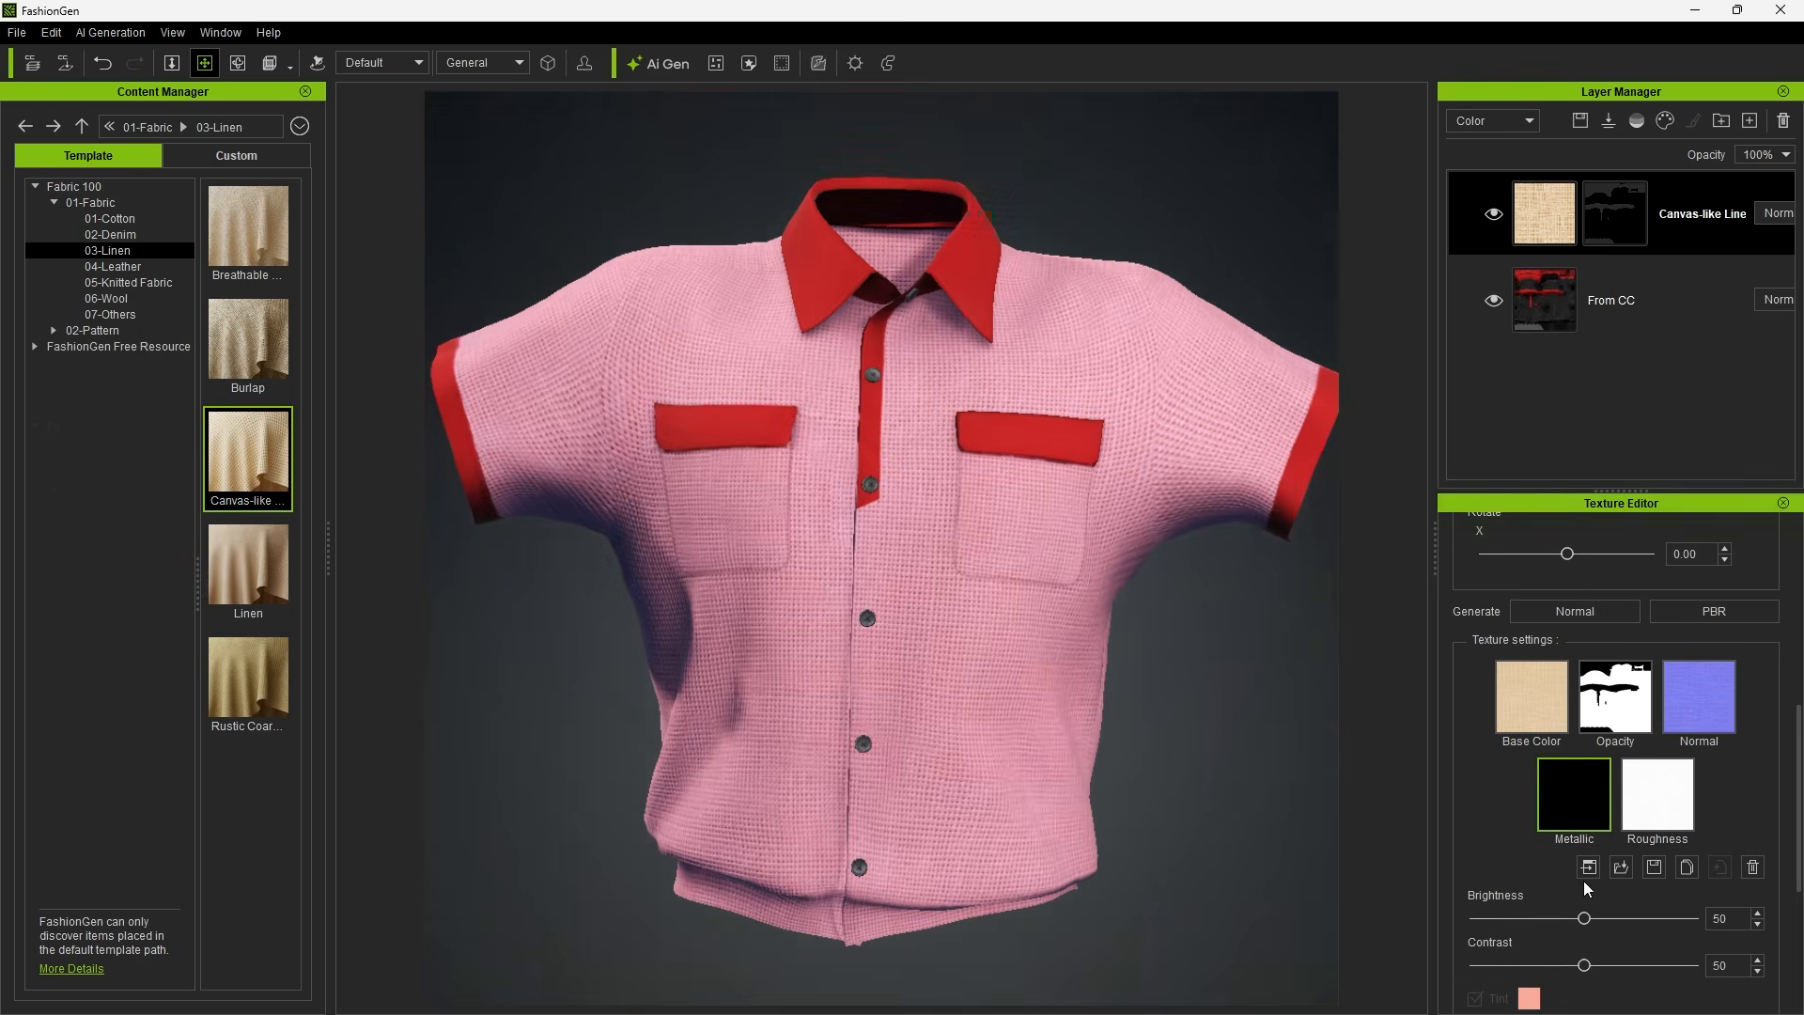
Set the Canvas-like Linen layer's Roughness map to brightness 21 and contrast 81, and rotate the lighting to check the fabric surface.
{"action": "left_click_drag", "start_coordinate": [1585, 921], "coordinate": [1654, 967]}
{"action": "left_click", "coordinate": [1656, 804]}
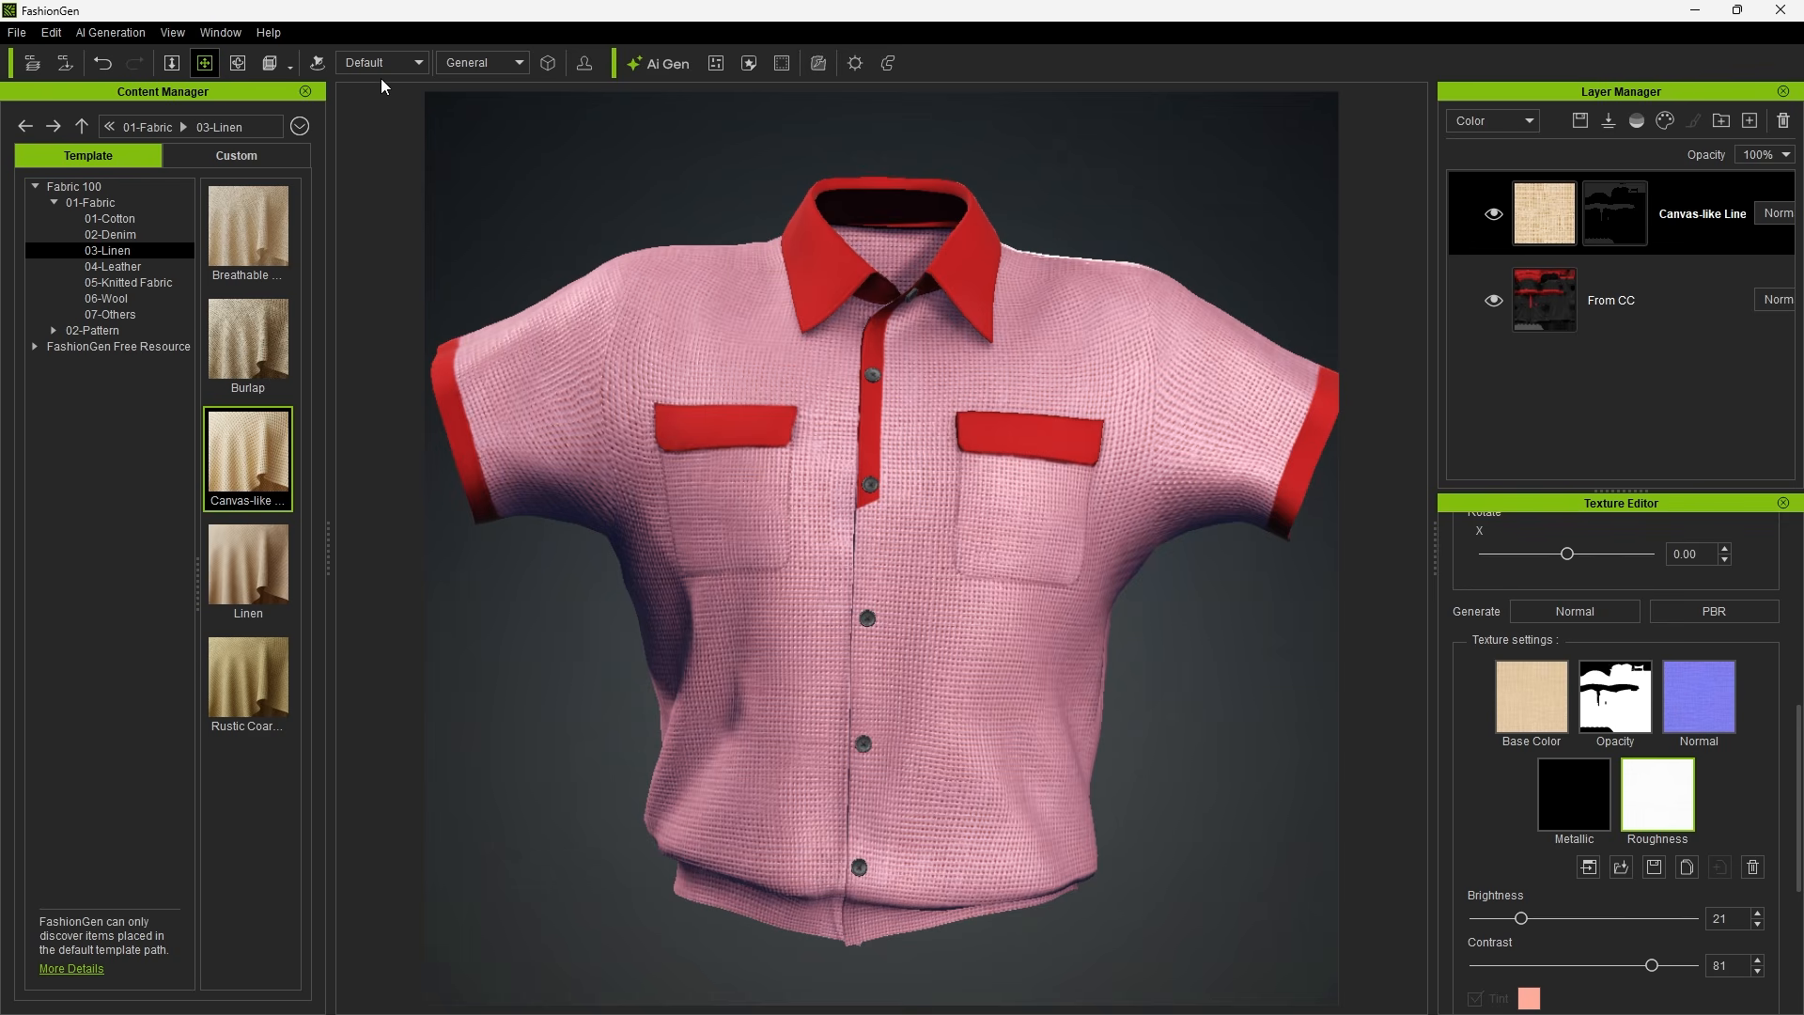
{"action": "left_click", "coordinate": [317, 63]}
{"action": "mouse_move", "coordinate": [1252, 164]}
{"action": "left_mouse_down"}
{"action": "mouse_move", "coordinate": [1191, 248]}
{"action": "mouse_move", "coordinate": [1019, 293]}
{"action": "mouse_move", "coordinate": [470, 116]}
{"action": "mouse_move", "coordinate": [686, 188]}
{"action": "mouse_move", "coordinate": [962, 161]}
{"action": "mouse_move", "coordinate": [1203, 91]}
{"action": "left_mouse_up"}
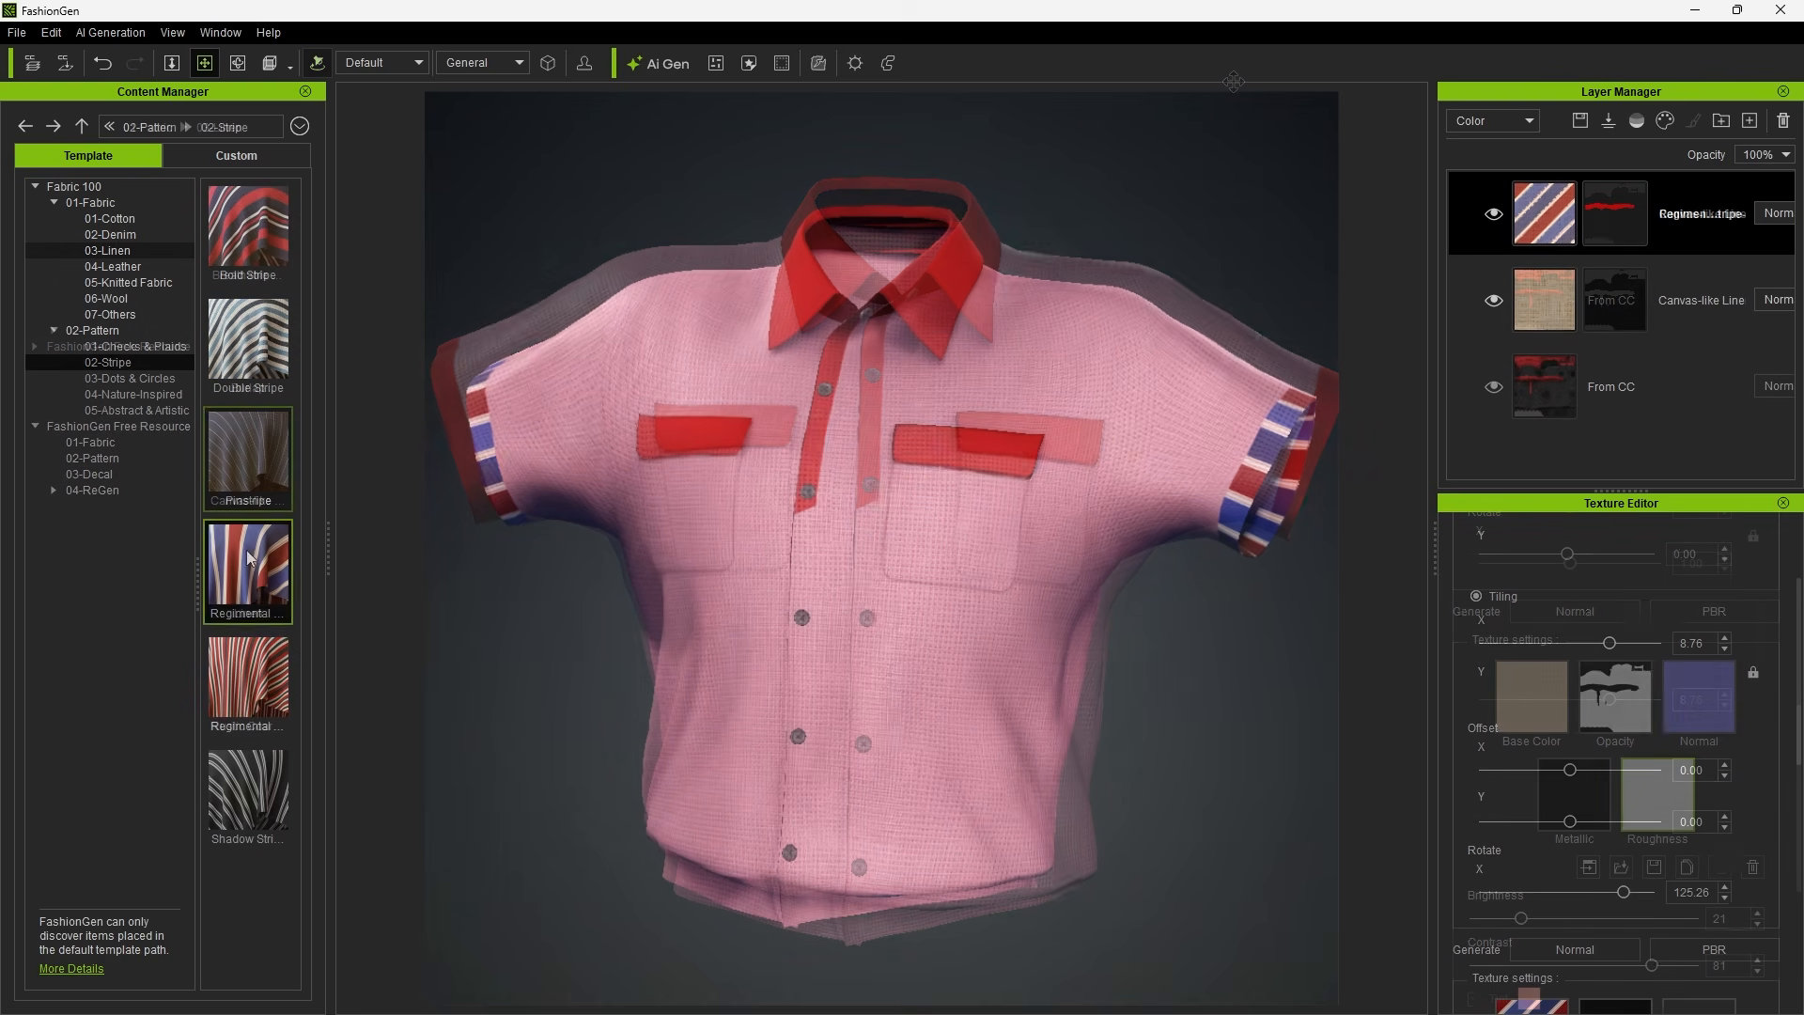
Apply the blue and red Regimental Stripe pattern as a new layer and mask it to the collar with Color ID 3 (RGB: 0, 0, 255).
{"action": "left_click_drag", "start_coordinate": [247, 570], "coordinate": [827, 517]}
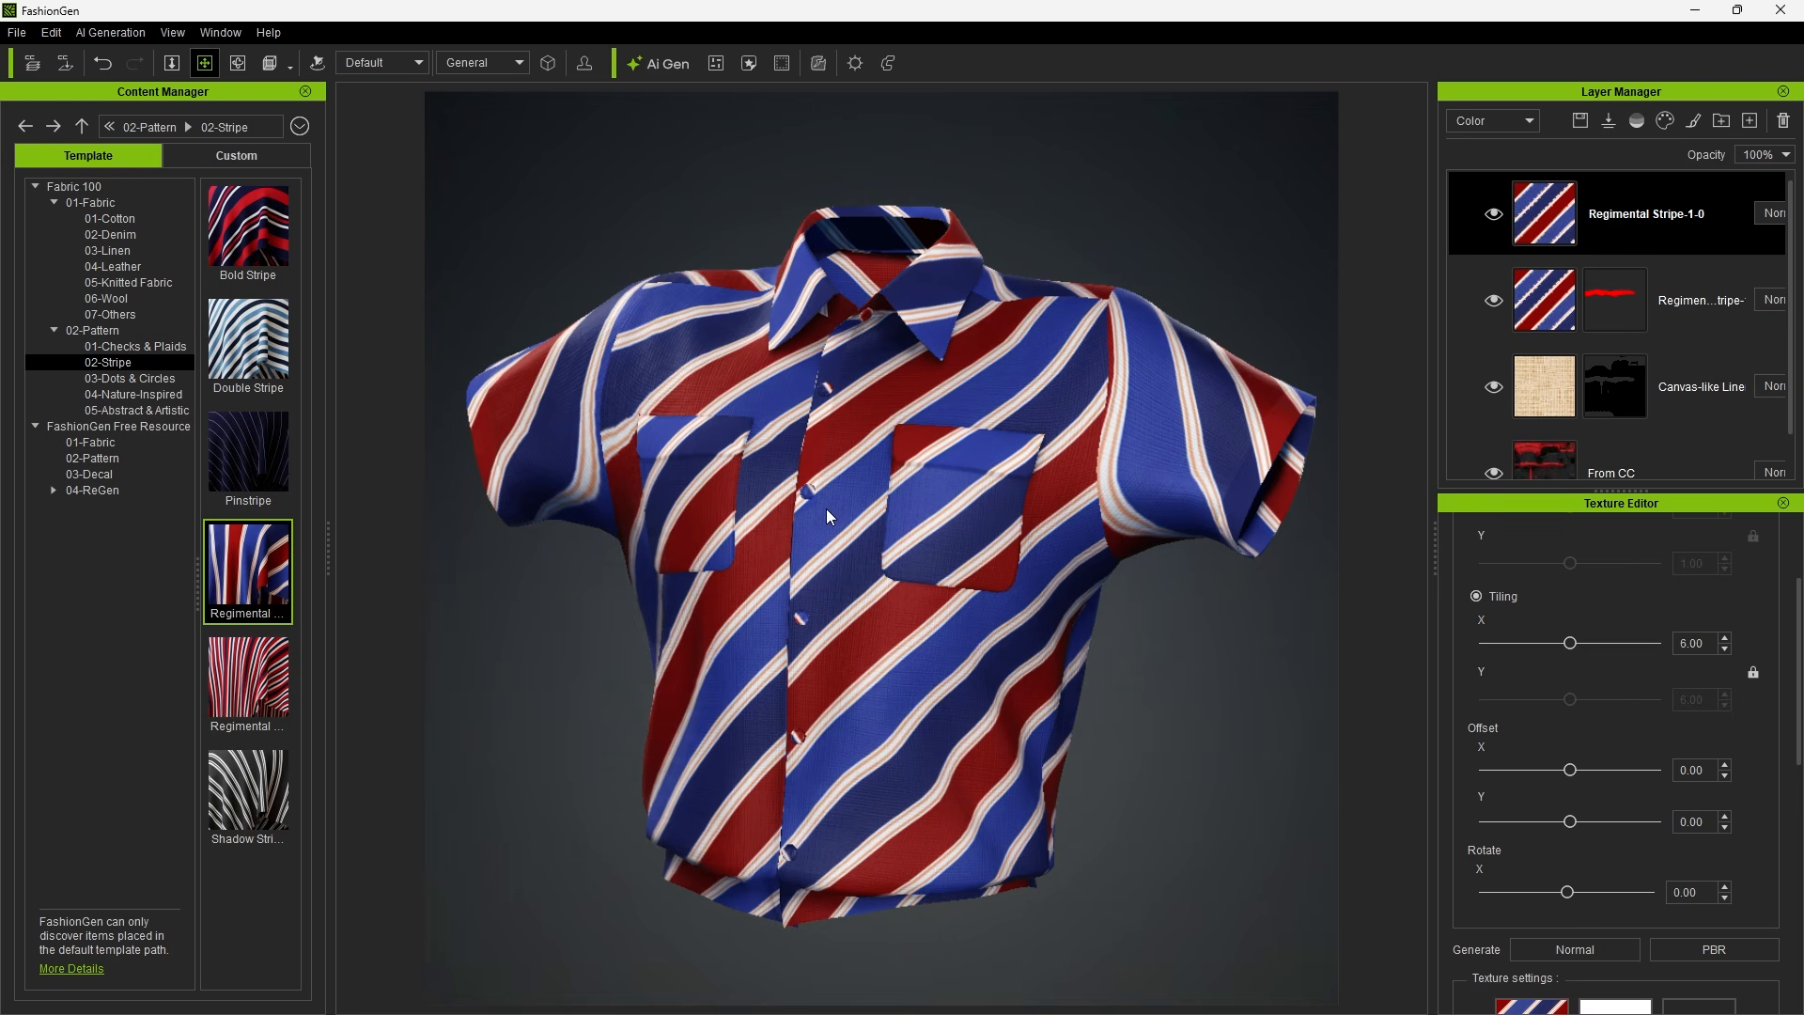
{"action": "left_click", "coordinate": [1637, 120]}
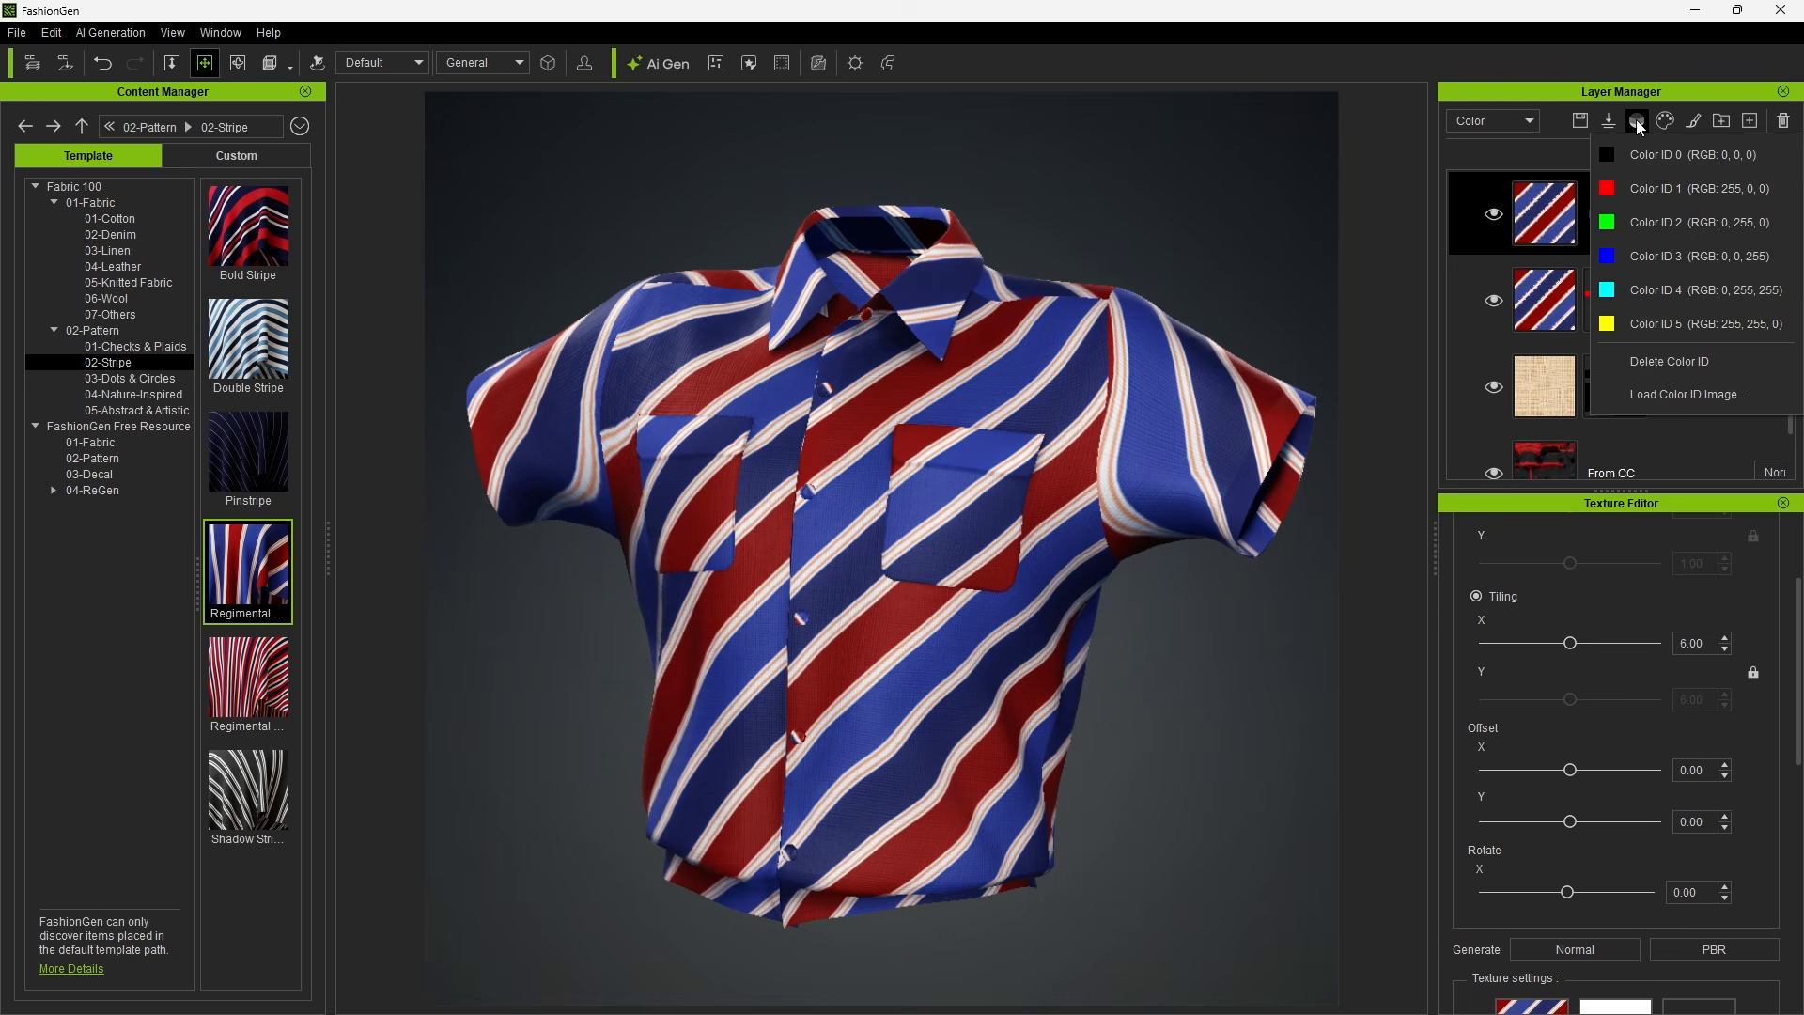
{"action": "left_click", "coordinate": [1652, 256]}
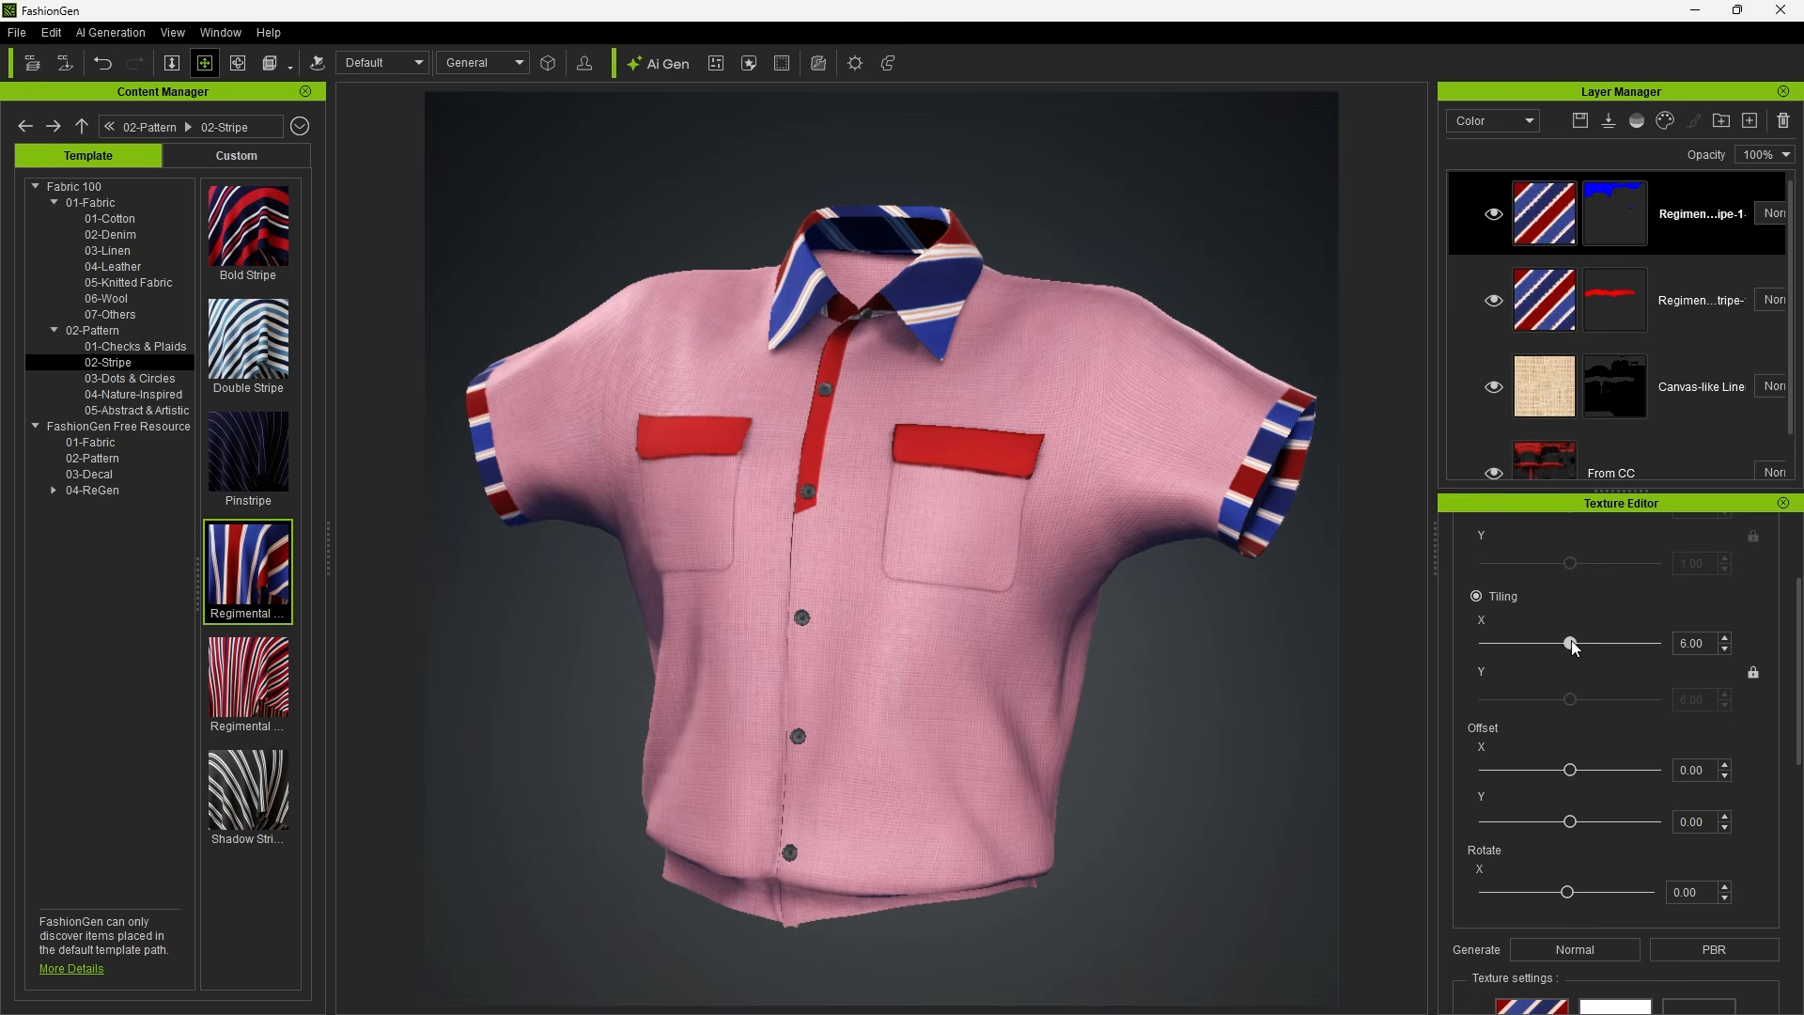
Set the collar stripe layer's tiling to 8.02 and its rotation to 123.16.
{"action": "left_click_drag", "start_coordinate": [1573, 646], "coordinate": [1599, 642]}
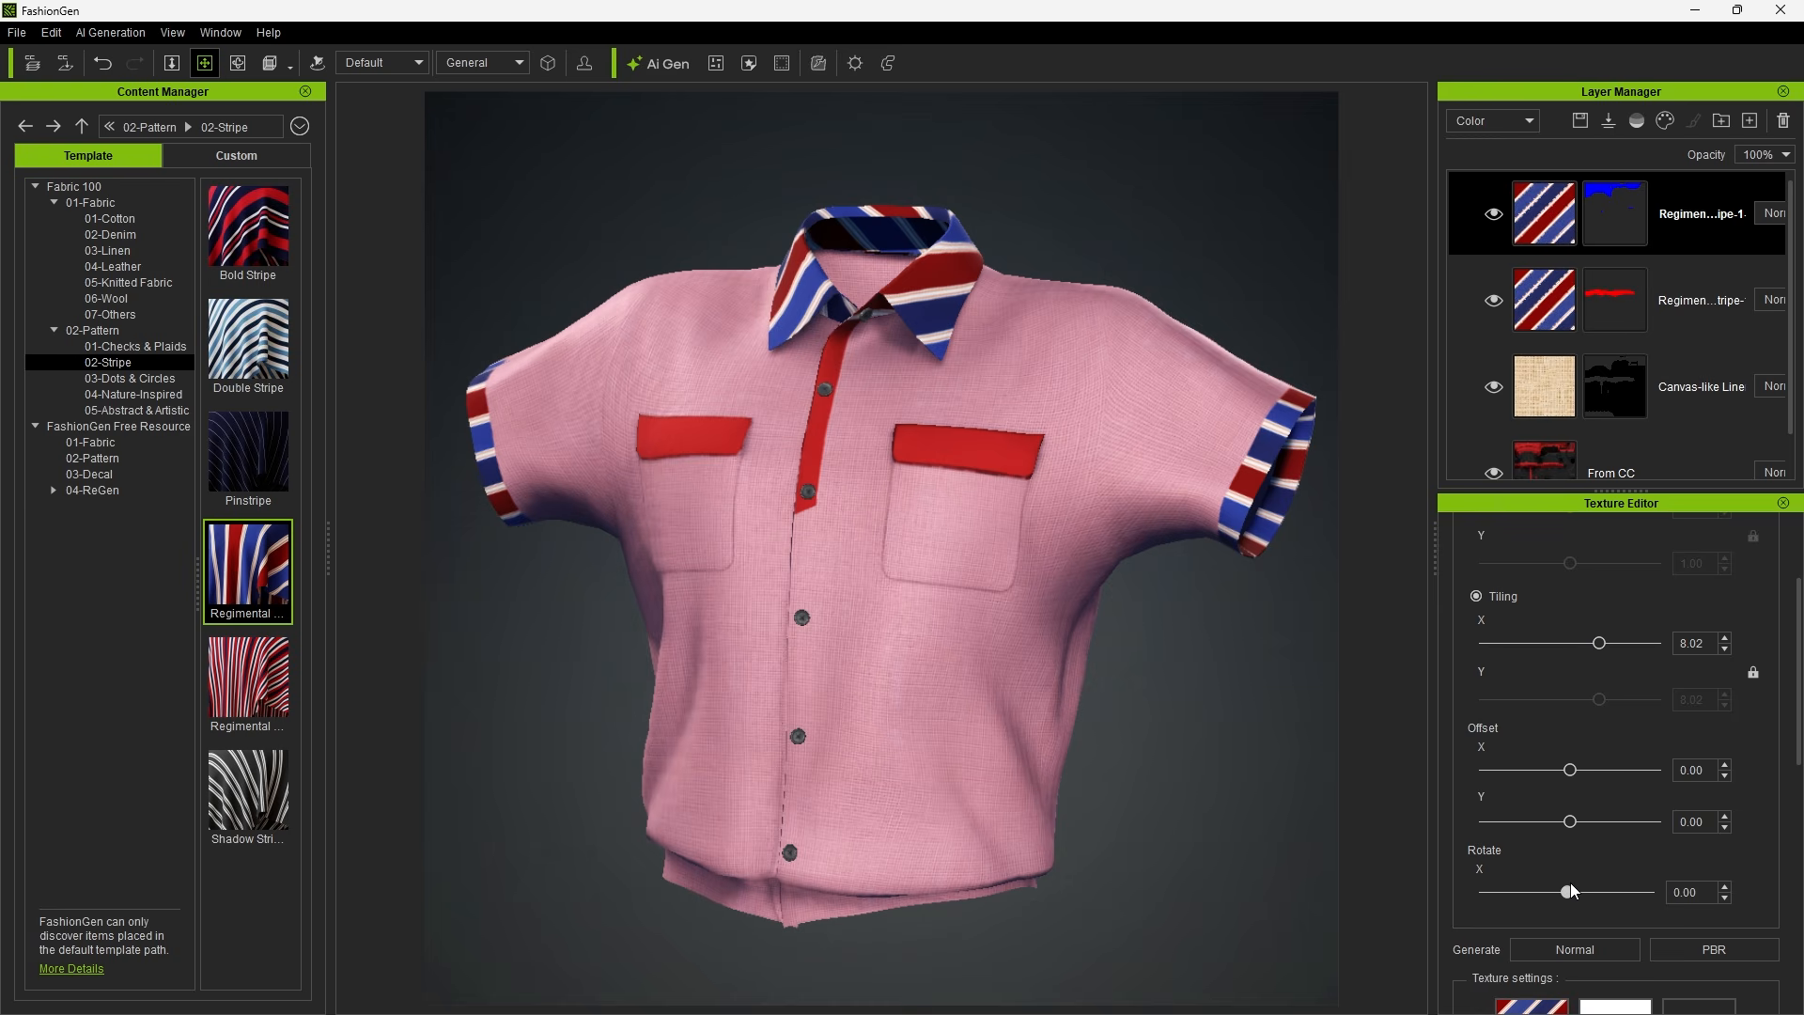
{"action": "left_click_drag", "start_coordinate": [1574, 893], "coordinate": [1627, 884]}
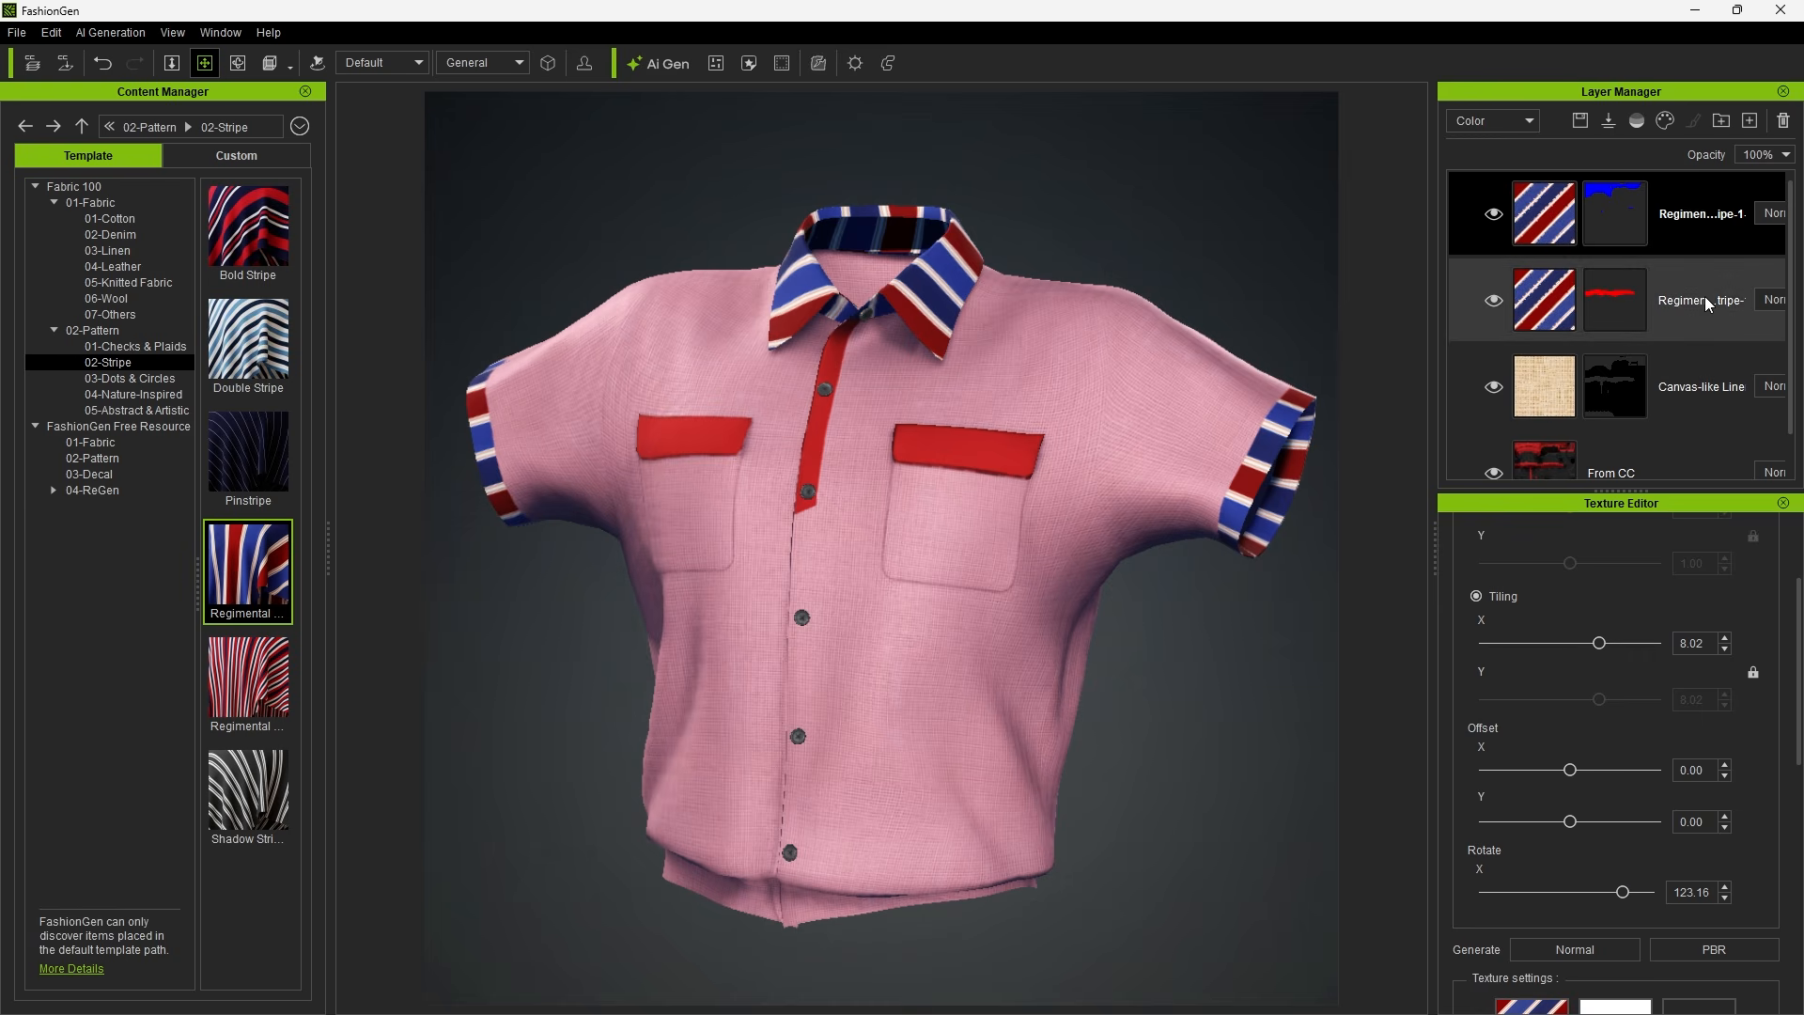
Duplicate the collar stripe layer, mask the copy to the button placket with Color ID 2 (RGB: 0, 255, 0), and increase its tiling.
{"action": "right_click", "coordinate": [1680, 209]}
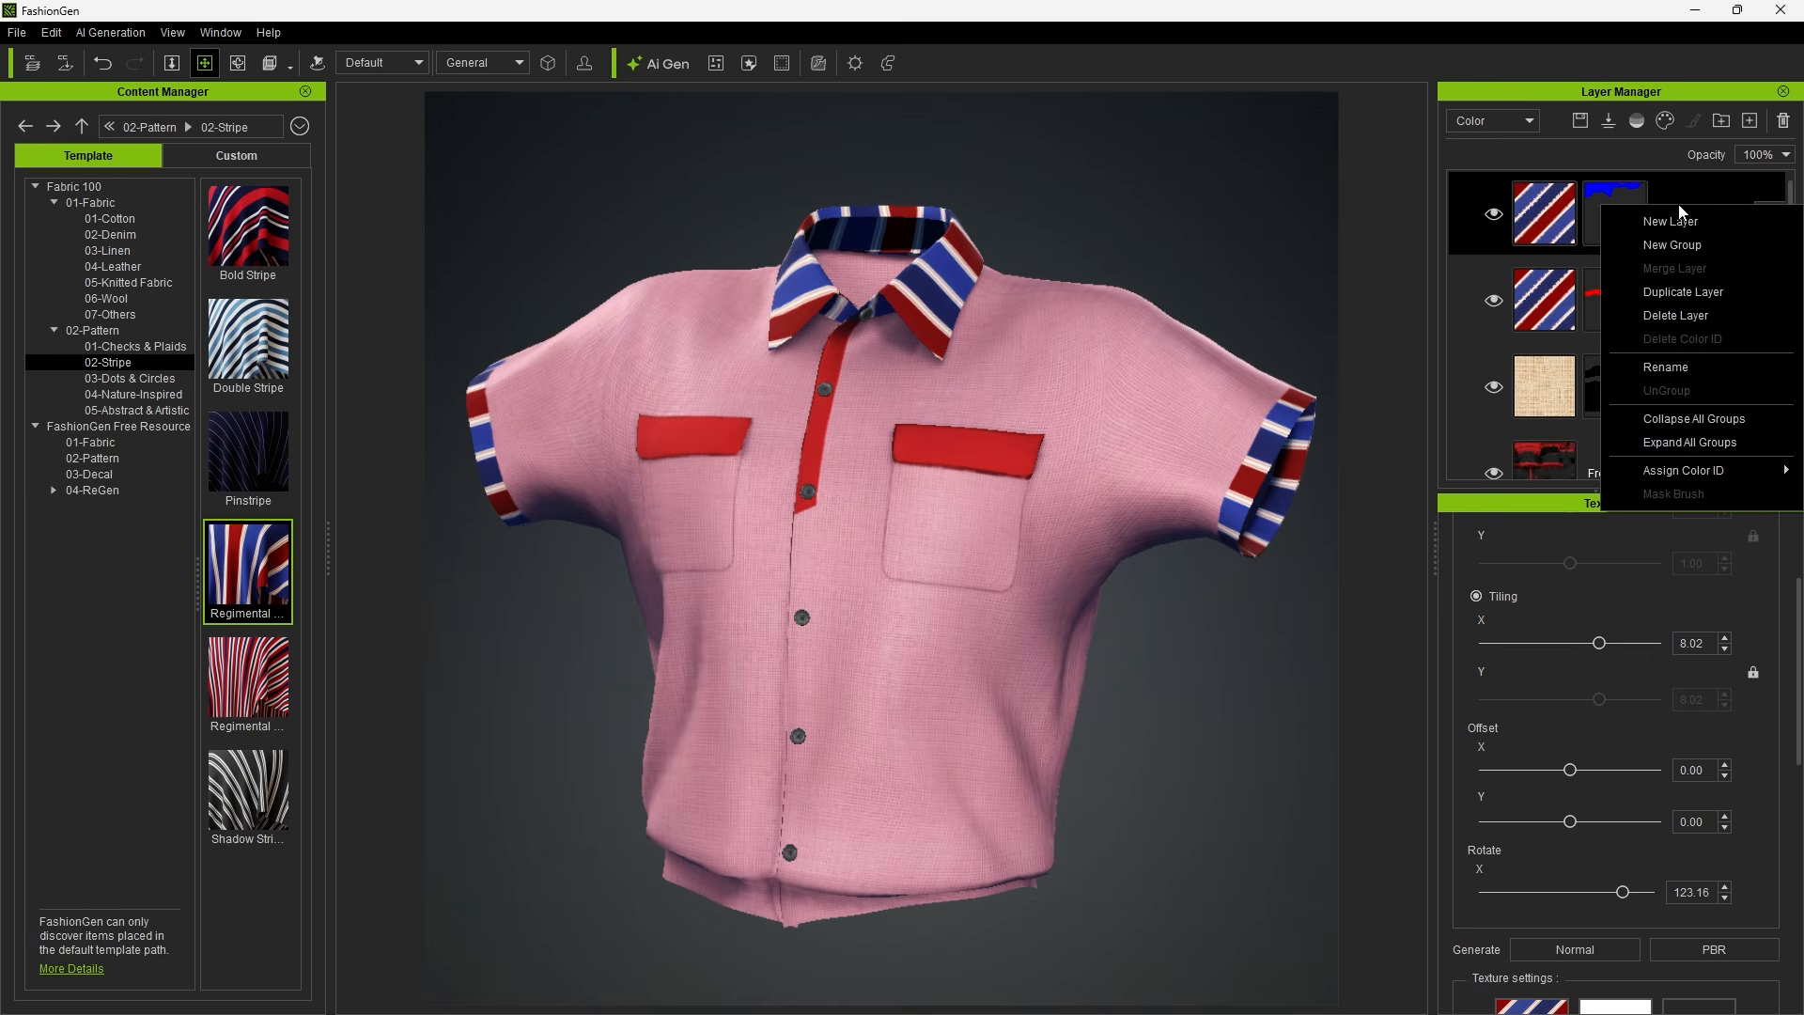
{"action": "left_click", "coordinate": [1683, 291]}
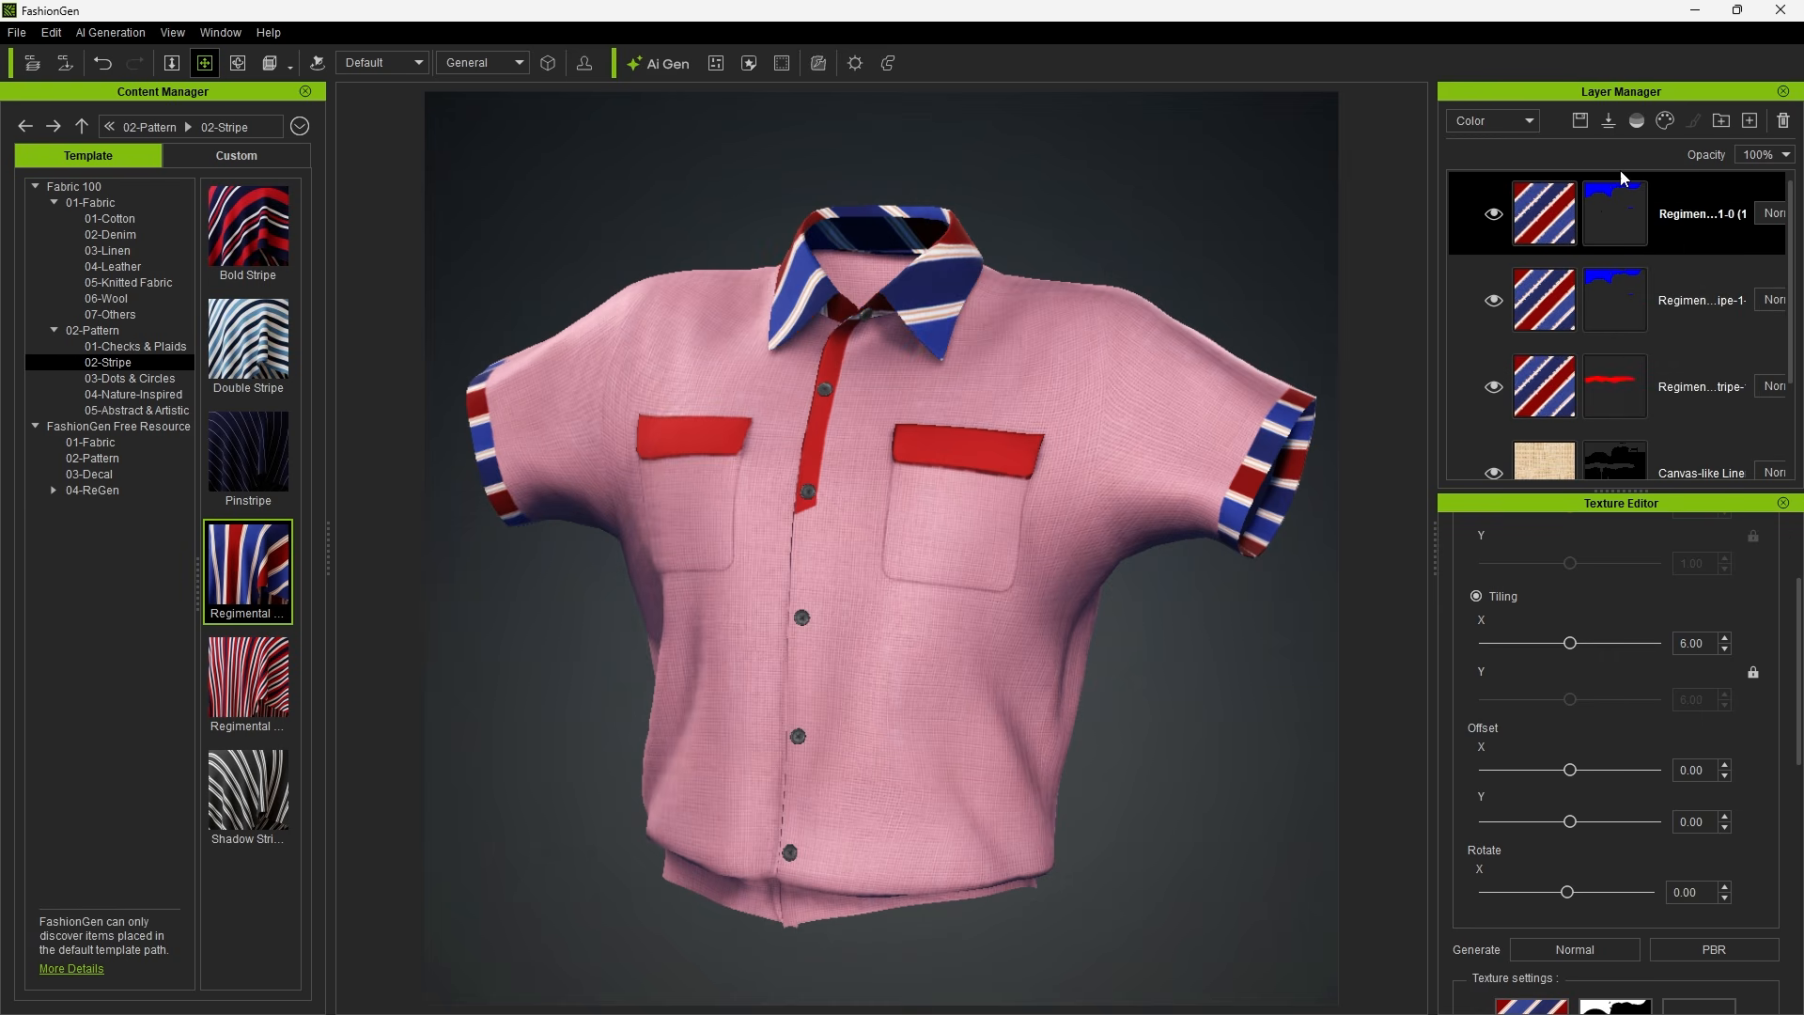
{"action": "left_click", "coordinate": [1636, 123]}
{"action": "left_click", "coordinate": [1637, 222]}
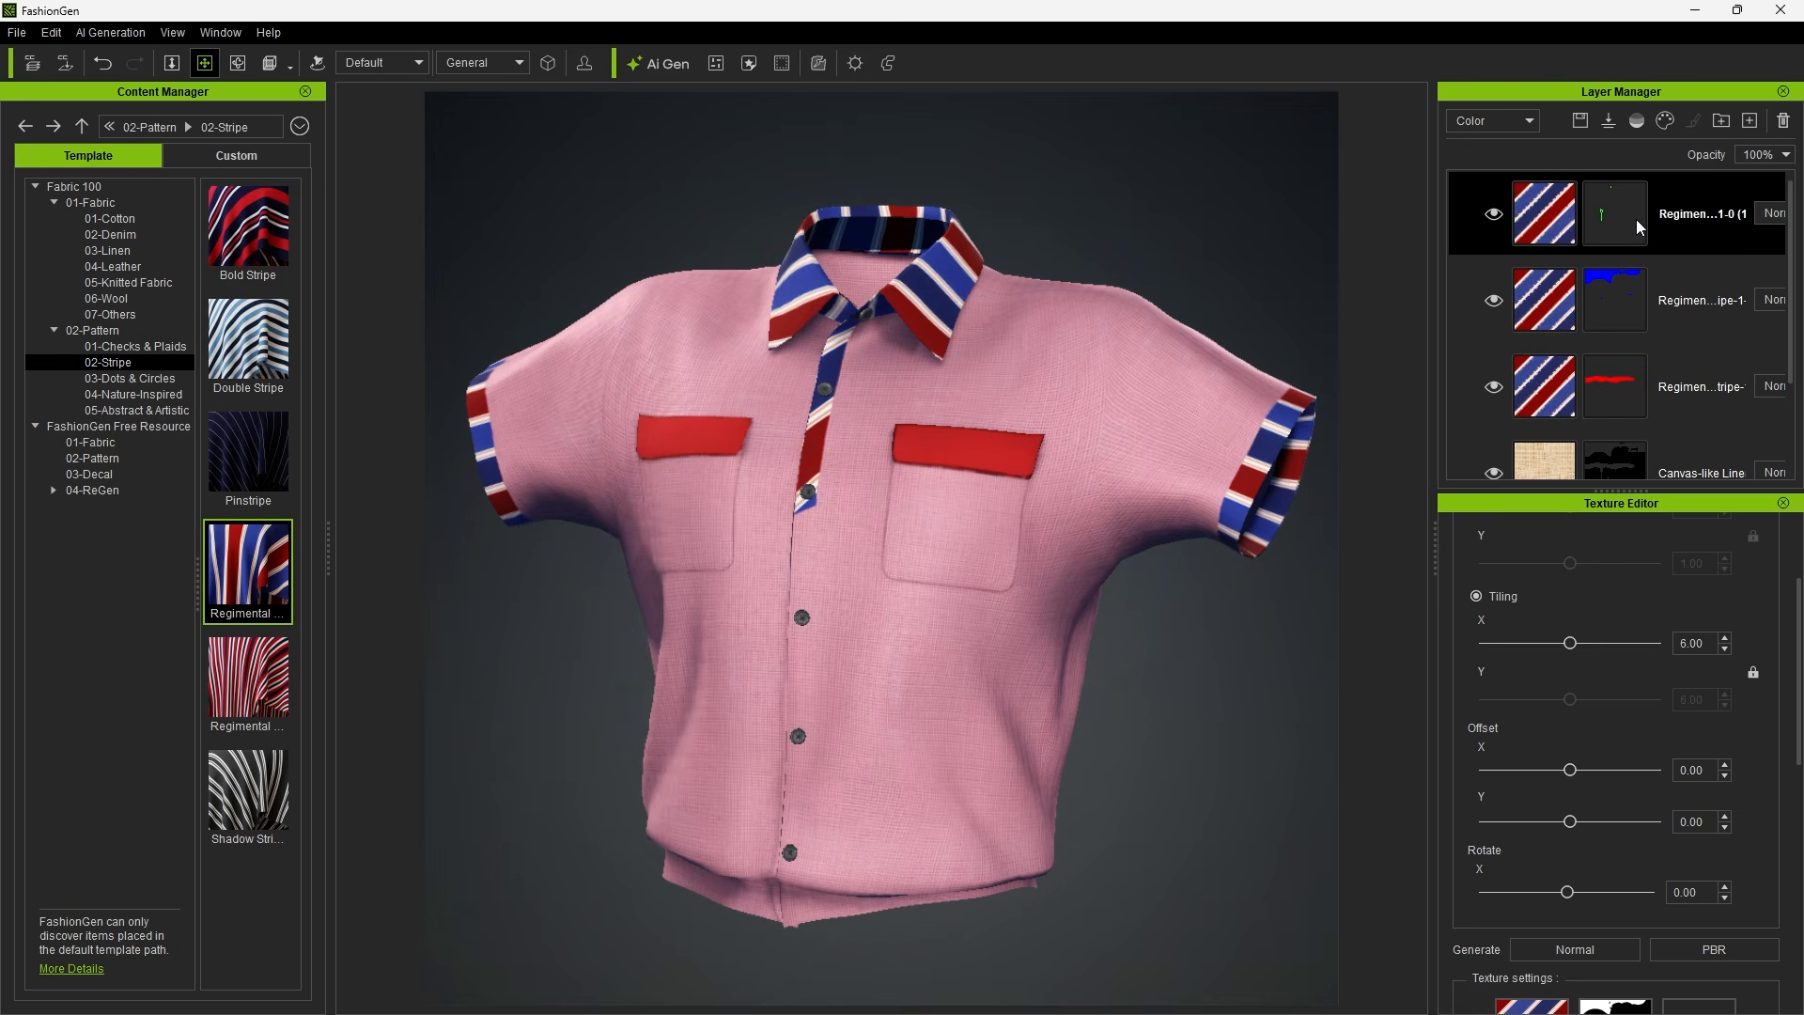
{"action": "left_click_drag", "start_coordinate": [1570, 642], "coordinate": [1626, 645]}
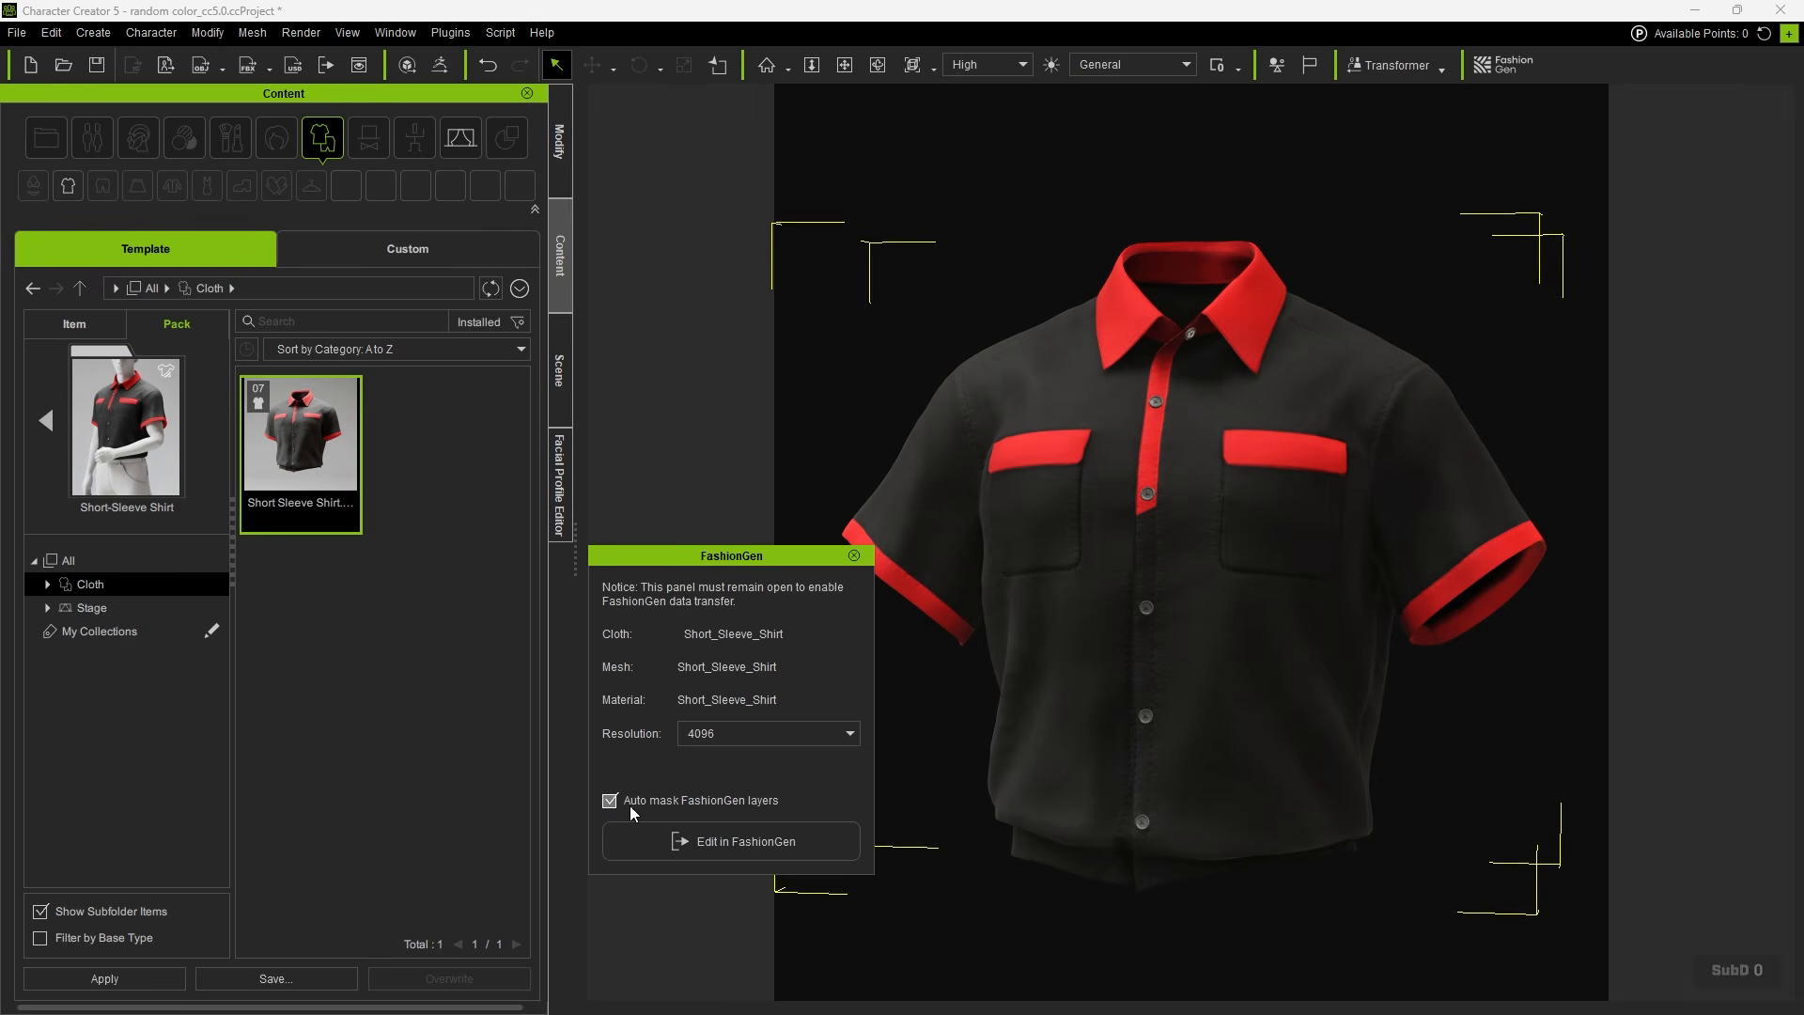
Send the Short_Sleeve_Shirt from Character Creator to FashionGen with automatic layer masking at 4096 resolution, replacing the object already in the scene.
{"action": "left_click", "coordinate": [725, 843]}
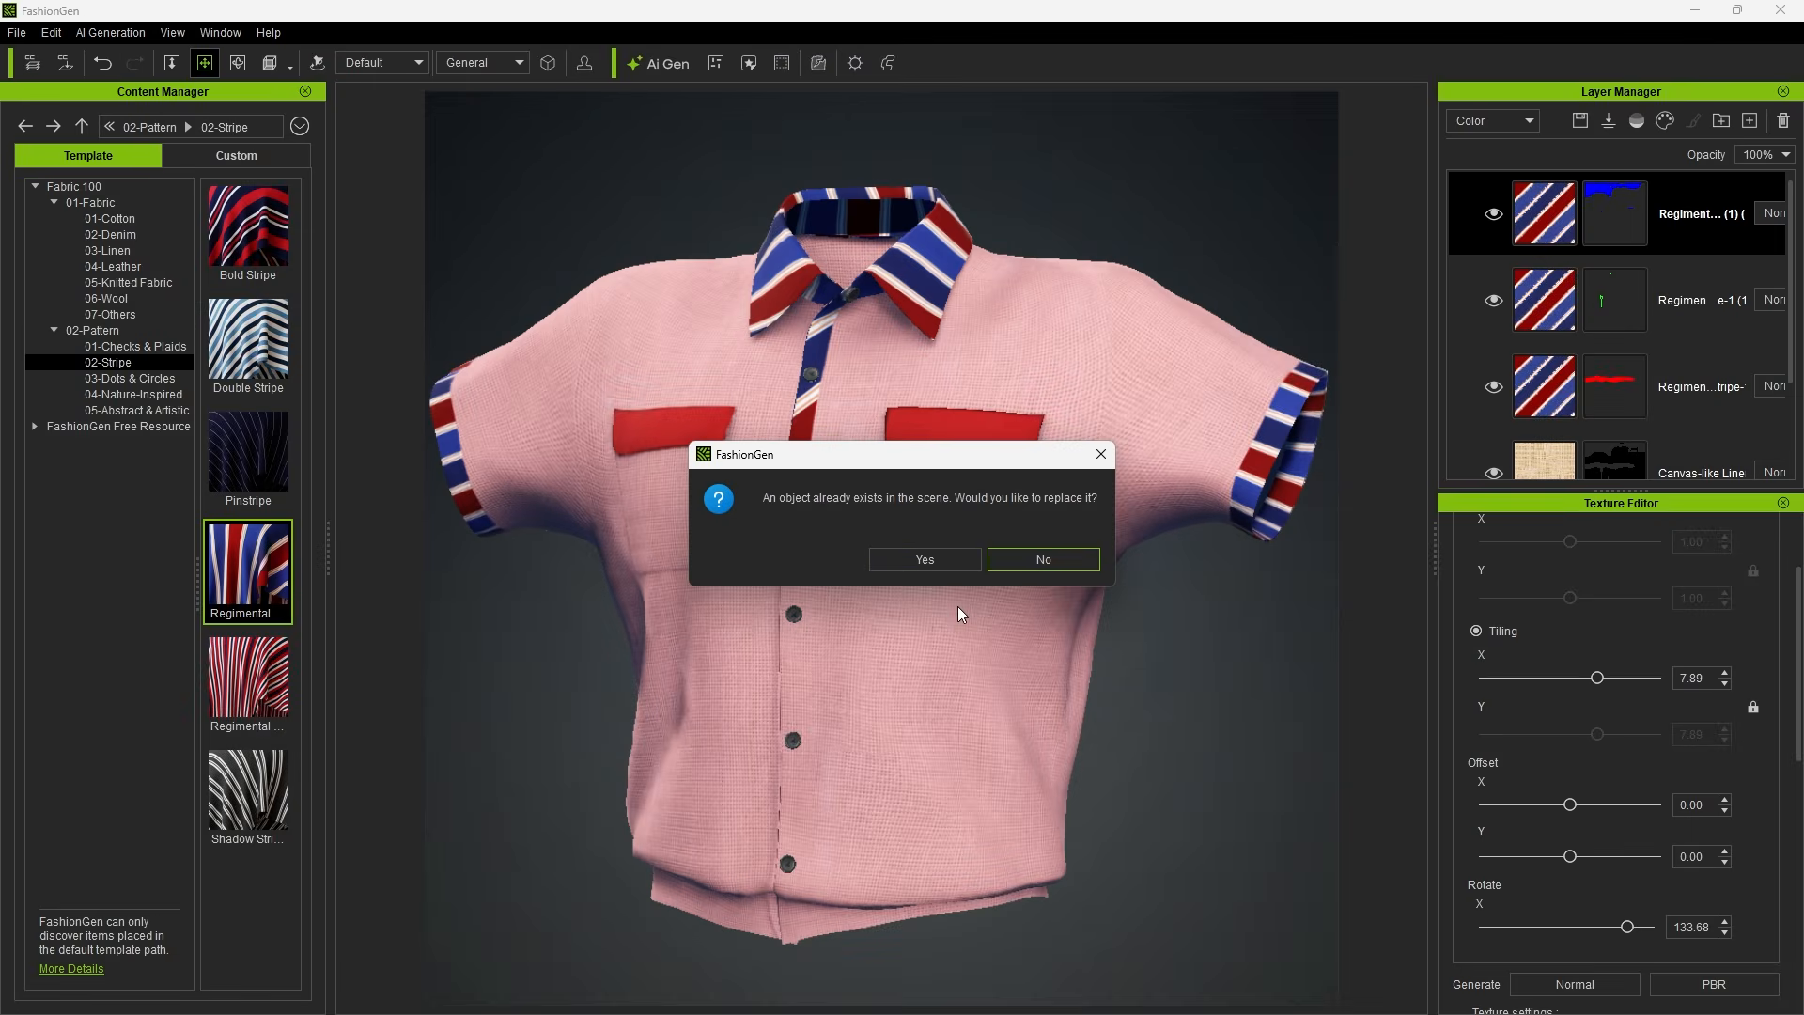
{"action": "left_click", "coordinate": [942, 555]}
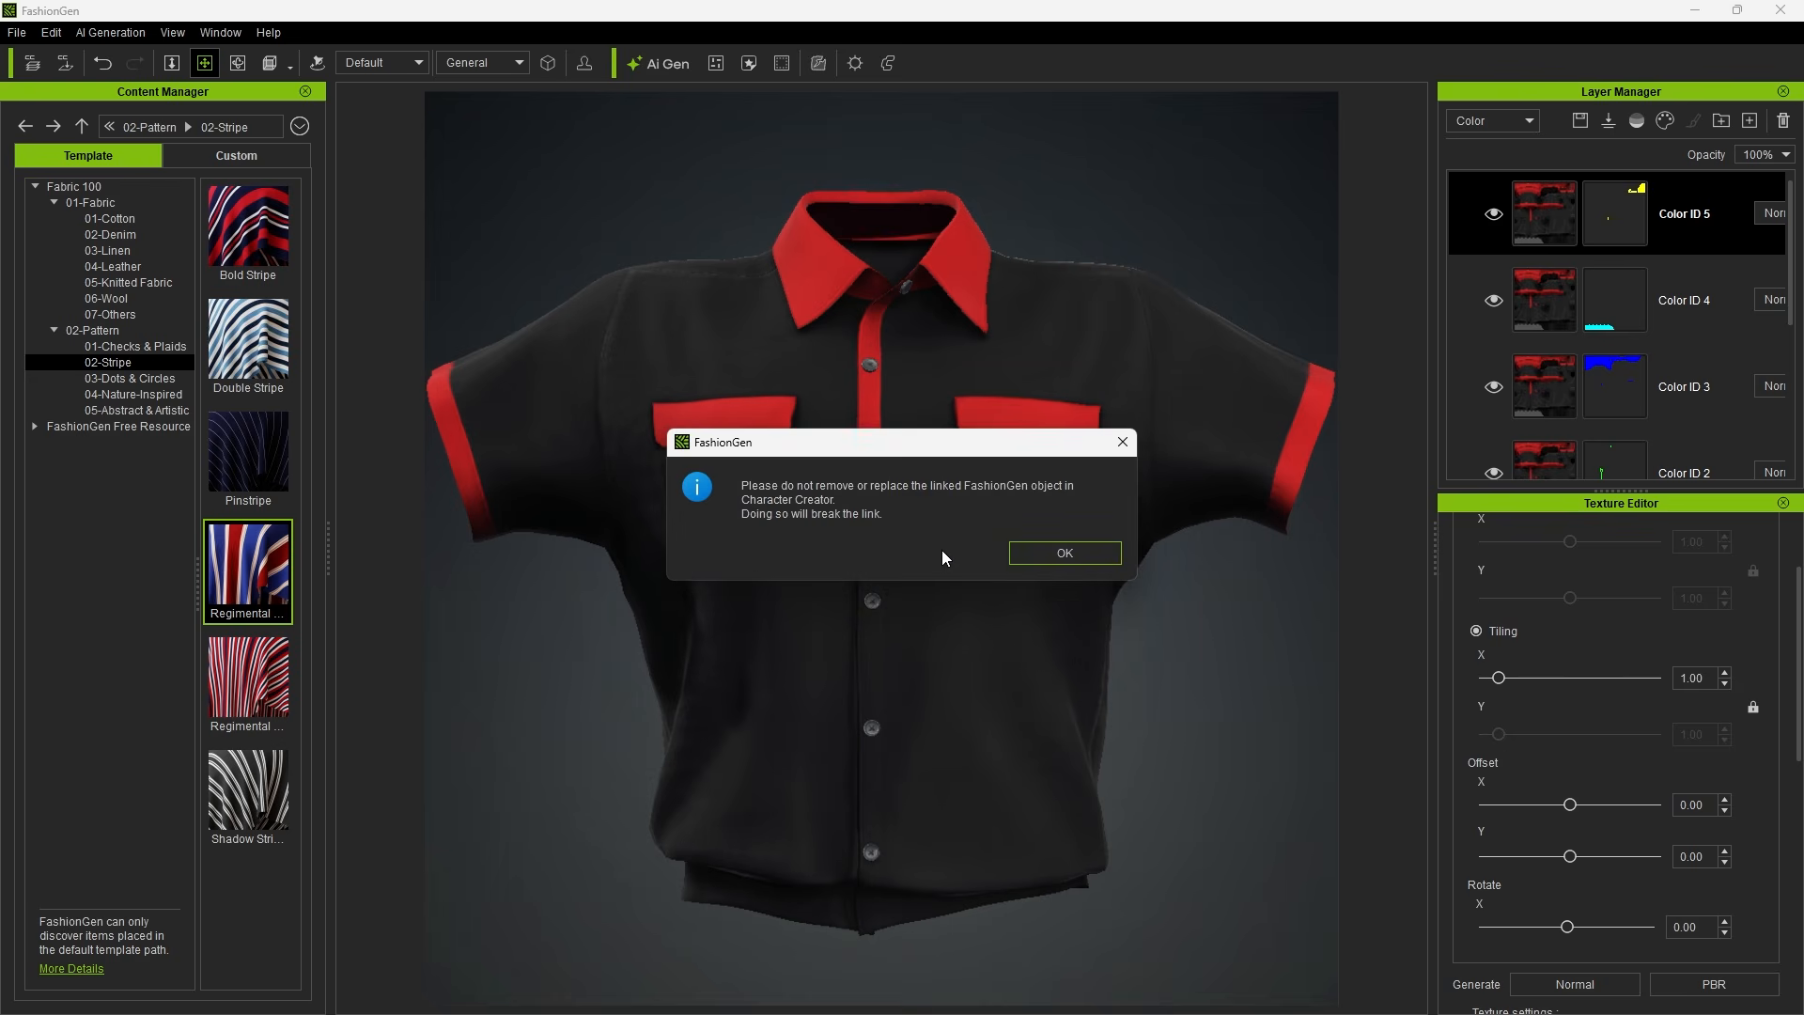
{"action": "left_click", "coordinate": [1055, 551]}
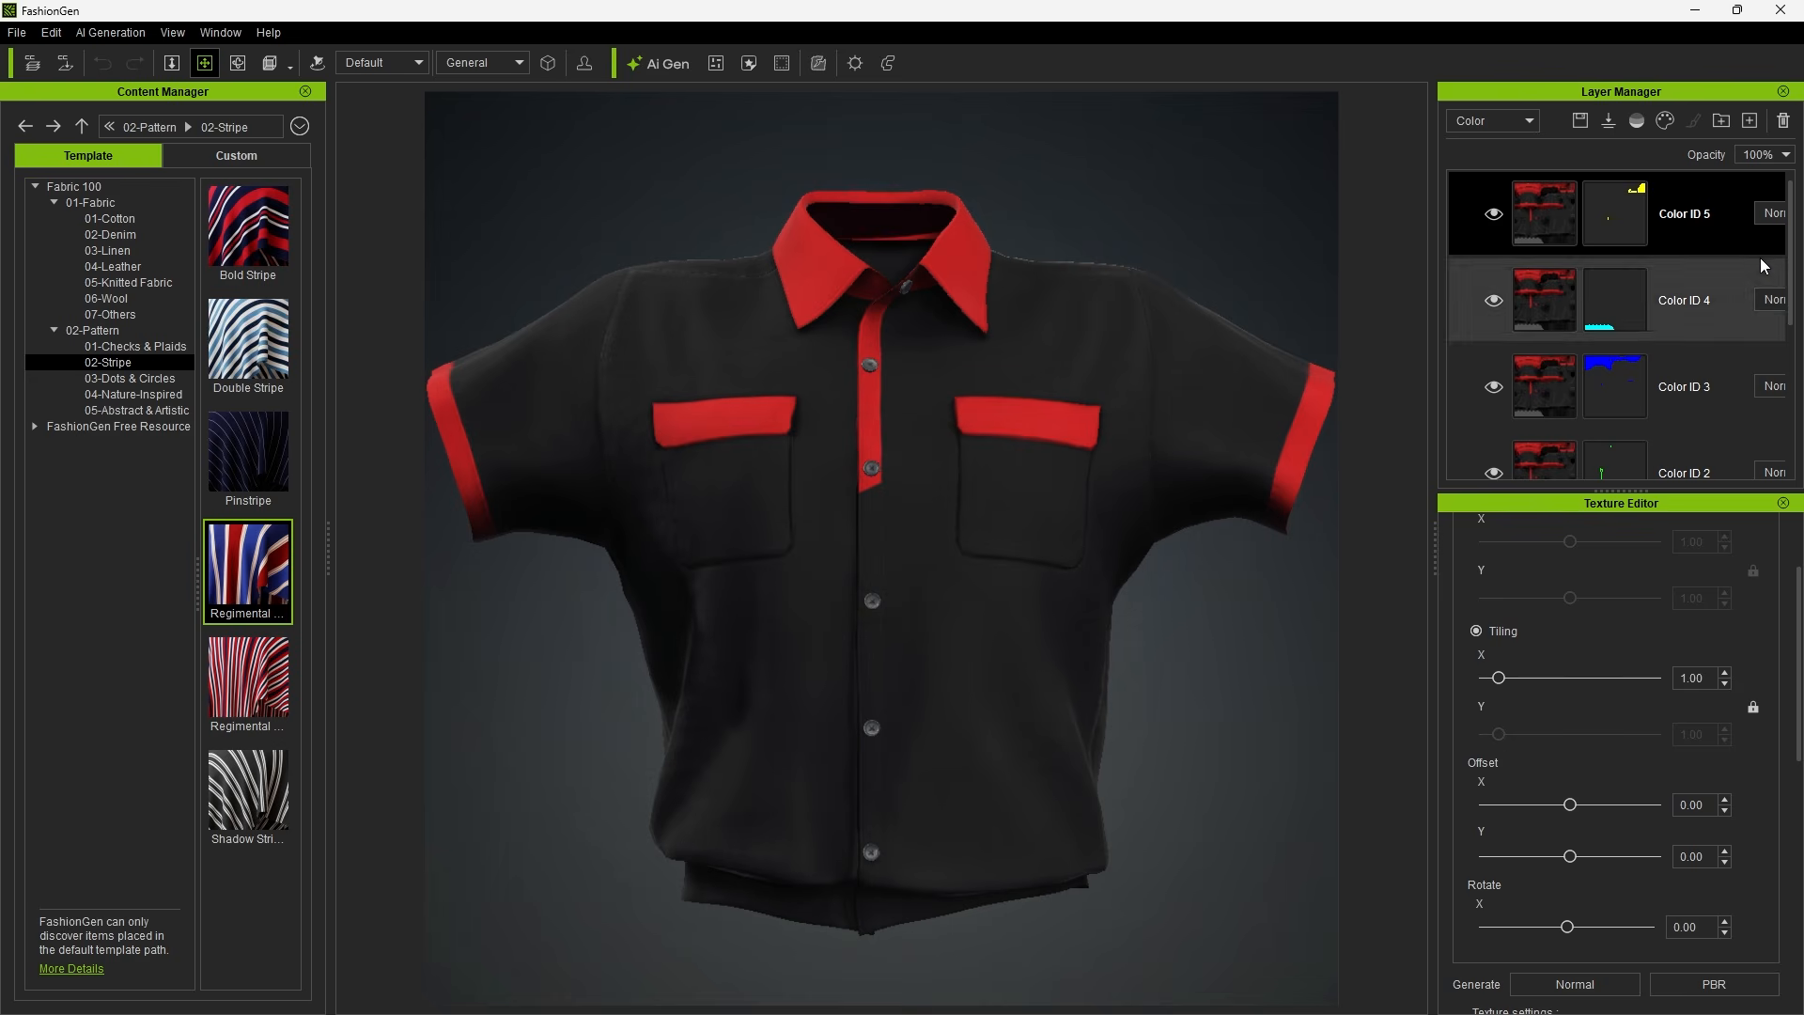
Select all layers from Color ID 5 down to Color ID 0 and open the Pallet Sampler for them.
{"action": "left_click_drag", "start_coordinate": [1790, 247], "coordinate": [1777, 404]}
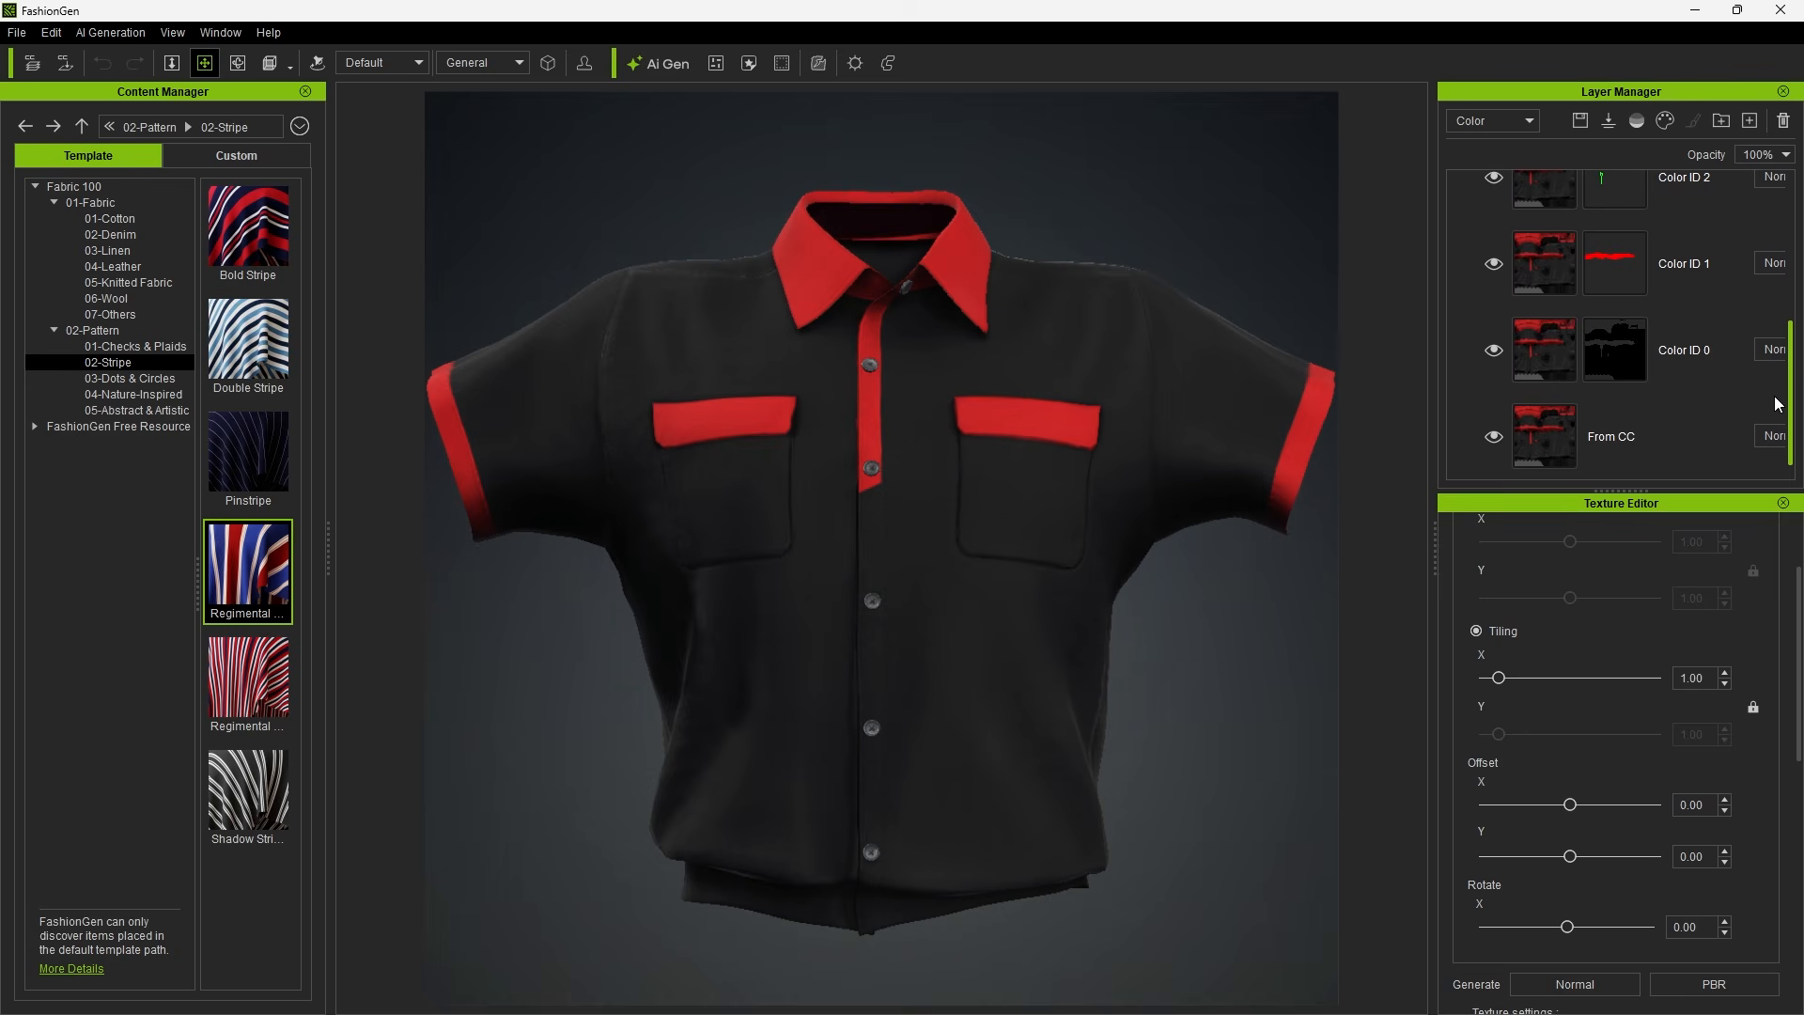
{"action": "left_click", "coordinate": [1686, 376], "text": "shift"}
{"action": "left_click_drag", "start_coordinate": [1794, 385], "coordinate": [1791, 223]}
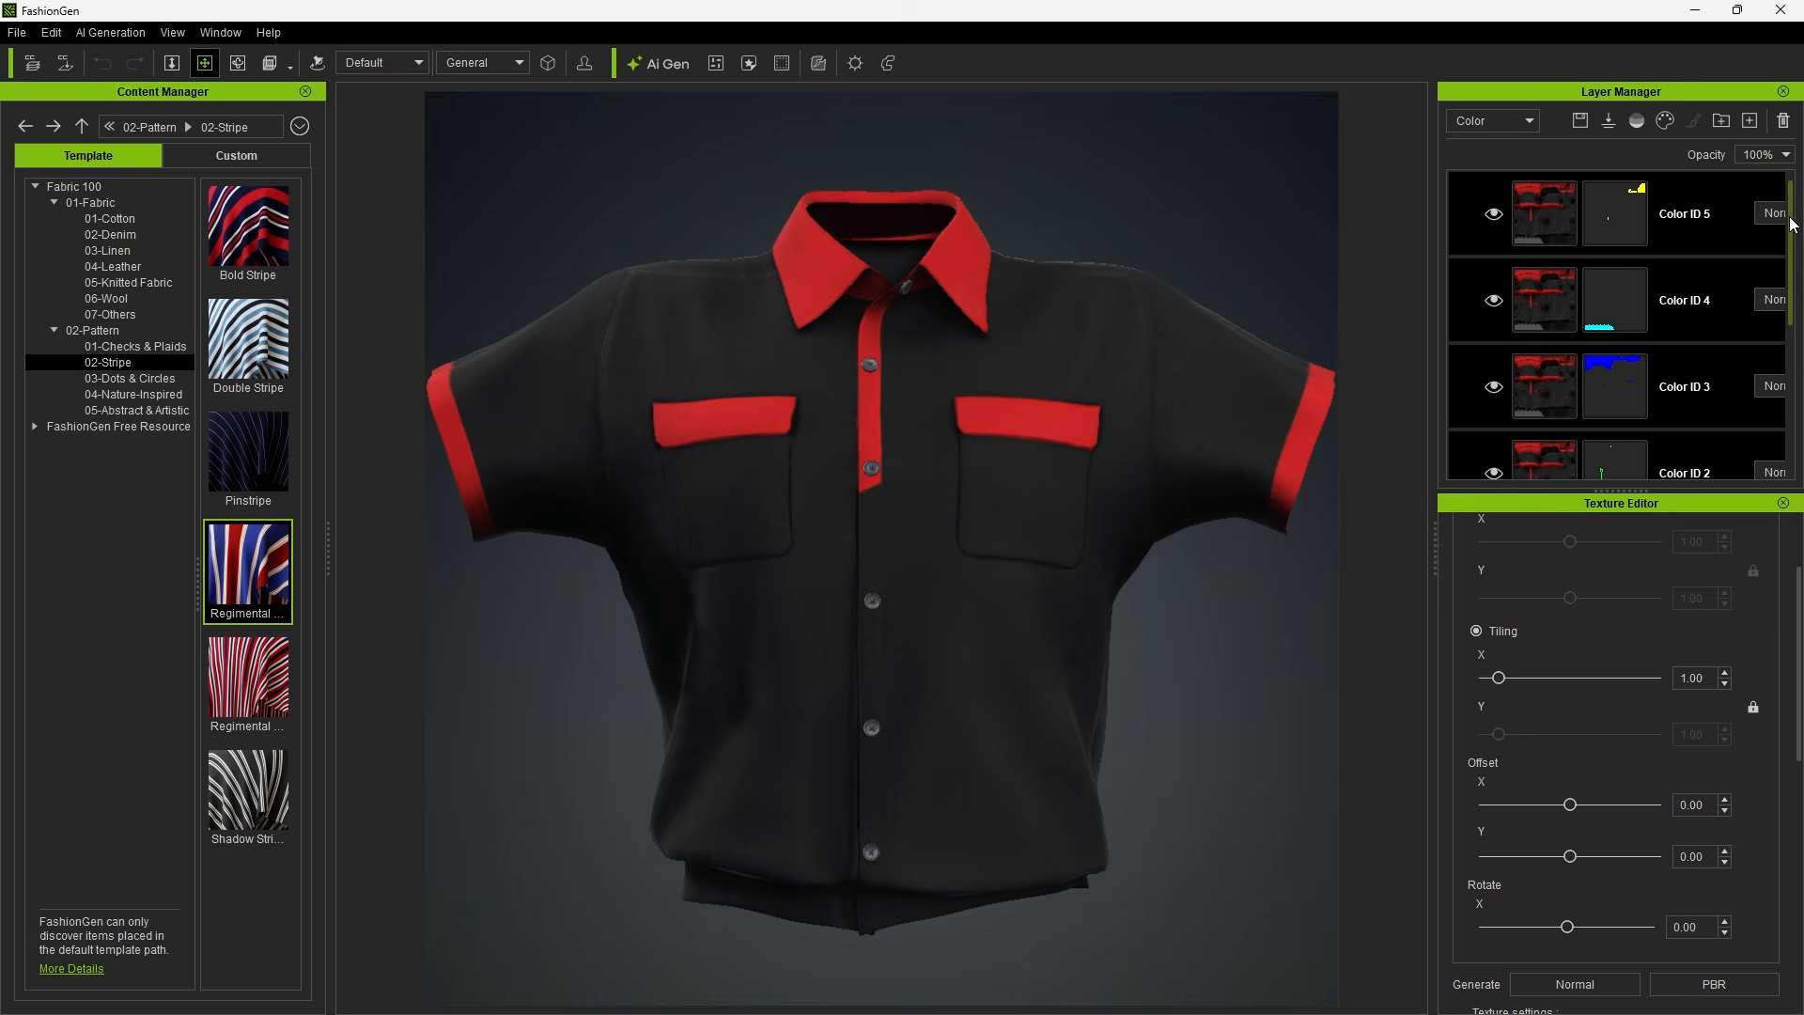
{"action": "left_click", "coordinate": [1665, 121]}
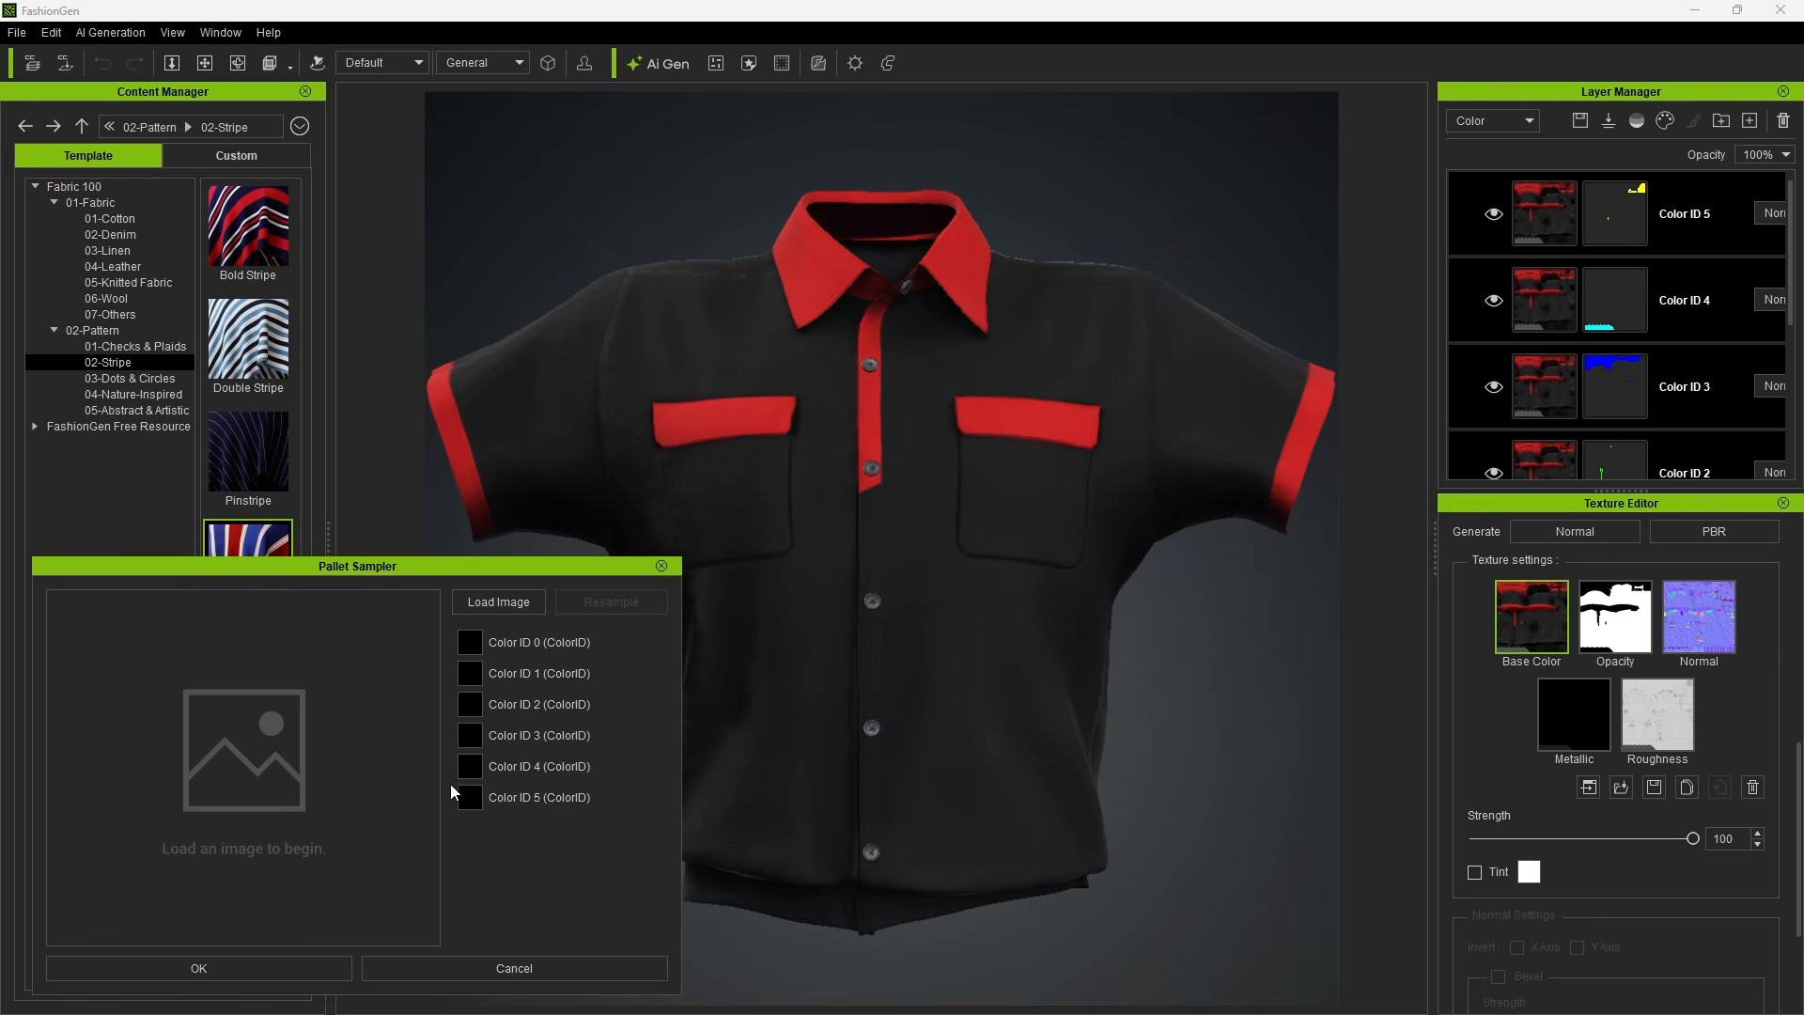
Load the neon-lit street image into the Pallet Sampler and resample its colors several times to try different shirt palettes.
{"action": "left_click", "coordinate": [499, 602]}
{"action": "double_click", "coordinate": [199, 724]}
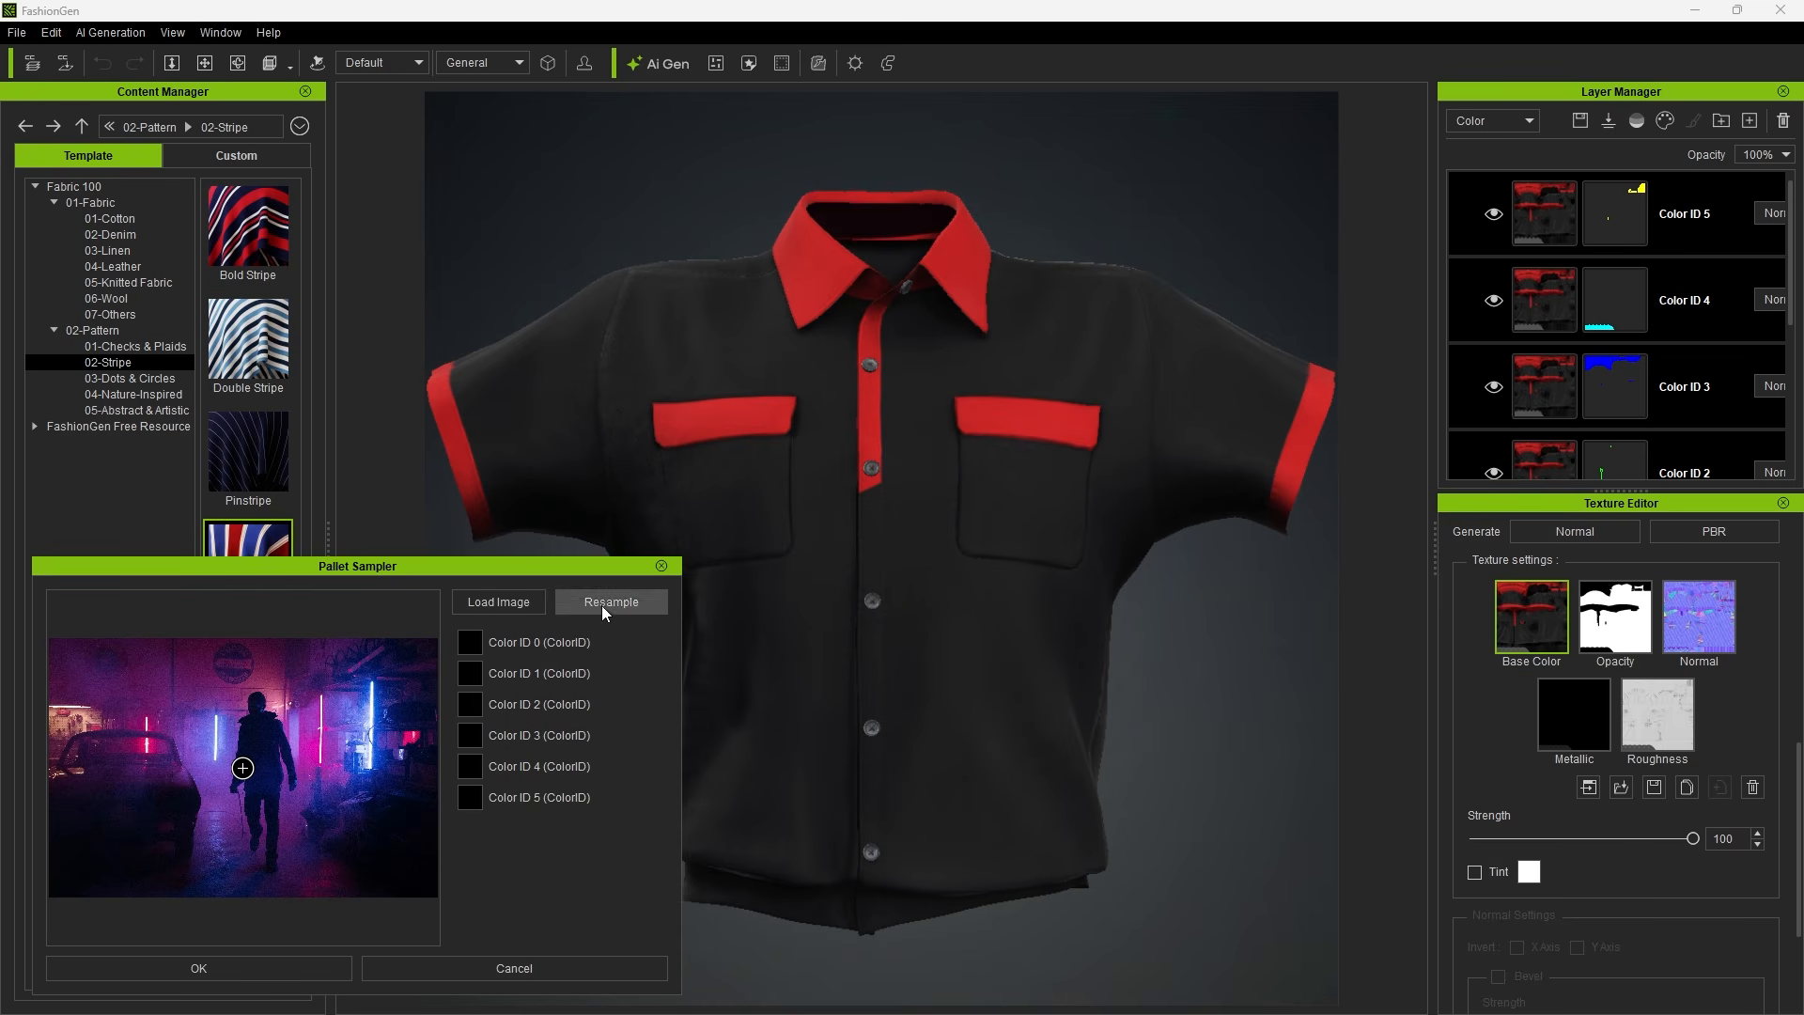
{"action": "left_click", "coordinate": [611, 601]}
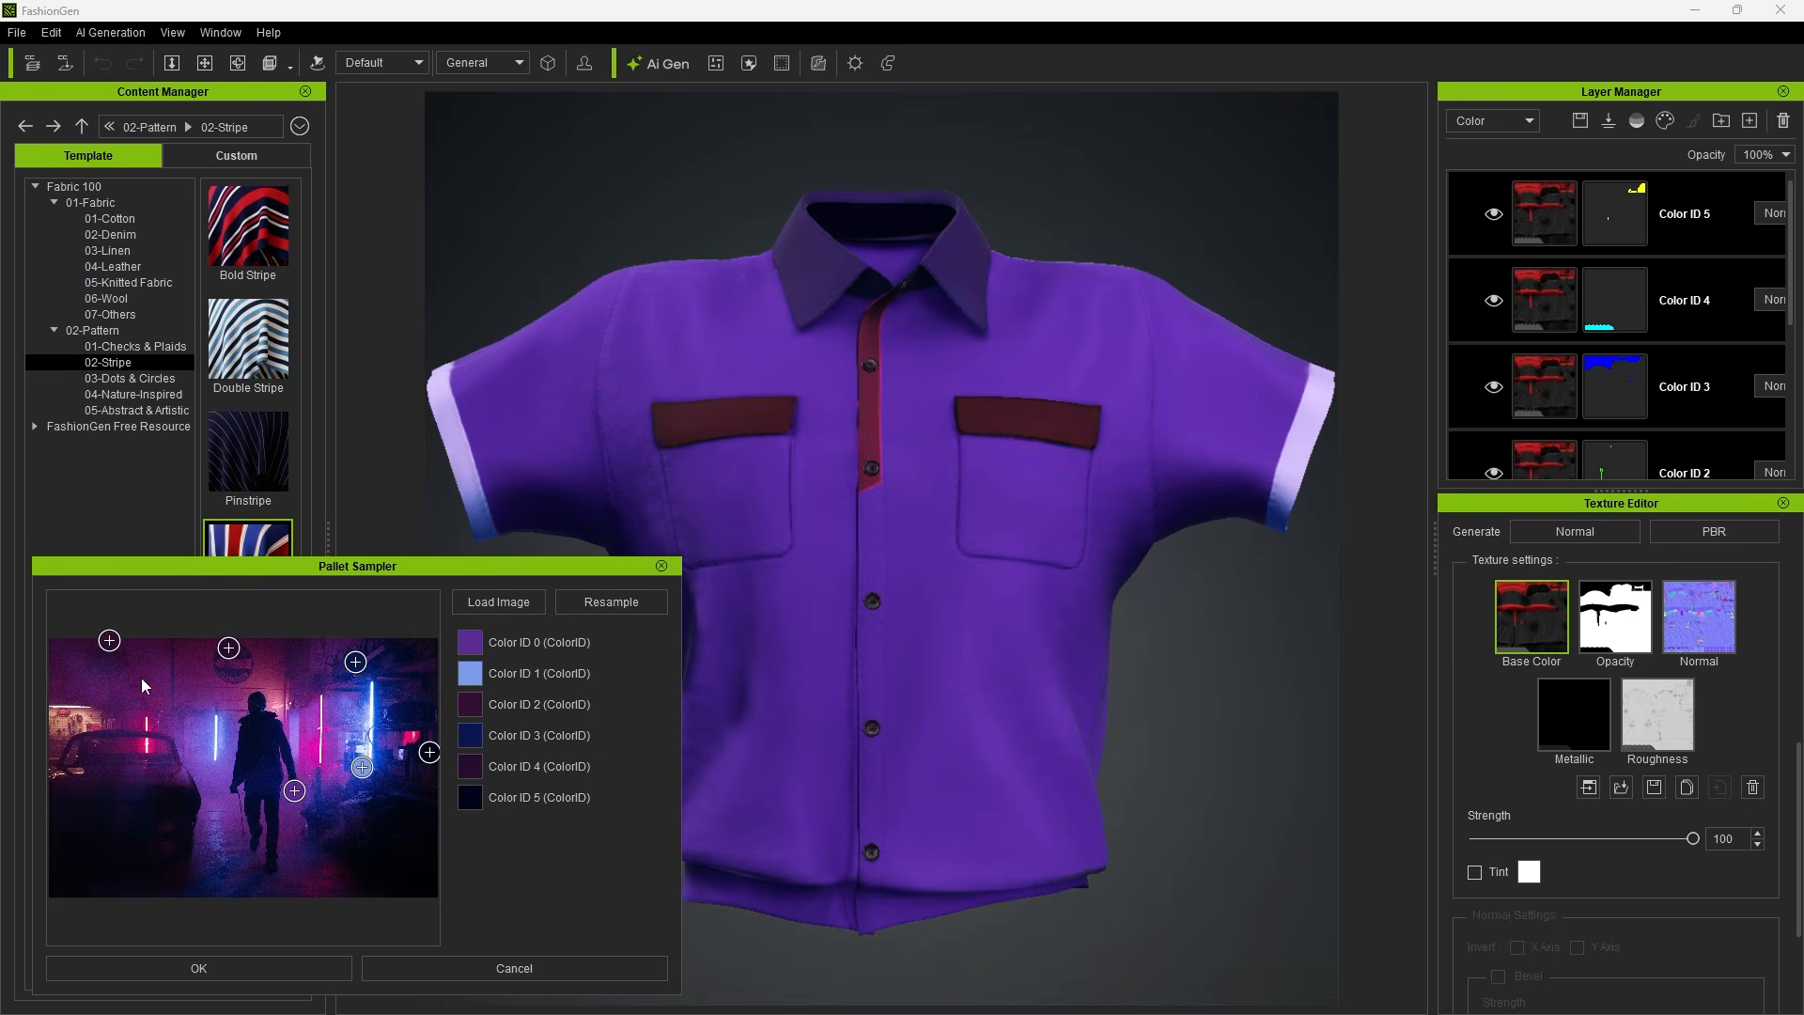
{"action": "left_click", "coordinate": [617, 608]}
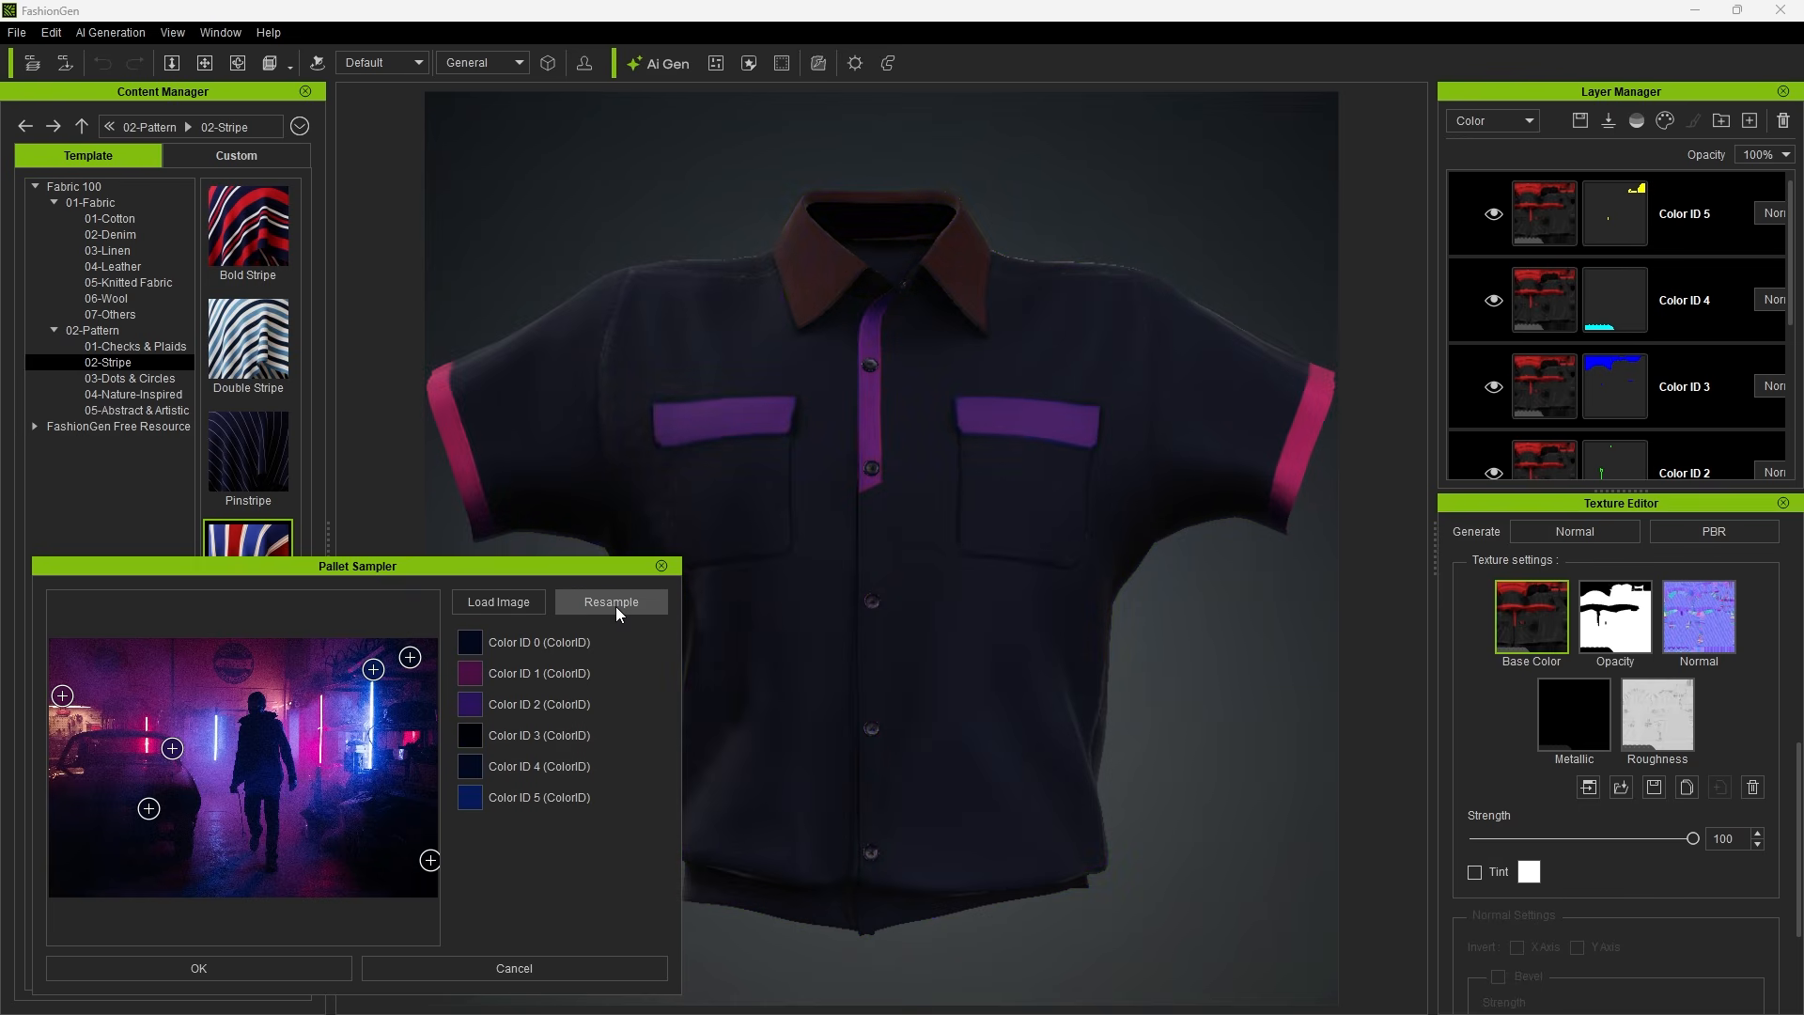
{"action": "left_click", "coordinate": [617, 606]}
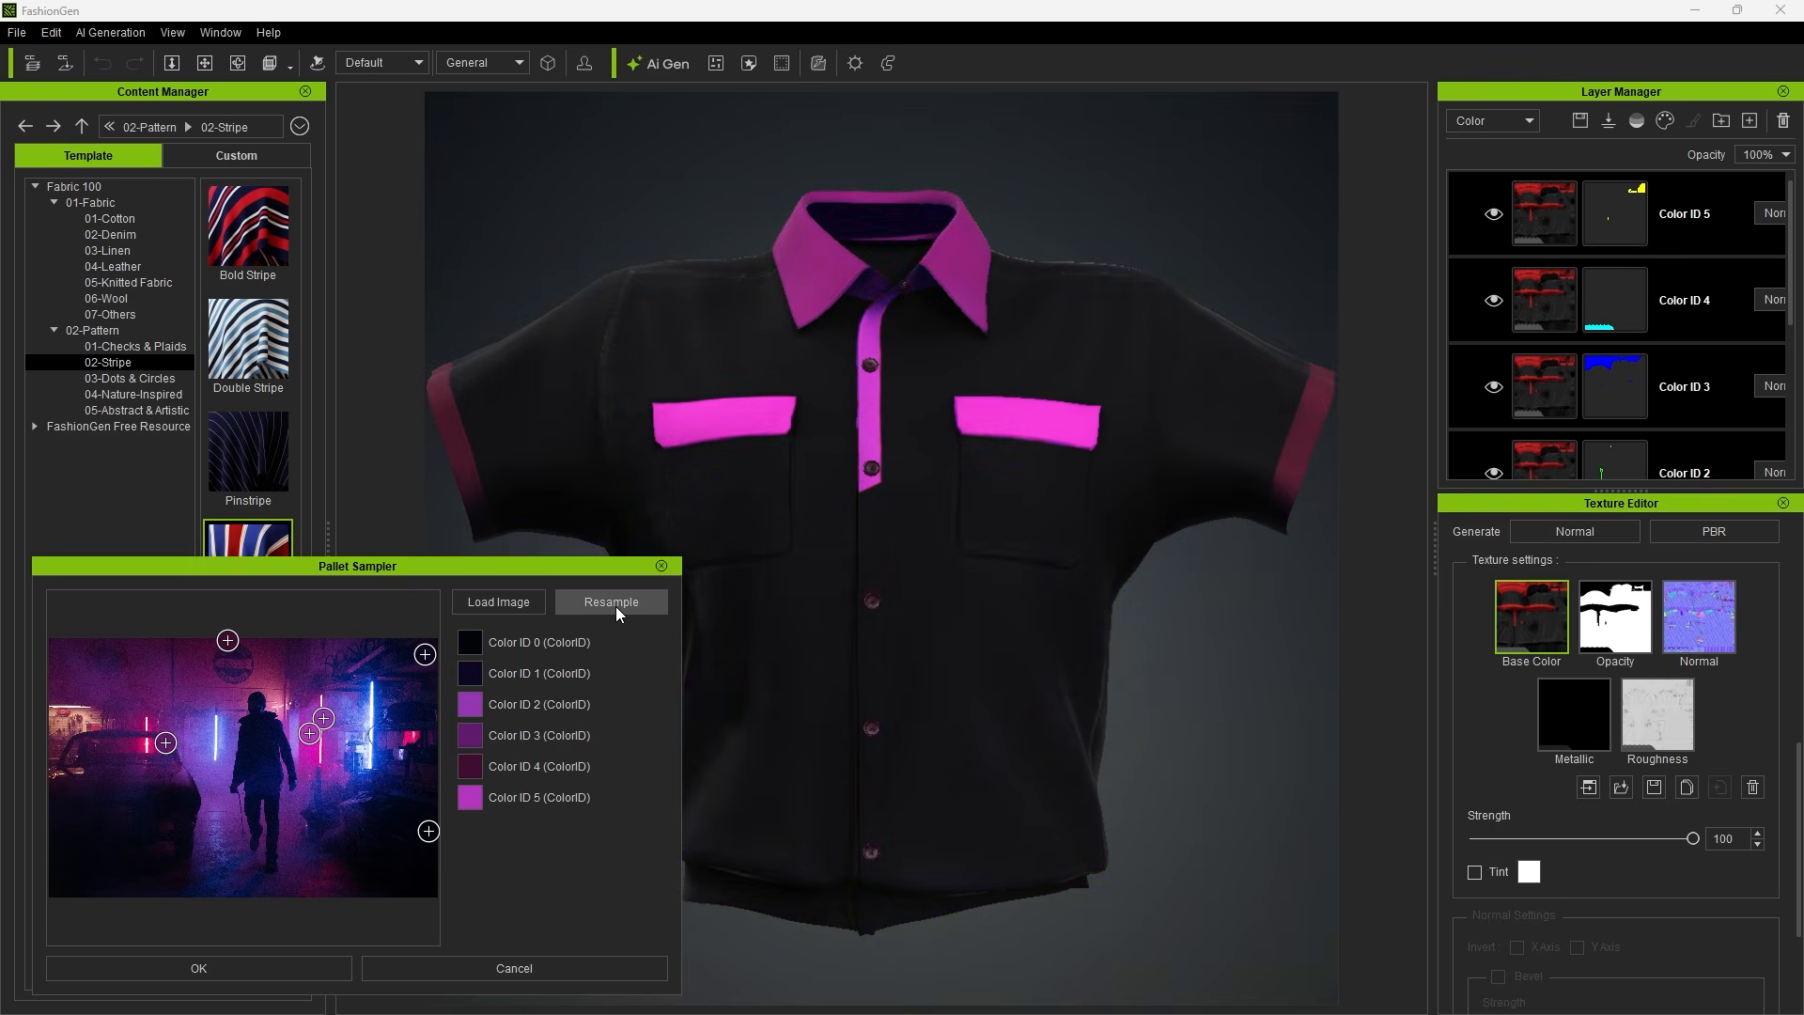
{"action": "left_click", "coordinate": [617, 606]}
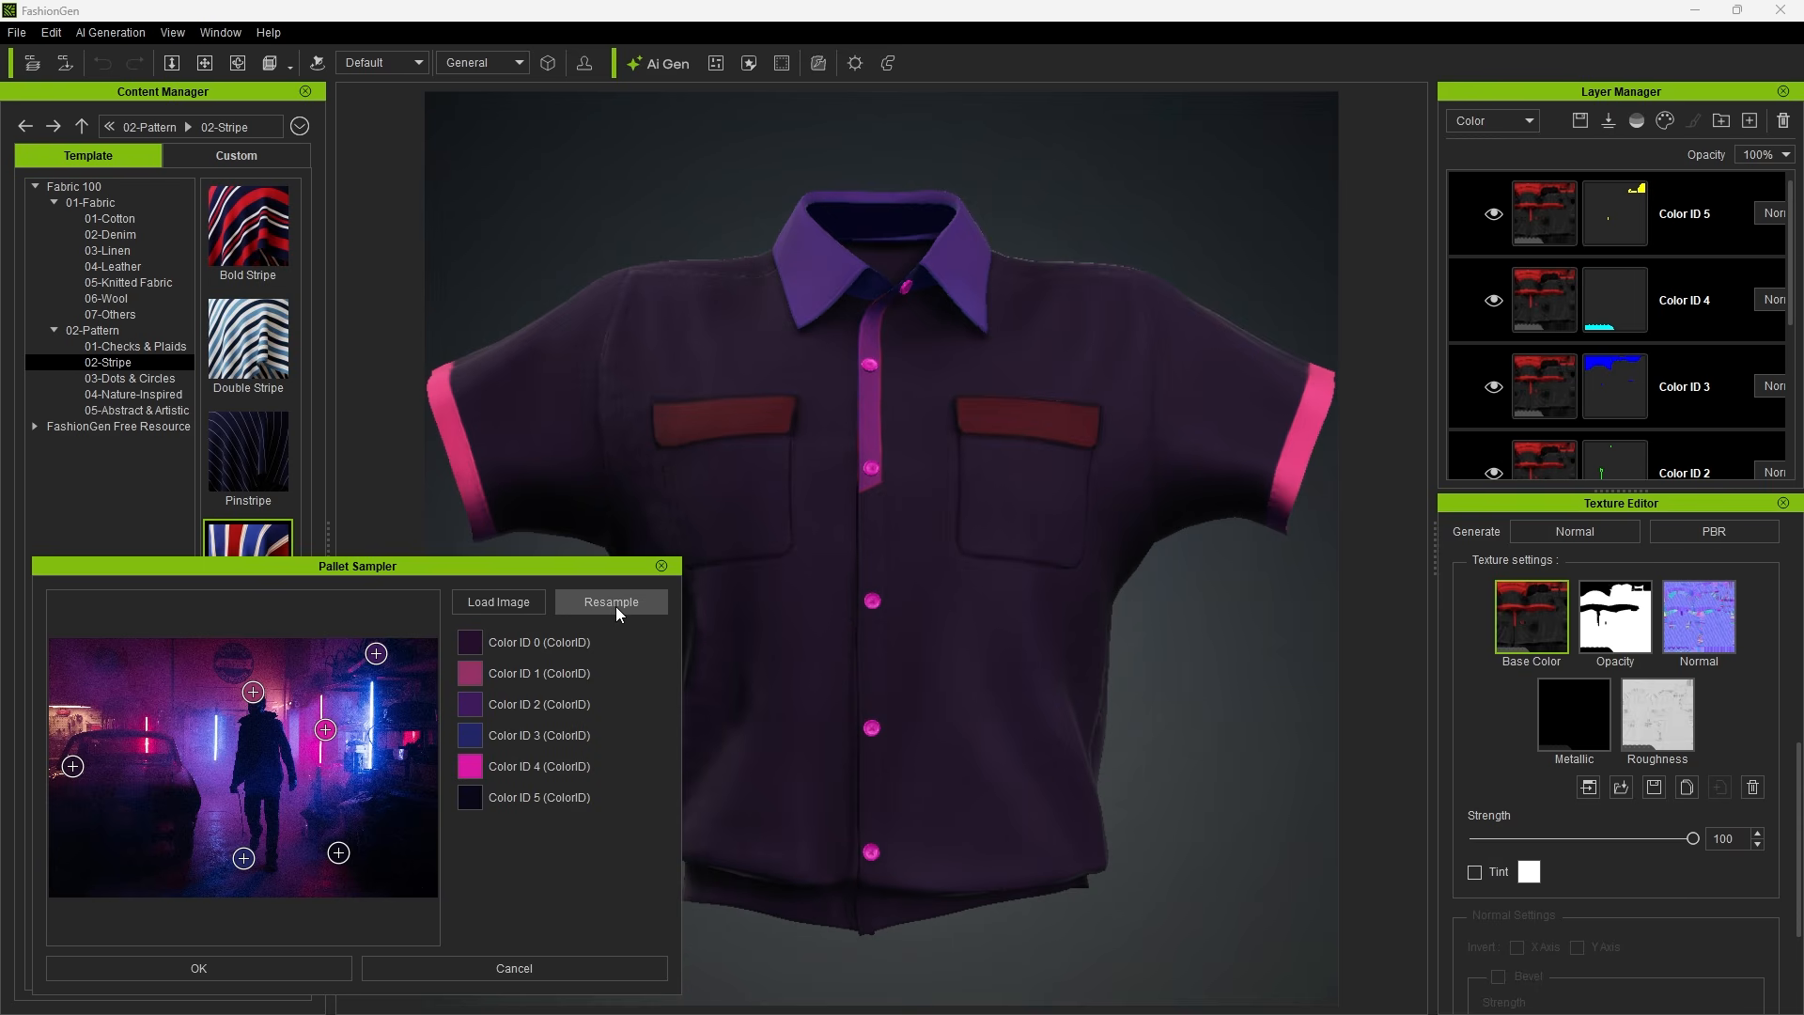
Load the beach lifeguard chair image into the Pallet Sampler and resample its colors onto the shirt.
{"action": "left_click", "coordinate": [496, 600]}
{"action": "double_click", "coordinate": [693, 719]}
{"action": "left_click", "coordinate": [624, 604]}
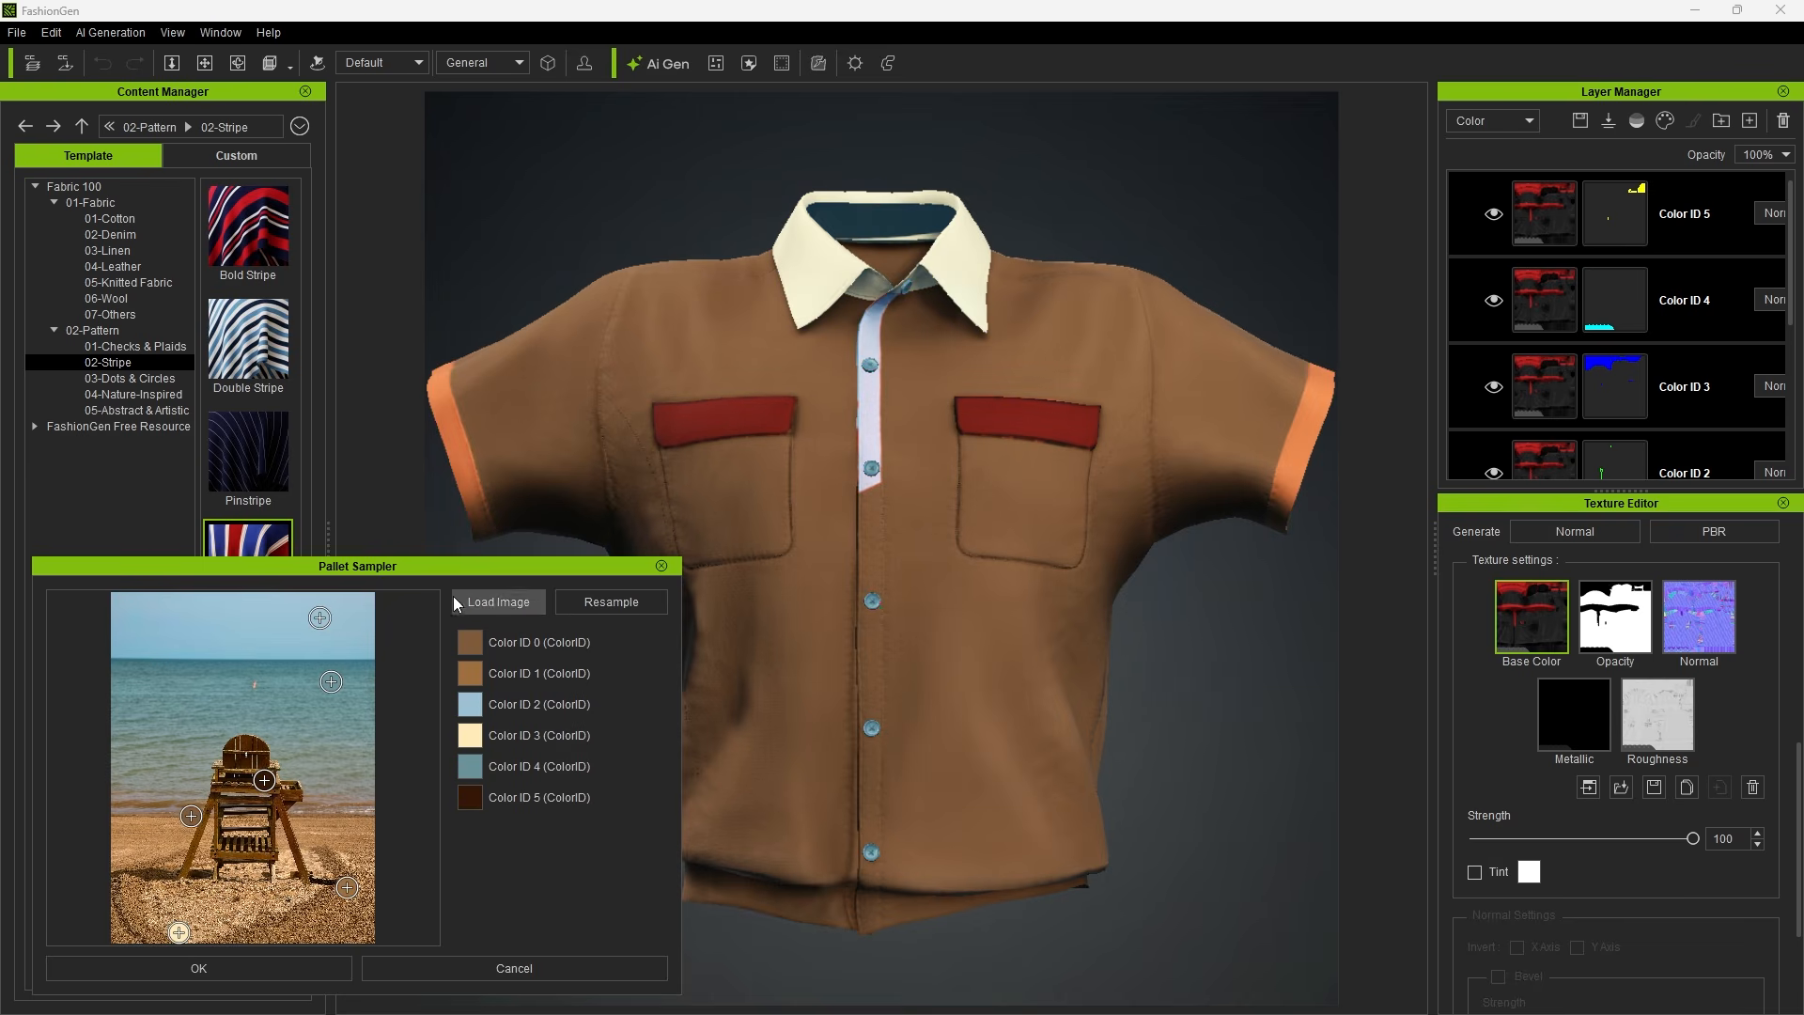
Reposition the sample points for Color IDs 2, 5 and 3 on the beach image to change the placket, pocket flap and collar colors.
{"action": "left_click_drag", "start_coordinate": [320, 619], "coordinate": [195, 718]}
{"action": "left_click_drag", "start_coordinate": [264, 780], "coordinate": [298, 825]}
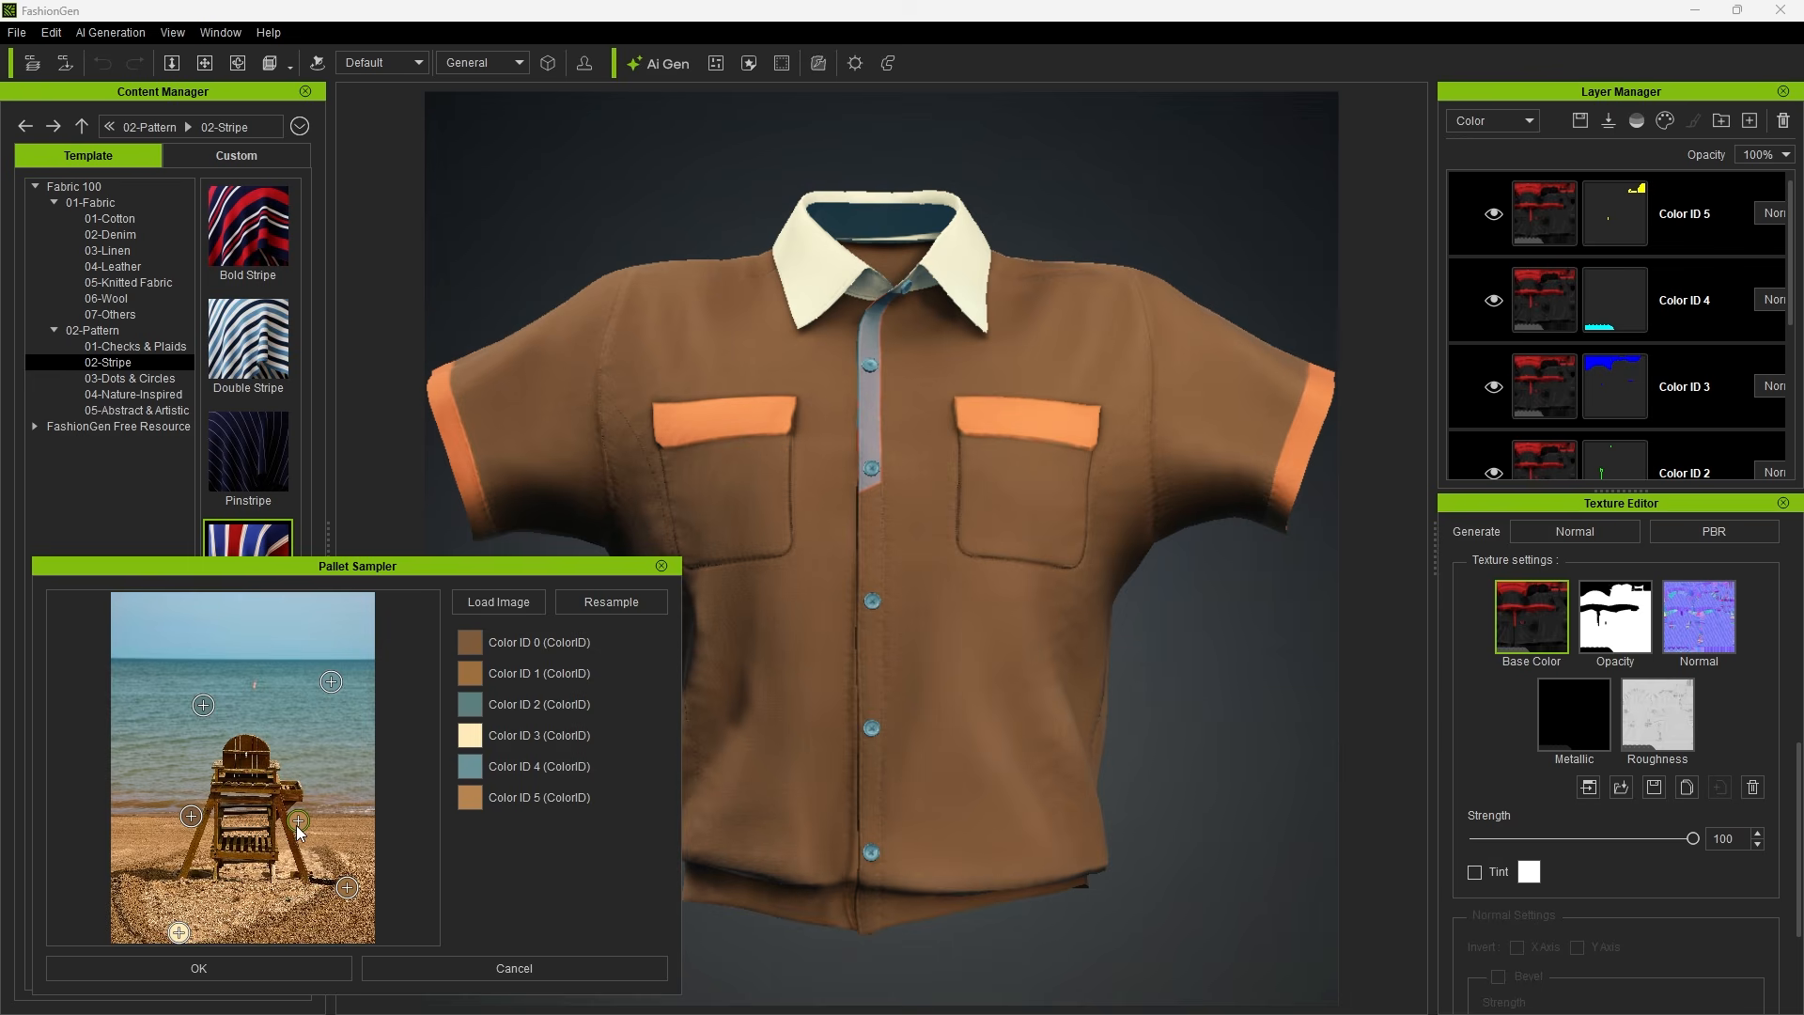
{"action": "left_click_drag", "start_coordinate": [178, 932], "coordinate": [138, 918]}
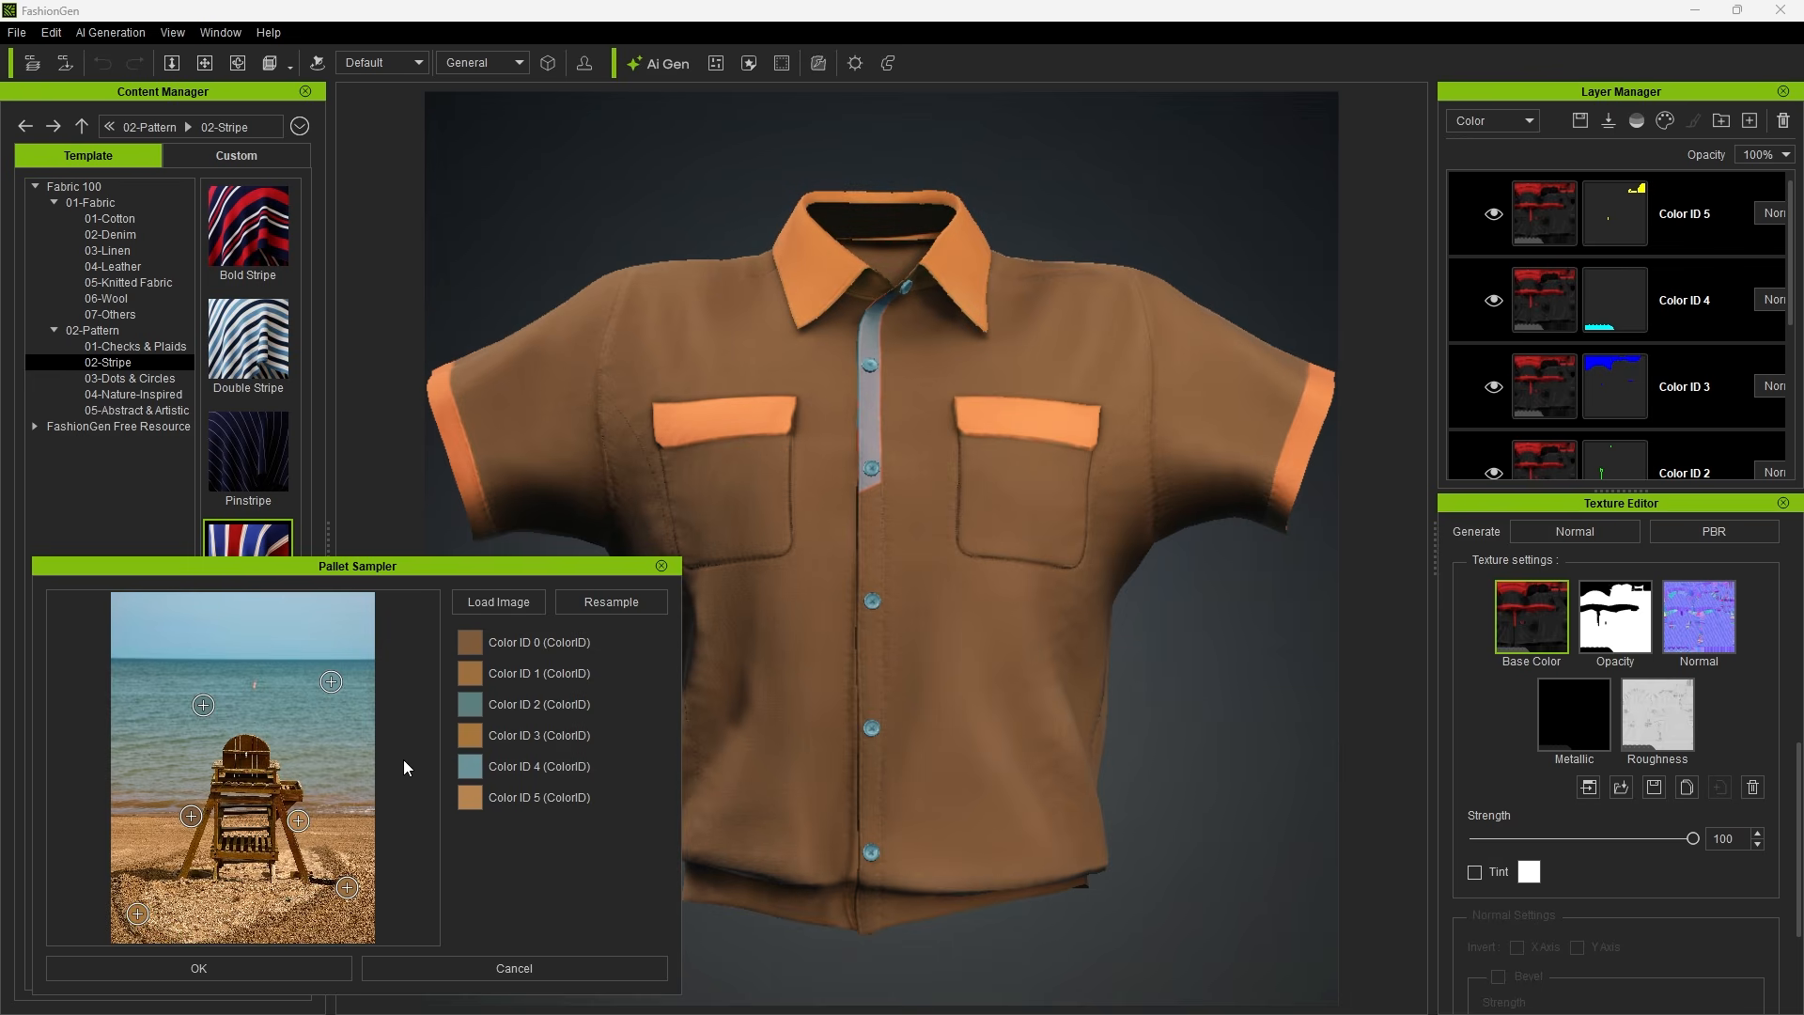
Resample the beach image, move one sample point to a different sand area, and apply the palette to the shirt layers.
{"action": "left_click", "coordinate": [635, 599]}
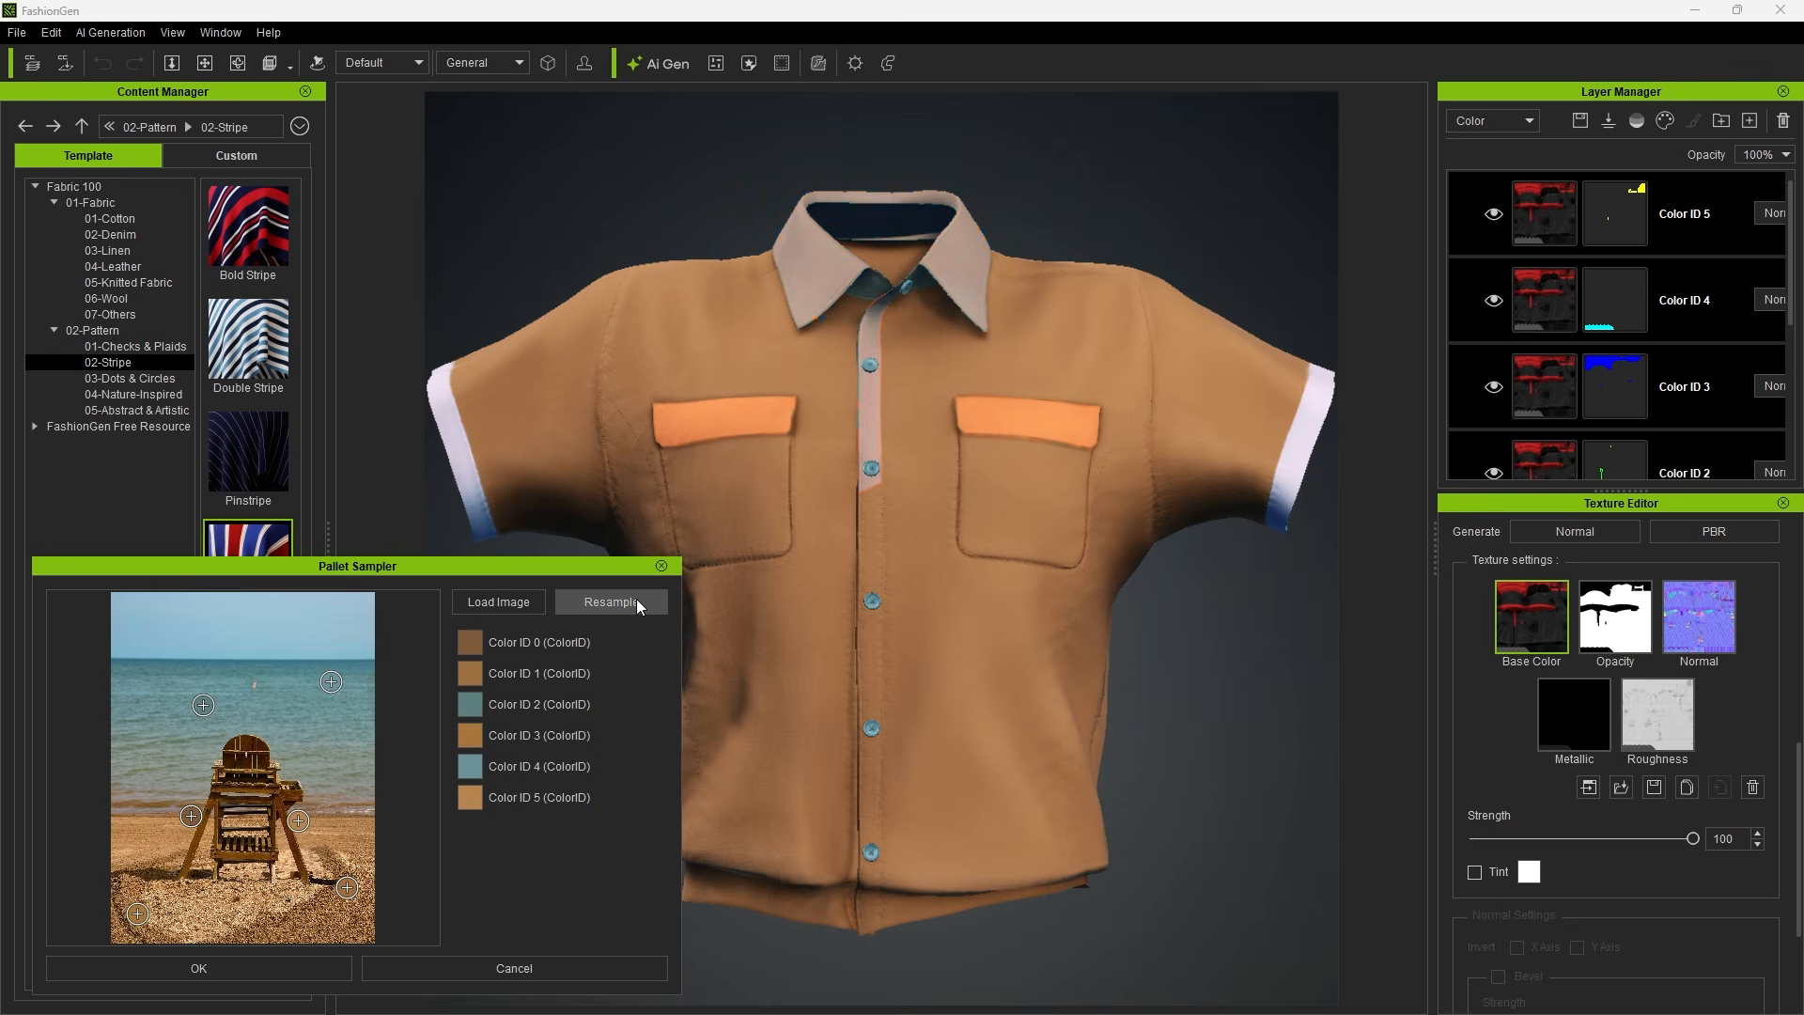
{"action": "left_click_drag", "start_coordinate": [372, 900], "coordinate": [261, 910]}
{"action": "left_click", "coordinate": [242, 968]}
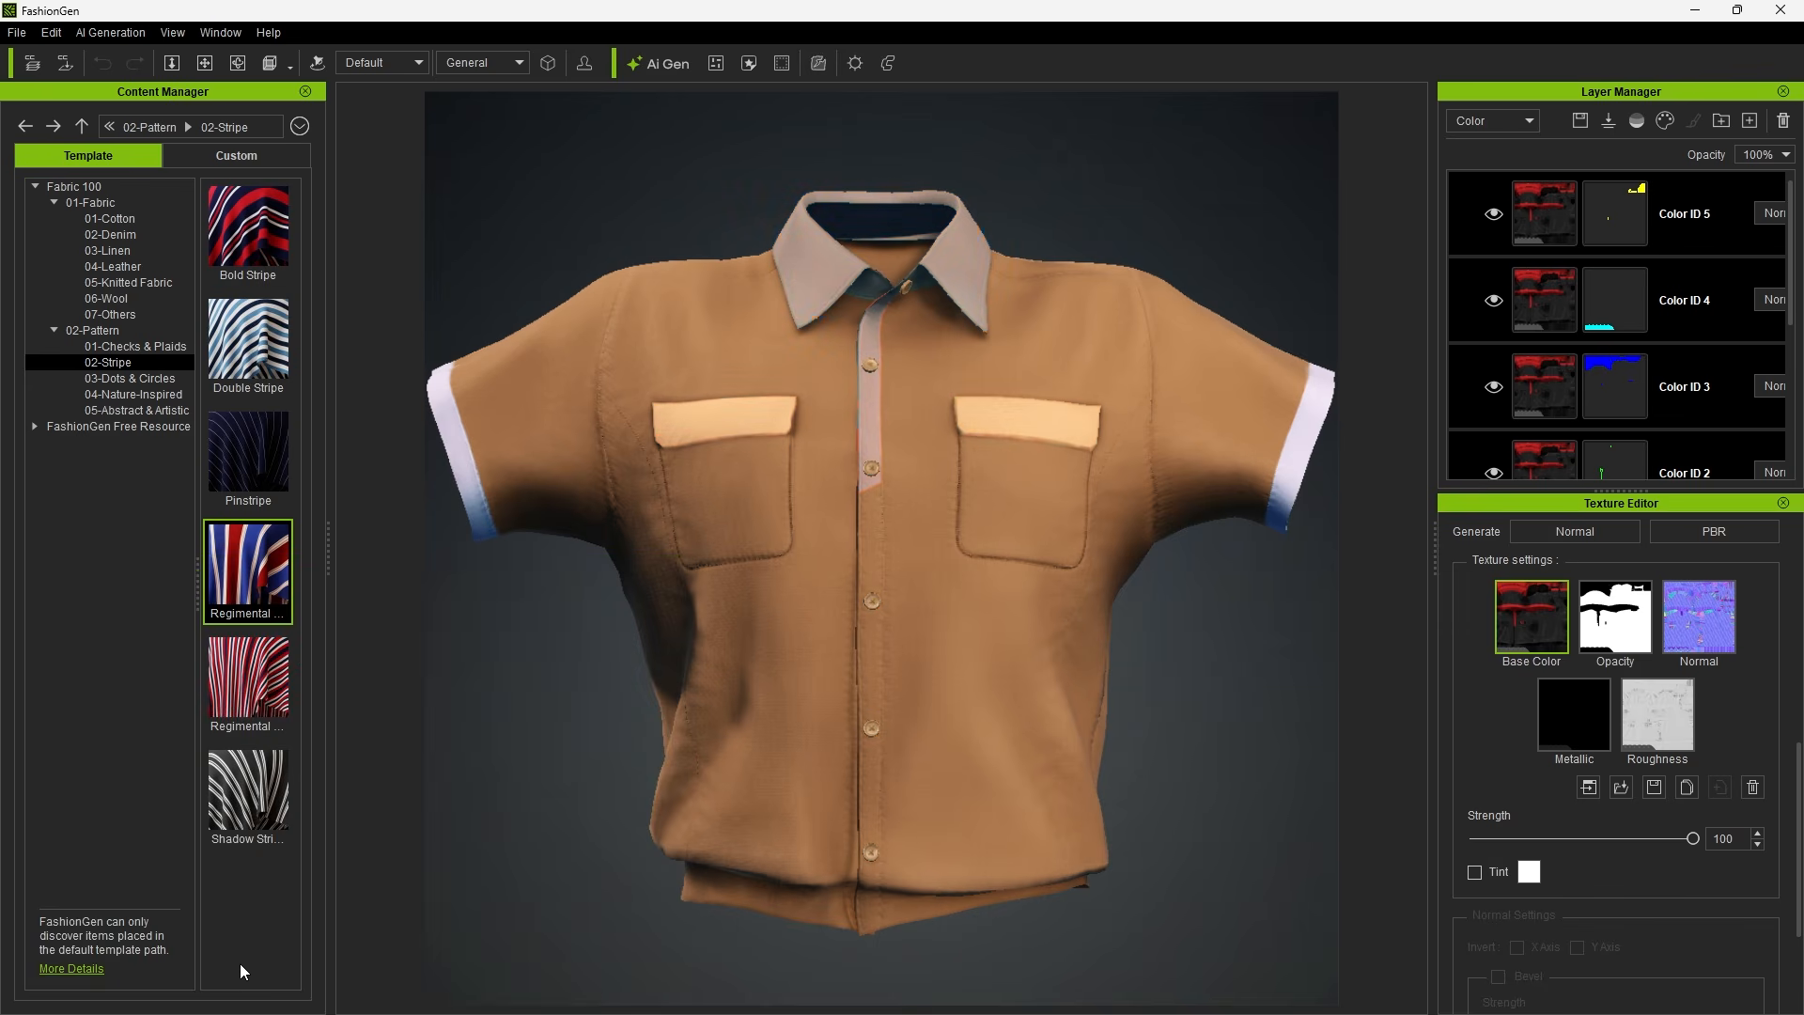
Change the Color ID 5 tint to recolor the shirt's pocket flaps coral orange.
{"action": "left_click", "coordinate": [1604, 244]}
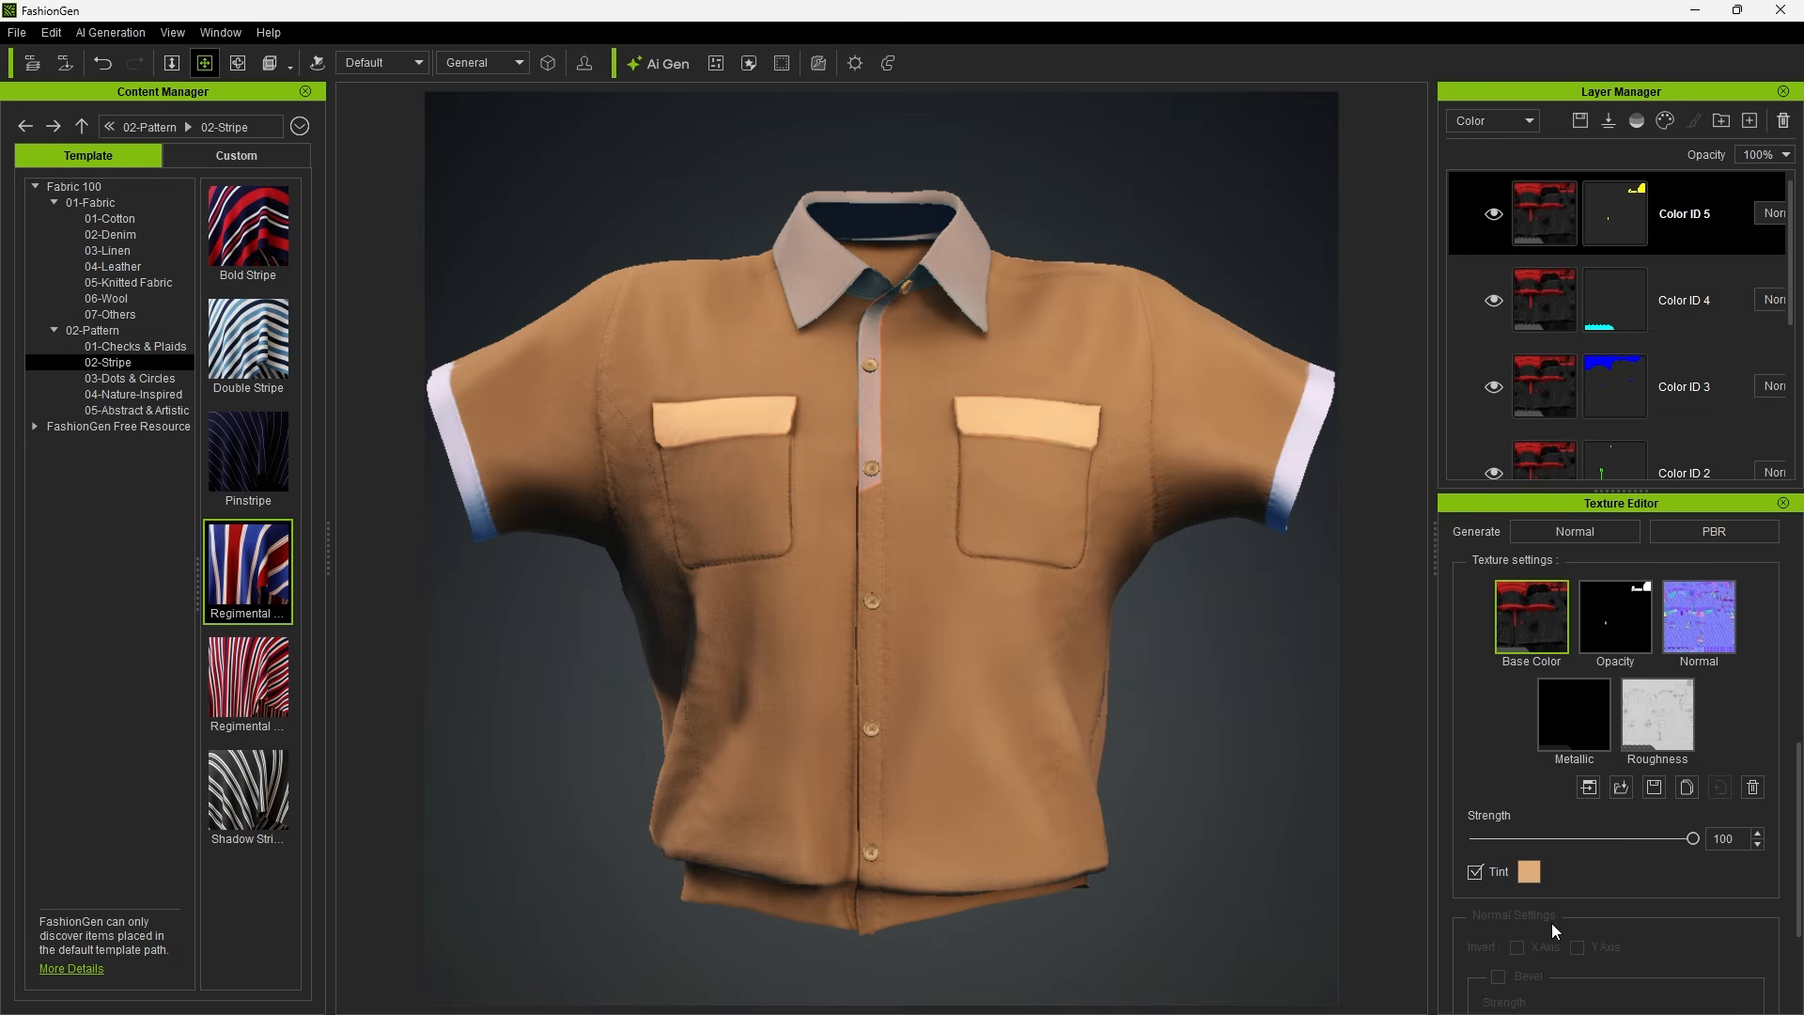
{"action": "left_click", "coordinate": [1530, 871]}
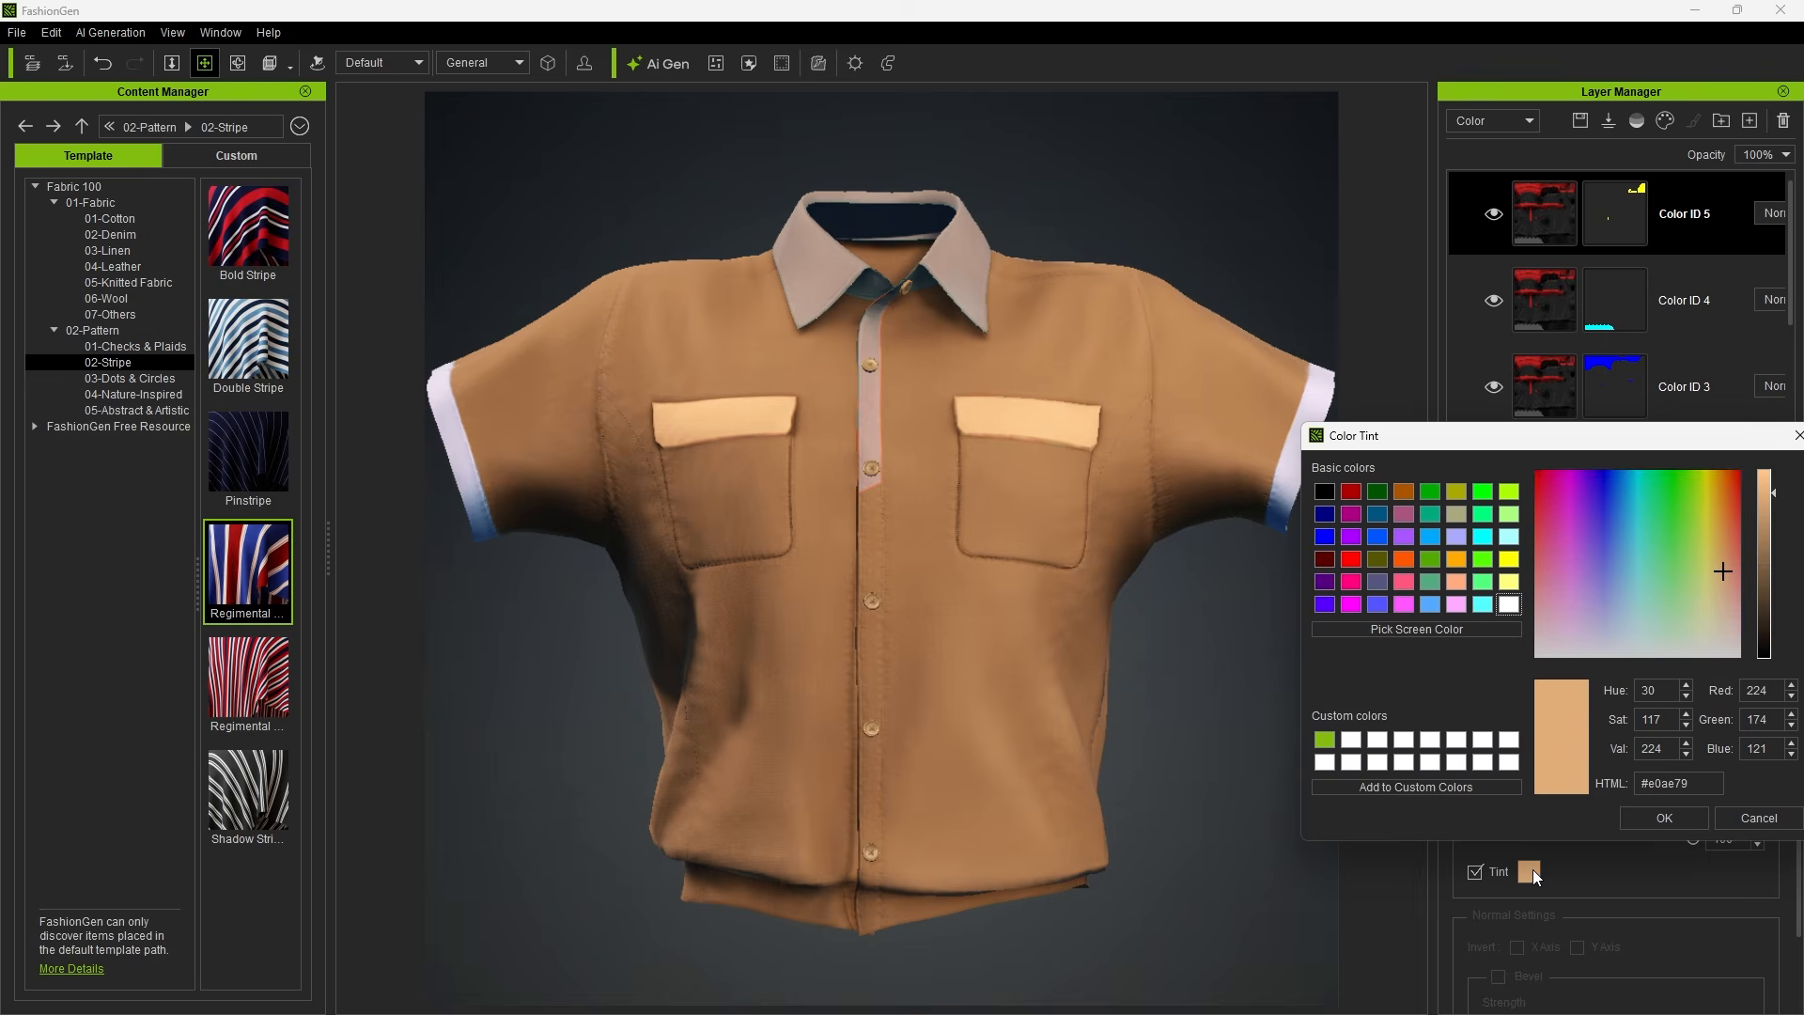
{"action": "left_click", "coordinate": [1762, 560]}
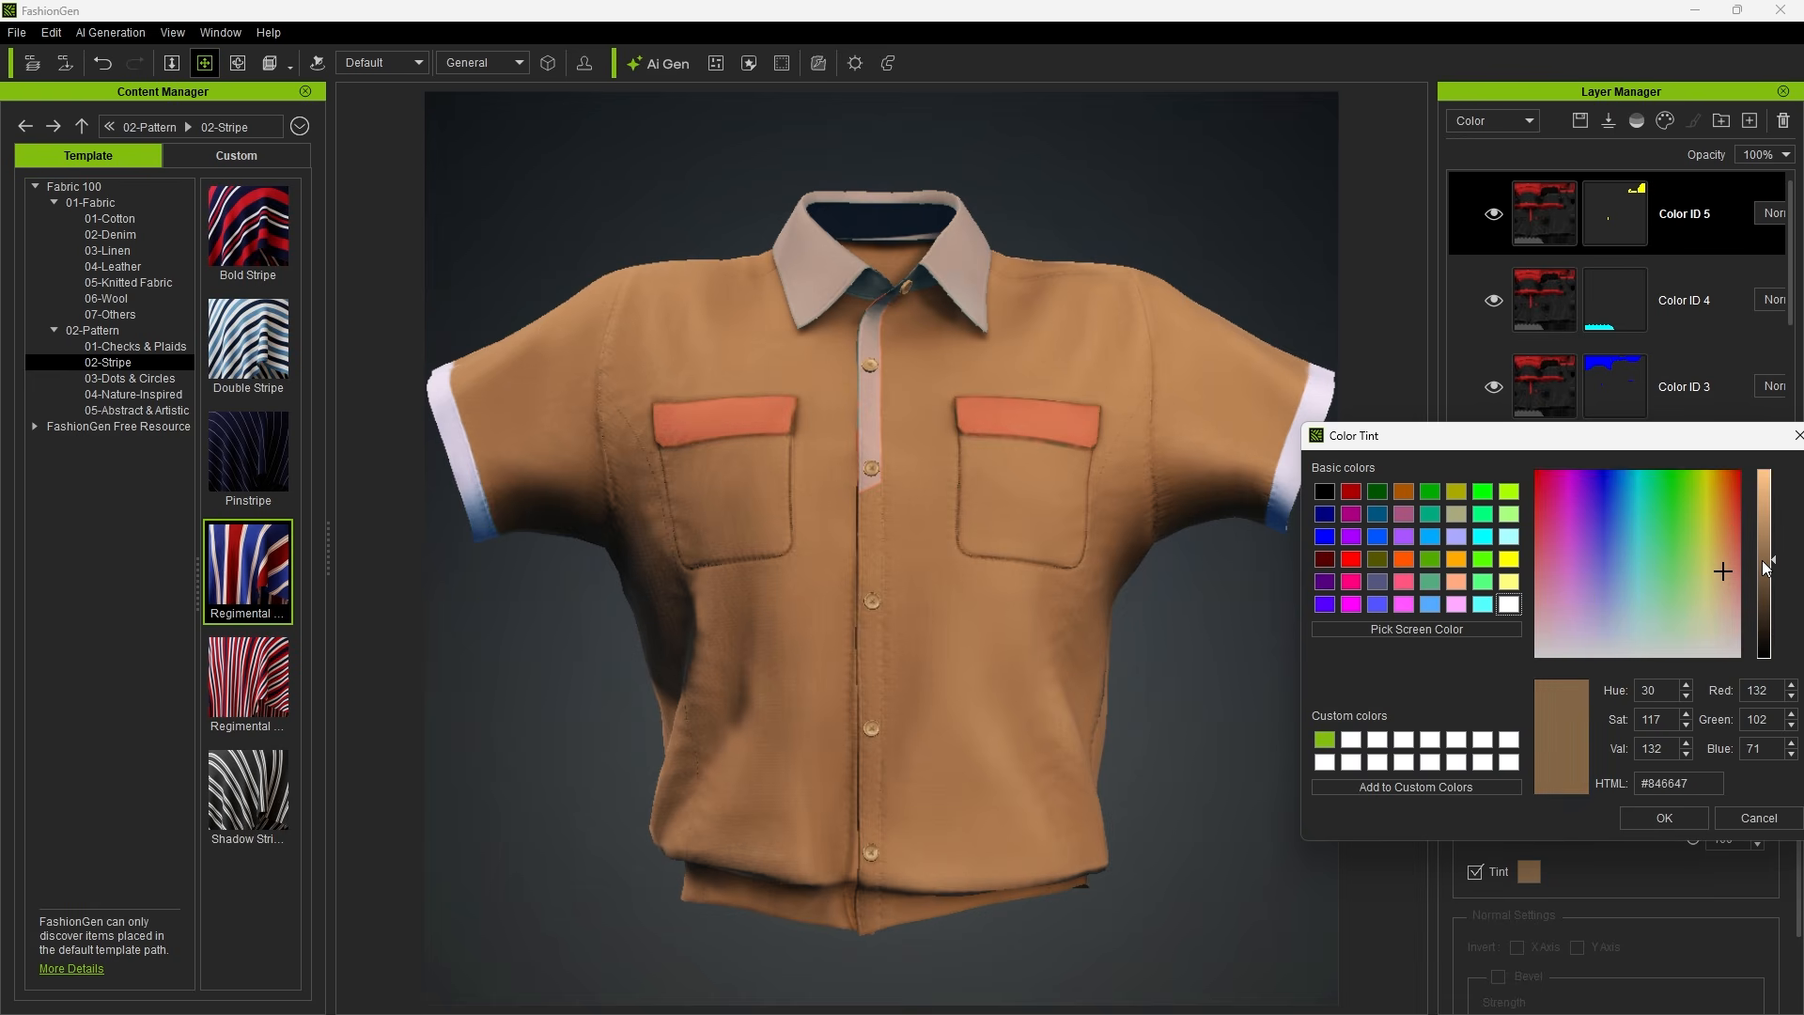
{"action": "left_click", "coordinate": [1666, 820]}
Change the Color ID 3 tint to dark red to recolor the shirt's collar.
{"action": "left_click", "coordinate": [1626, 422]}
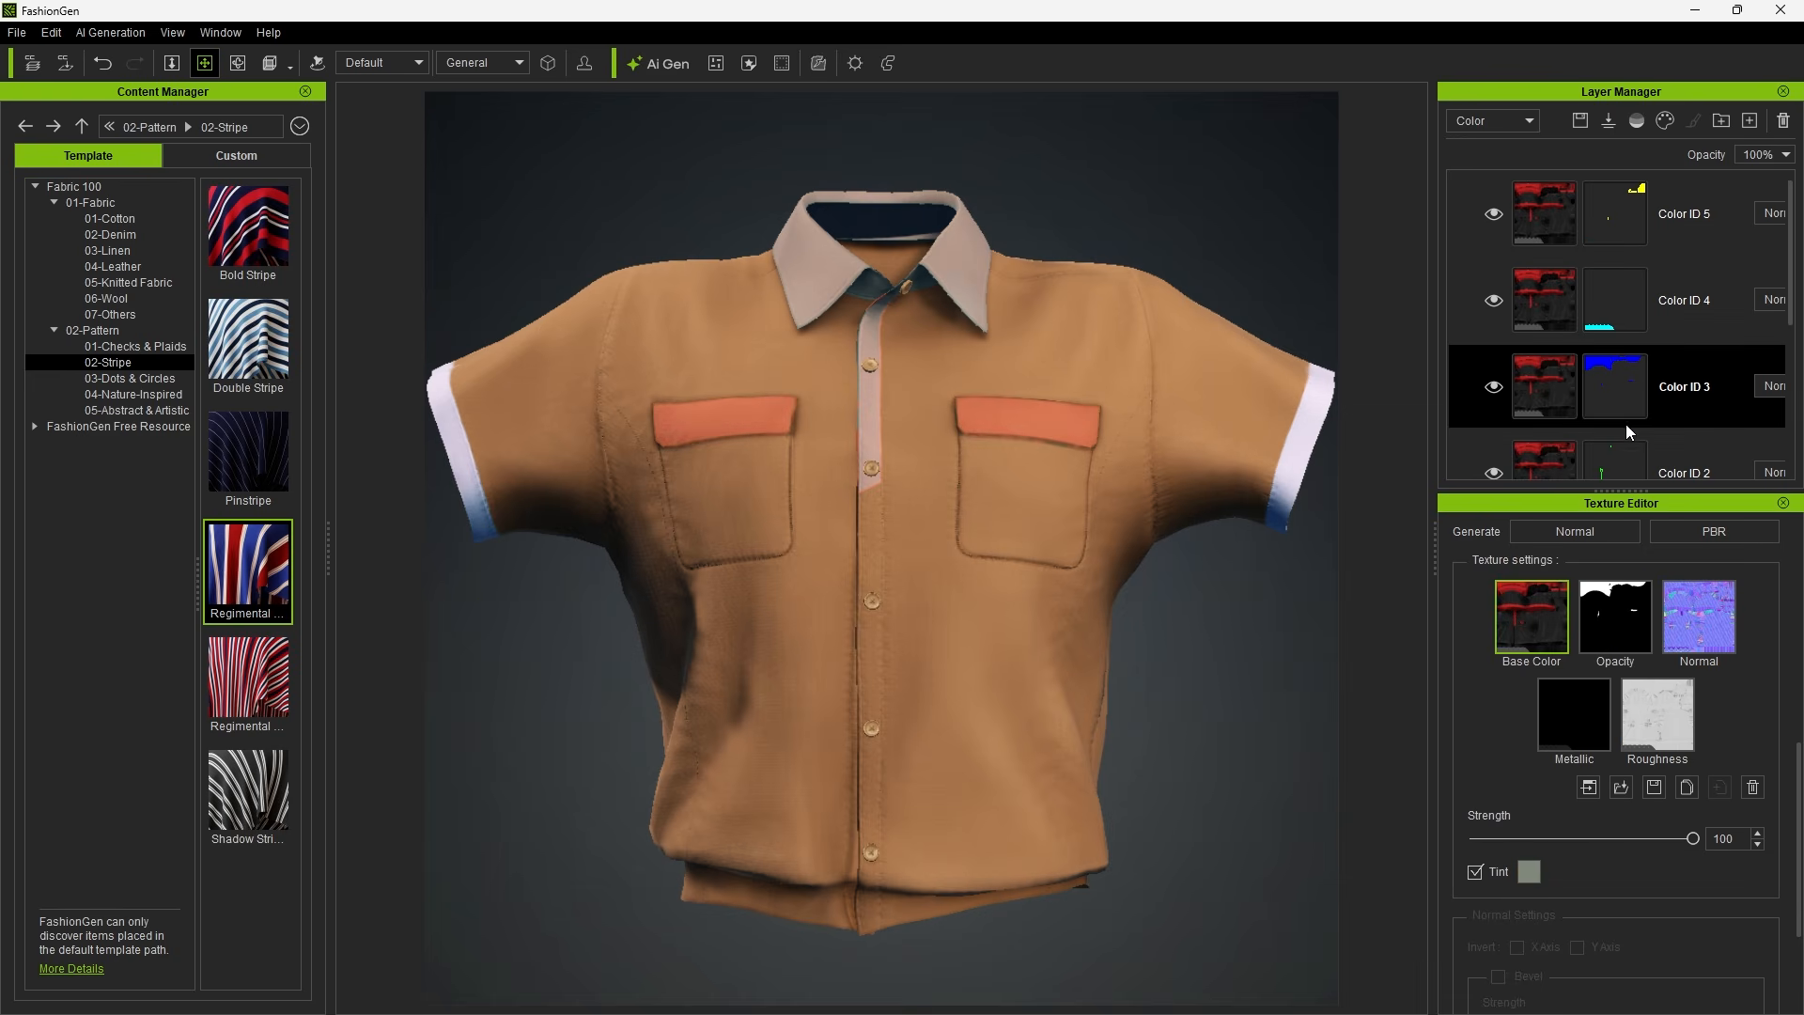
{"action": "left_click", "coordinate": [1529, 871]}
{"action": "mouse_move", "coordinate": [1735, 555]}
{"action": "left_mouse_down"}
{"action": "mouse_move", "coordinate": [1735, 597]}
{"action": "mouse_move", "coordinate": [1713, 555]}
{"action": "left_mouse_up"}
{"action": "left_click", "coordinate": [1635, 799]}
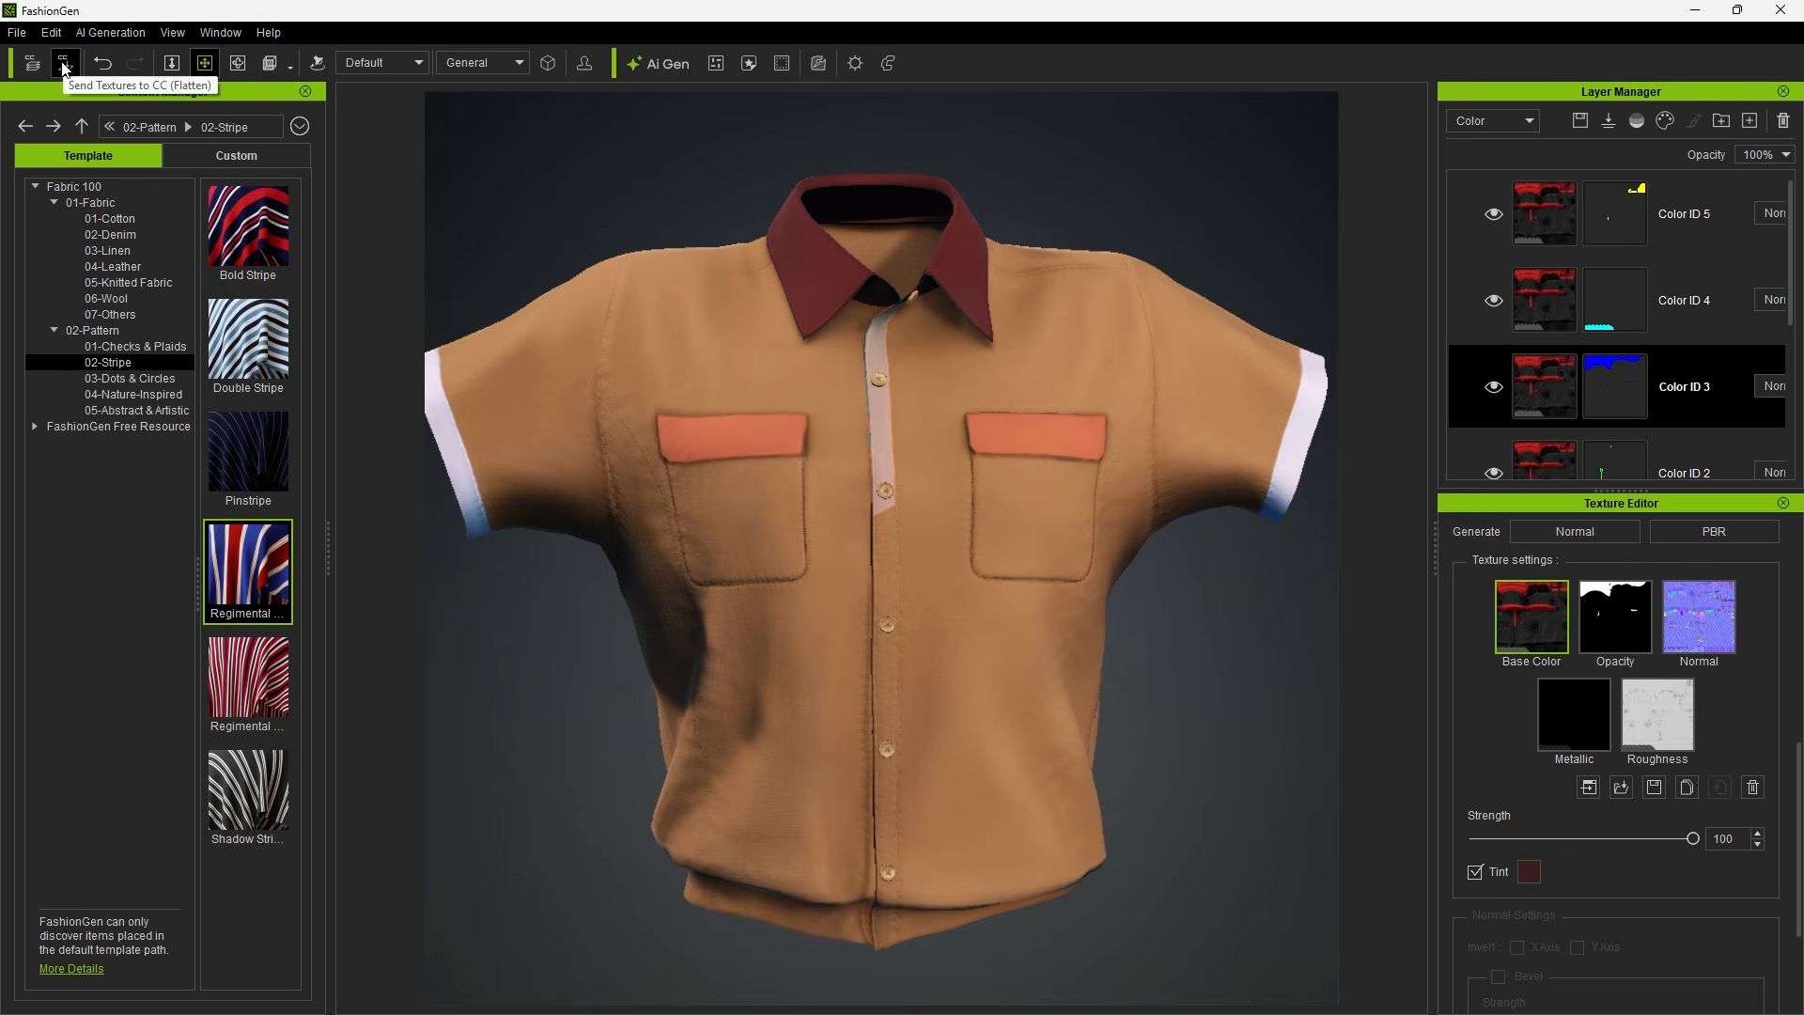
Send the flattened textures to Character Creator, switch to it and view the shirt from an angle with its cloth settings open.
{"action": "left_click", "coordinate": [64, 66]}
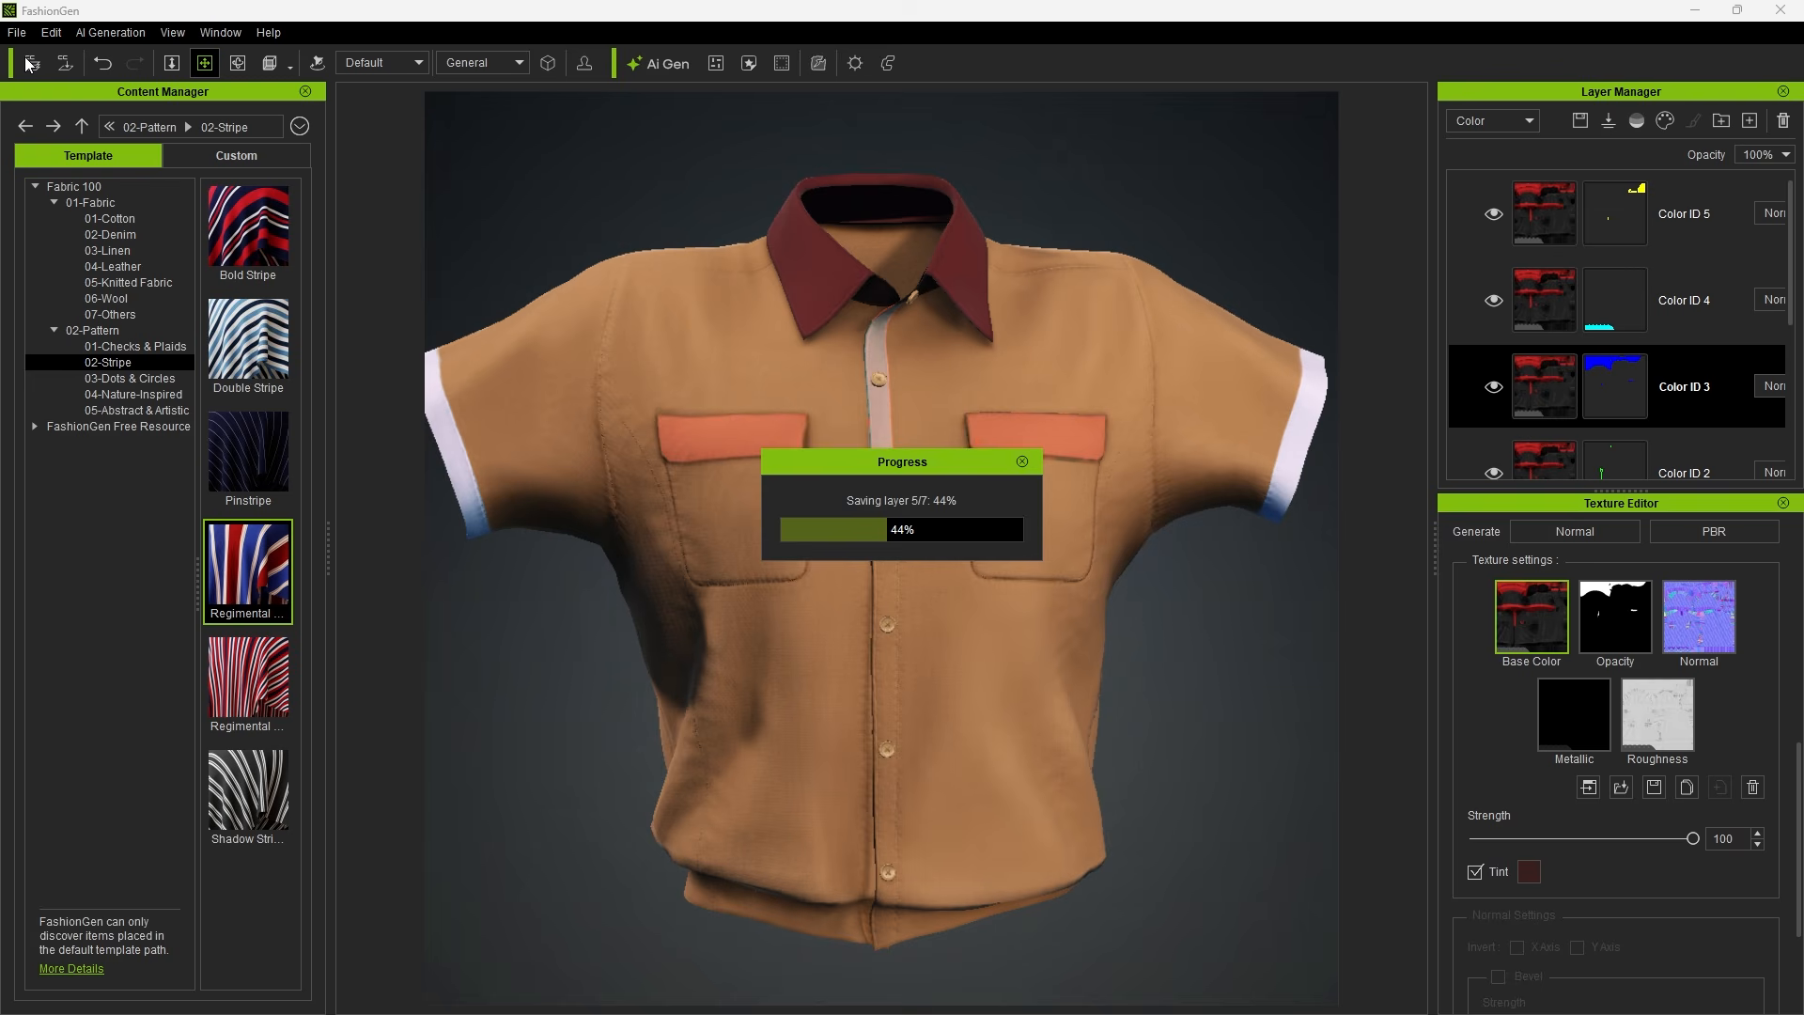
{"action": "left_click", "coordinate": [1695, 10]}
{"action": "right_click_drag", "start_coordinate": [1526, 290], "coordinate": [1454, 364]}
{"action": "left_click", "coordinate": [559, 142]}
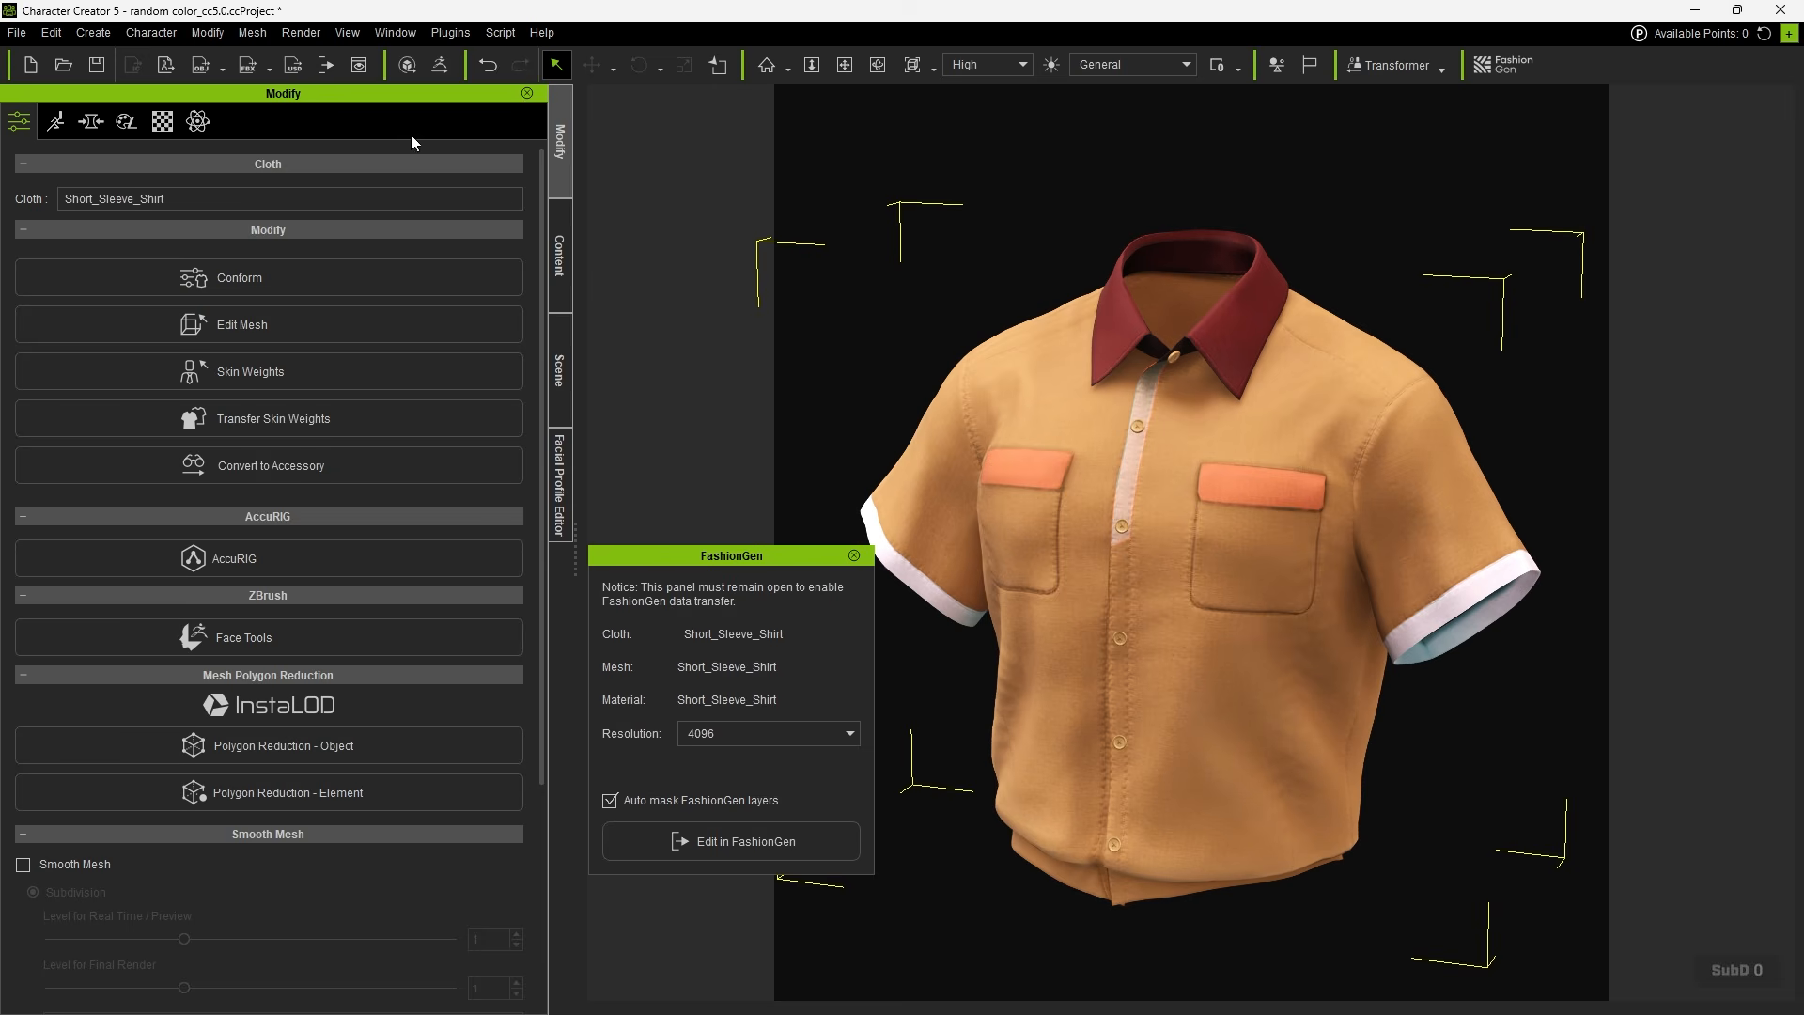
Examine the Base Color and Normal maps in the shirt's material settings.
{"action": "left_click", "coordinate": [163, 121]}
{"action": "mouse_move", "coordinate": [191, 628]}
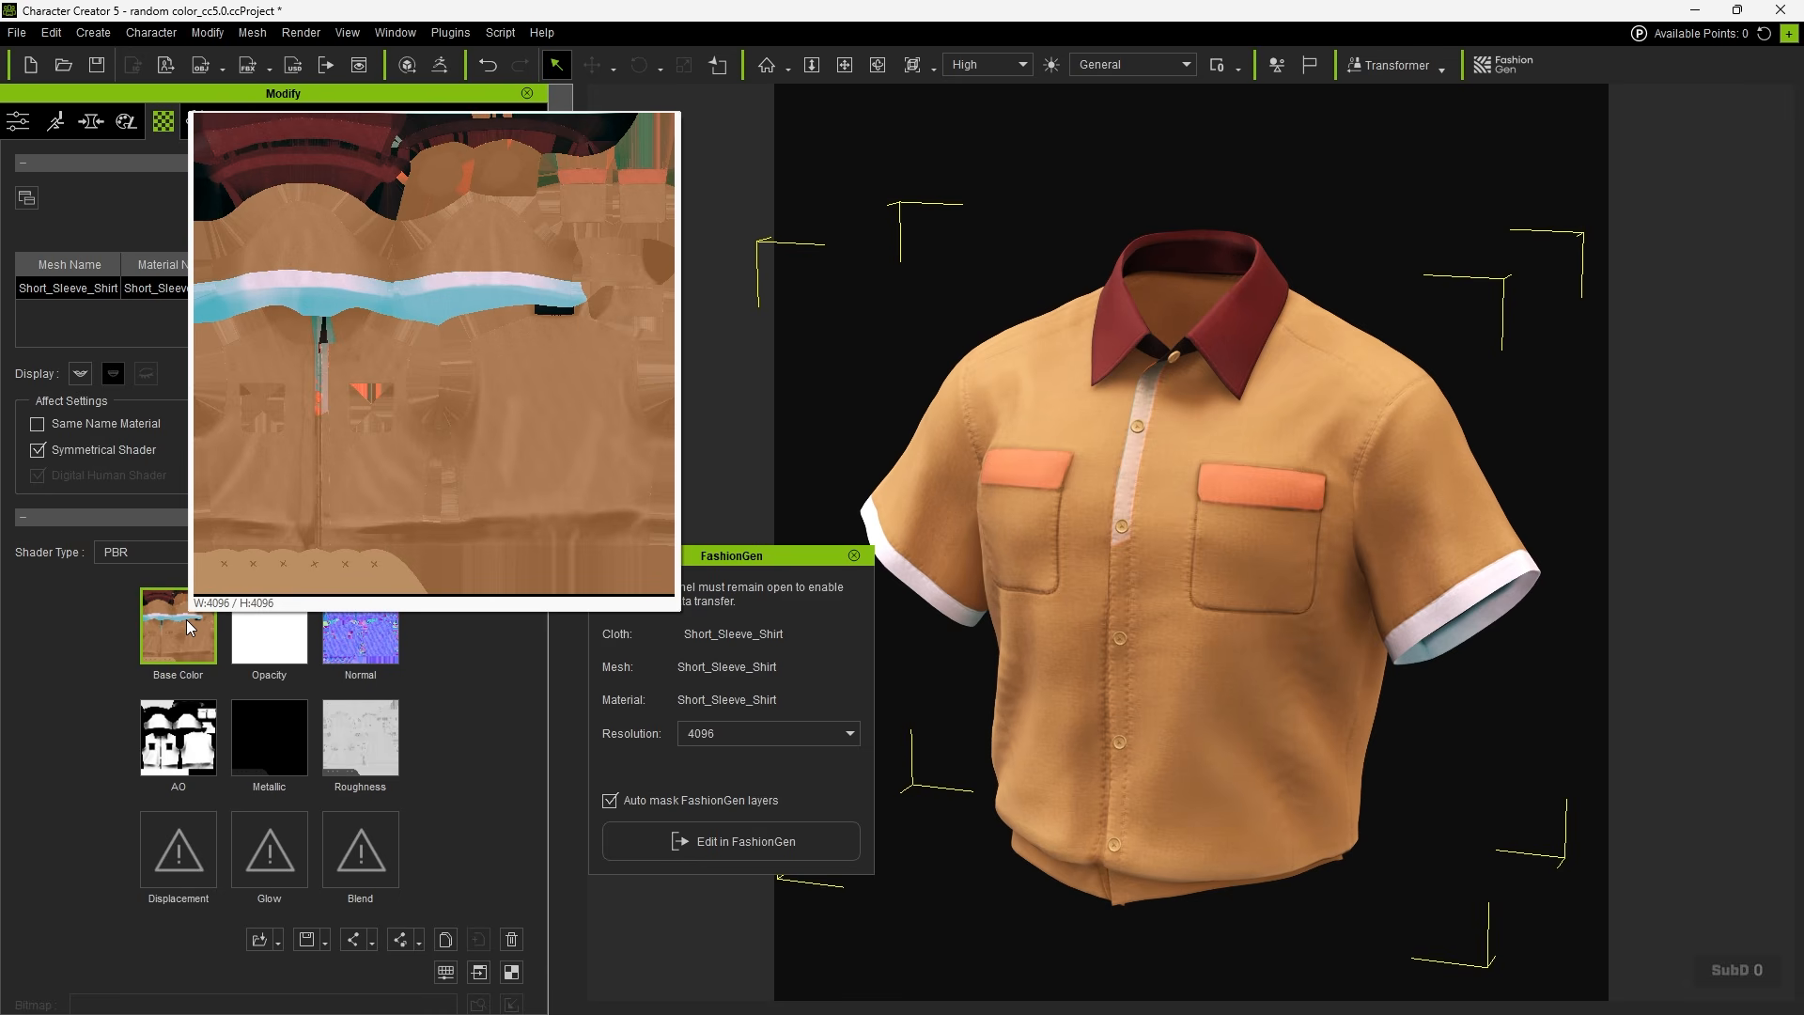
{"action": "mouse_move", "coordinate": [365, 638]}
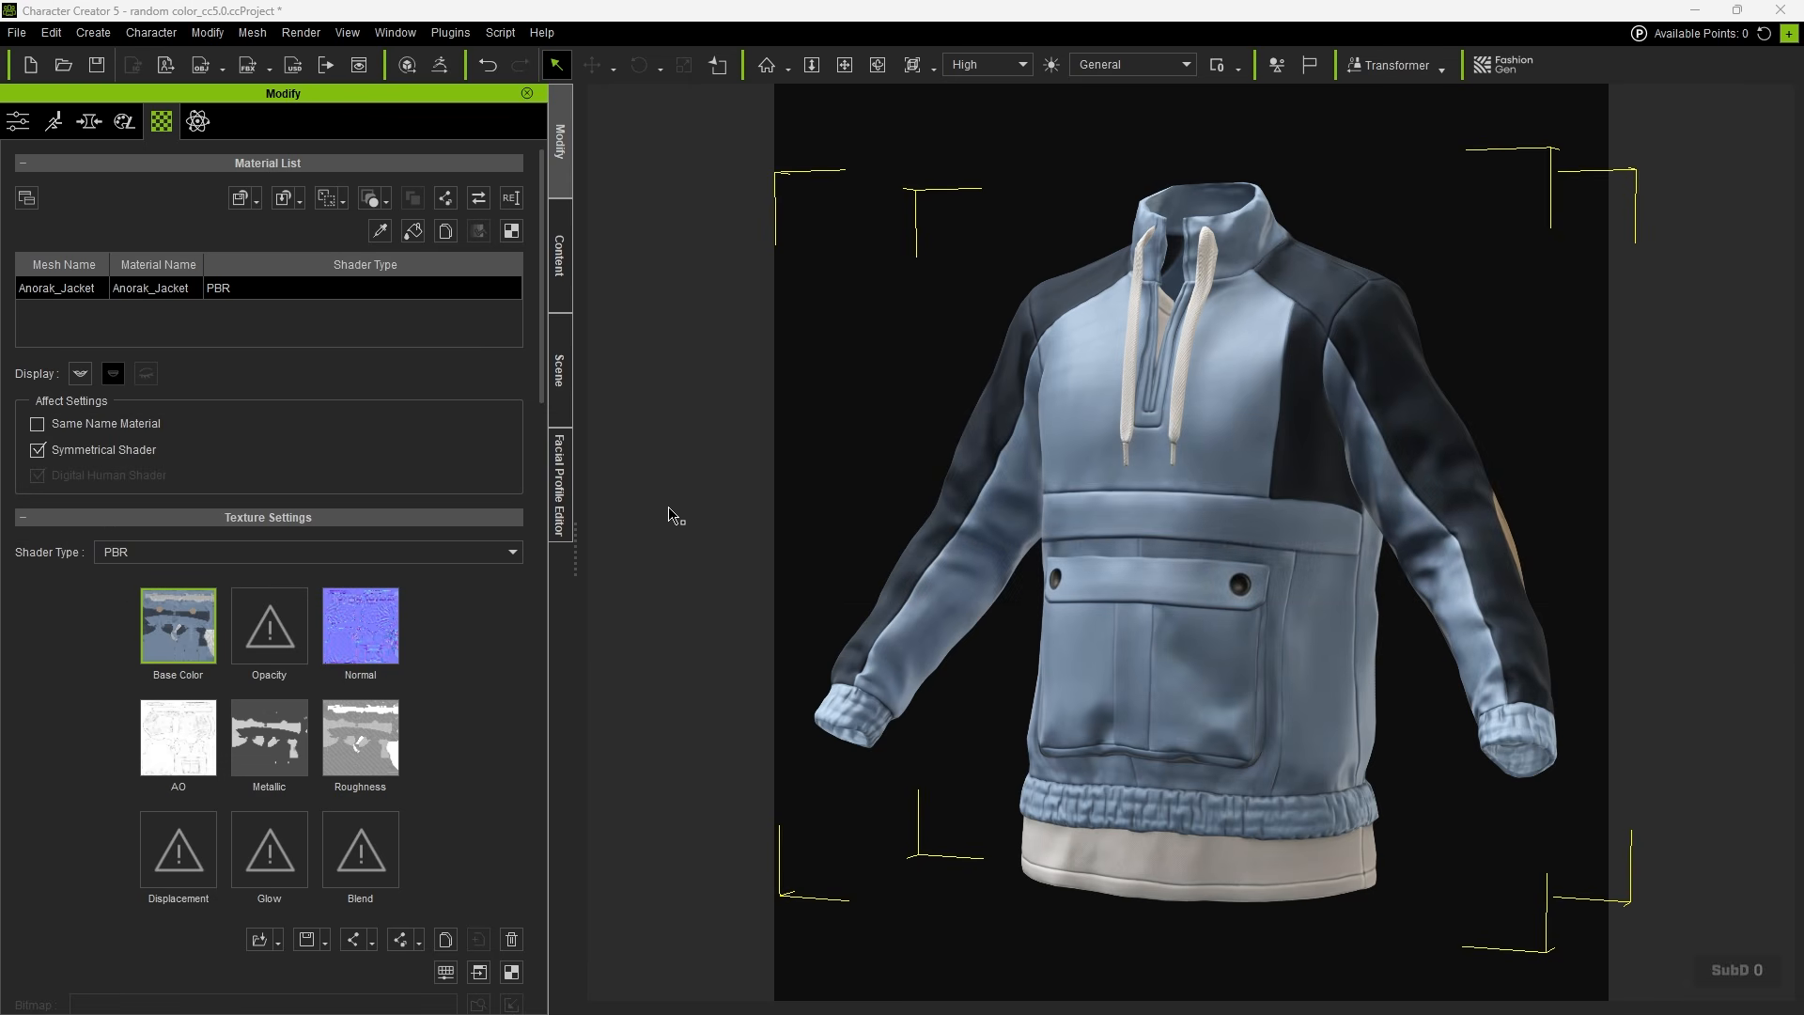
Review the Anorak_Jacket's Resource Map slots and open its UV reference and Base Color texture in Photoshop.
{"action": "left_click_drag", "start_coordinate": [541, 381], "coordinate": [561, 764]}
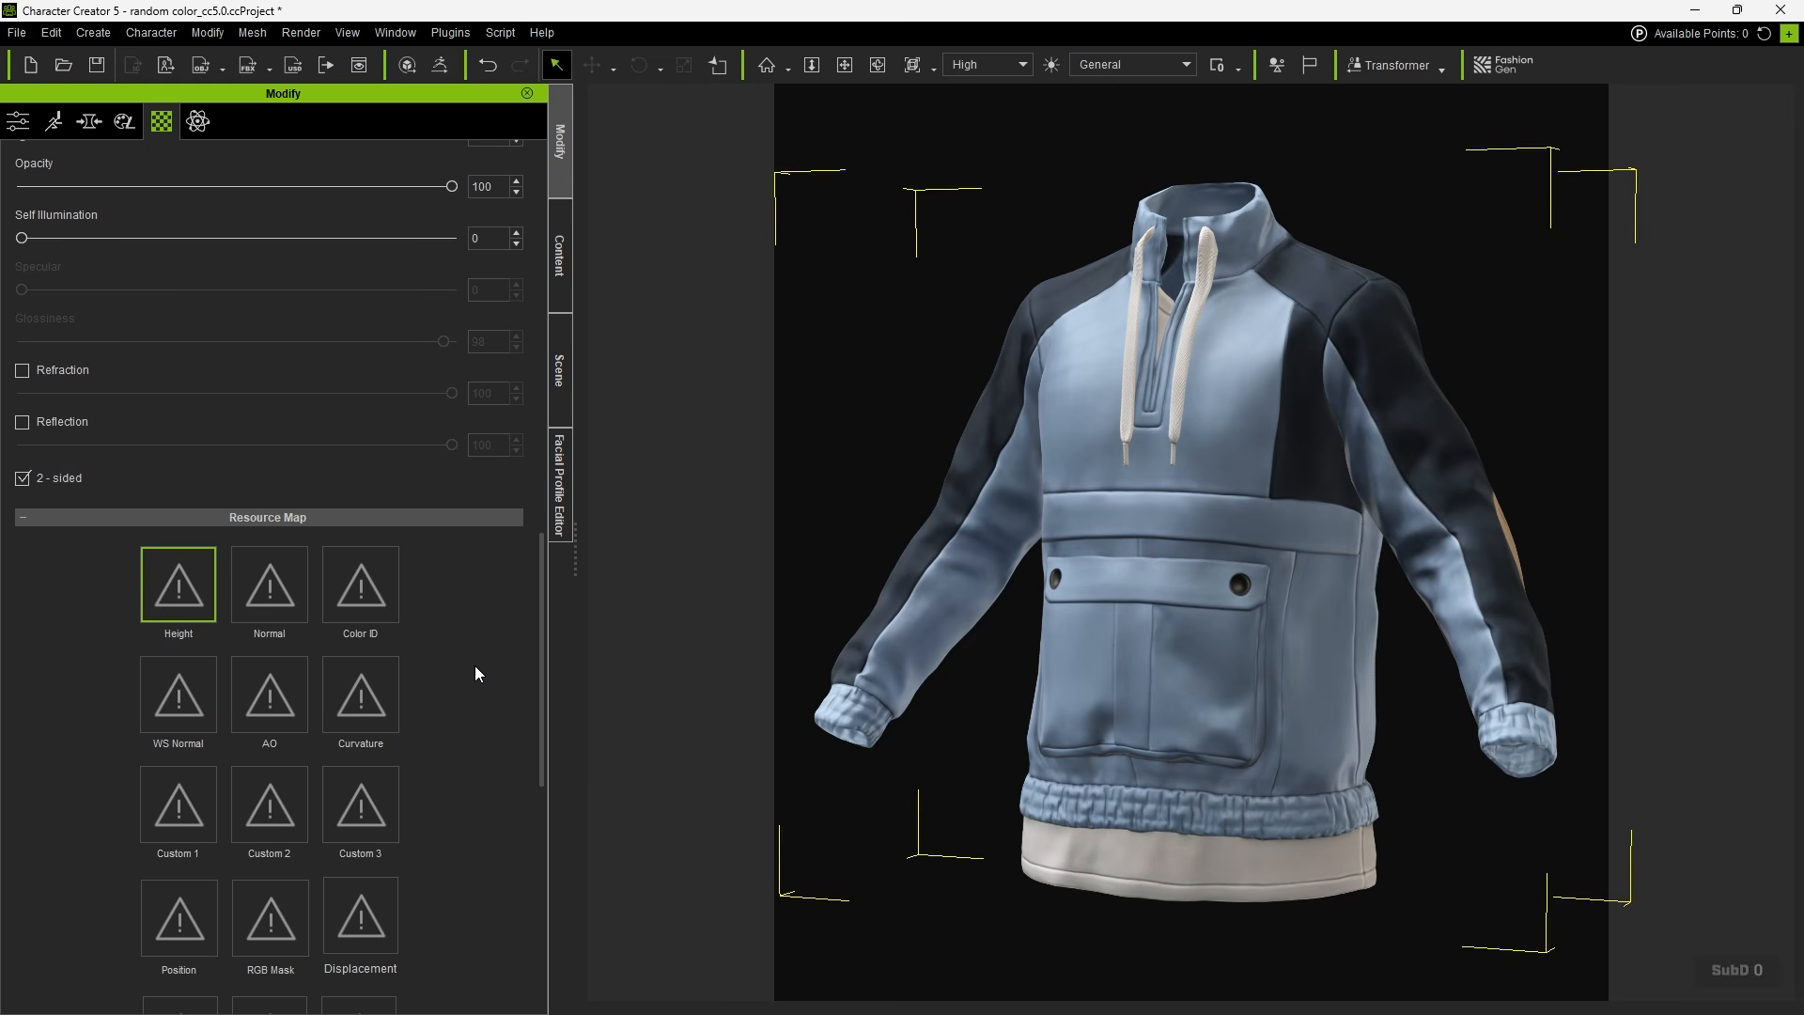
{"action": "left_click_drag", "start_coordinate": [540, 628], "coordinate": [533, 303]}
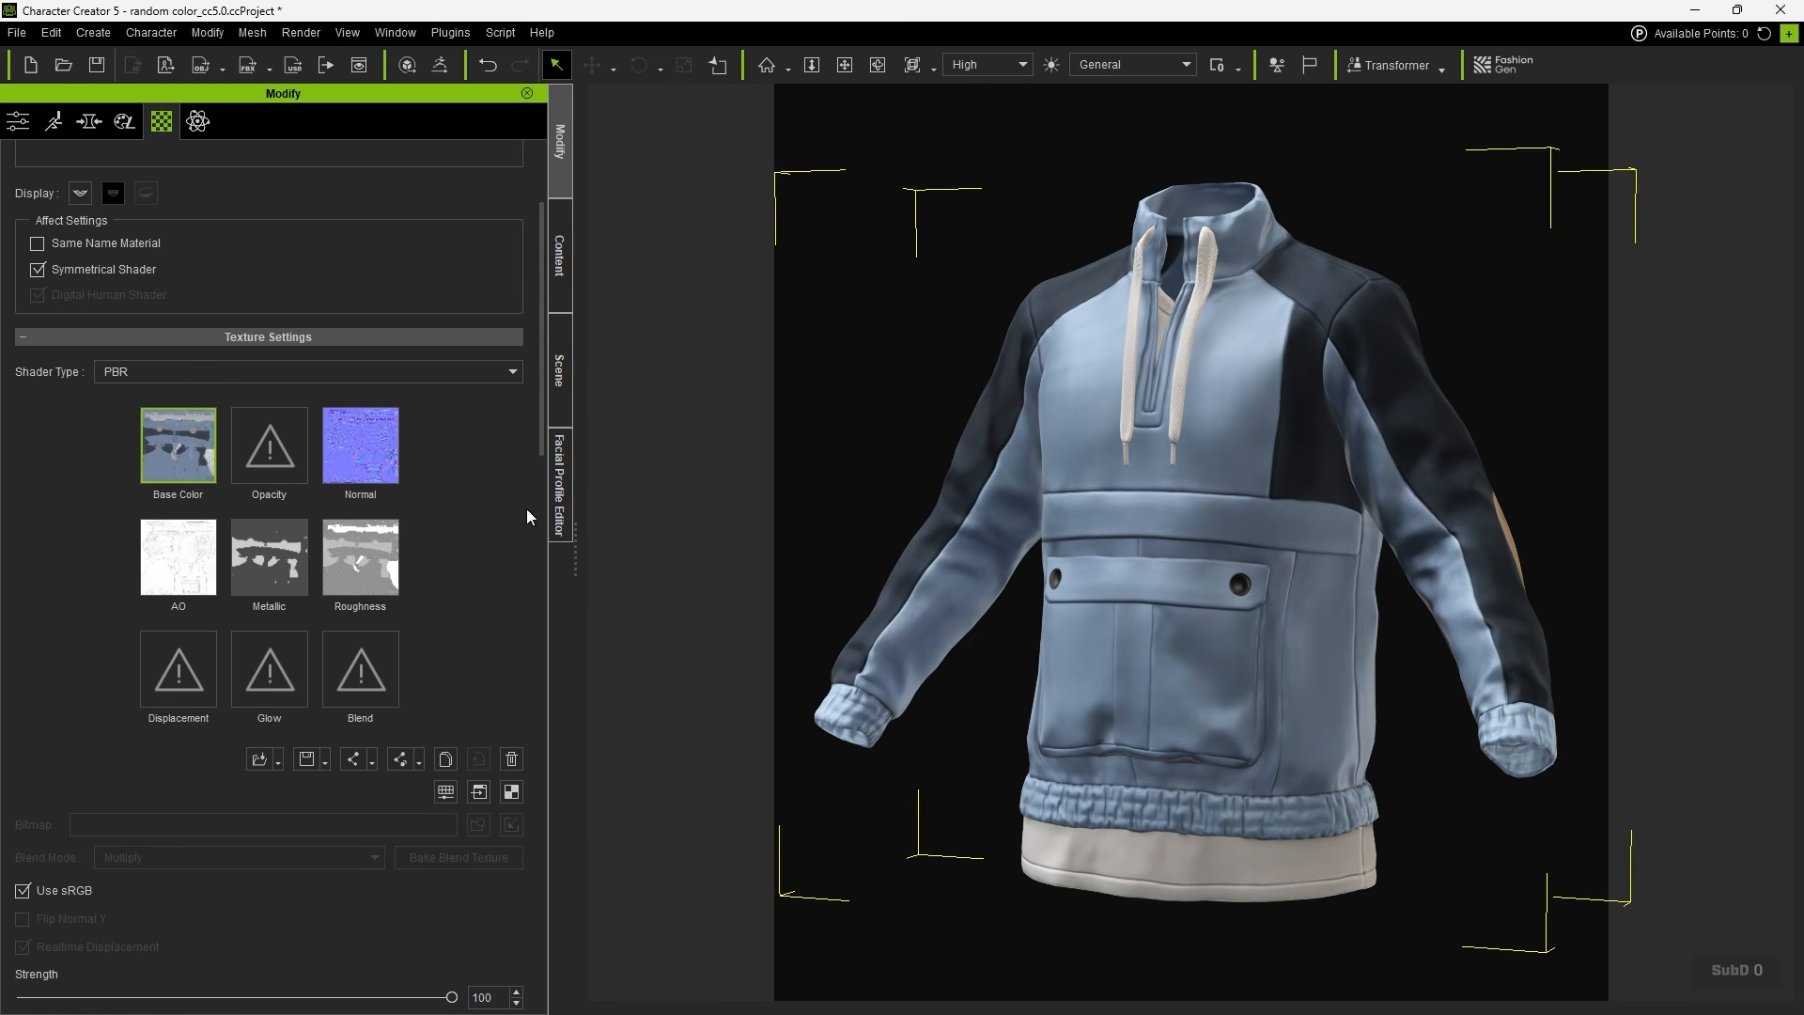
{"action": "left_click", "coordinate": [513, 793]}
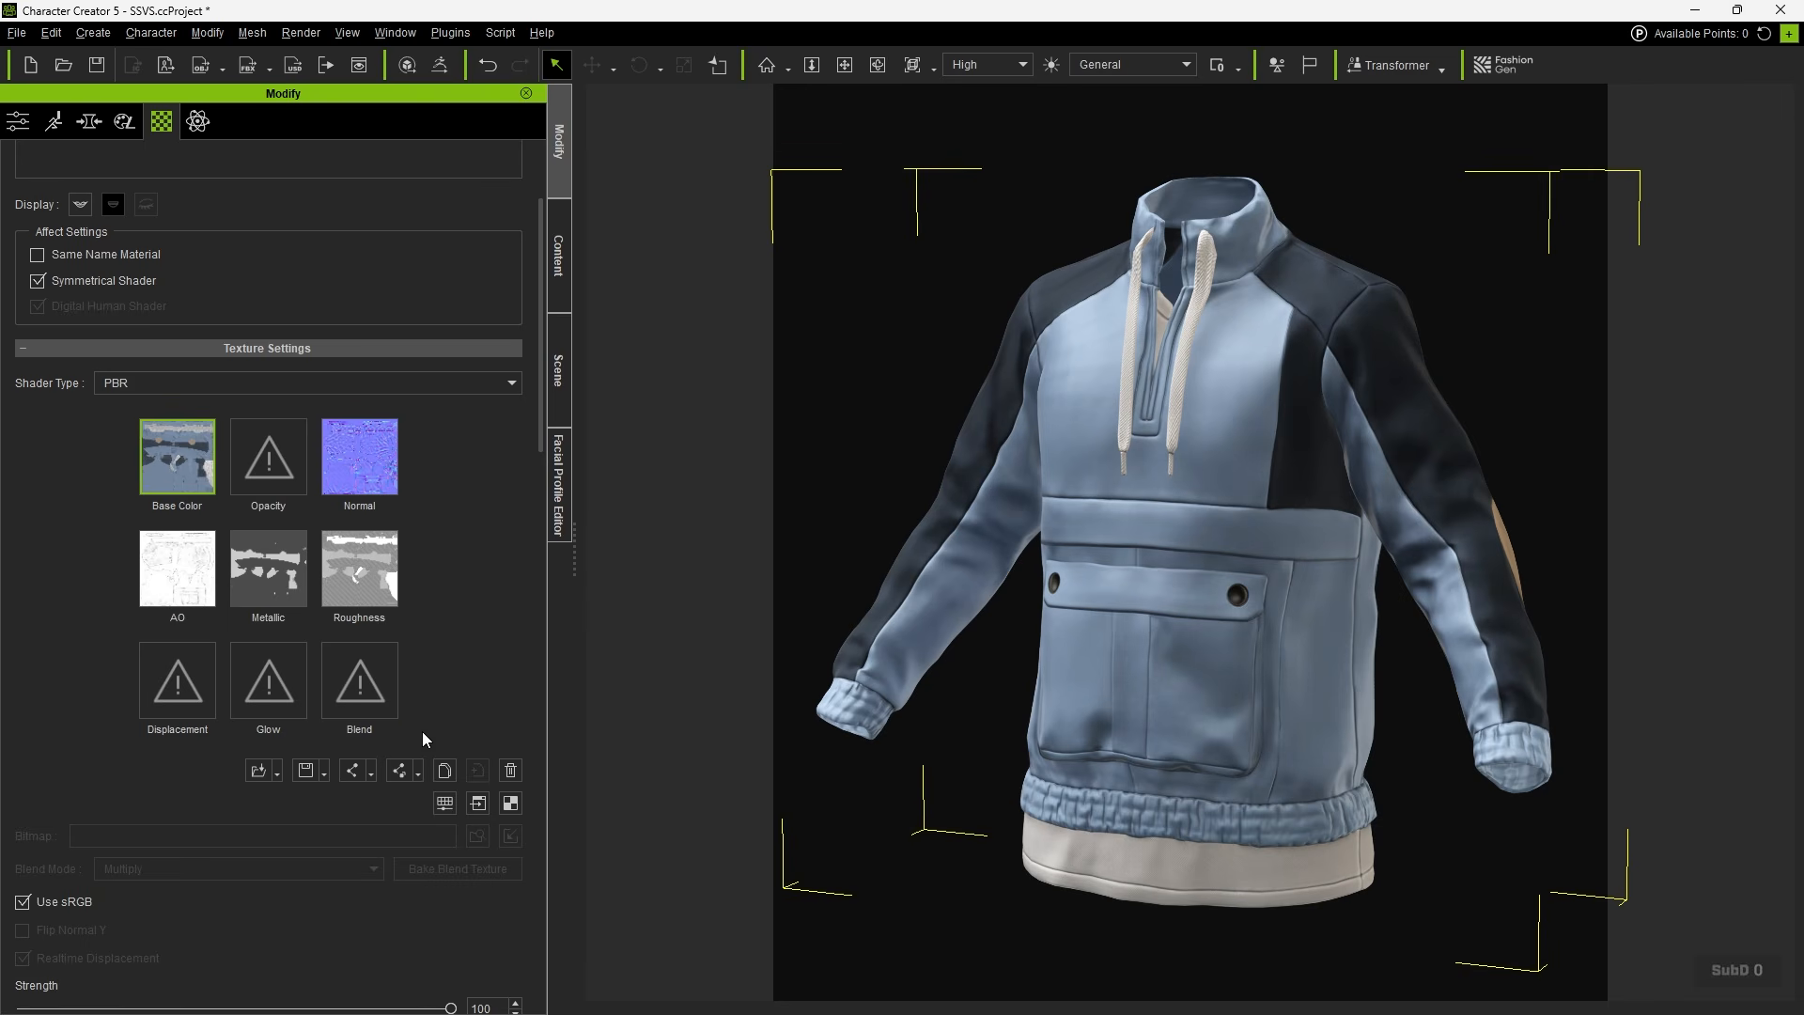
{"action": "left_click", "coordinate": [479, 804]}
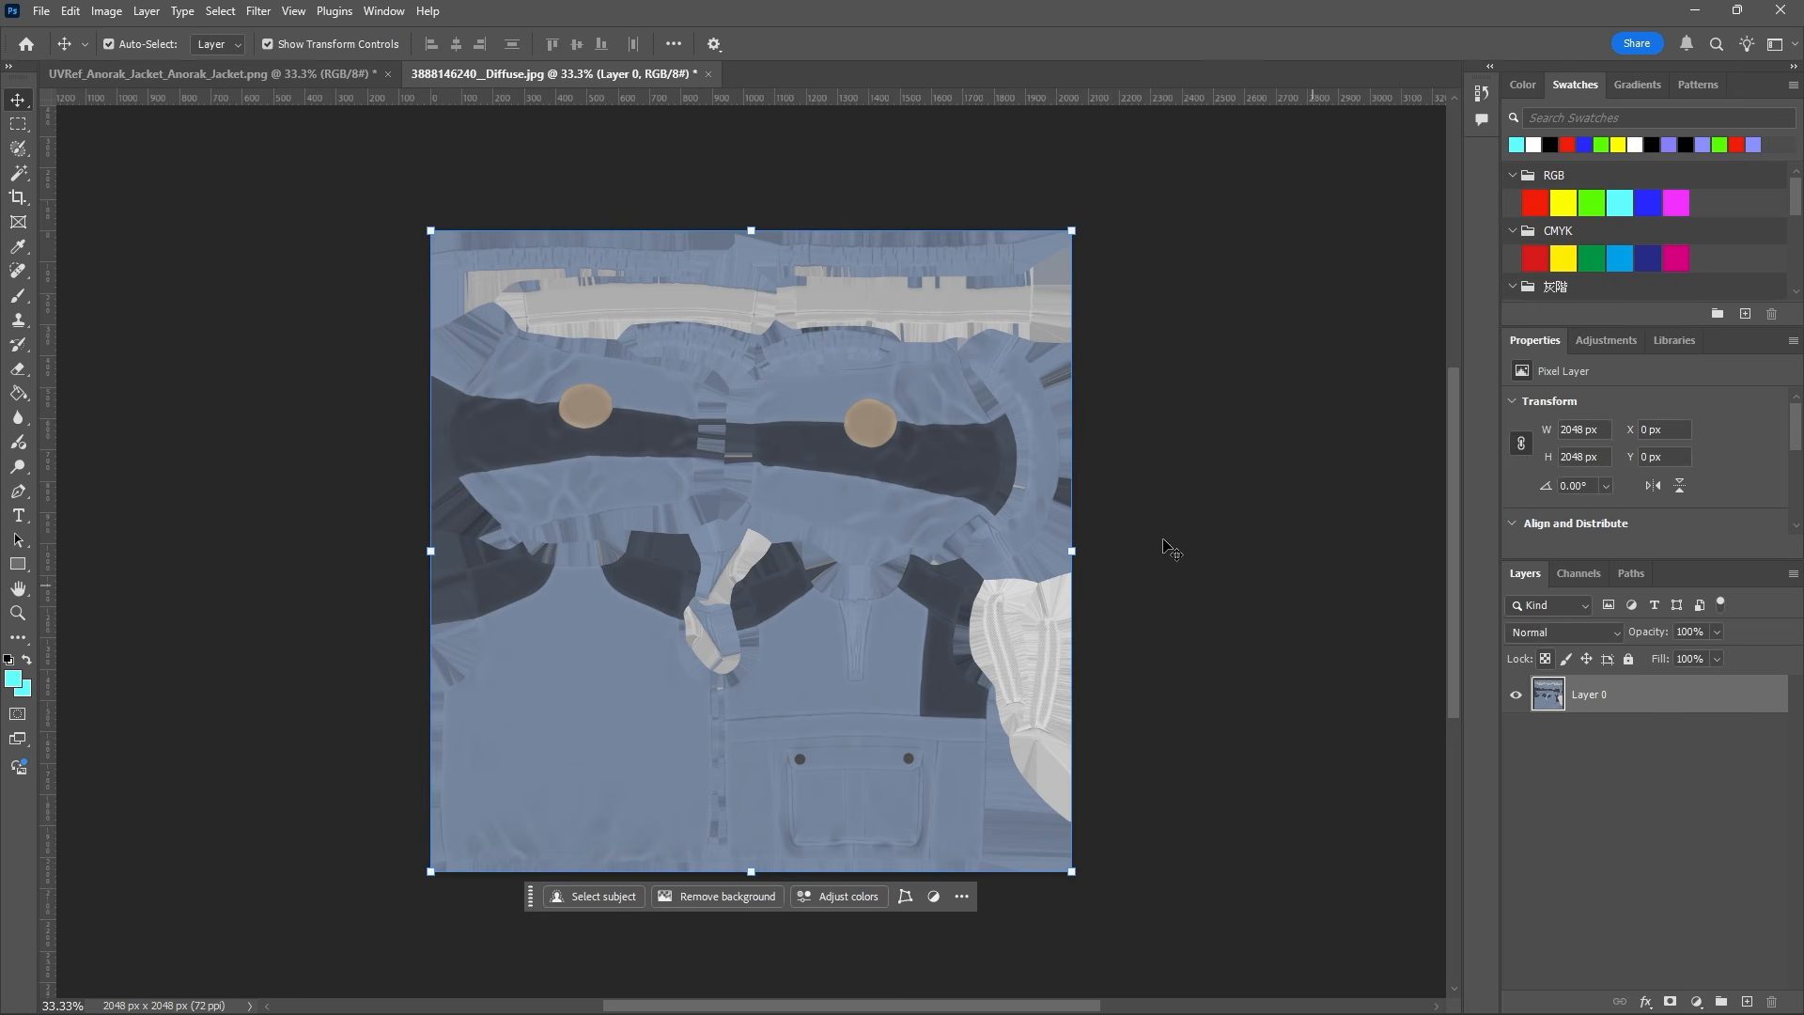
Paste the diffuse texture beneath the UV layout in the UVRef_Anorak_Jacket image and set the UV layer's blend mode to Difference.
{"action": "left_click", "coordinate": [205, 73]}
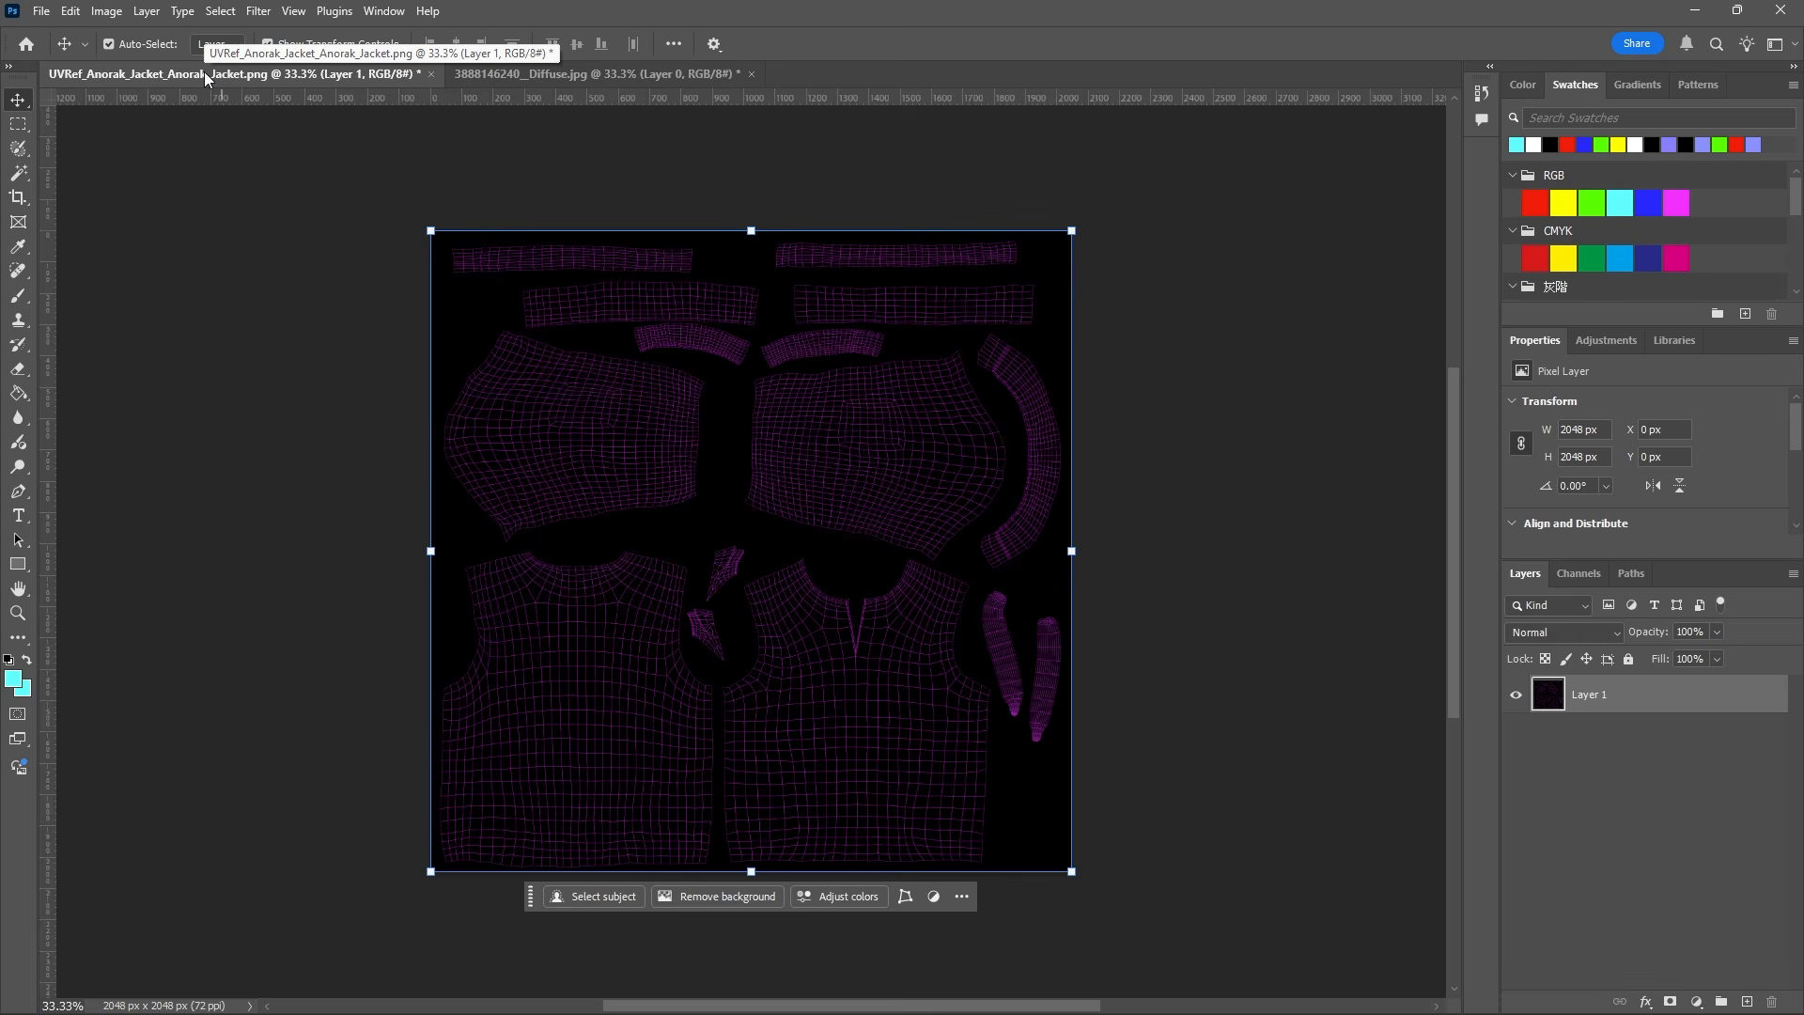
{"action": "key", "text": "ctrl+v"}
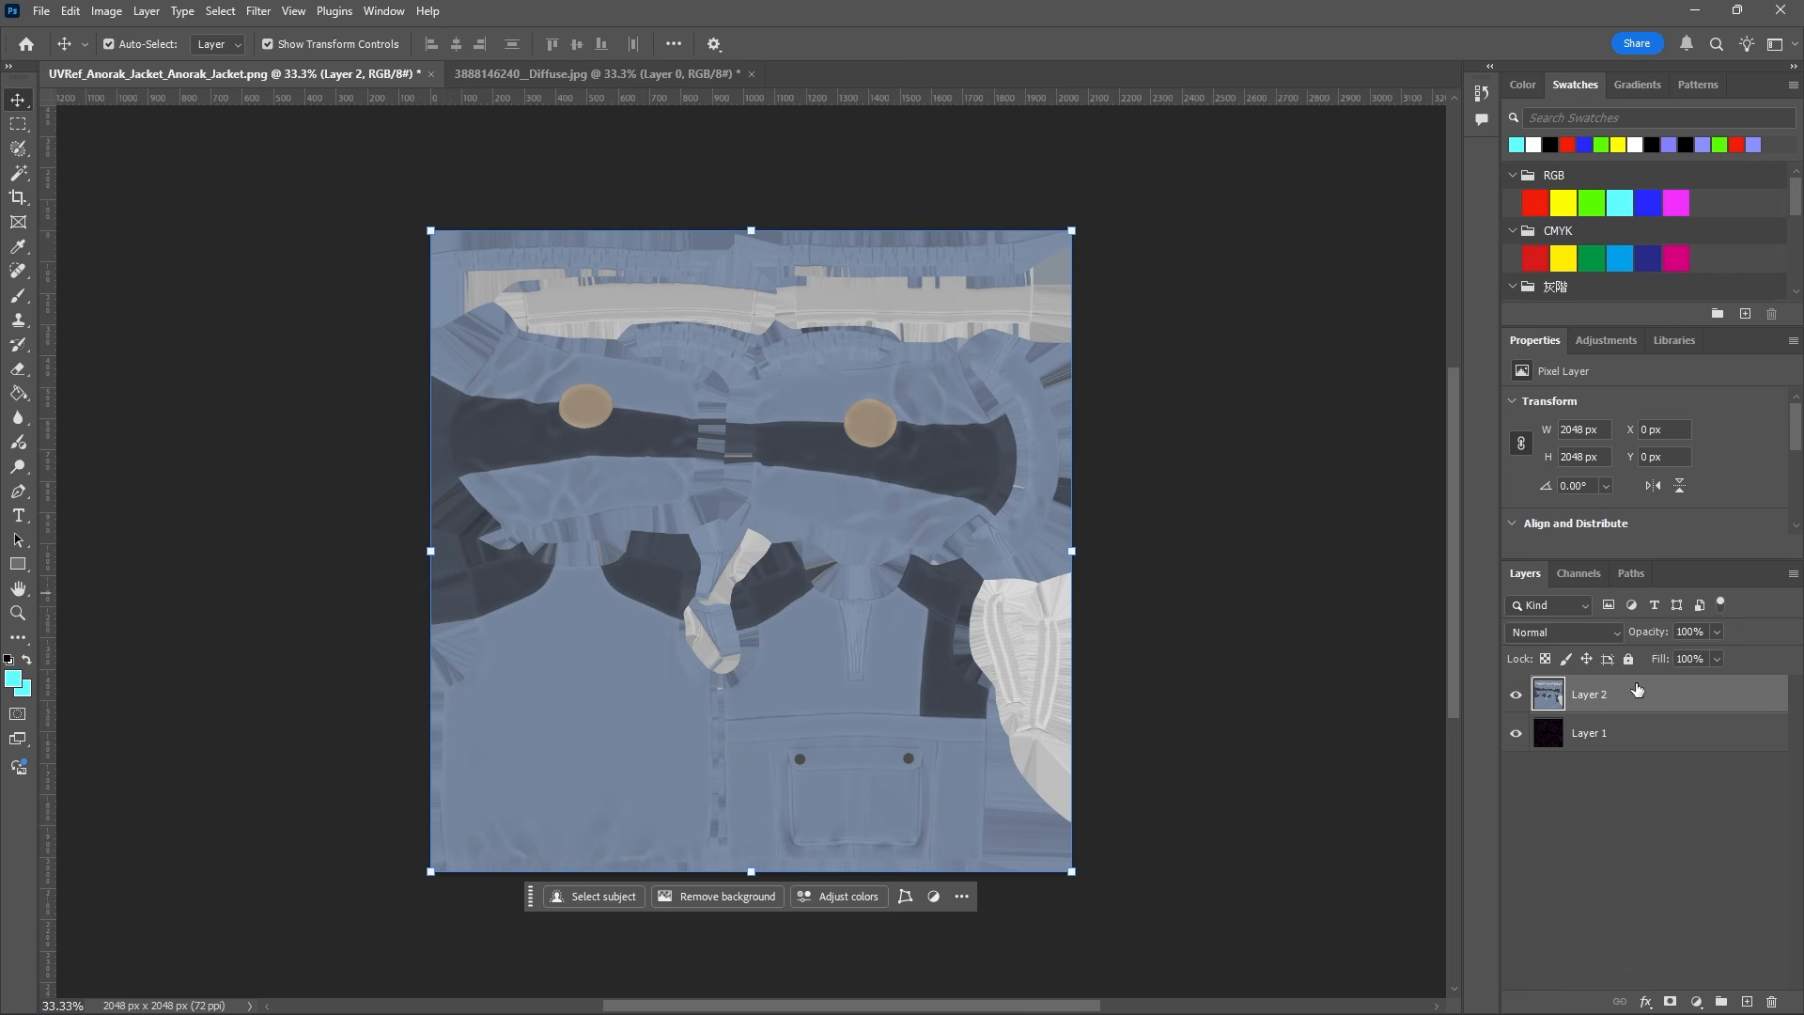
{"action": "left_click_drag", "start_coordinate": [1637, 691], "coordinate": [1659, 756]}
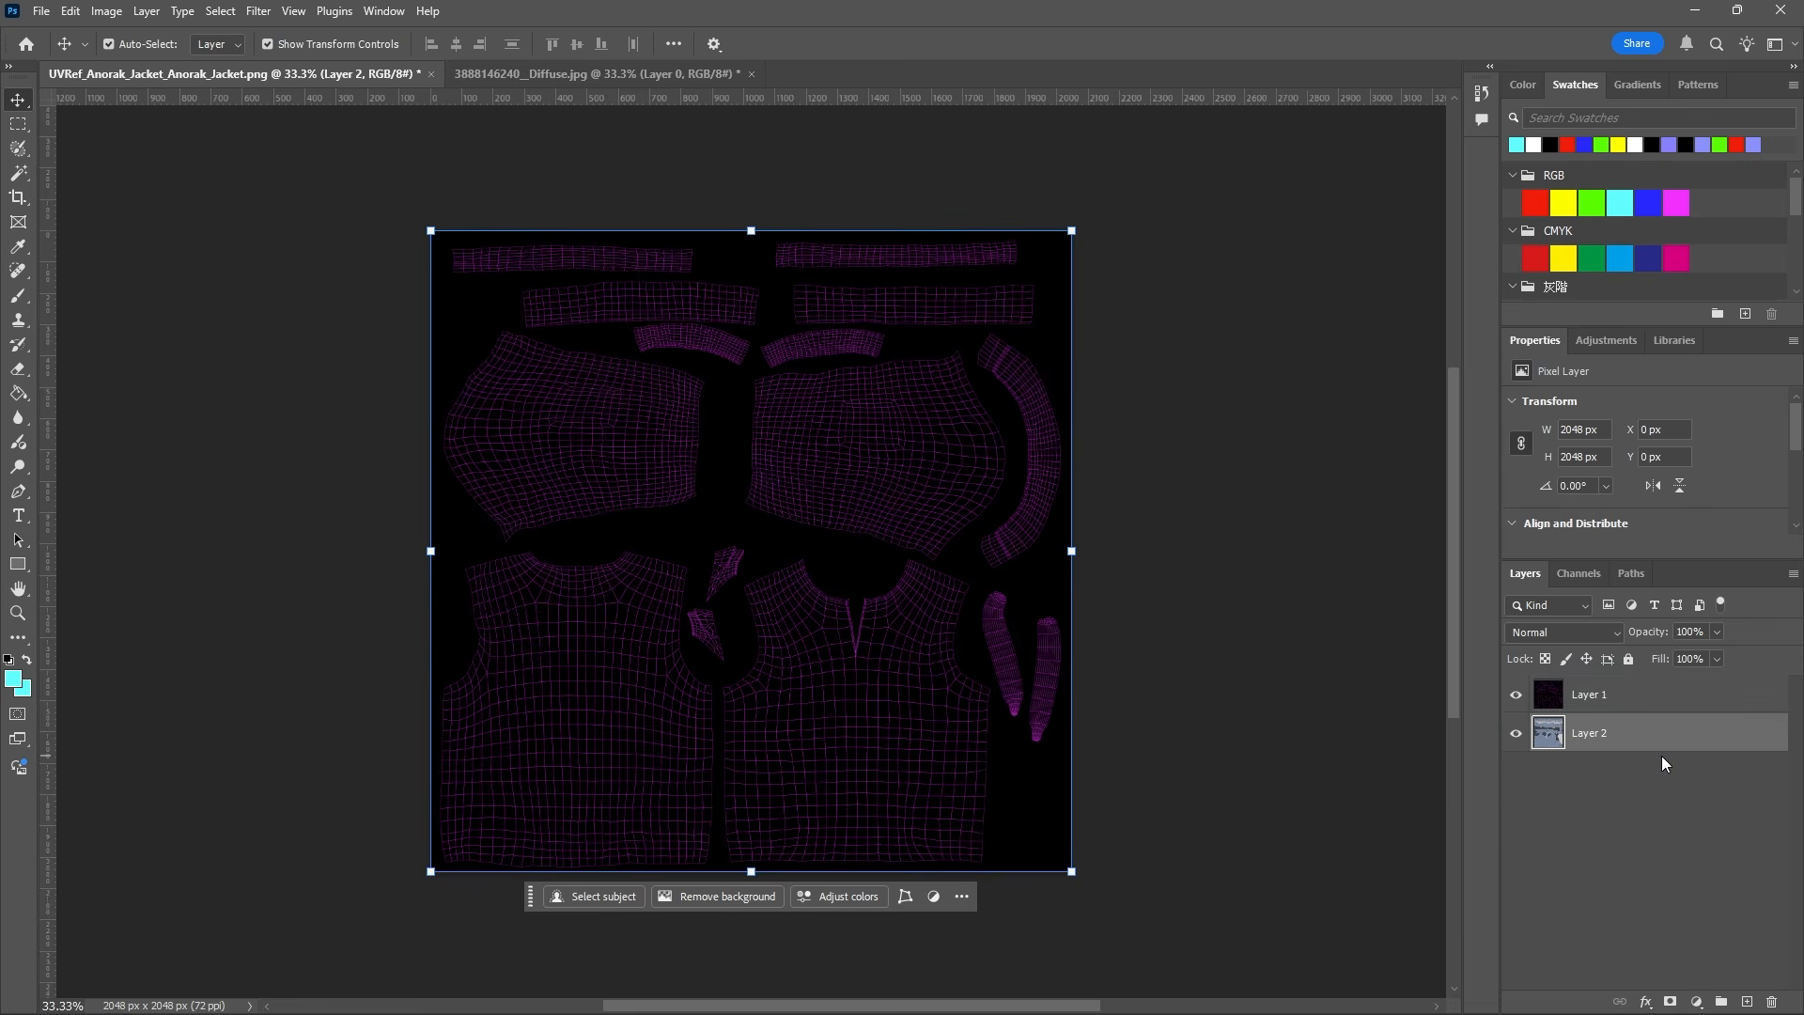
{"action": "left_click", "coordinate": [1631, 695]}
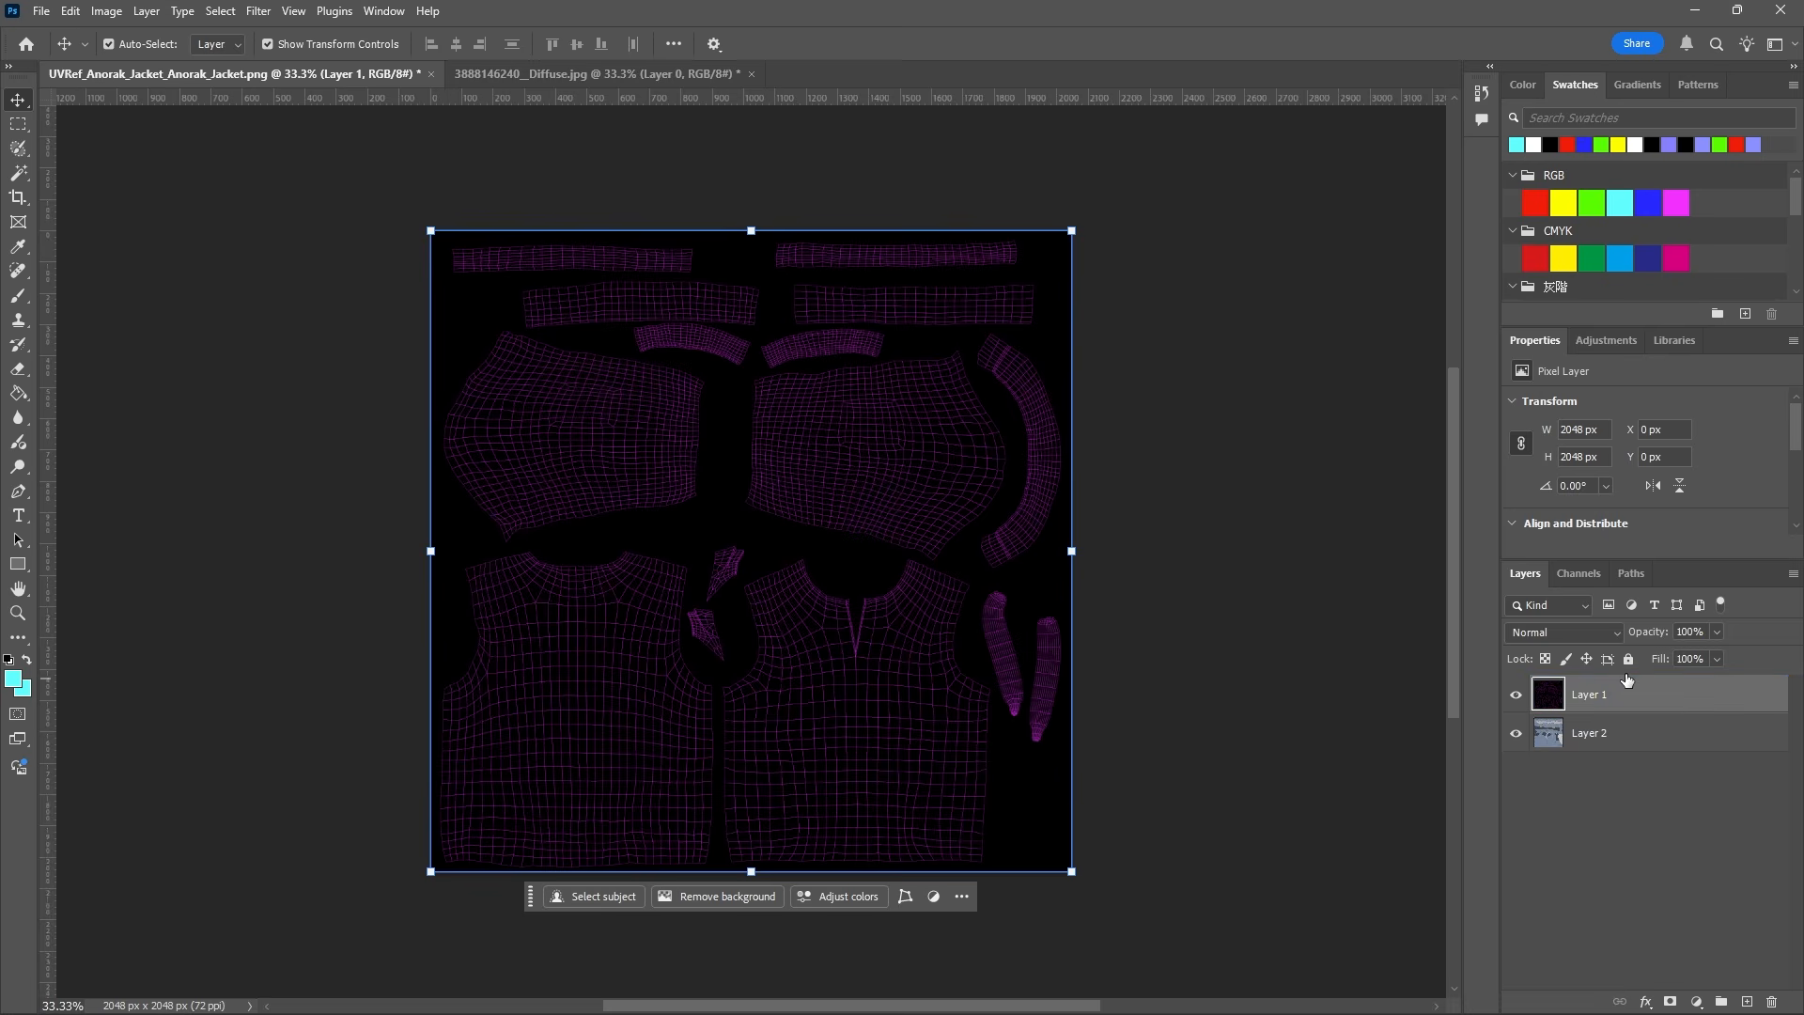
{"action": "left_click", "coordinate": [1602, 632]}
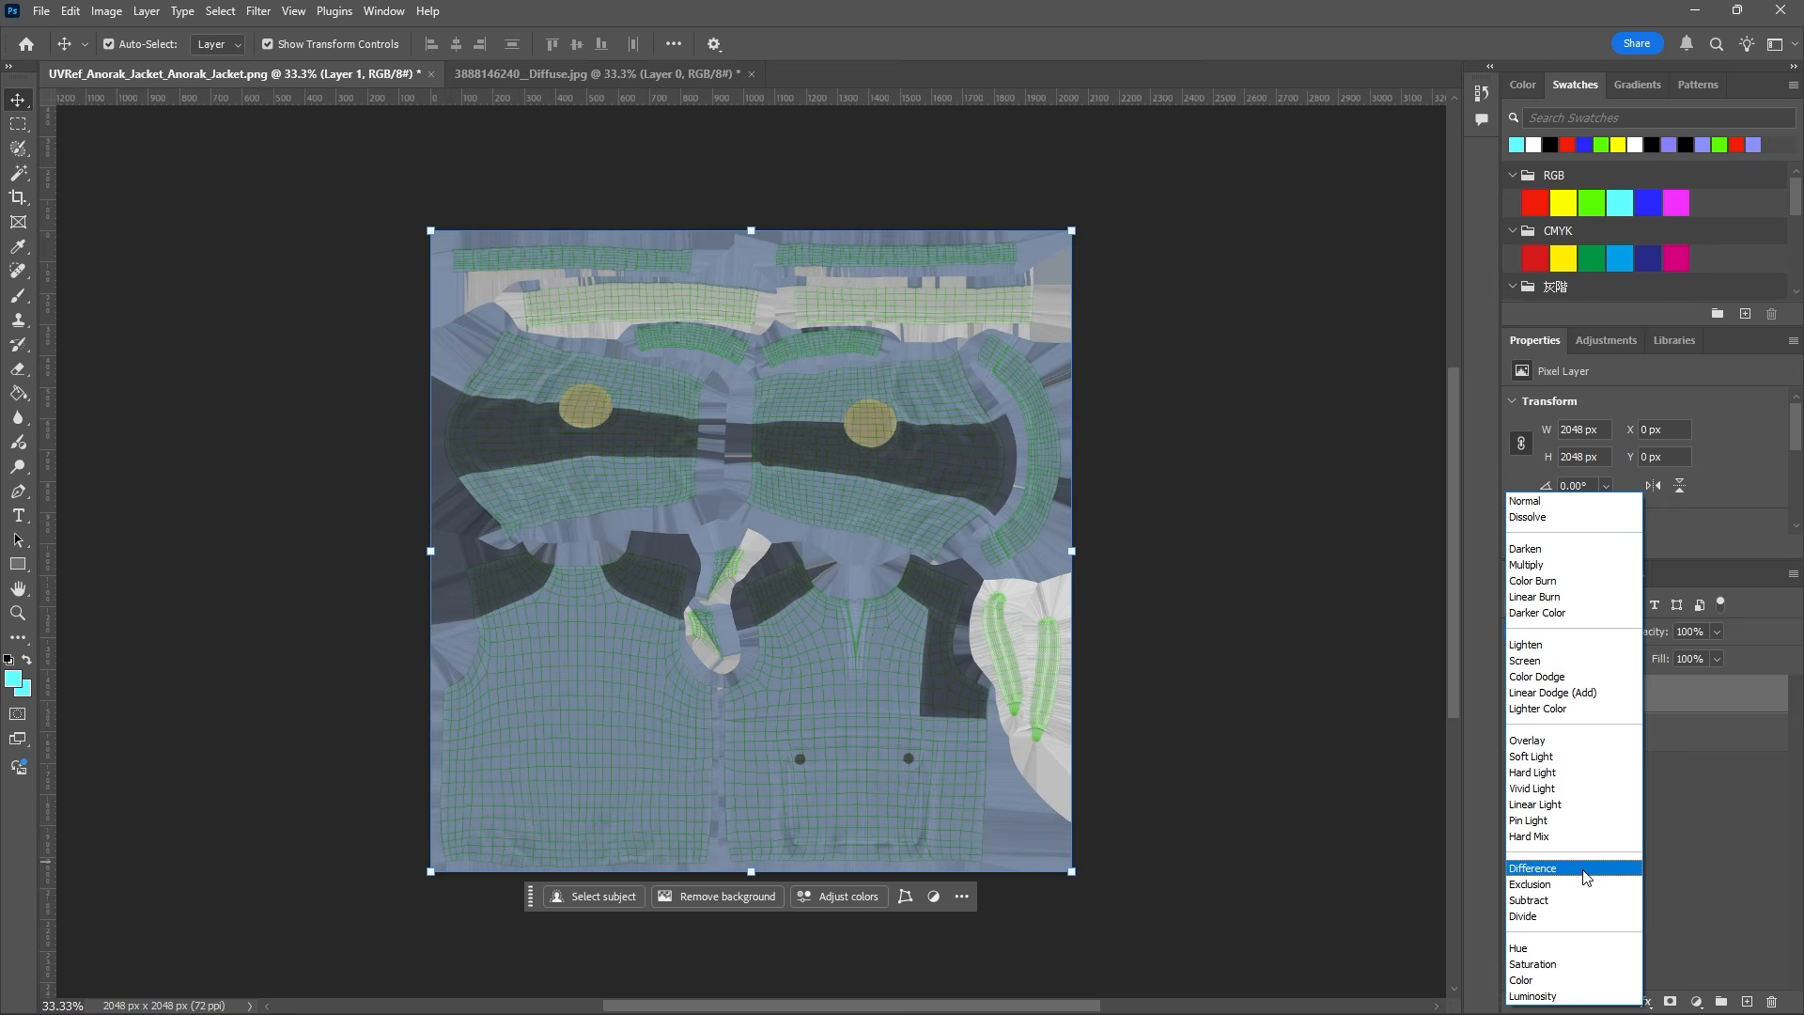
{"action": "left_click", "coordinate": [1585, 876]}
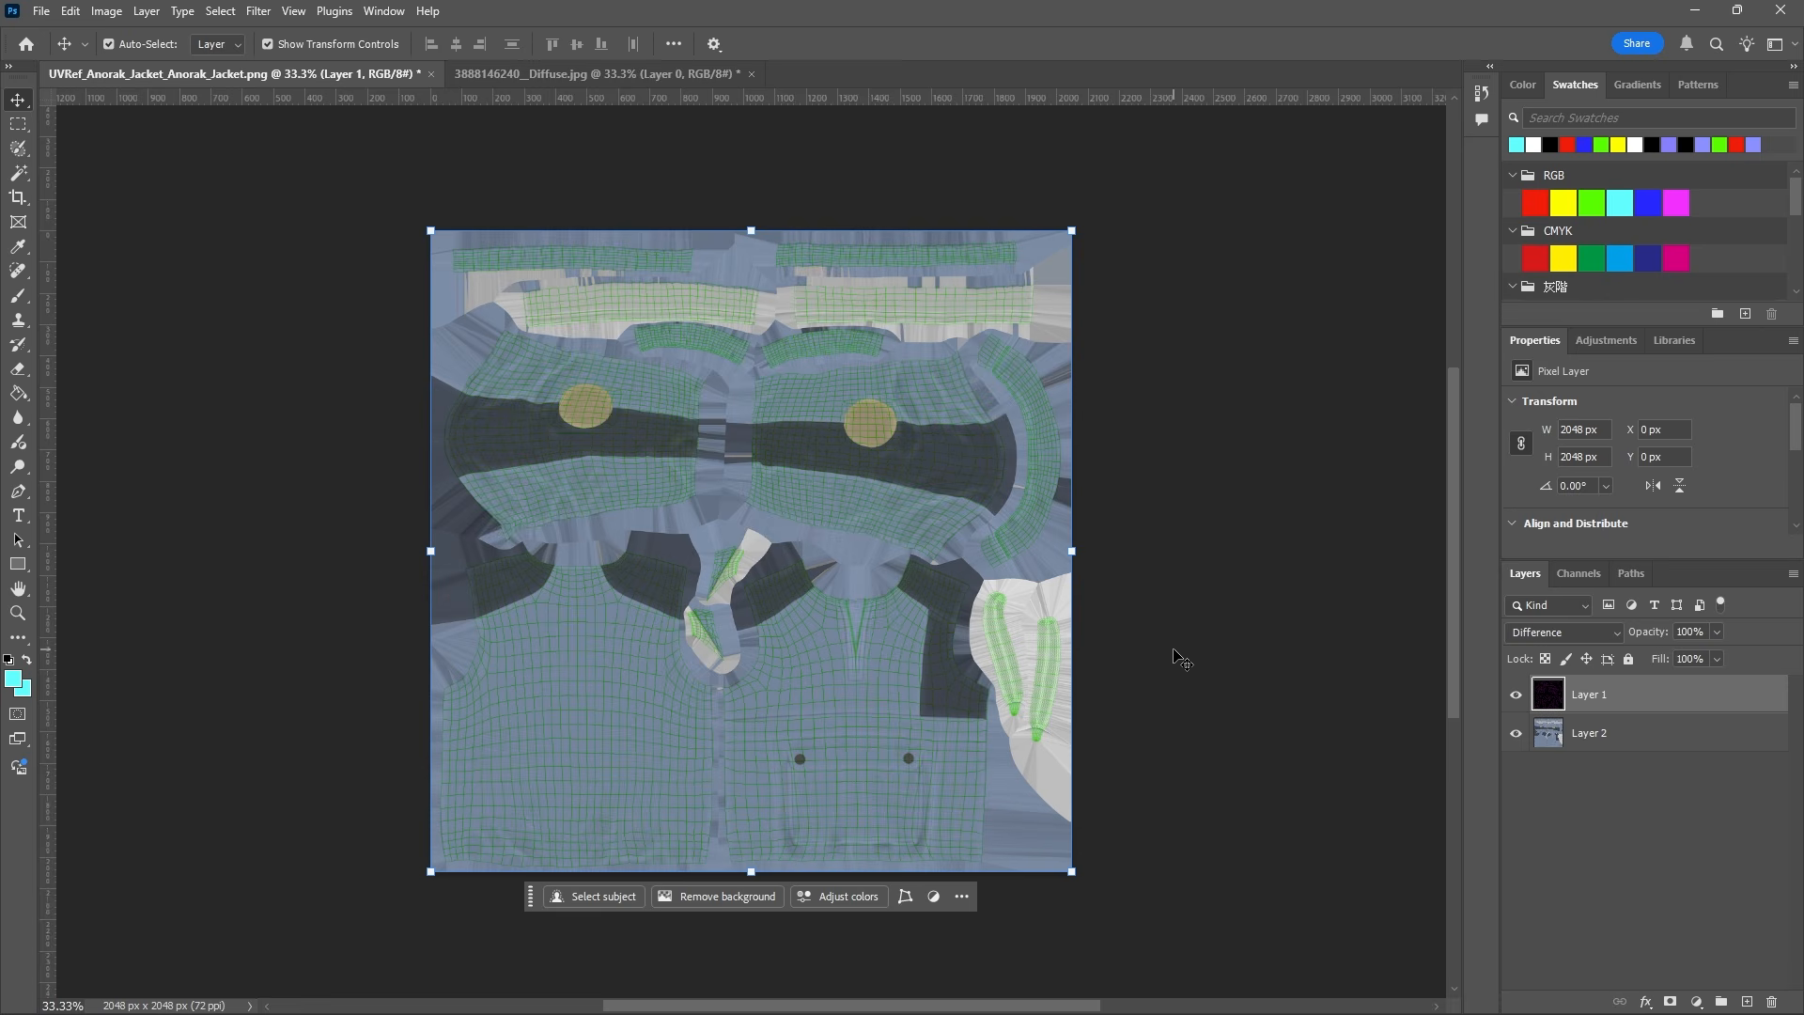
Select the background of the UV layer with the Magic Wand and invert the selection to isolate the UV islands.
{"action": "left_click", "coordinate": [21, 175]}
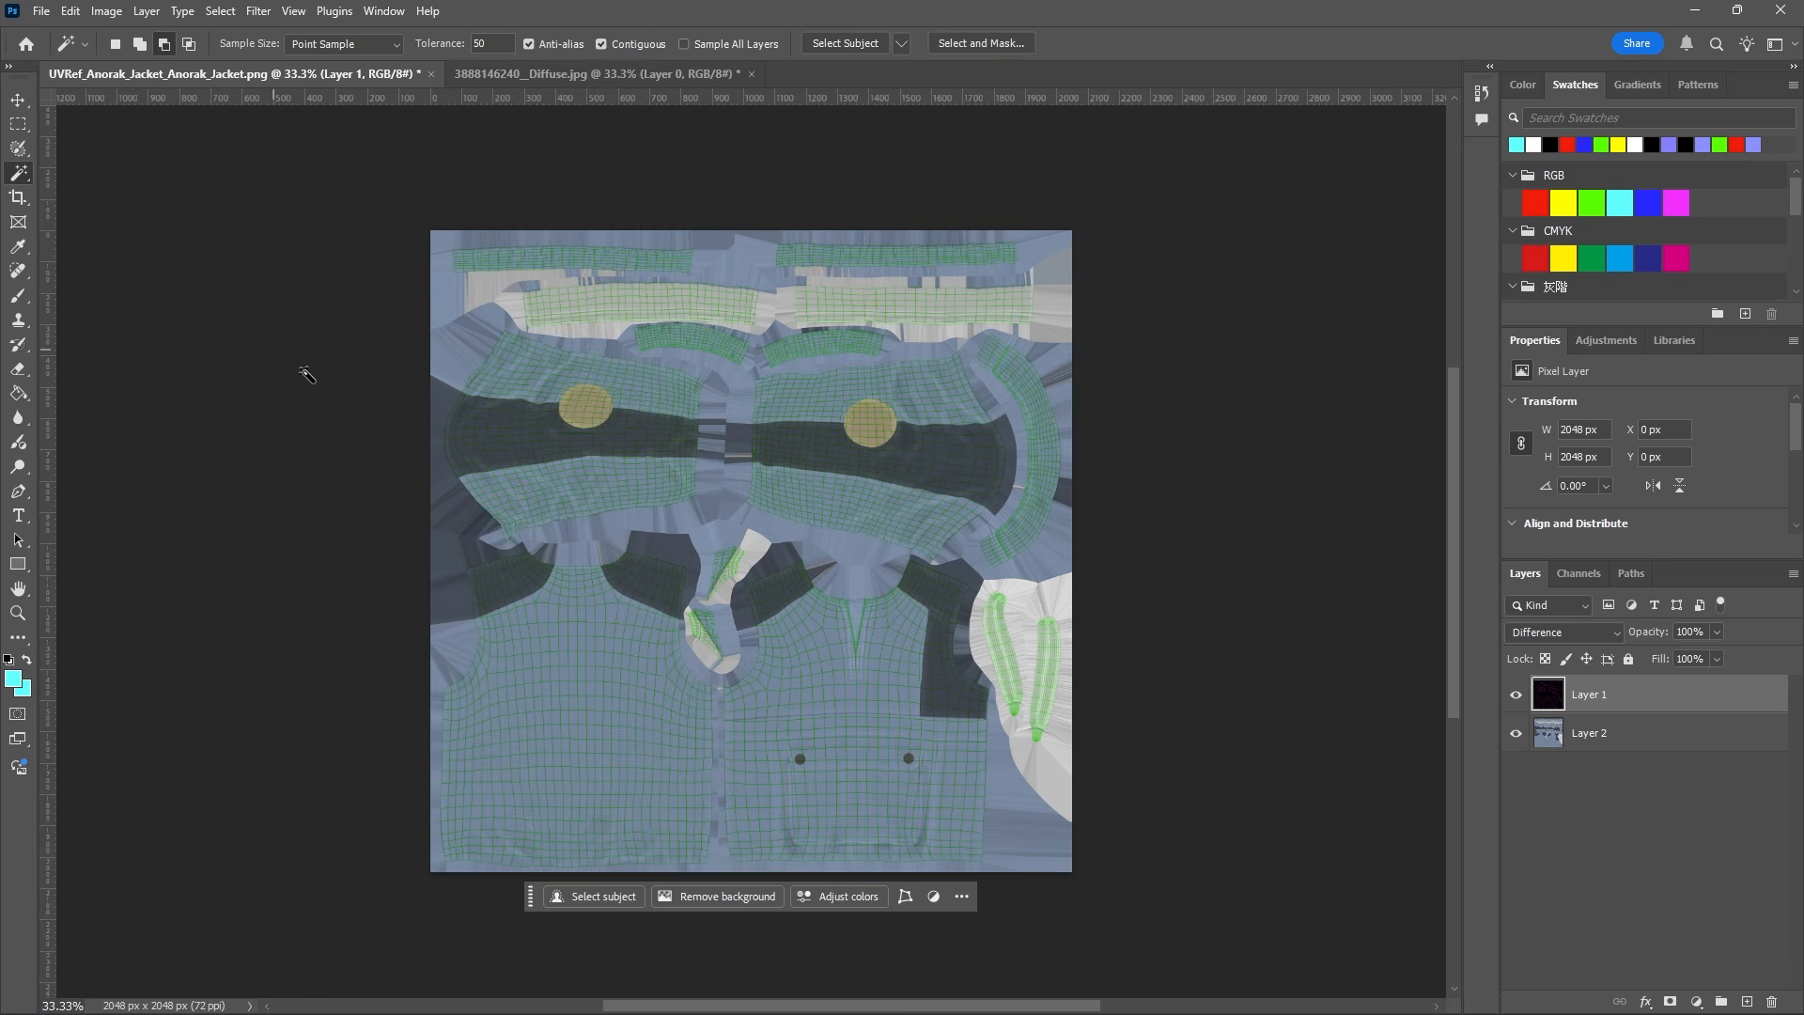
{"action": "left_click", "coordinate": [491, 521]}
{"action": "left_click", "coordinate": [213, 13]}
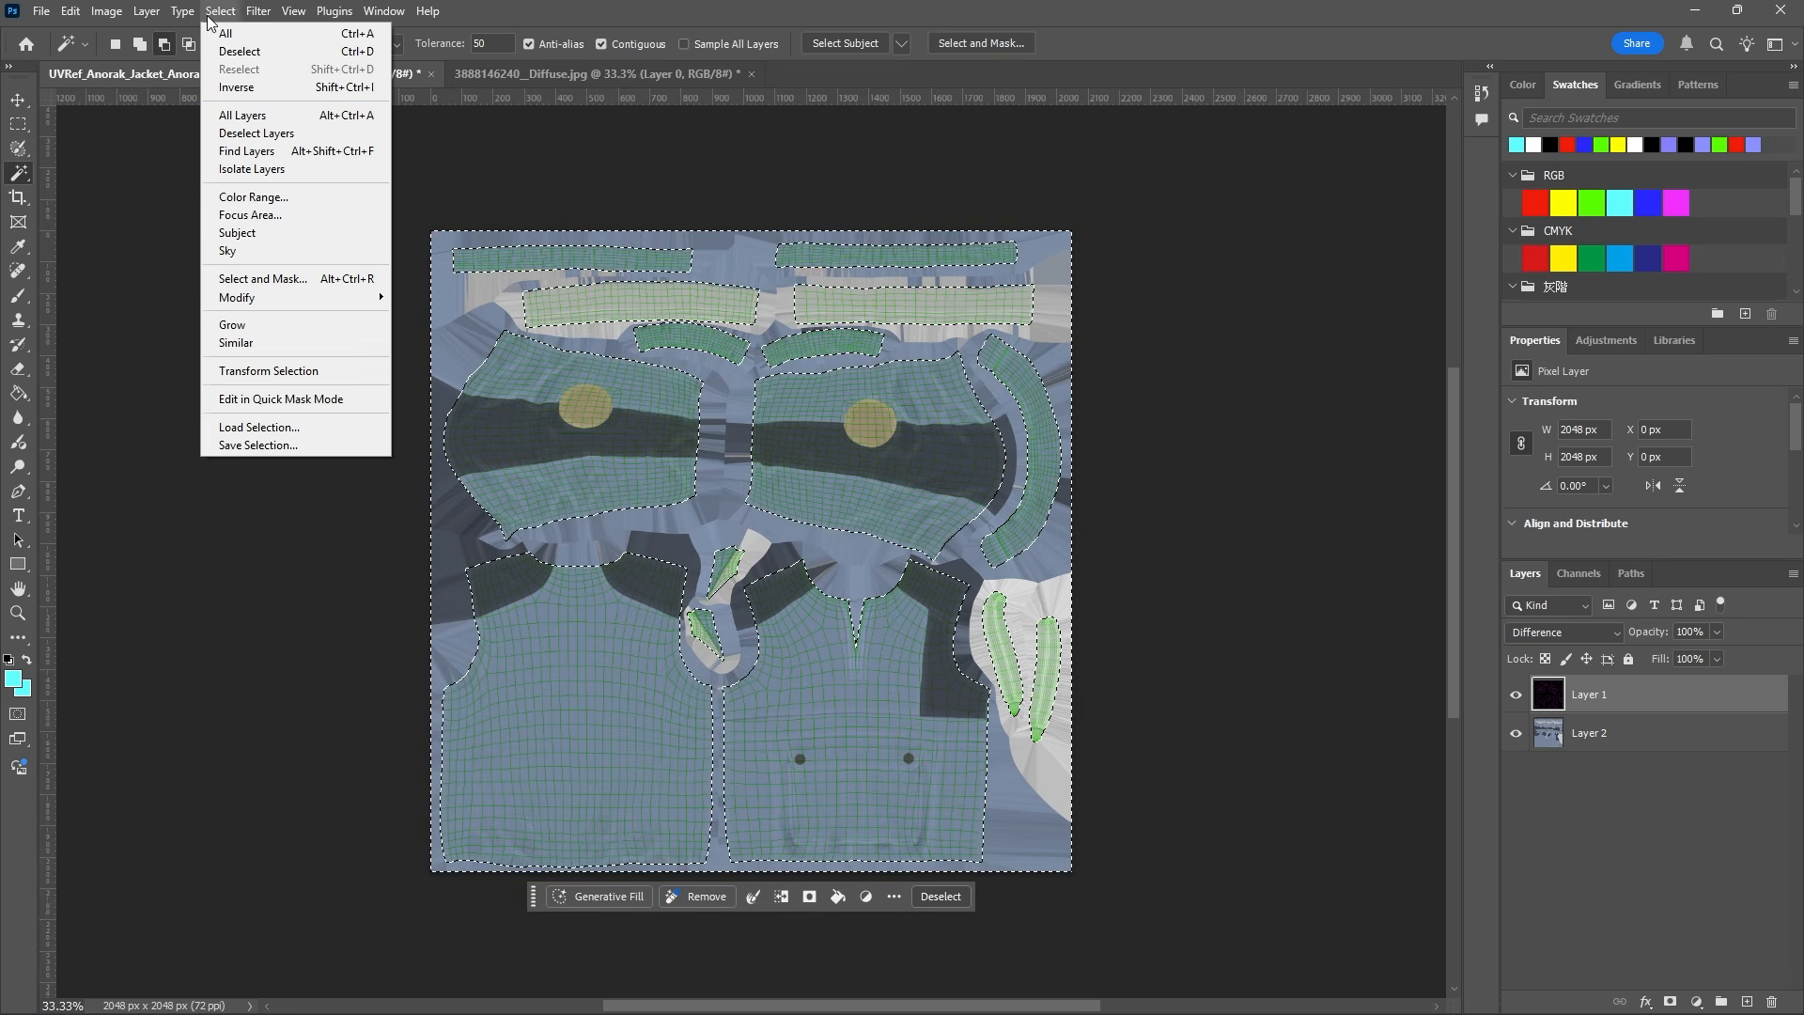
{"action": "left_click", "coordinate": [240, 86]}
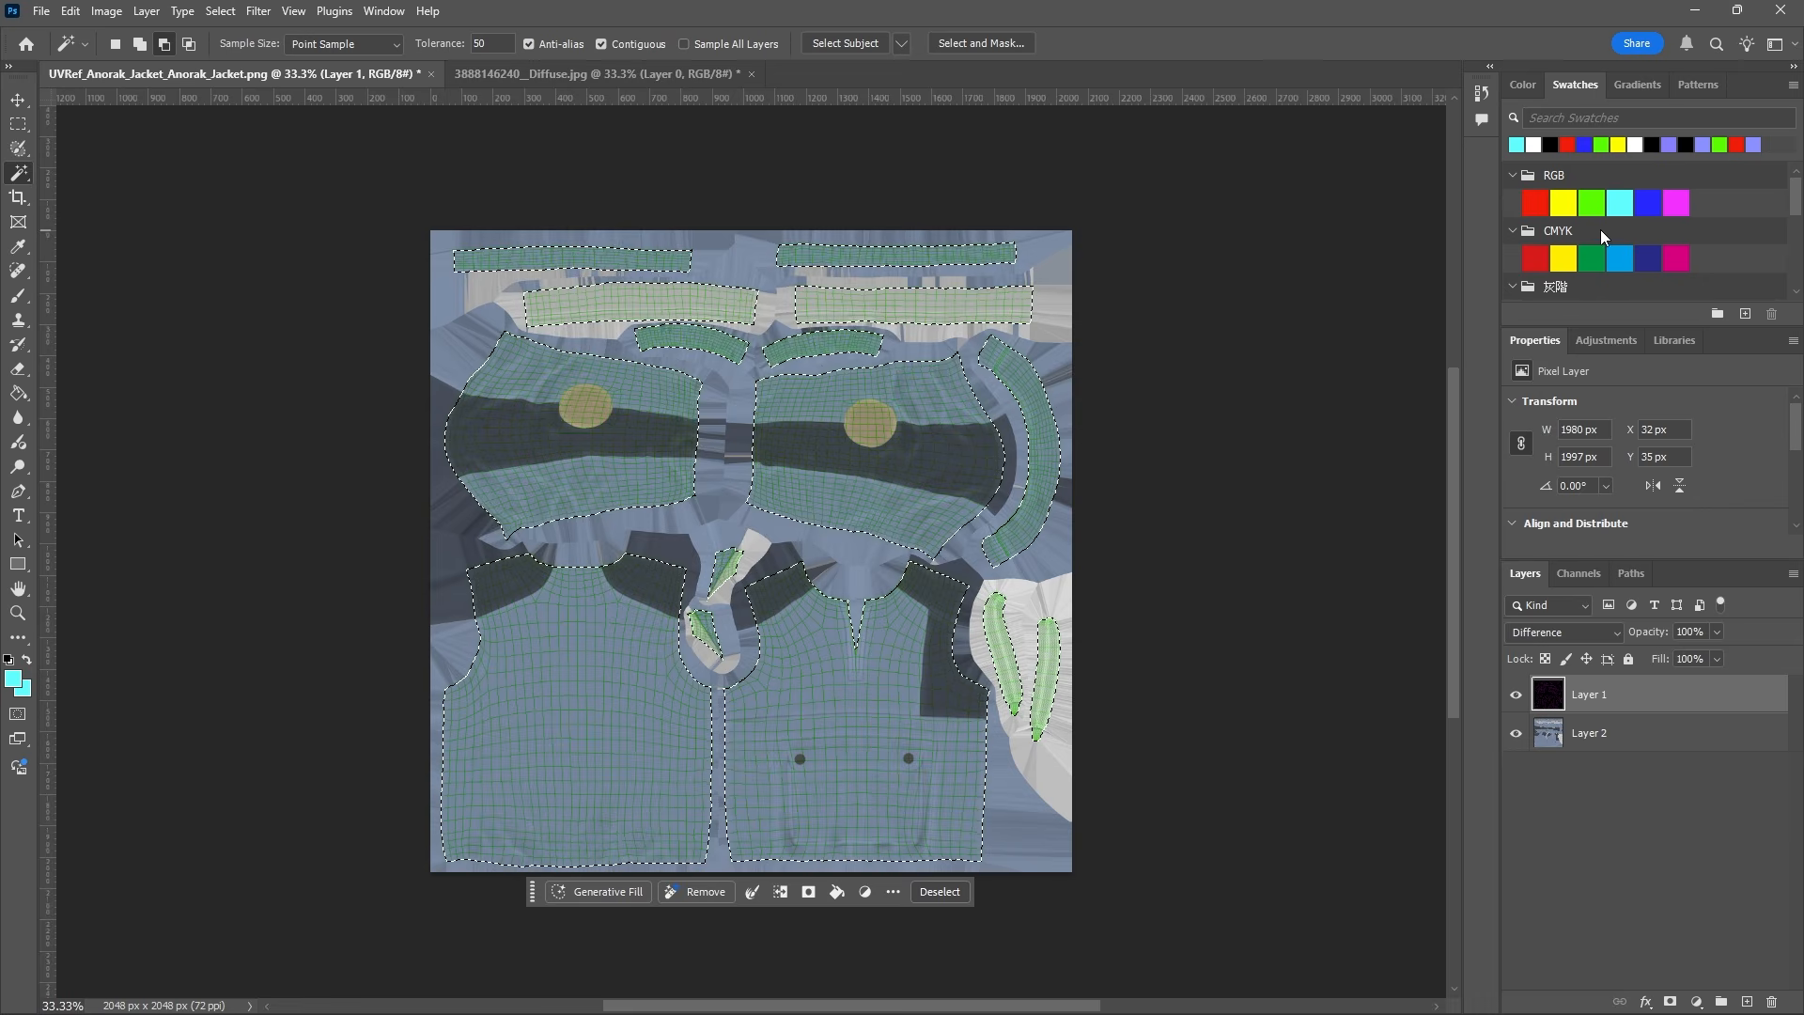
Brush the front and back torso islands with RGB red, and check the fill with the diffuse layer hidden briefly.
{"action": "left_click", "coordinate": [1536, 203]}
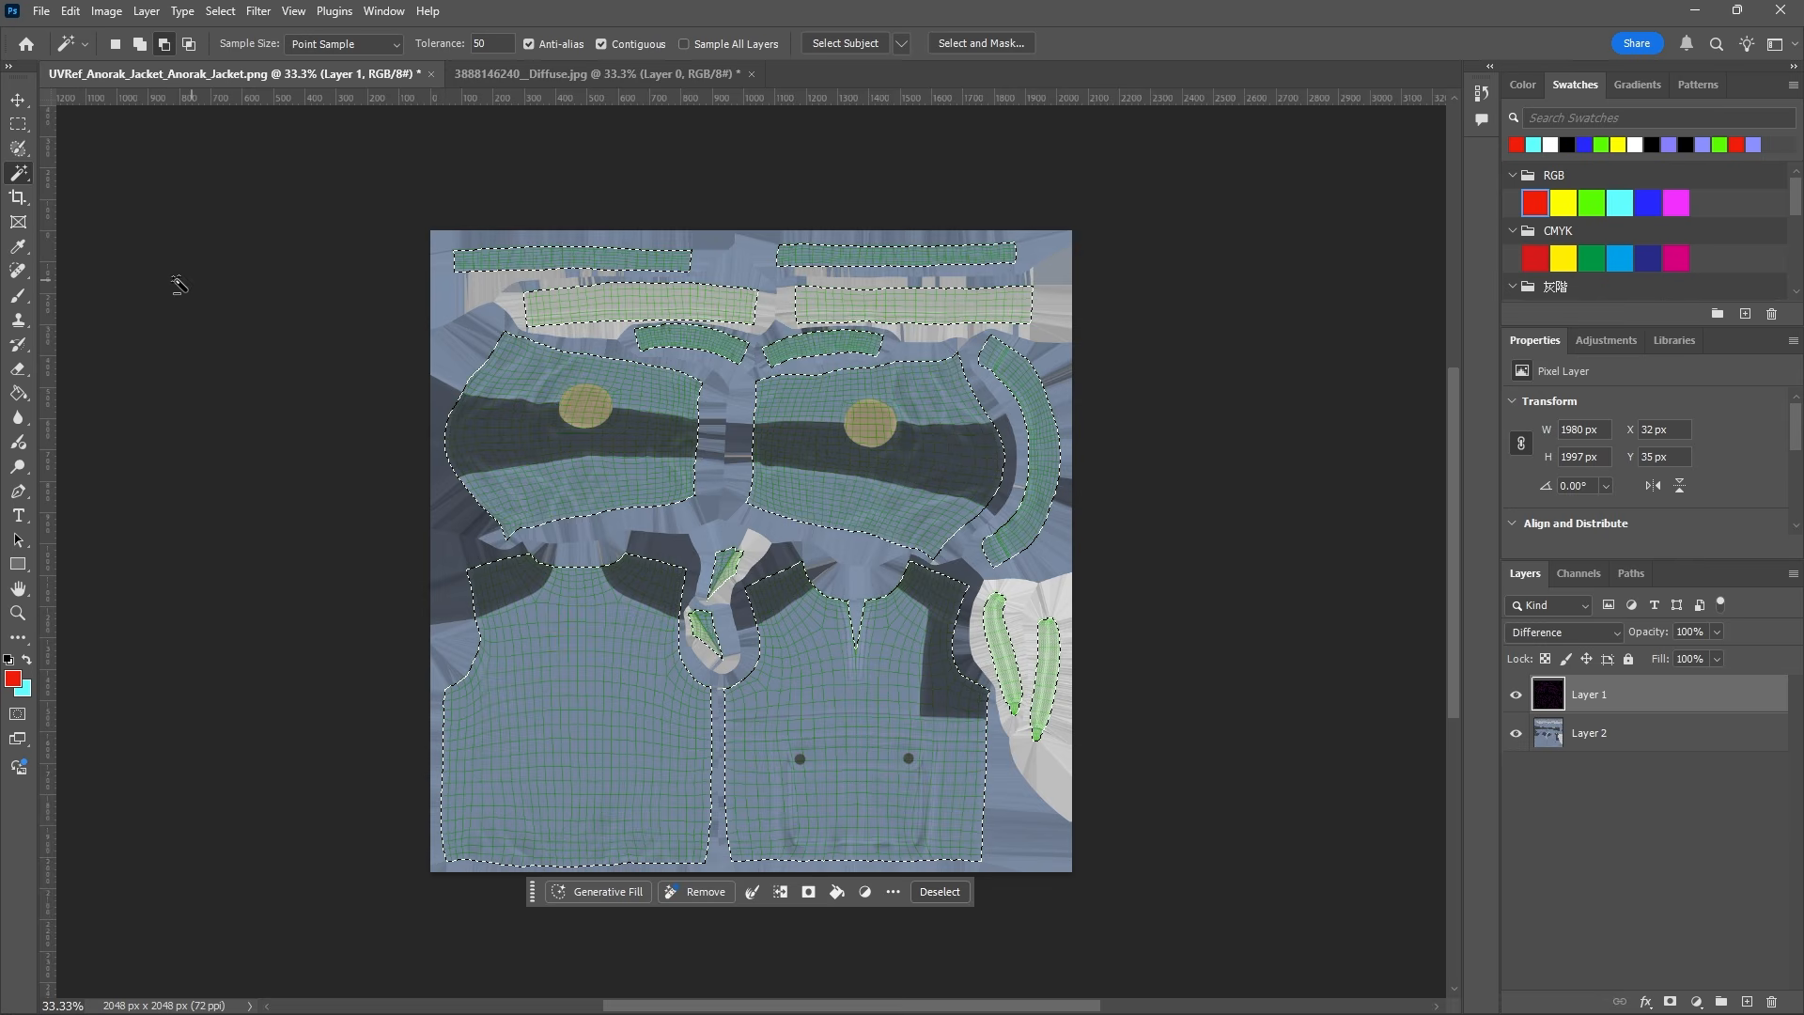
{"action": "left_click", "coordinate": [19, 297]}
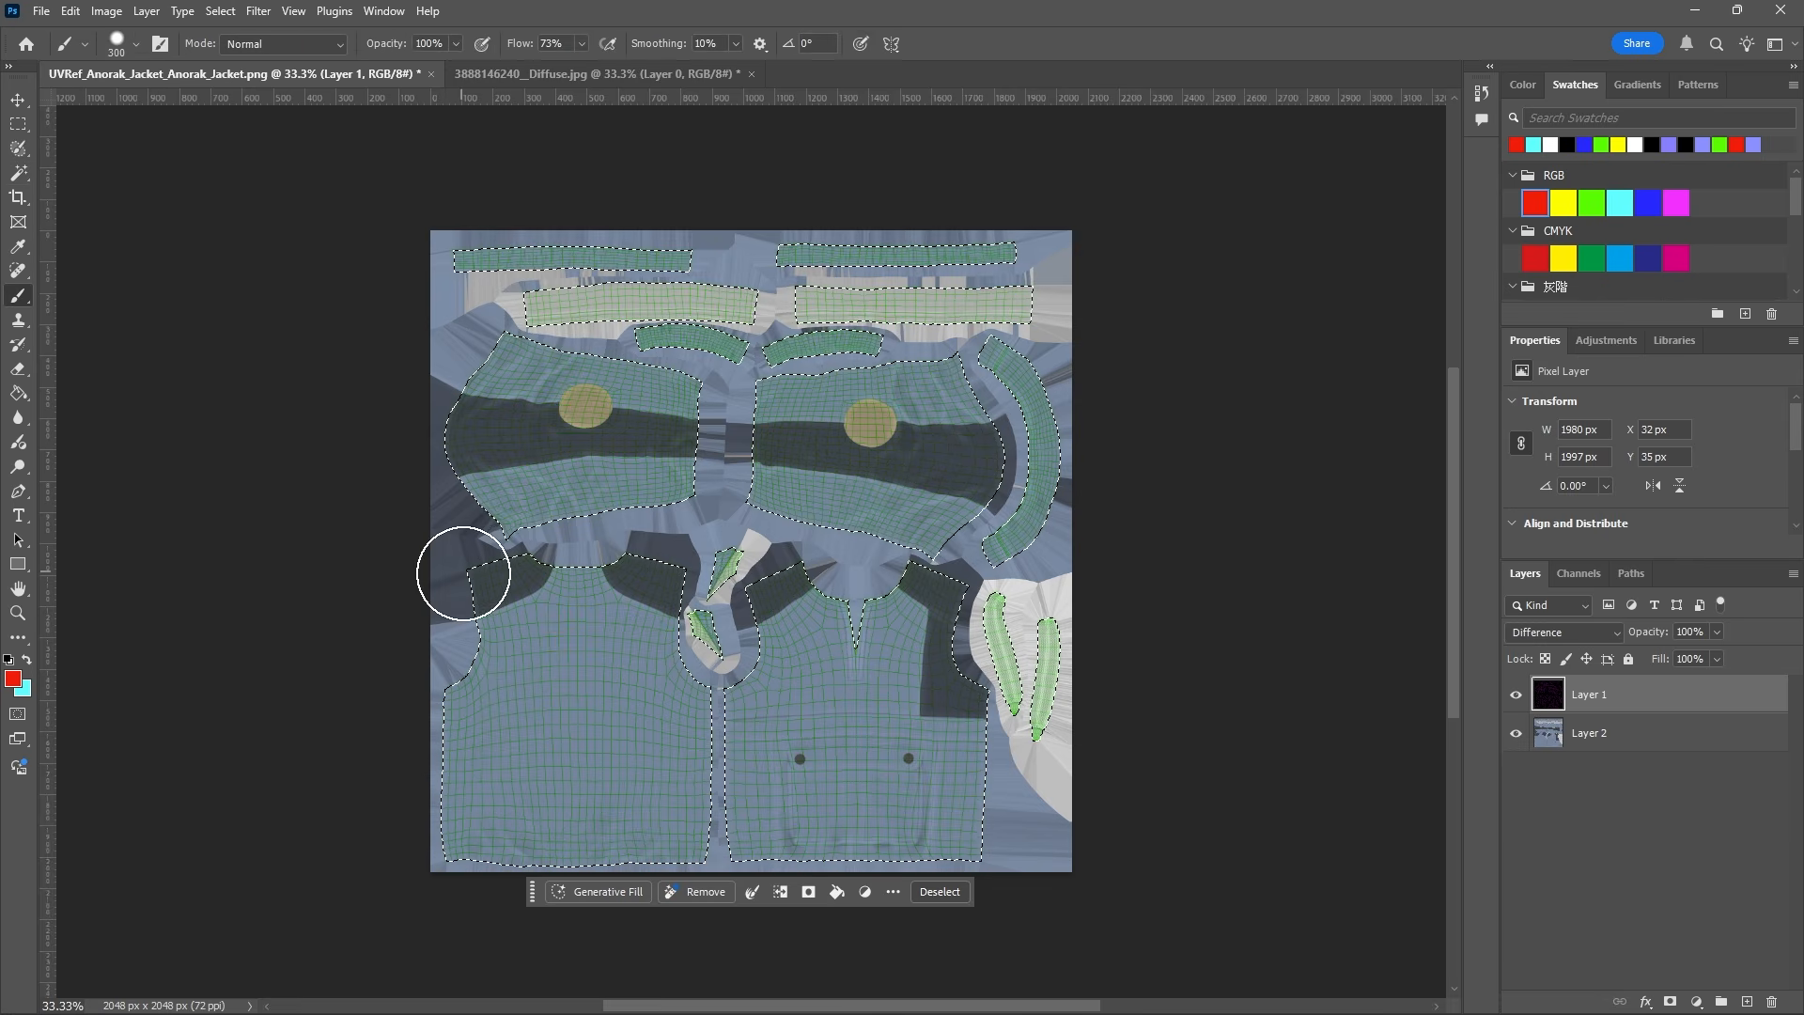
{"action": "mouse_move", "coordinate": [777, 644]}
{"action": "left_mouse_down"}
{"action": "mouse_move", "coordinate": [927, 725]}
{"action": "mouse_move", "coordinate": [419, 834]}
{"action": "mouse_move", "coordinate": [956, 780]}
{"action": "mouse_move", "coordinate": [930, 637]}
{"action": "mouse_move", "coordinate": [902, 604]}
{"action": "mouse_move", "coordinate": [759, 618]}
{"action": "mouse_move", "coordinate": [762, 816]}
{"action": "mouse_move", "coordinate": [944, 728]}
{"action": "left_mouse_up"}
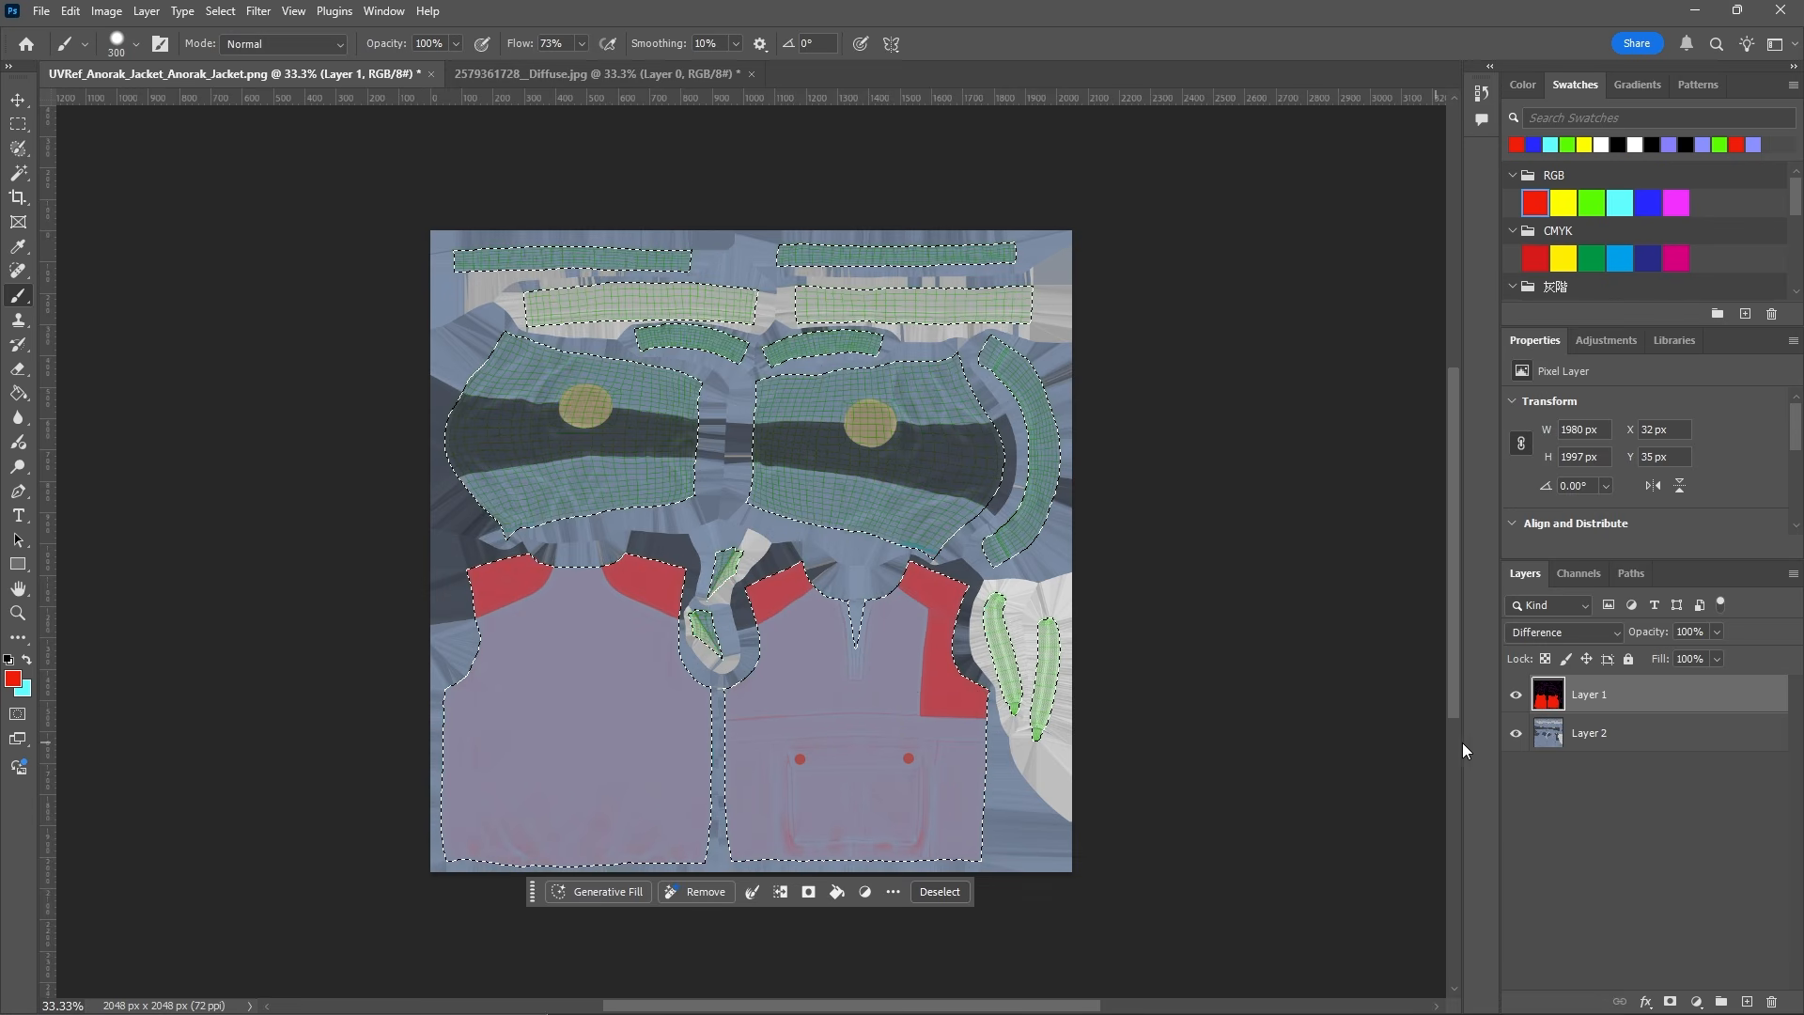
{"action": "left_click", "coordinate": [1515, 737]}
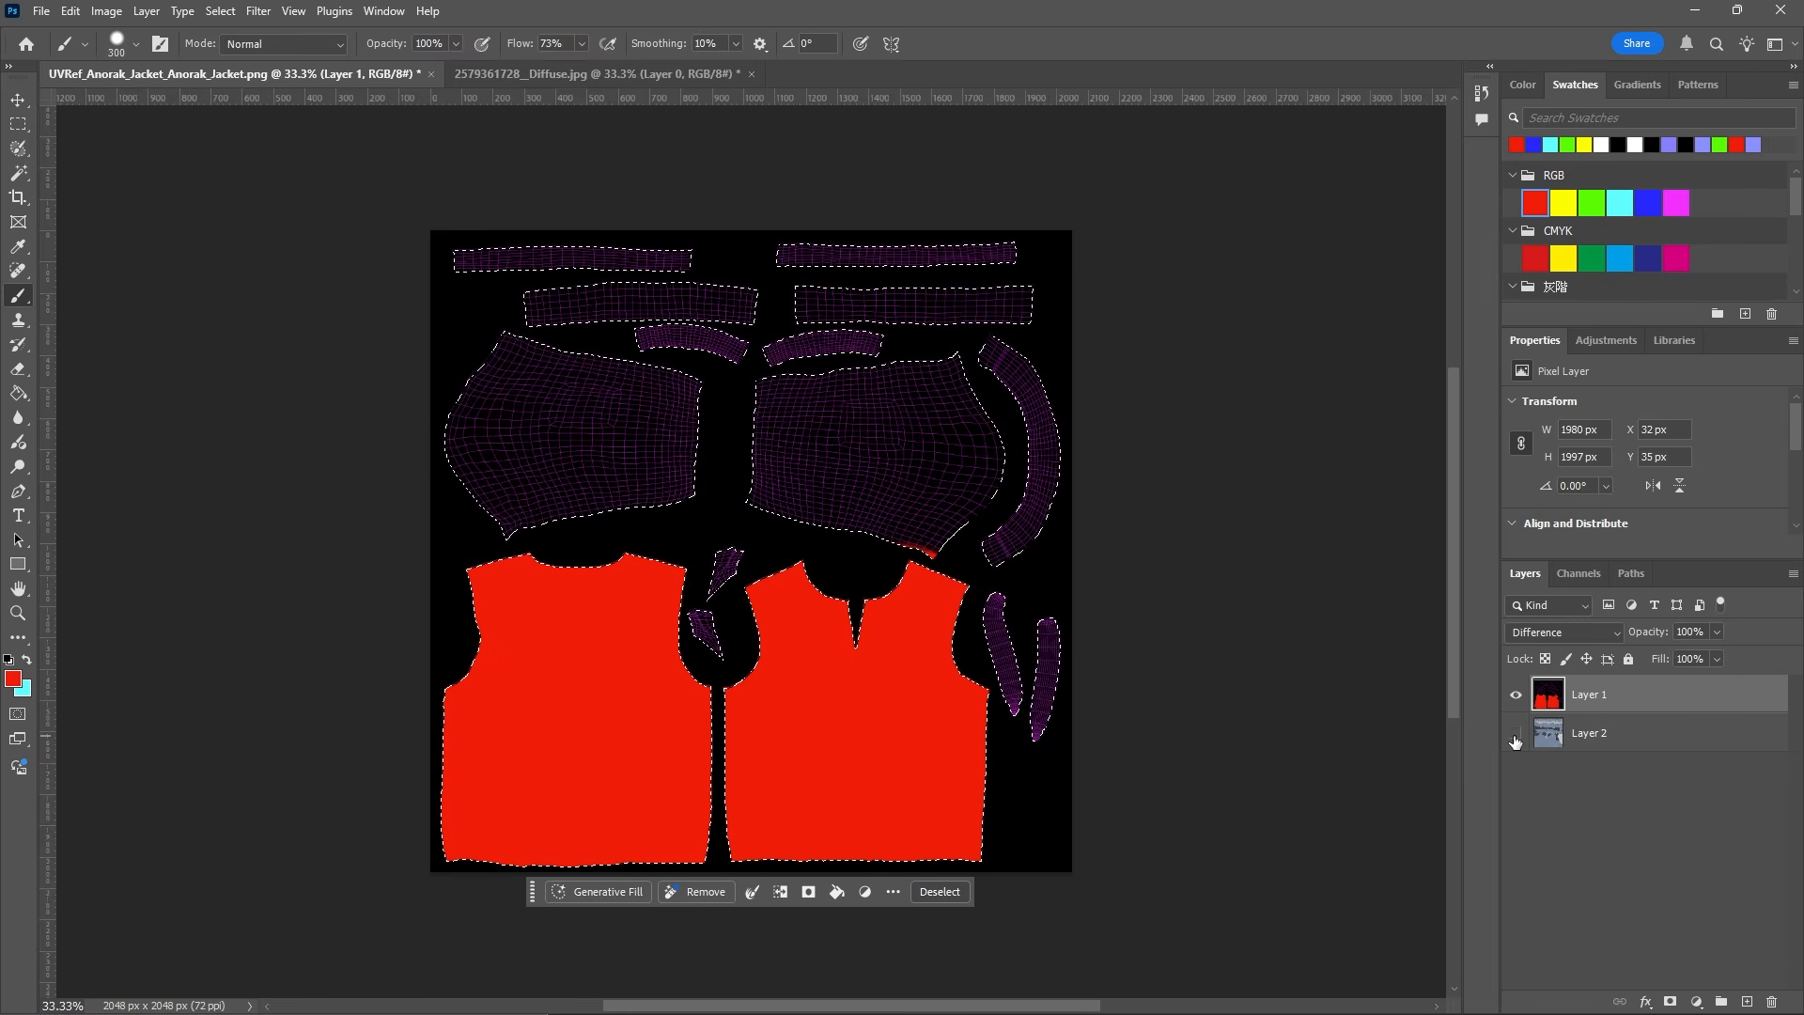
{"action": "left_click", "coordinate": [1515, 737]}
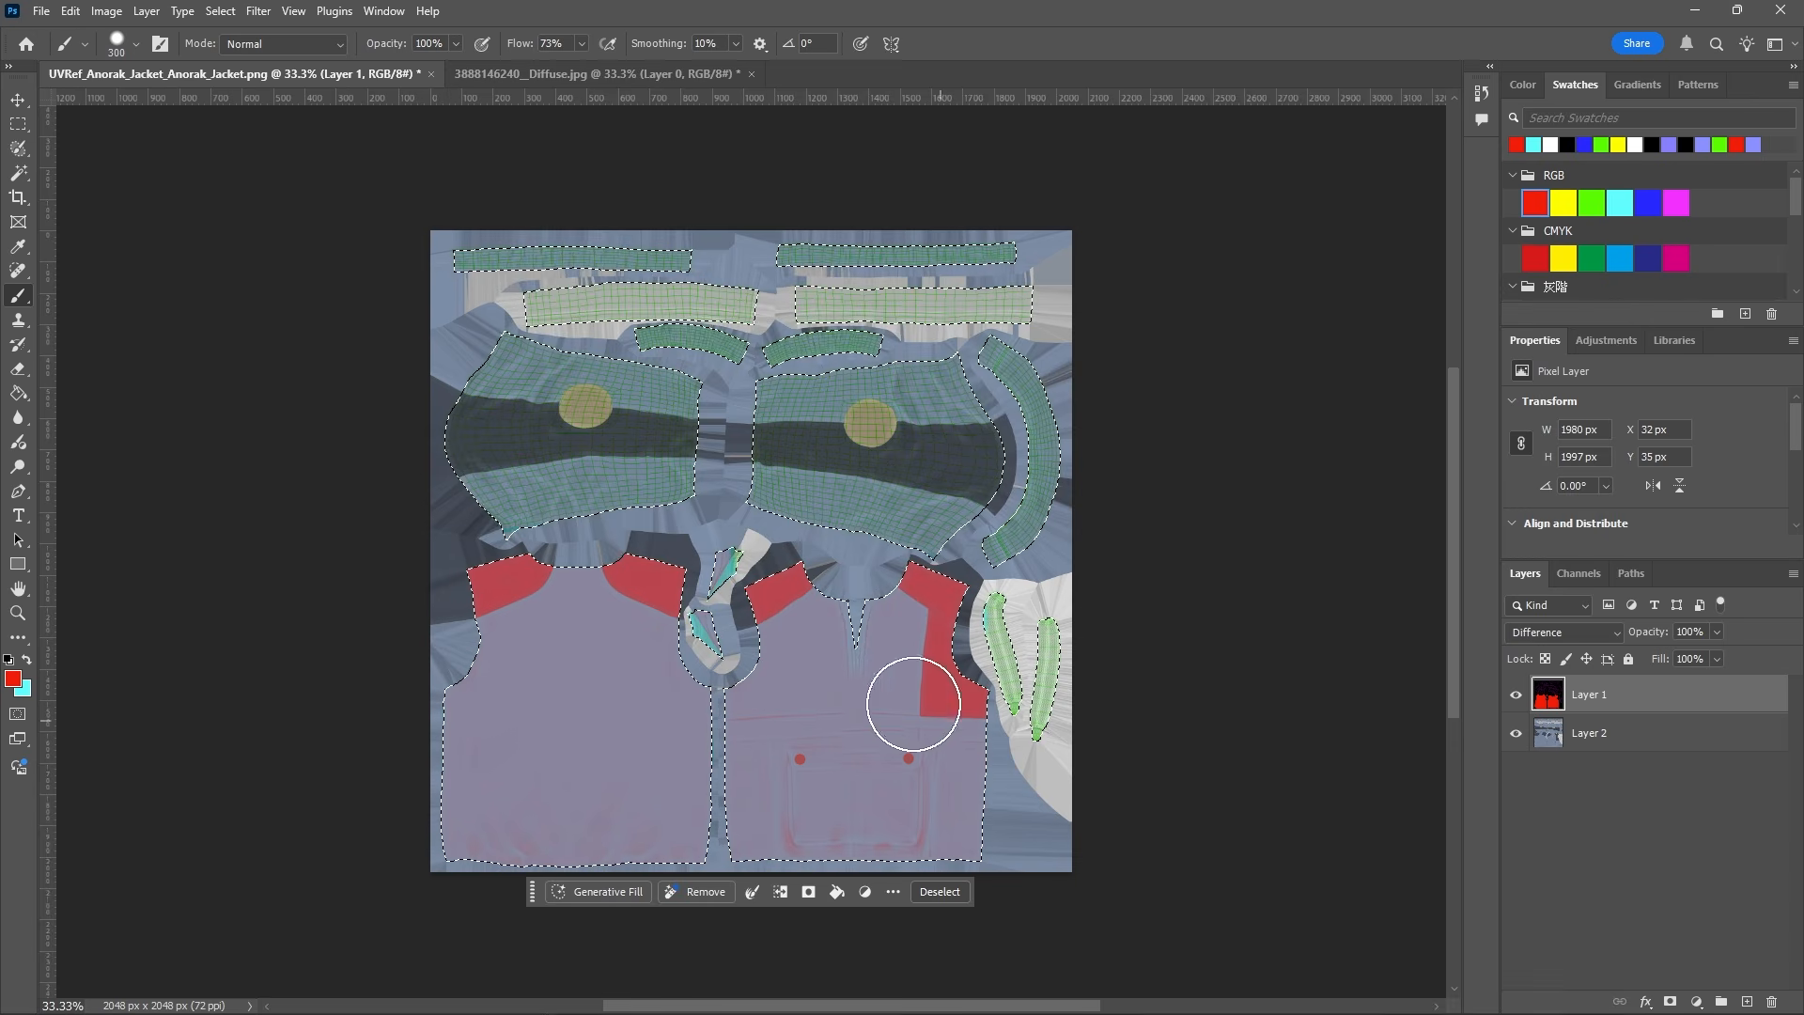
Remove the two torso islands from the selection and brush the two small islands between sleeves and torso with RGB yellow.
{"action": "left_click", "coordinate": [18, 173]}
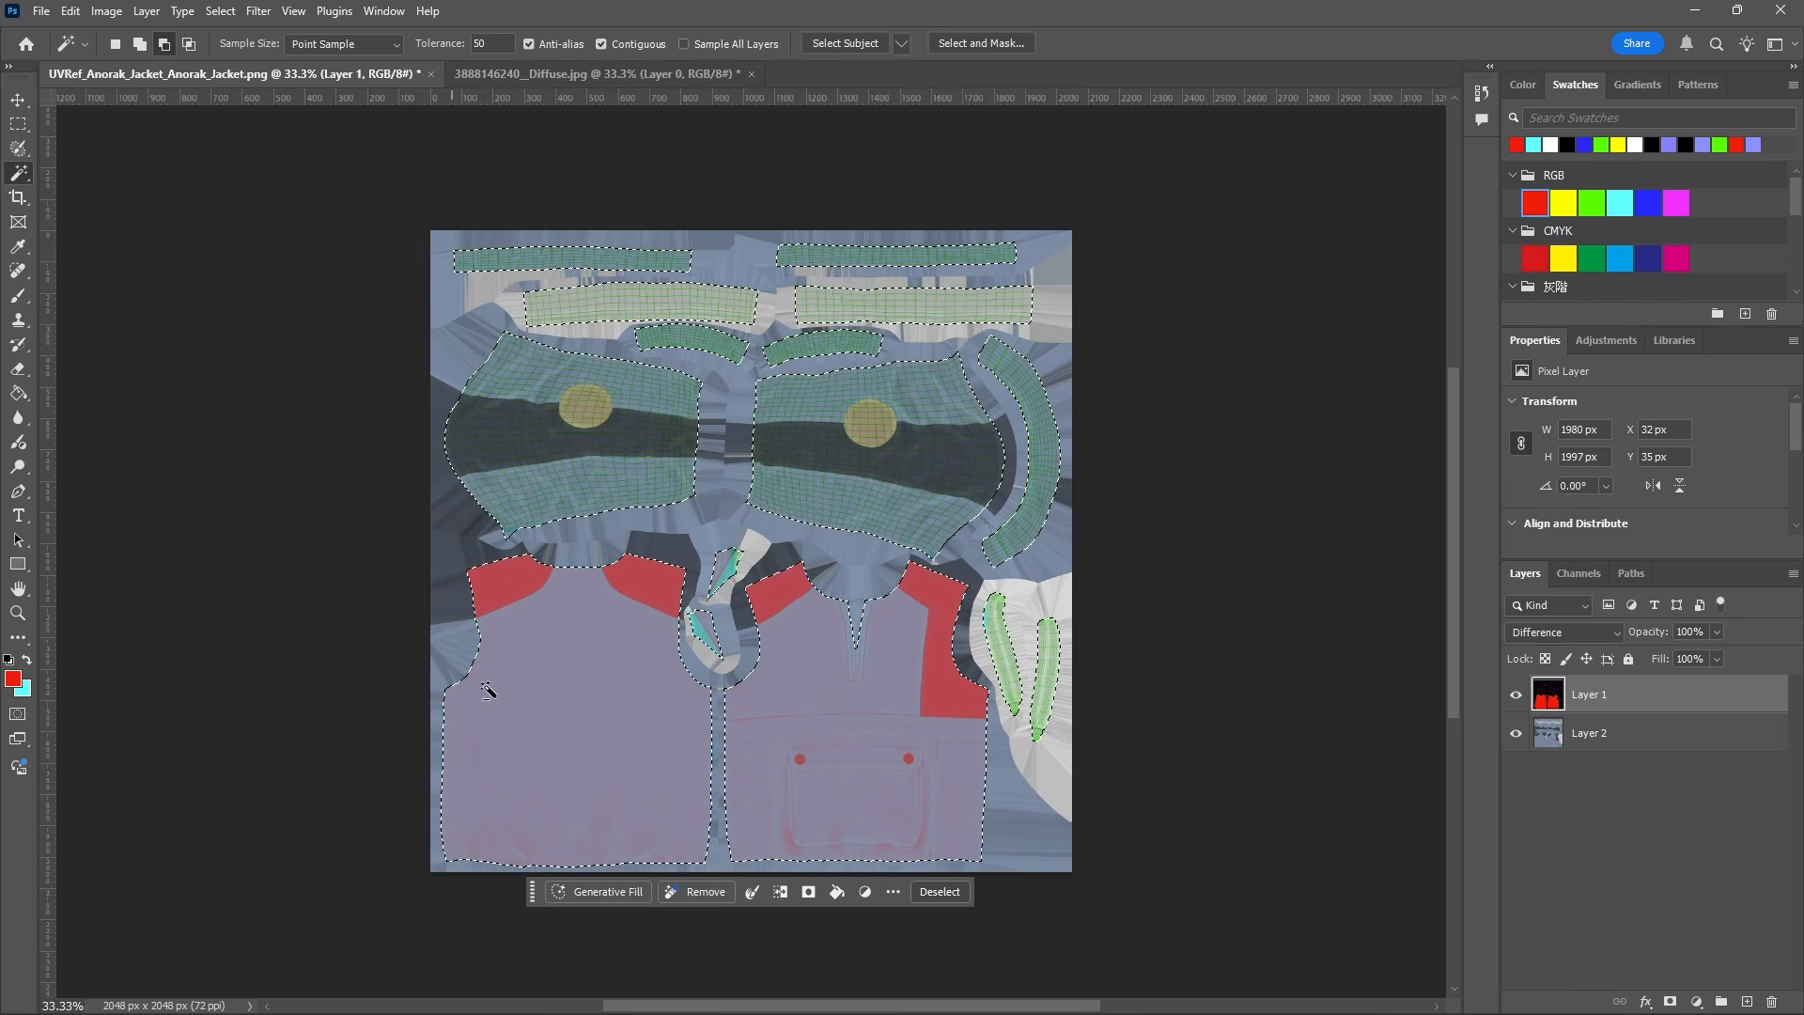
{"action": "left_click", "coordinate": [544, 737], "text": "alt"}
{"action": "left_click", "coordinate": [839, 766], "text": "alt"}
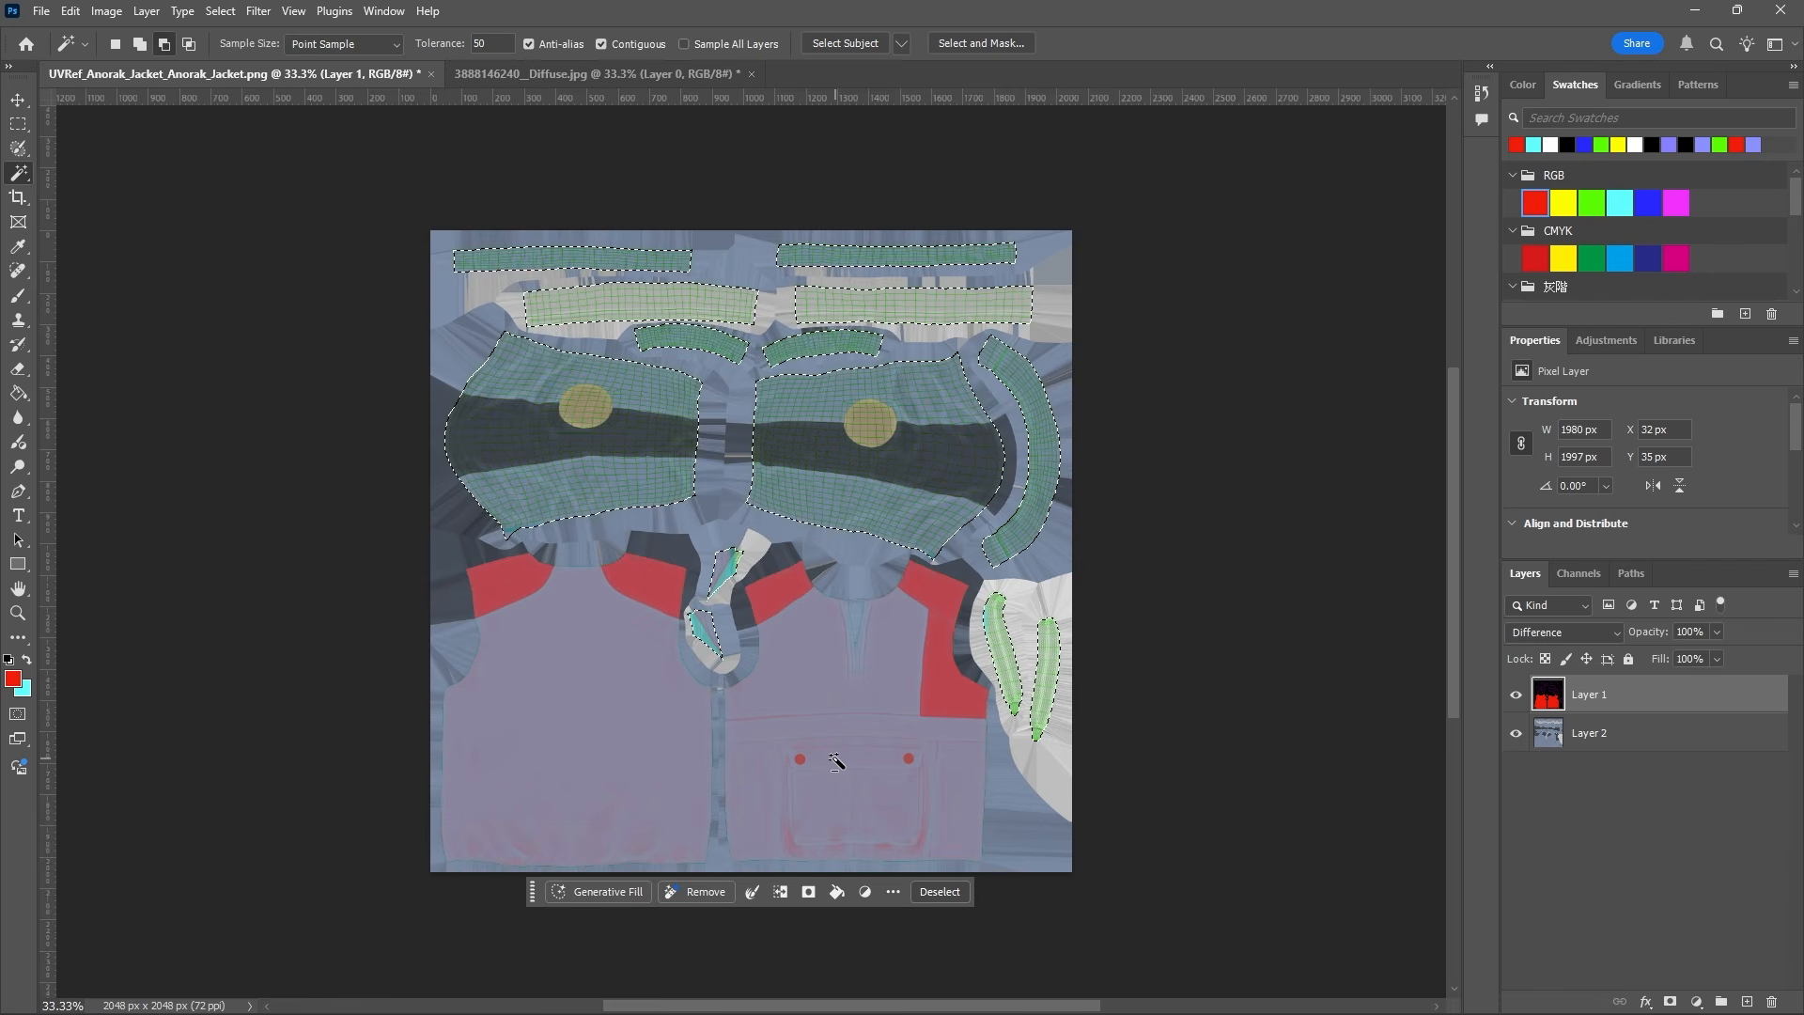
{"action": "left_click", "coordinate": [1565, 203]}
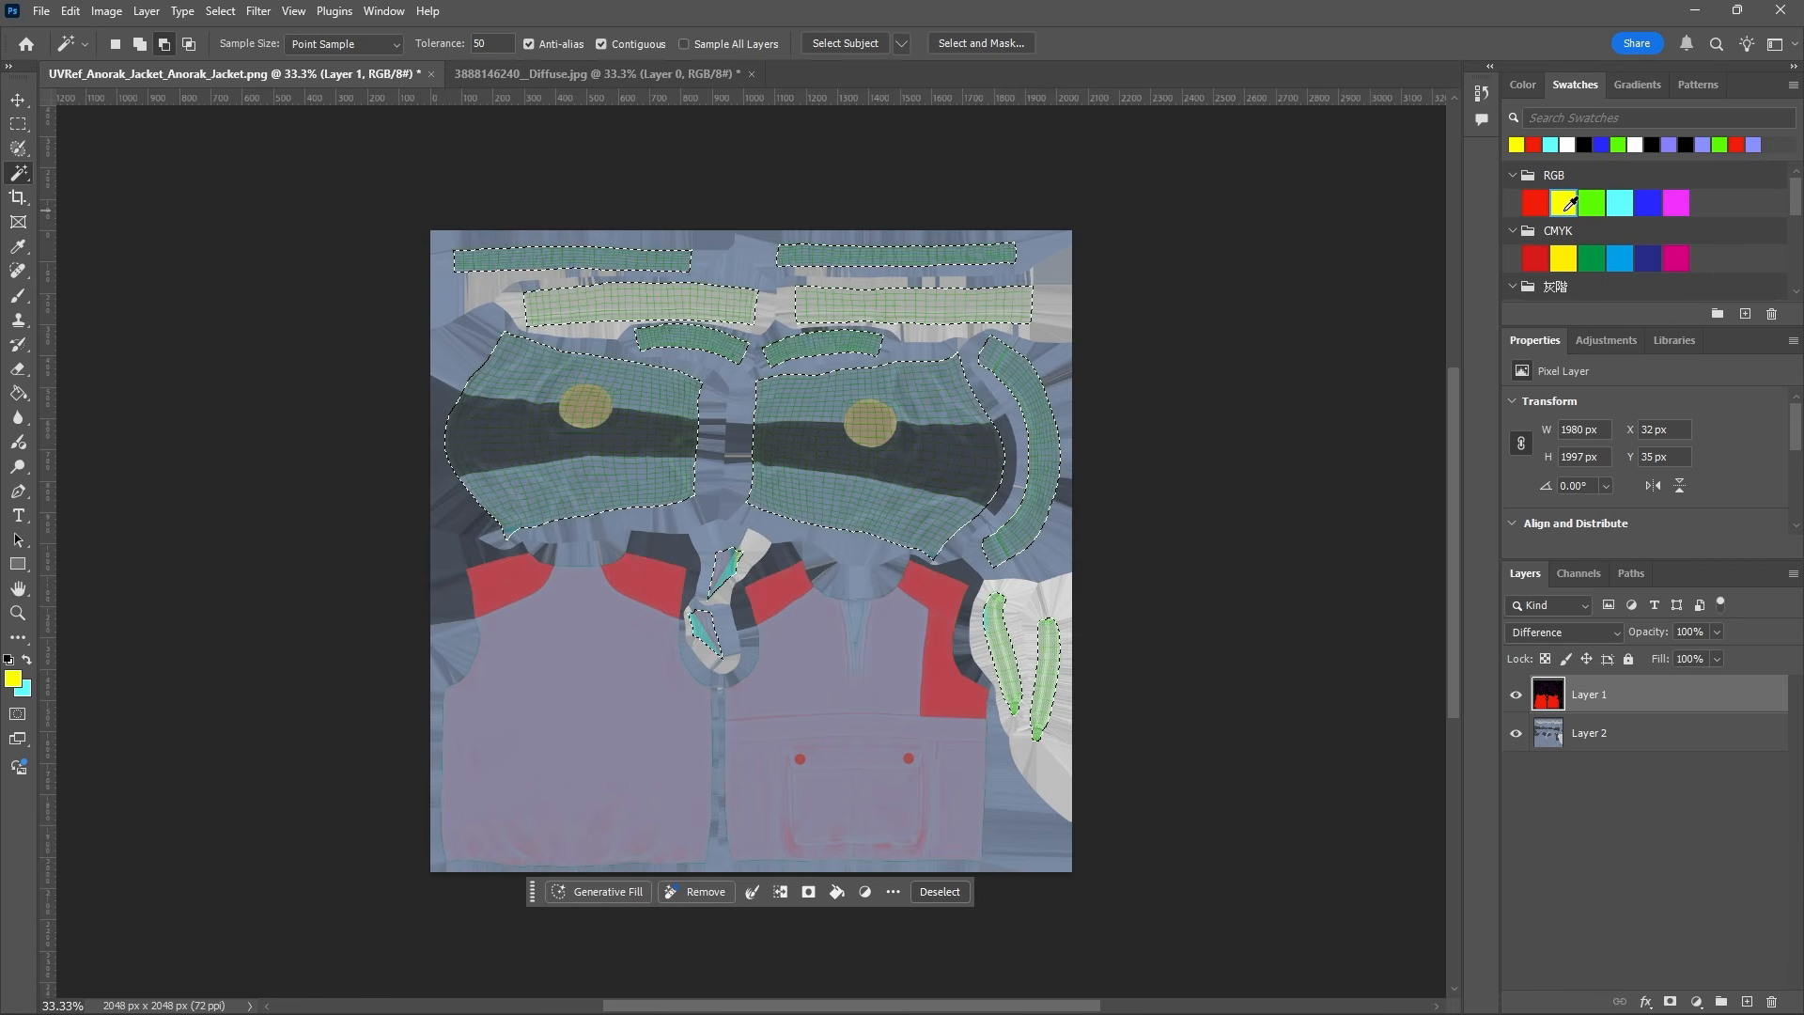
{"action": "key", "text": "b"}
{"action": "left_click", "coordinate": [713, 614]}
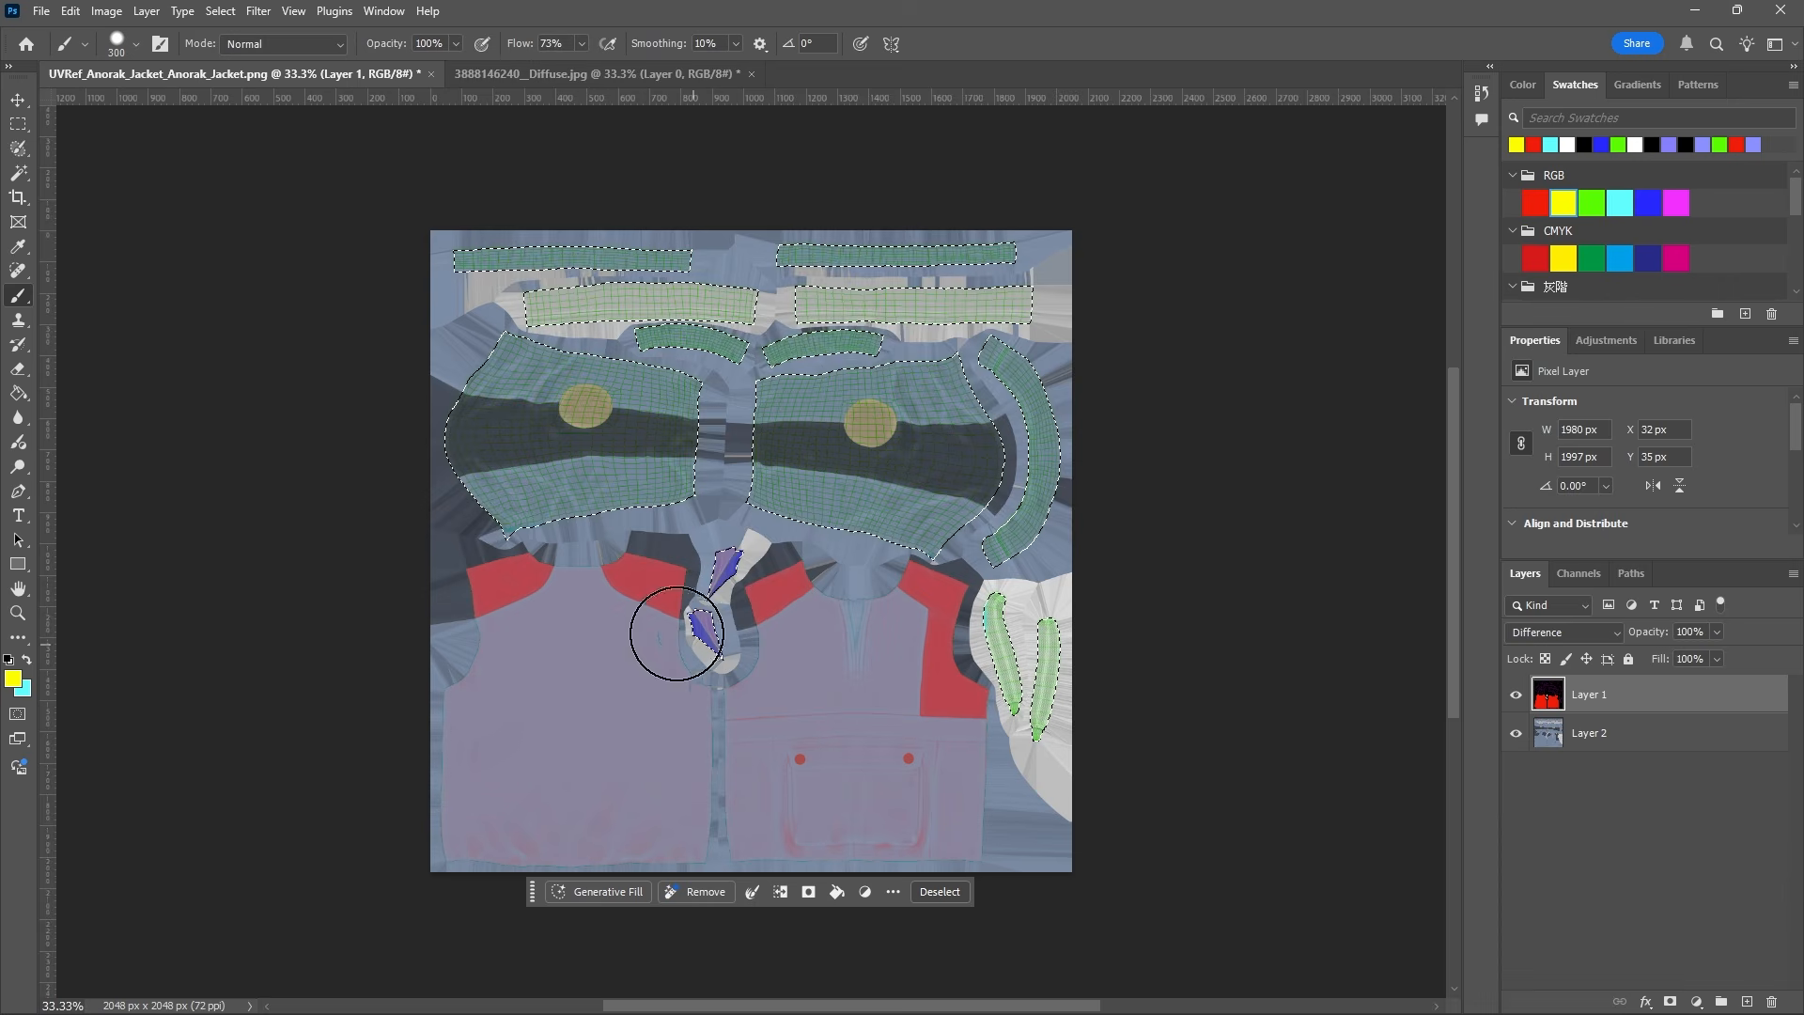
Paint the drawstring and wide strip islands green, the sleeve and curved strip islands cyan, and the narrow straight strips blue.
{"action": "key", "text": "w"}
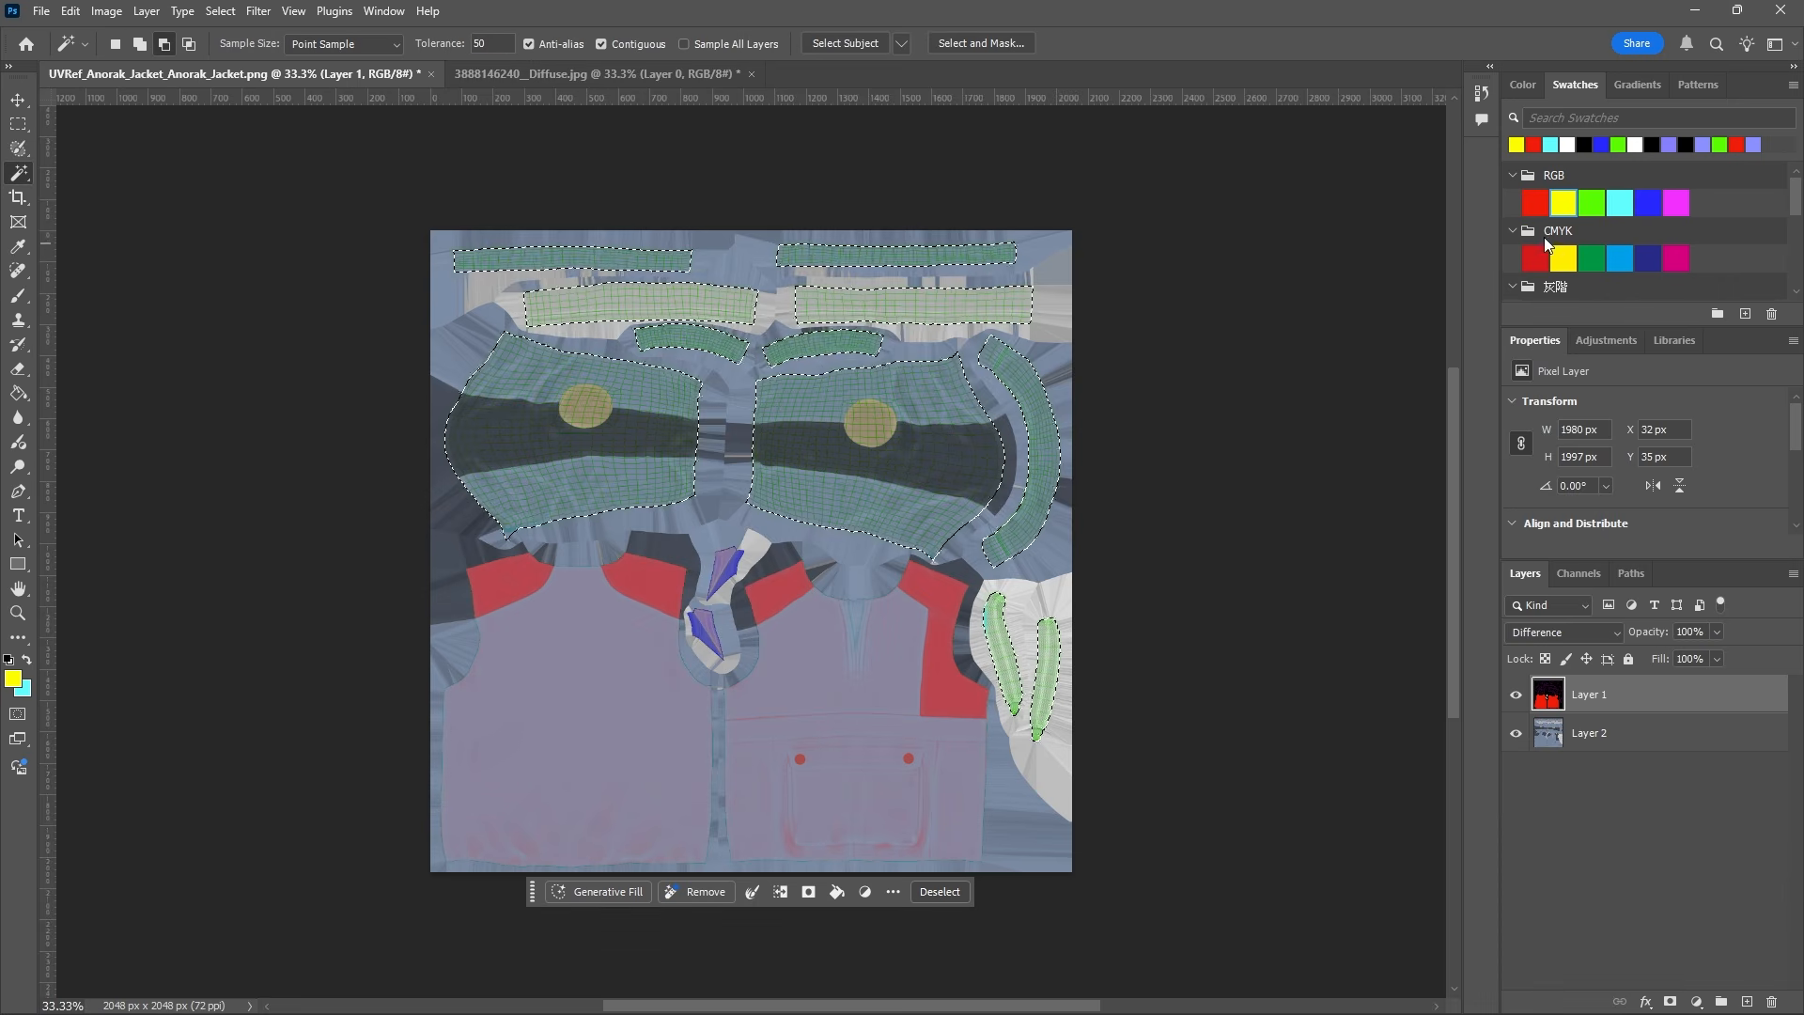
{"action": "left_click", "coordinate": [1591, 202]}
{"action": "mouse_move", "coordinate": [988, 717]}
{"action": "left_mouse_down"}
{"action": "mouse_move", "coordinate": [998, 596]}
{"action": "mouse_move", "coordinate": [1079, 375]}
{"action": "mouse_move", "coordinate": [918, 302]}
{"action": "mouse_move", "coordinate": [530, 304]}
{"action": "left_mouse_up"}
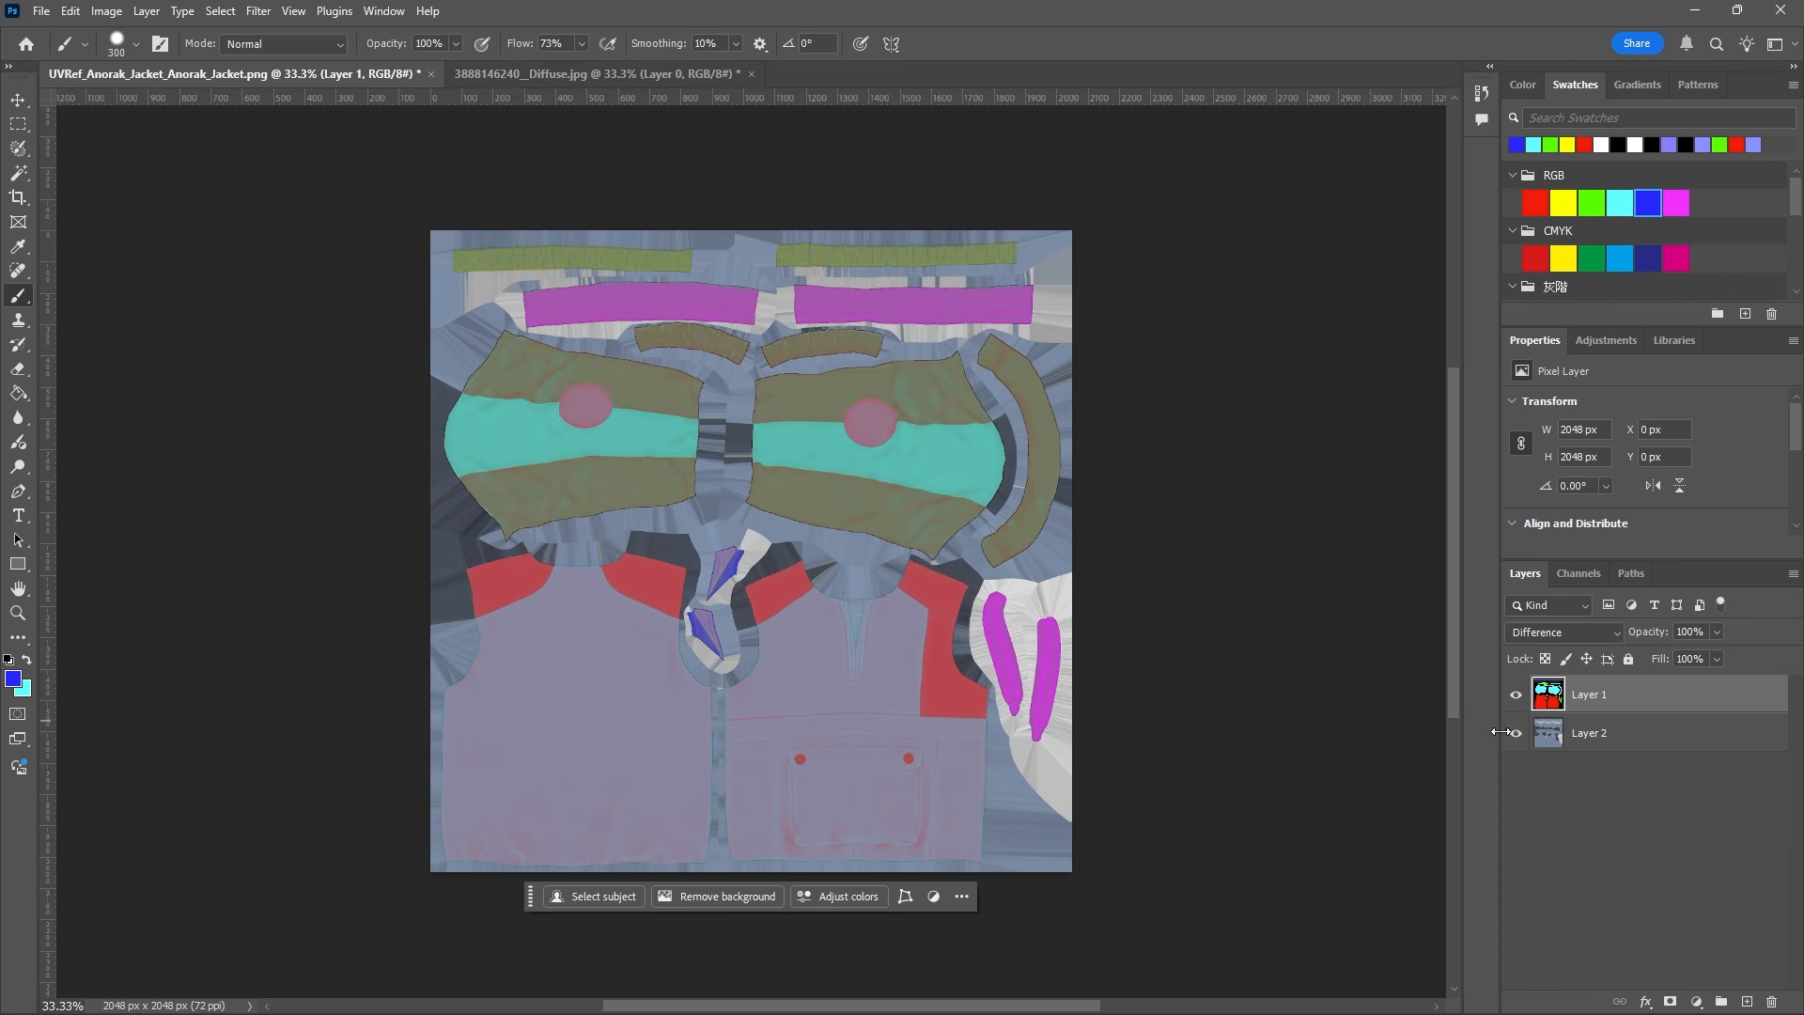
Hide the diffuse layer and export the painted Color ID map as UVRef_Anorak_Jacket_Anorak_Jacket.jpg in New folder (2).
{"action": "left_click", "coordinate": [1516, 735]}
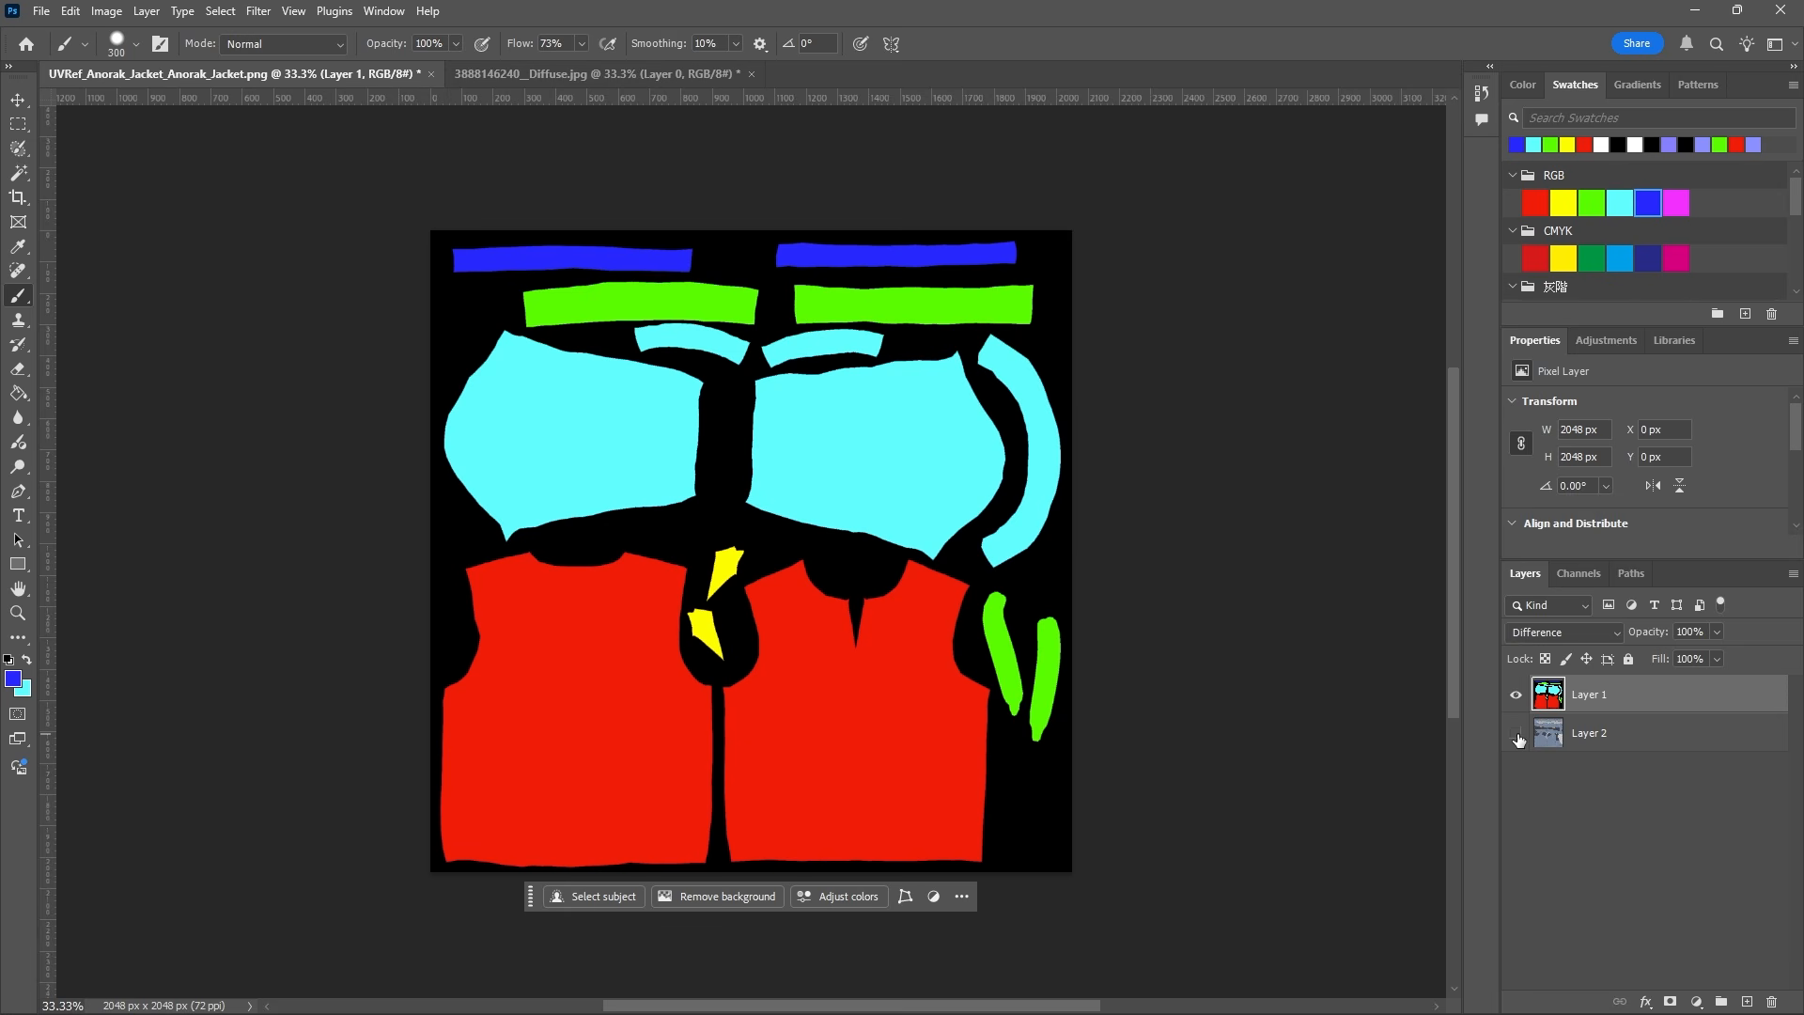
{"action": "left_click", "coordinate": [41, 11]}
{"action": "mouse_move", "coordinate": [104, 340]}
{"action": "left_click", "coordinate": [329, 360]}
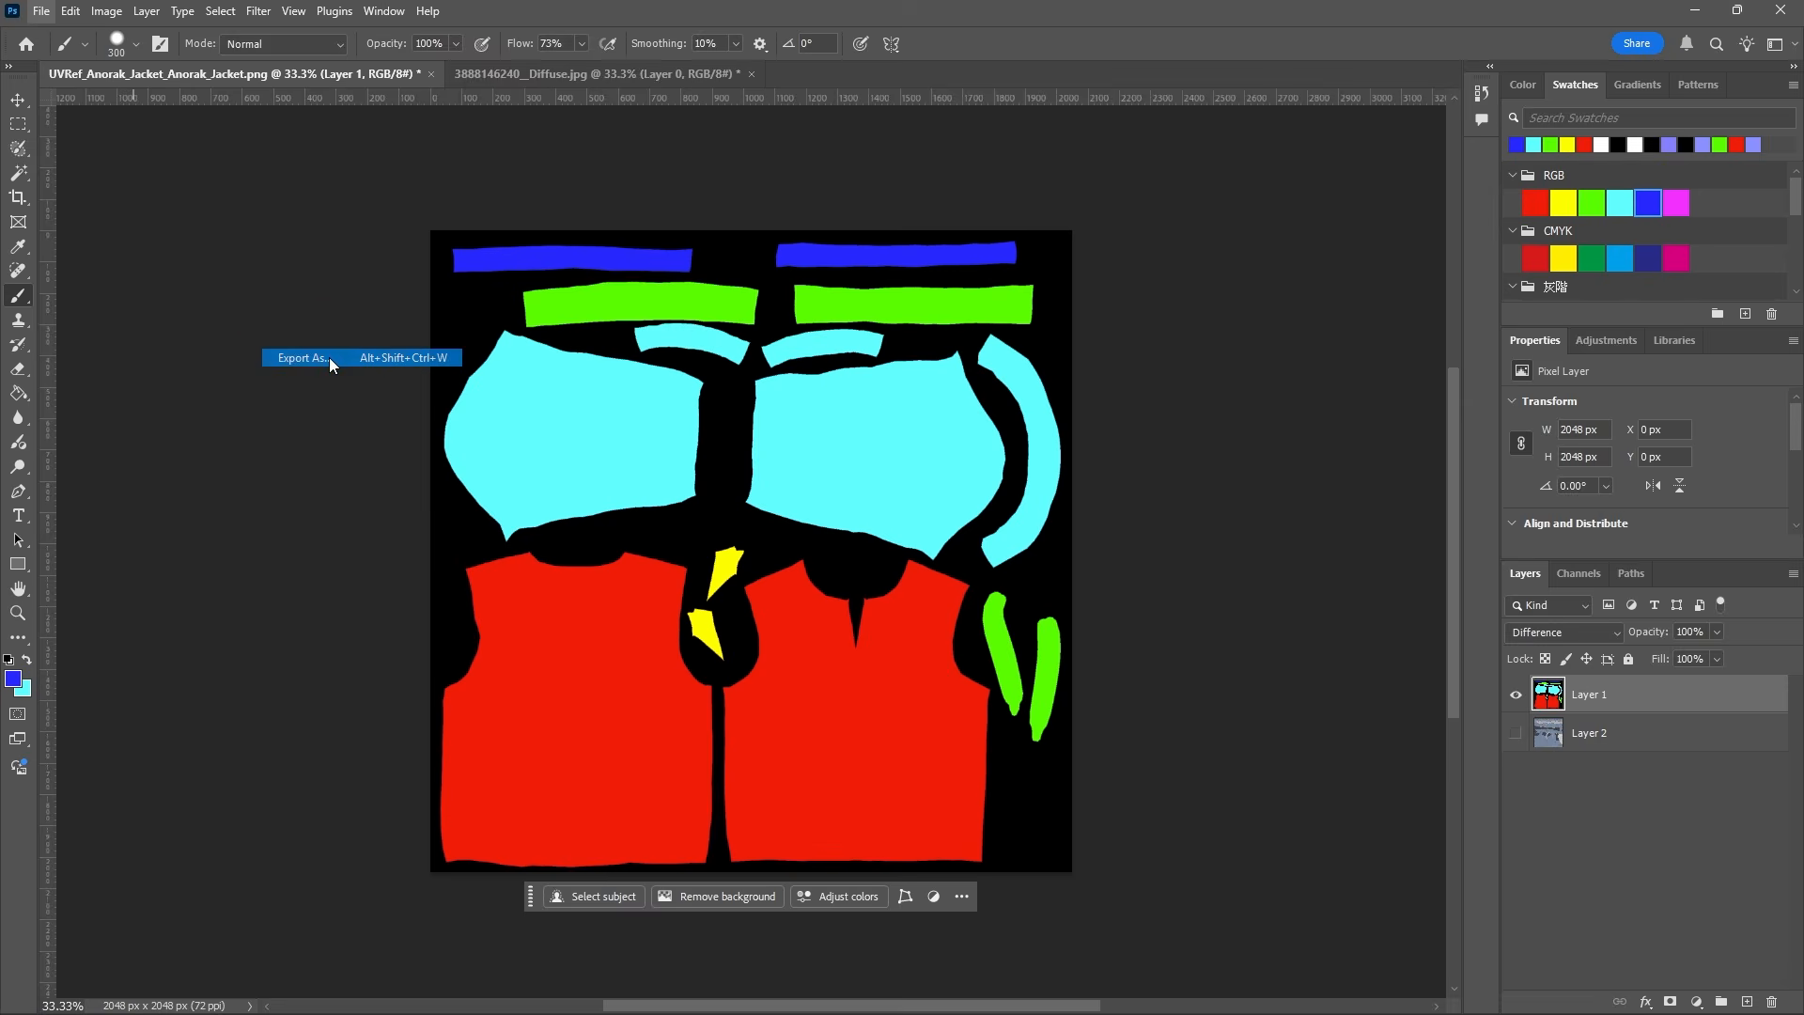
{"action": "left_click", "coordinate": [1360, 865]}
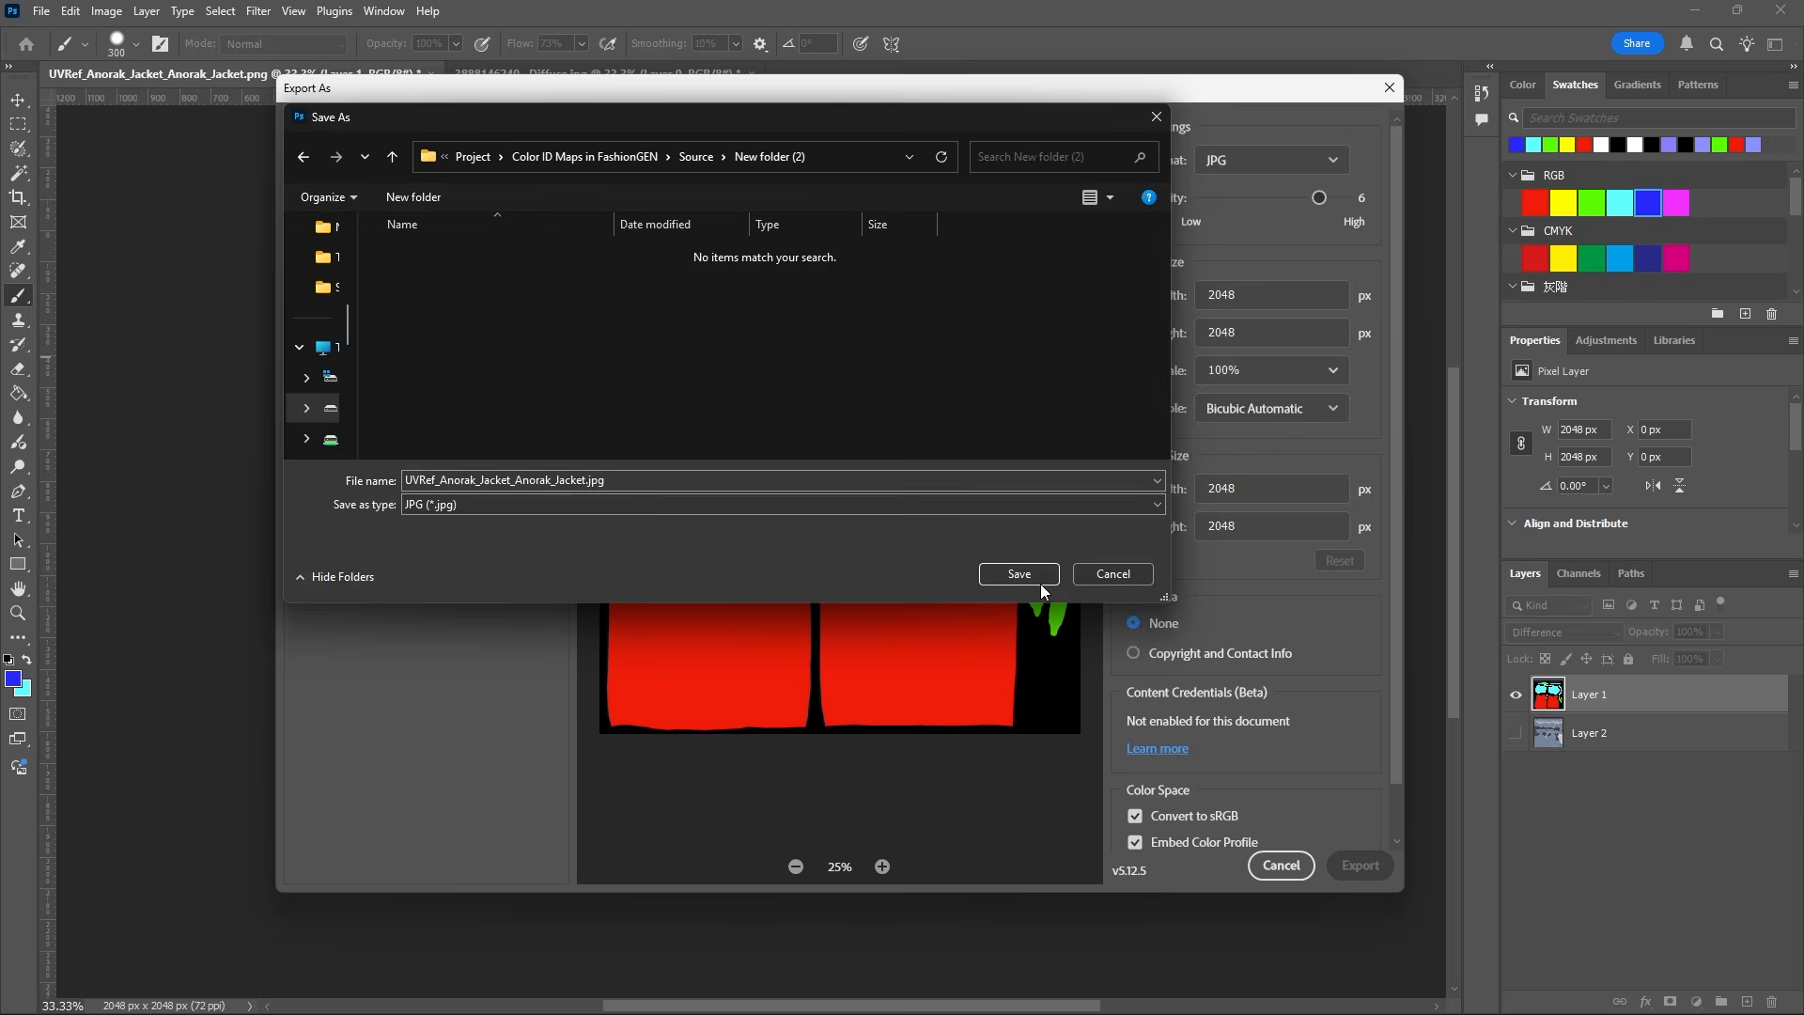
{"action": "left_click", "coordinate": [1037, 579]}
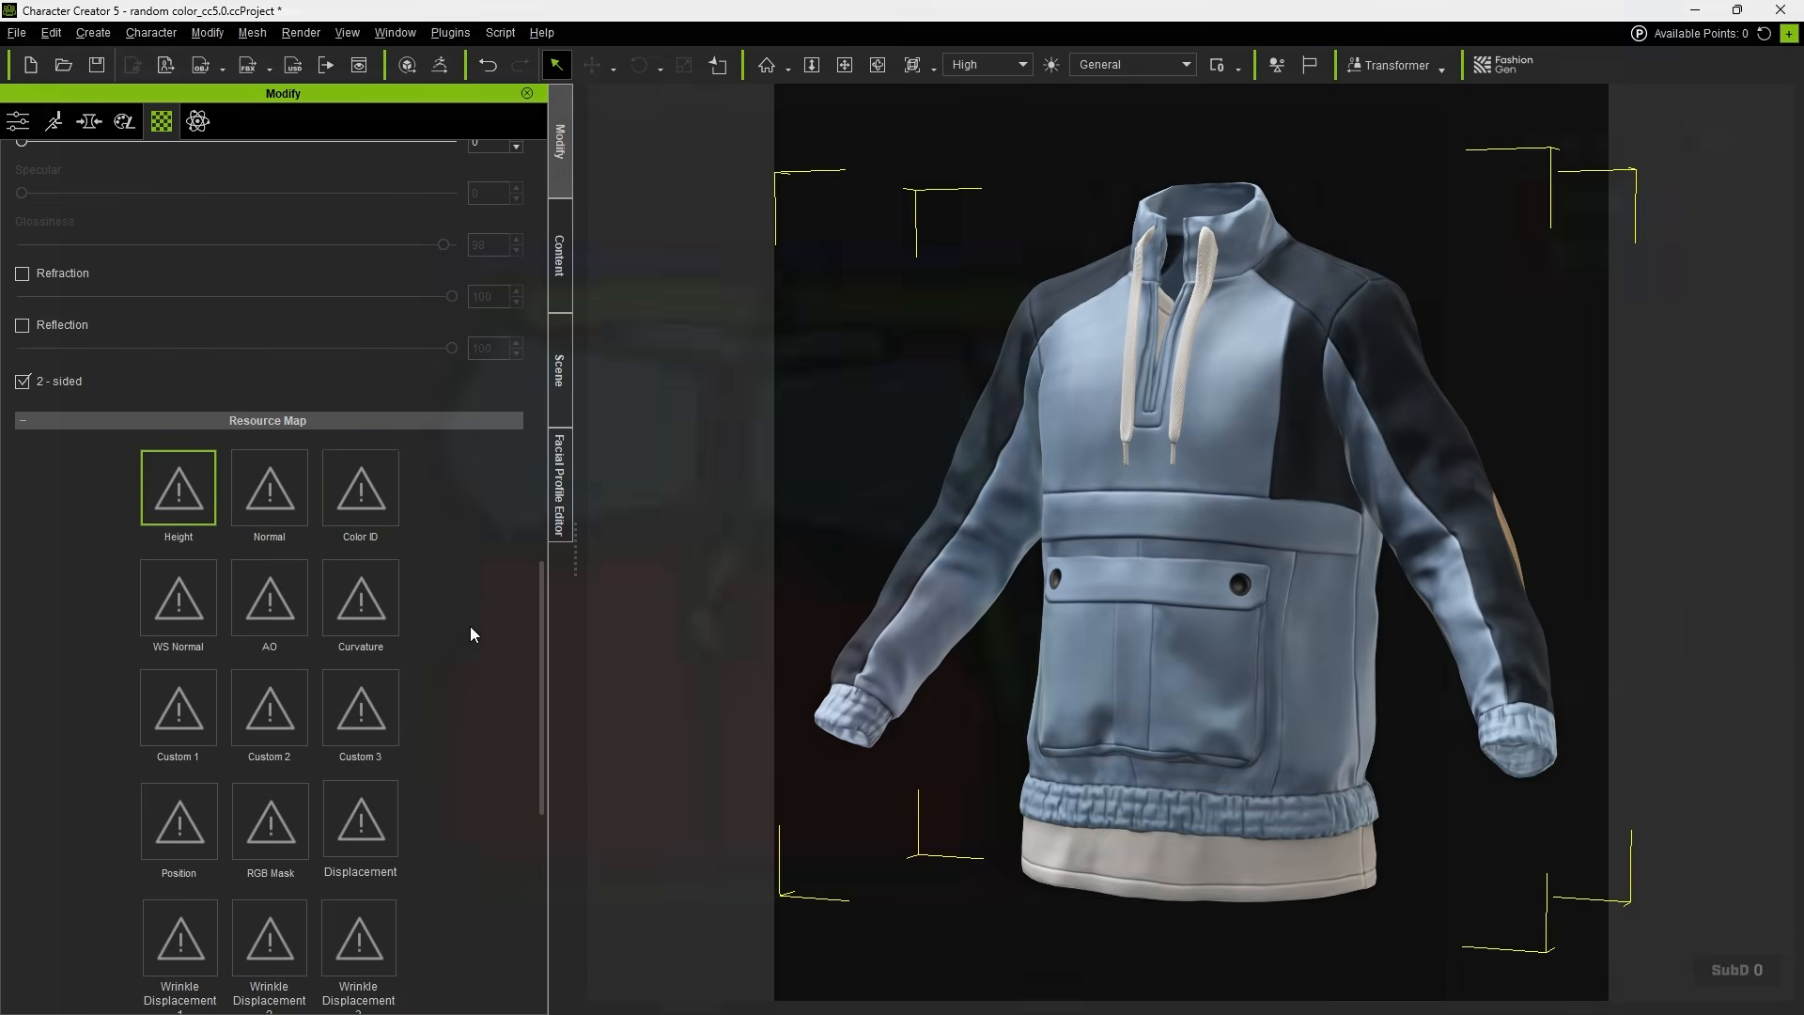
In Character Creator, load the Color ID map into the jacket's Color ID resource slot and send the jacket to FashionGen for editing.
{"action": "left_click", "coordinate": [361, 491]}
{"action": "double_click", "coordinate": [1079, 500]}
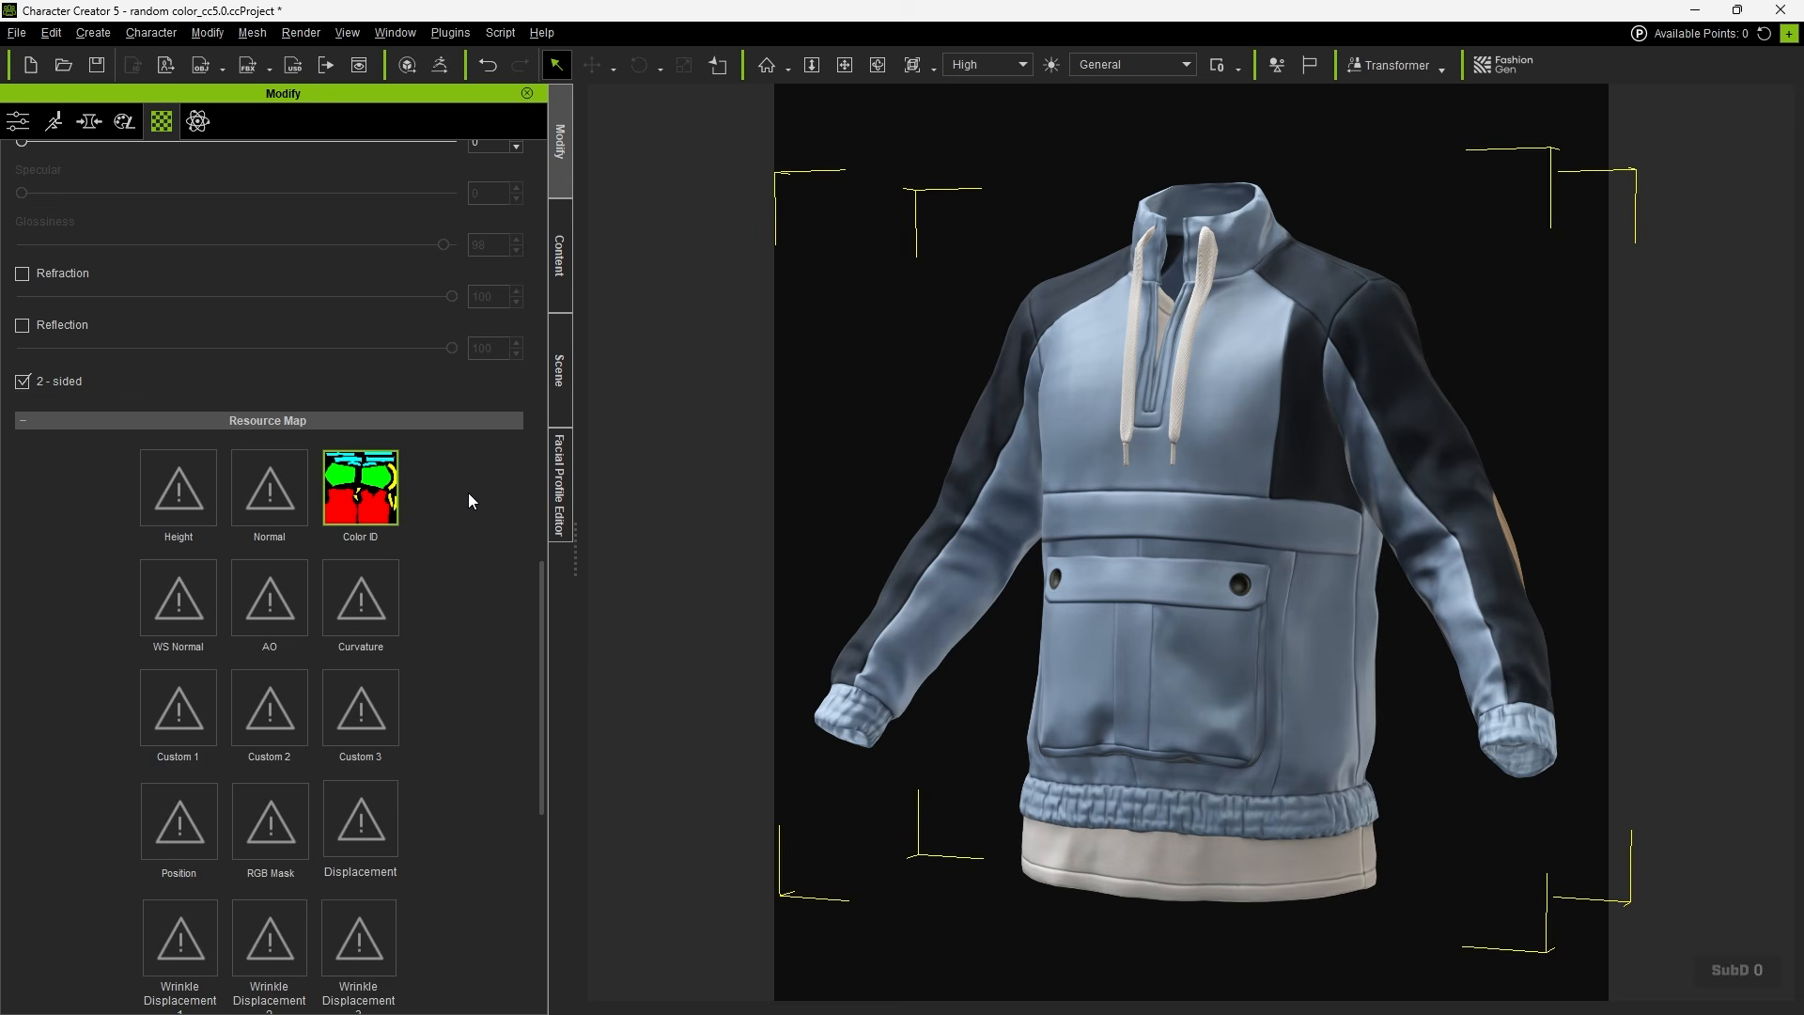
{"action": "left_click", "coordinate": [1527, 54]}
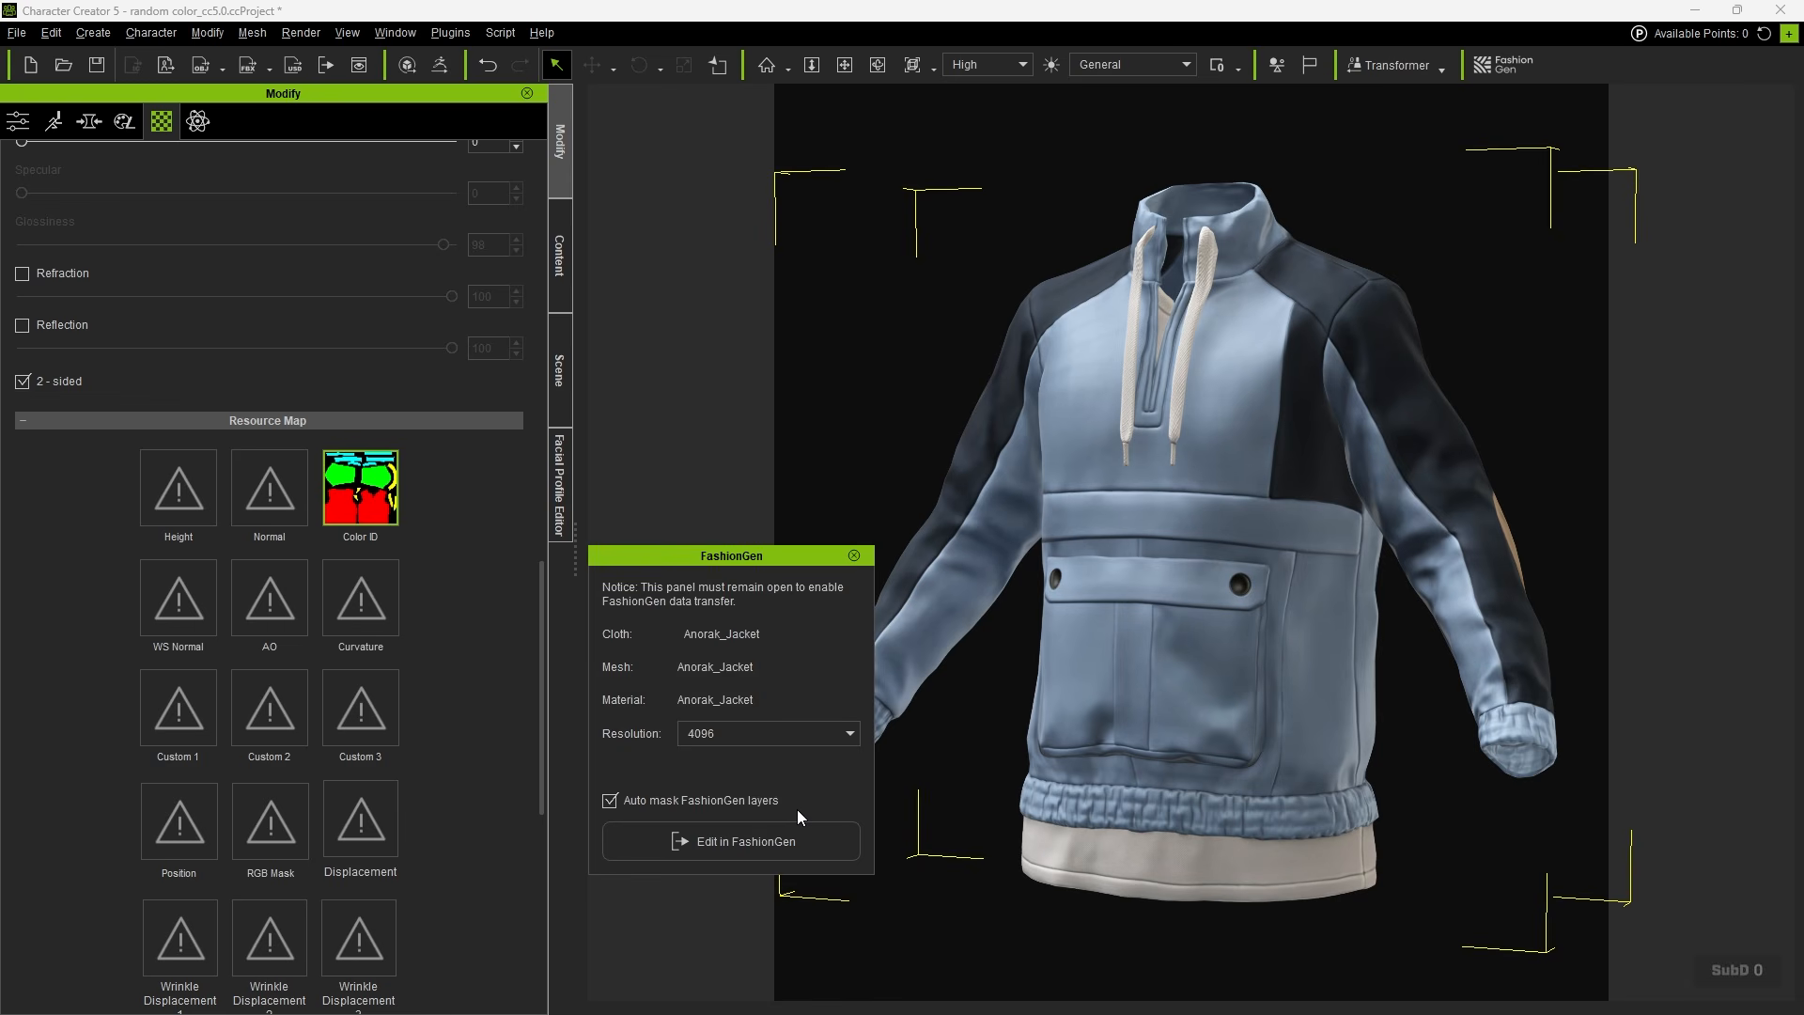
{"action": "left_click", "coordinate": [724, 840]}
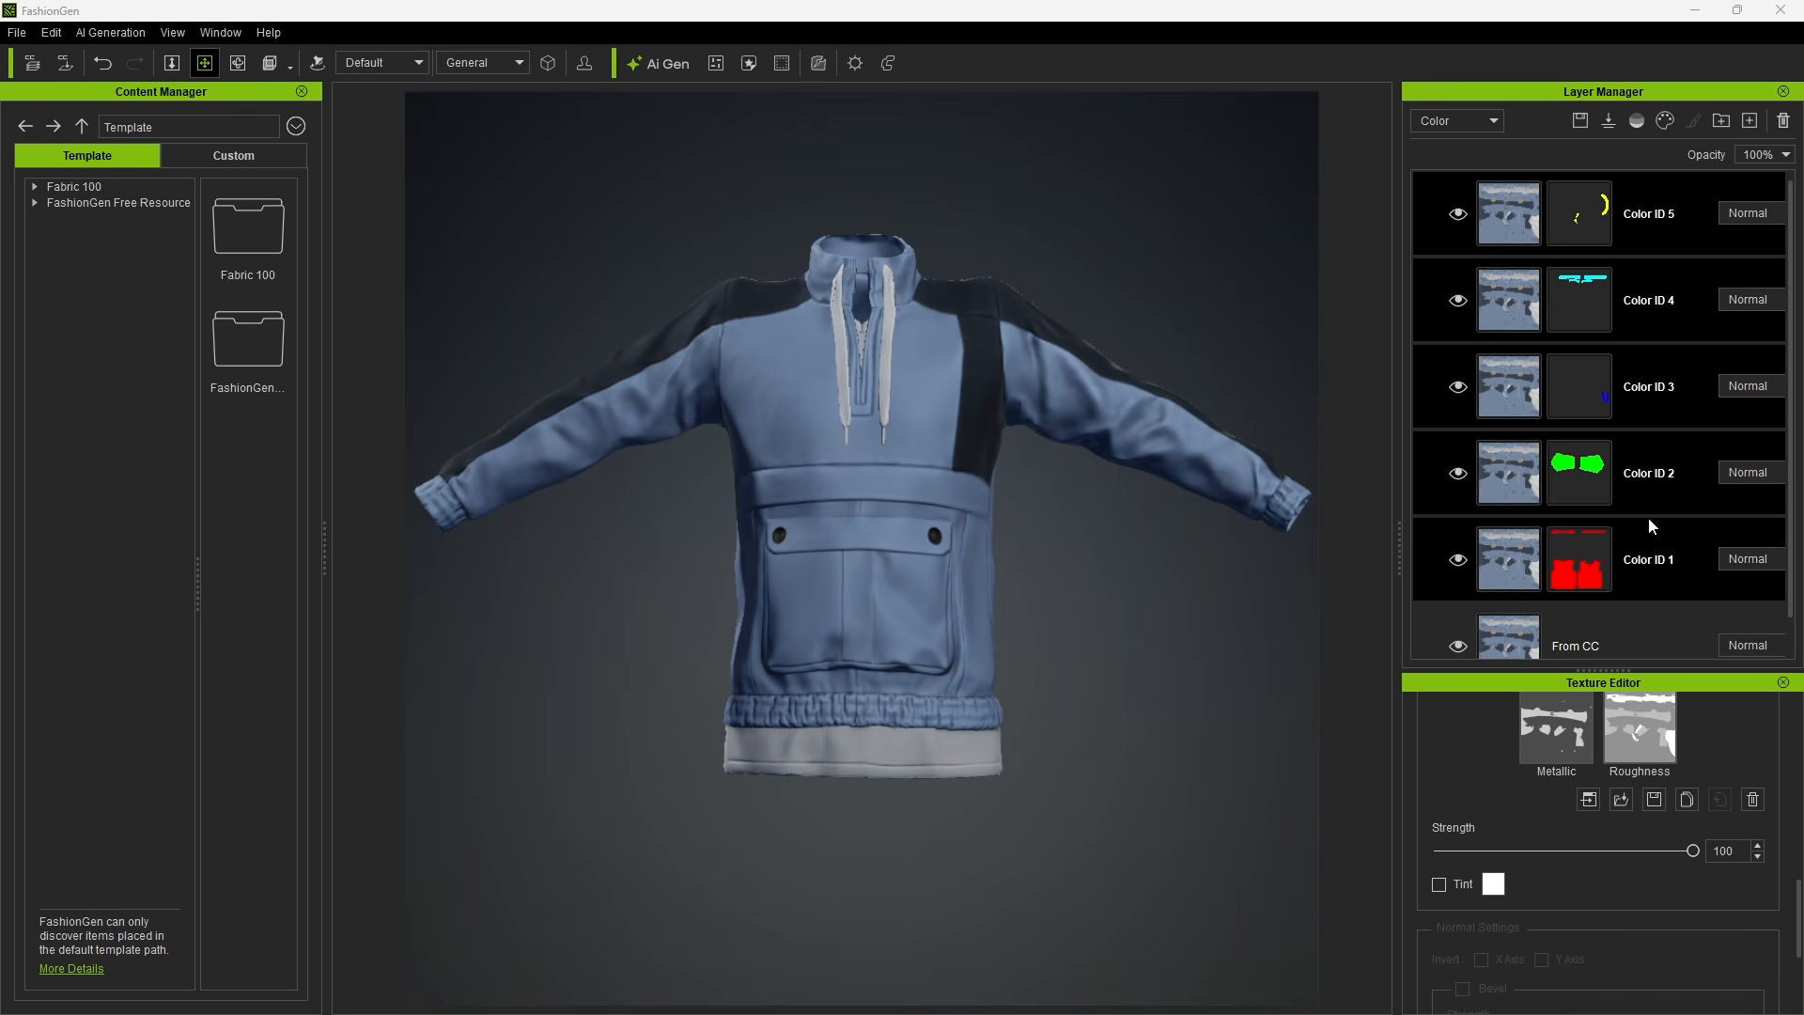
Open the palette sampler for the Color ID layers, load the beach chair photo and resample its colors twice.
{"action": "left_click", "coordinate": [1671, 126]}
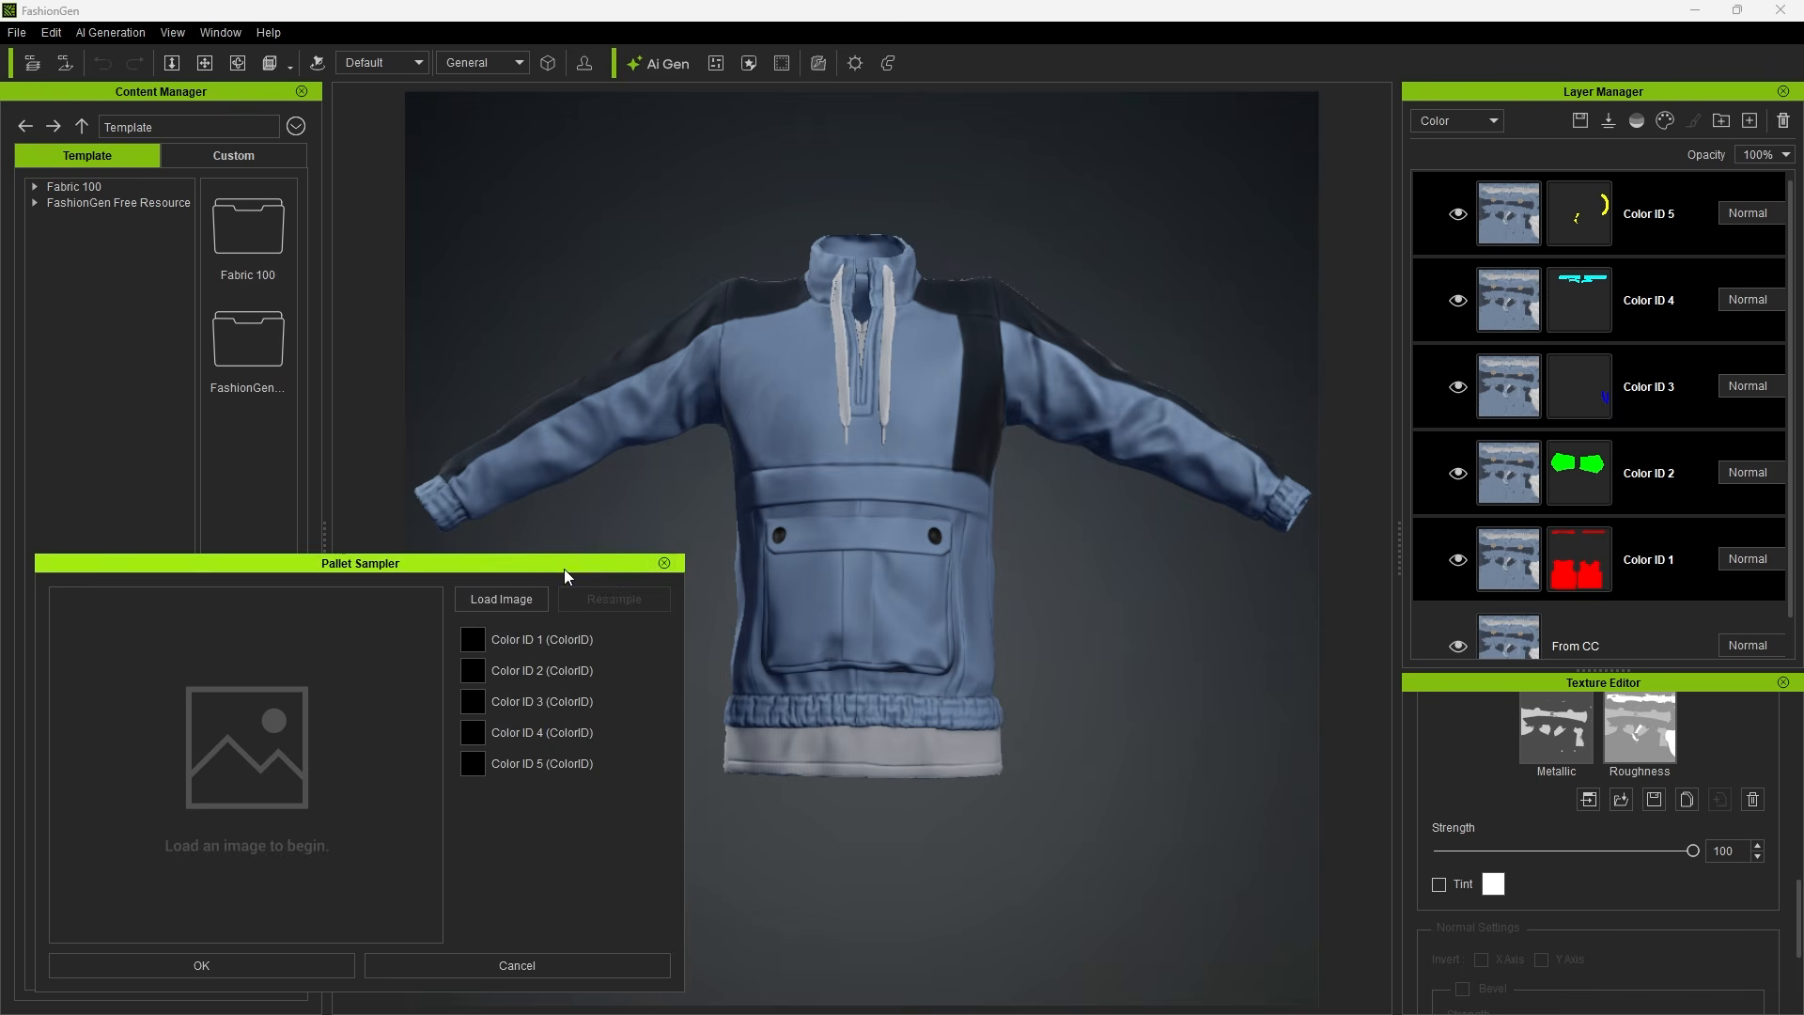
{"action": "left_click", "coordinate": [482, 601]}
{"action": "double_click", "coordinate": [654, 697]}
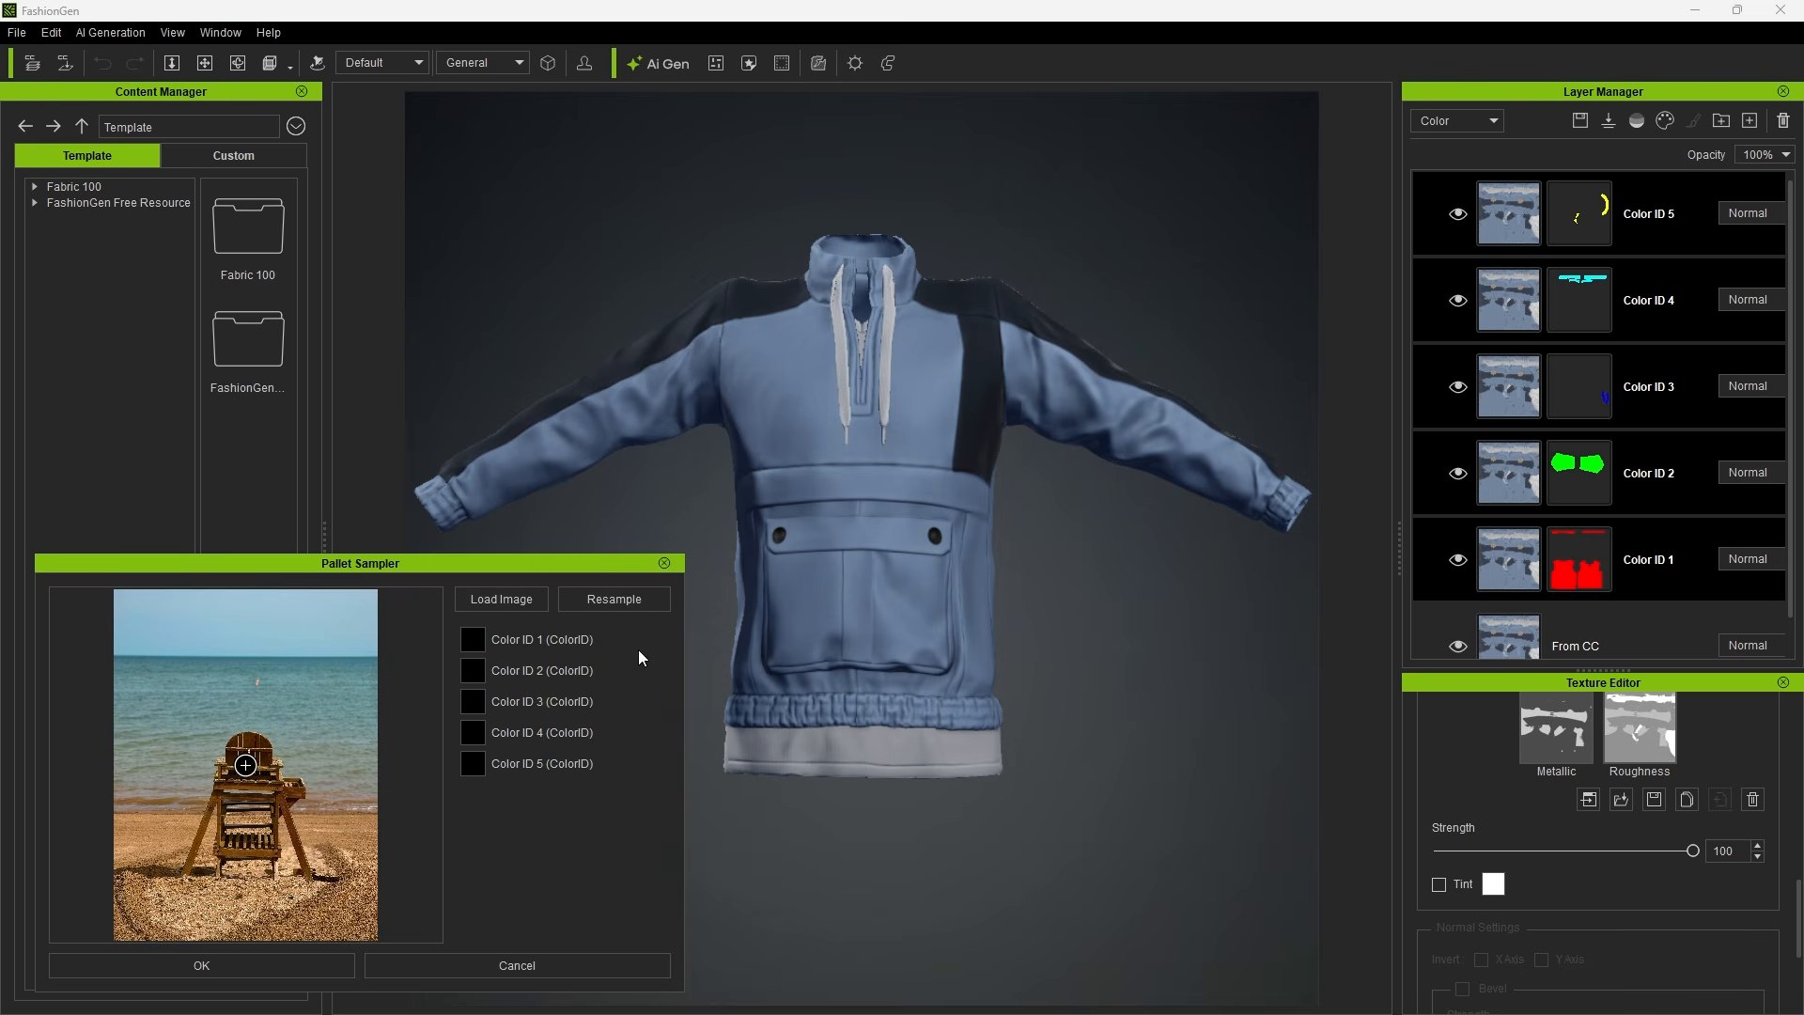
{"action": "left_click", "coordinate": [618, 602]}
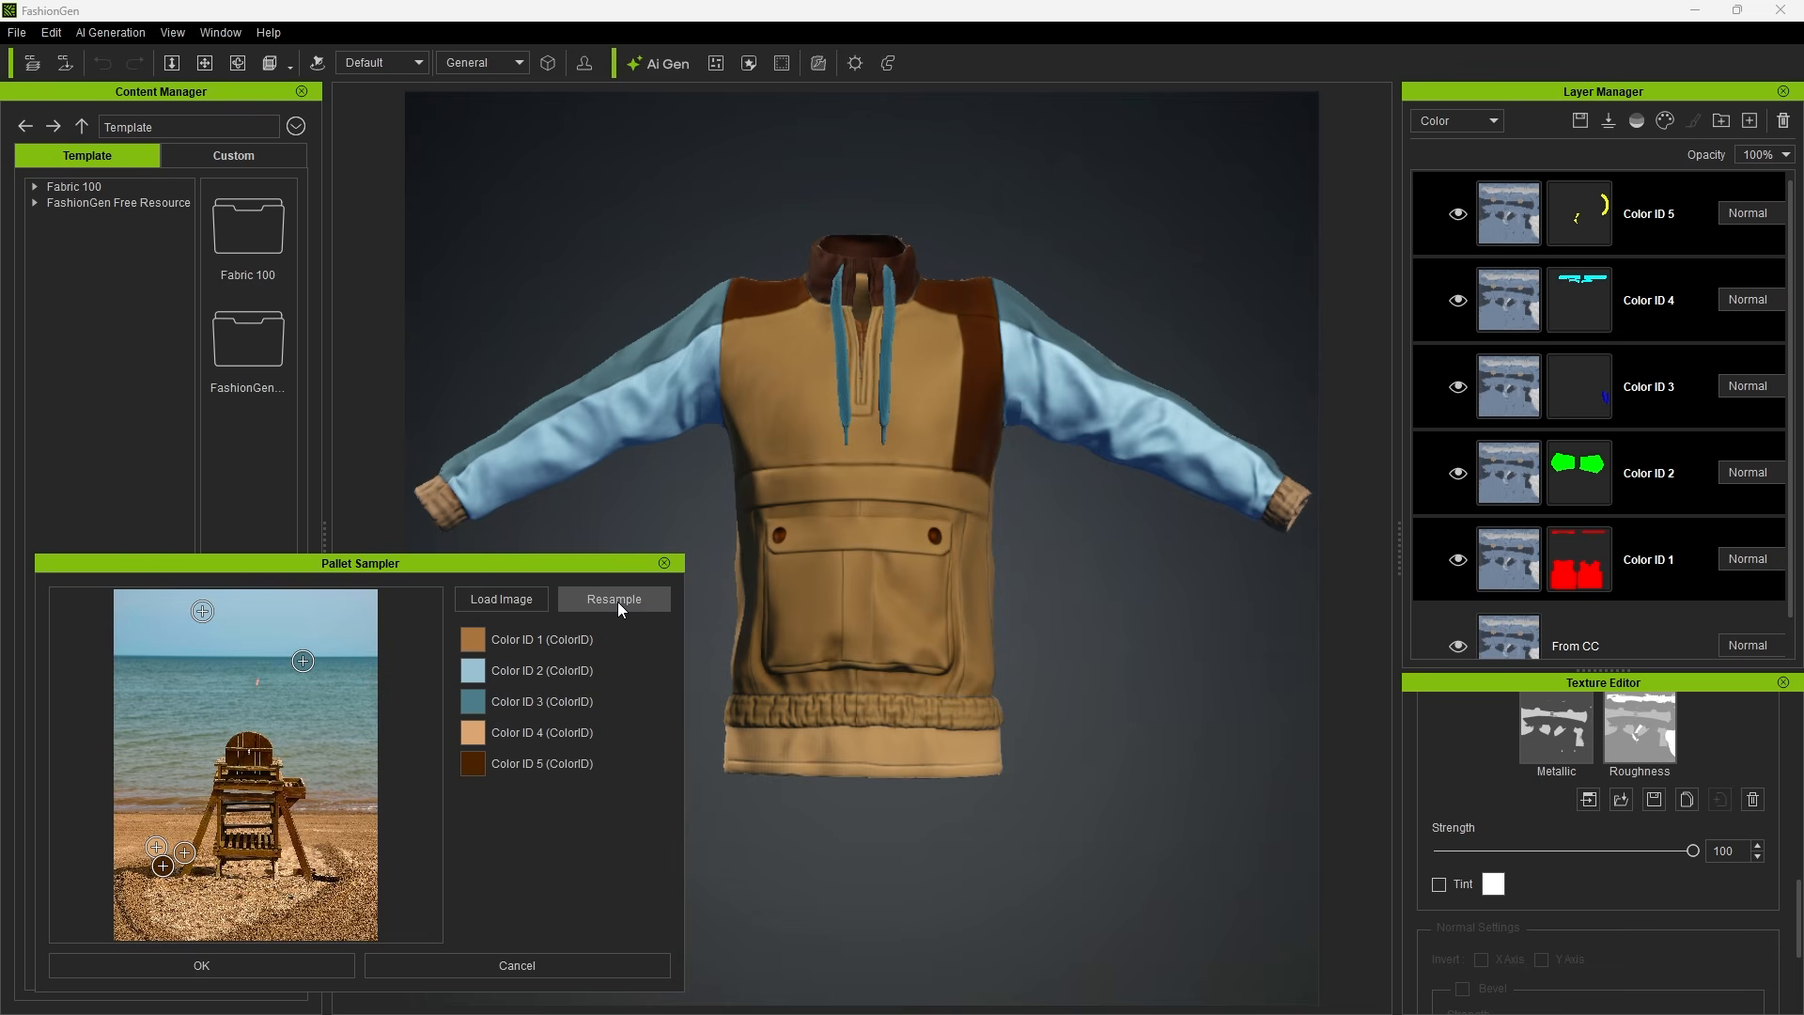
{"action": "left_click", "coordinate": [617, 601]}
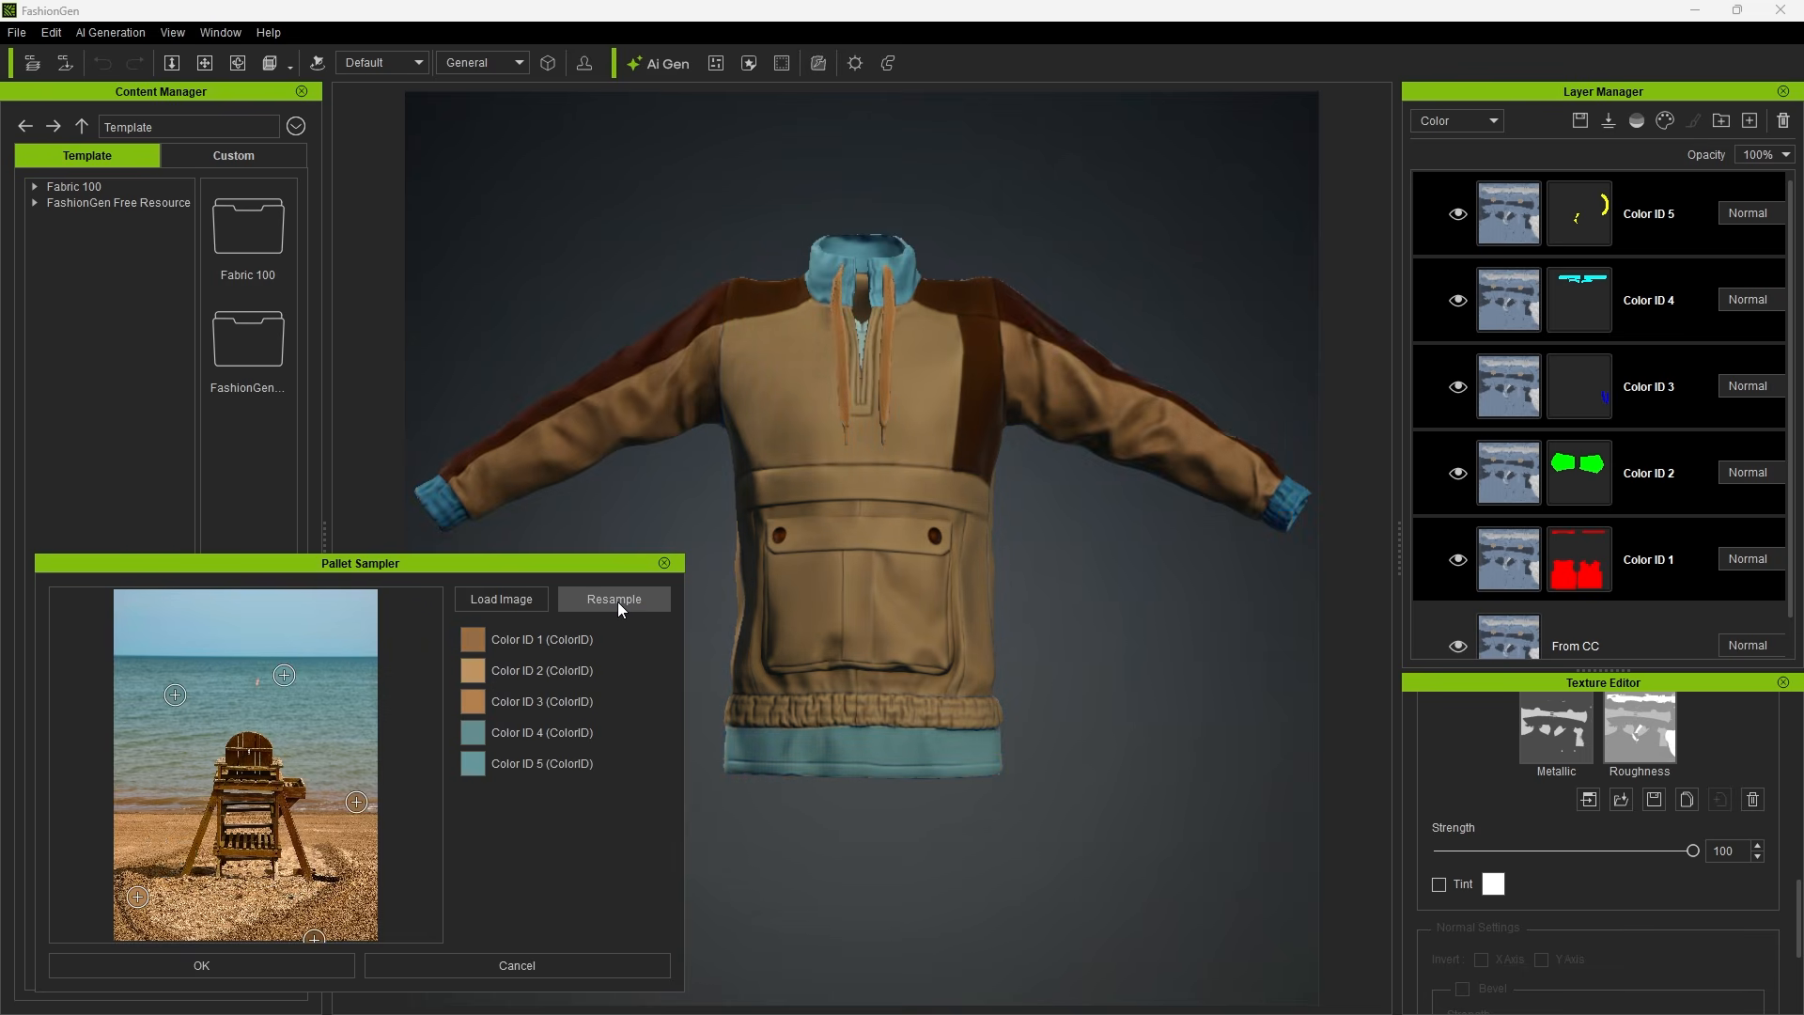
Load the photo of hanging shirt sleeves into the palette sampler, resample its colors twice and accept the palette.
{"action": "left_click", "coordinate": [504, 605]}
{"action": "double_click", "coordinate": [823, 706]}
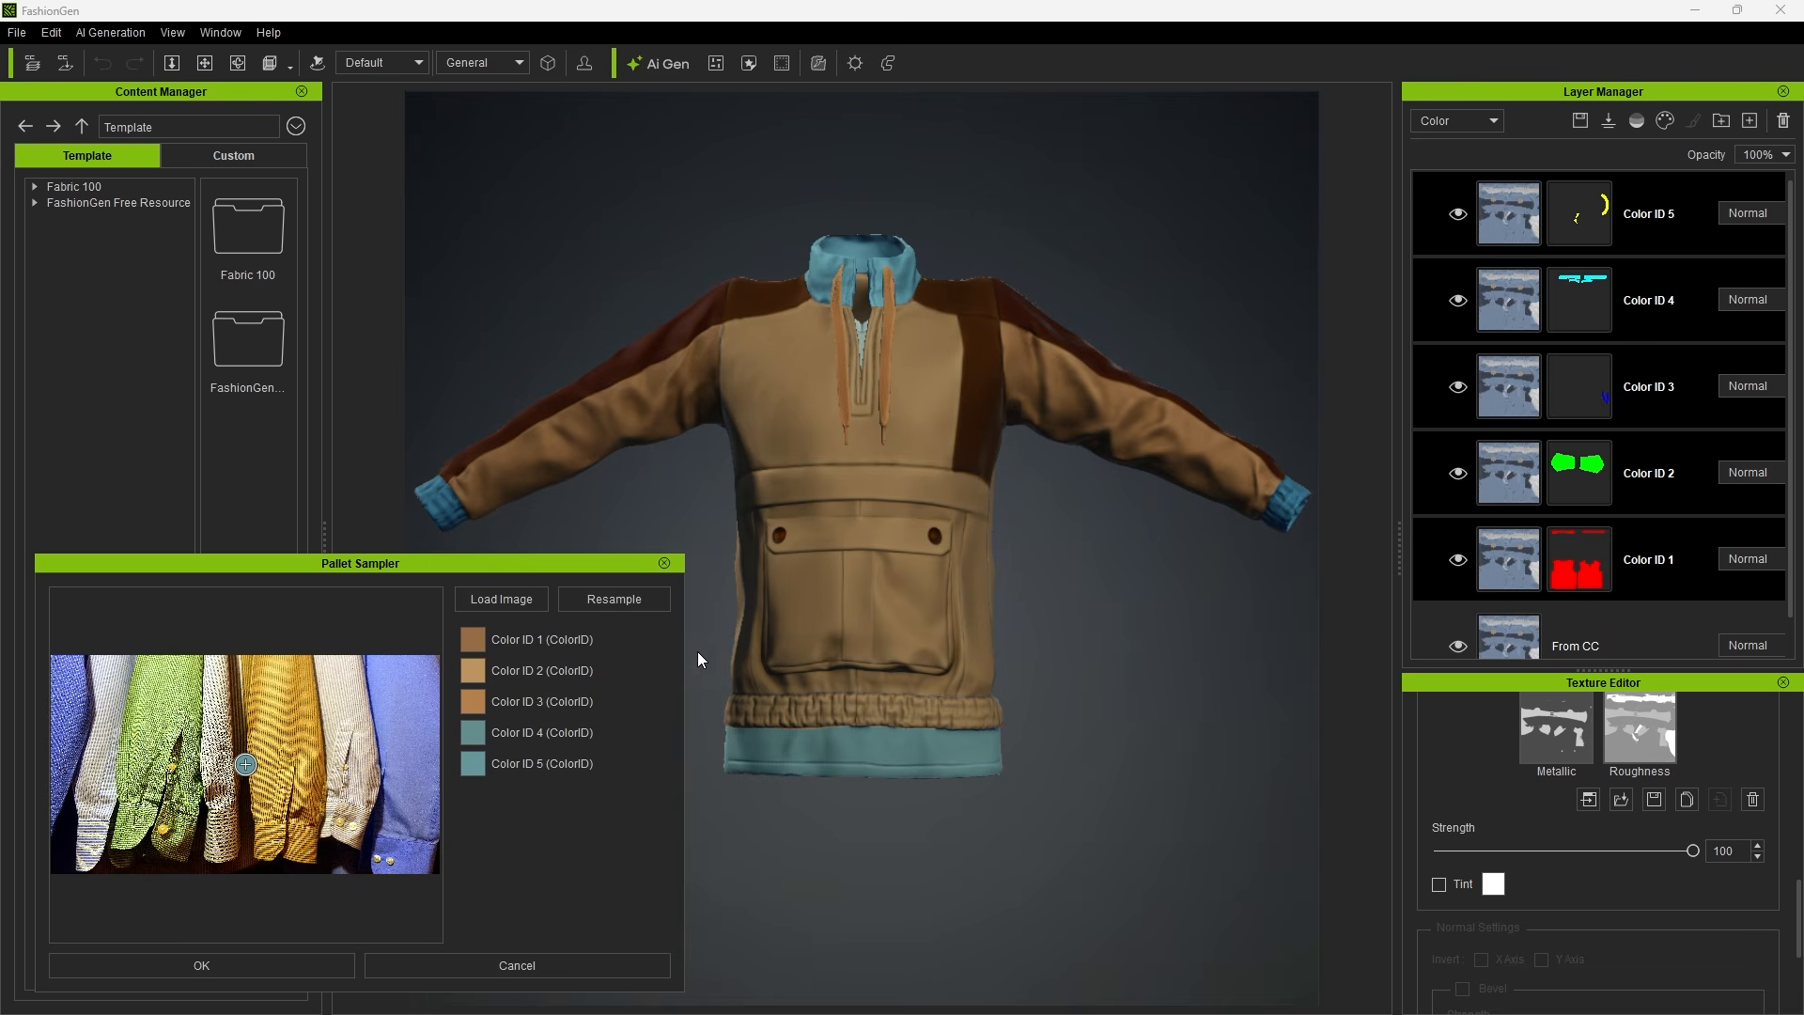
{"action": "left_click", "coordinate": [594, 601]}
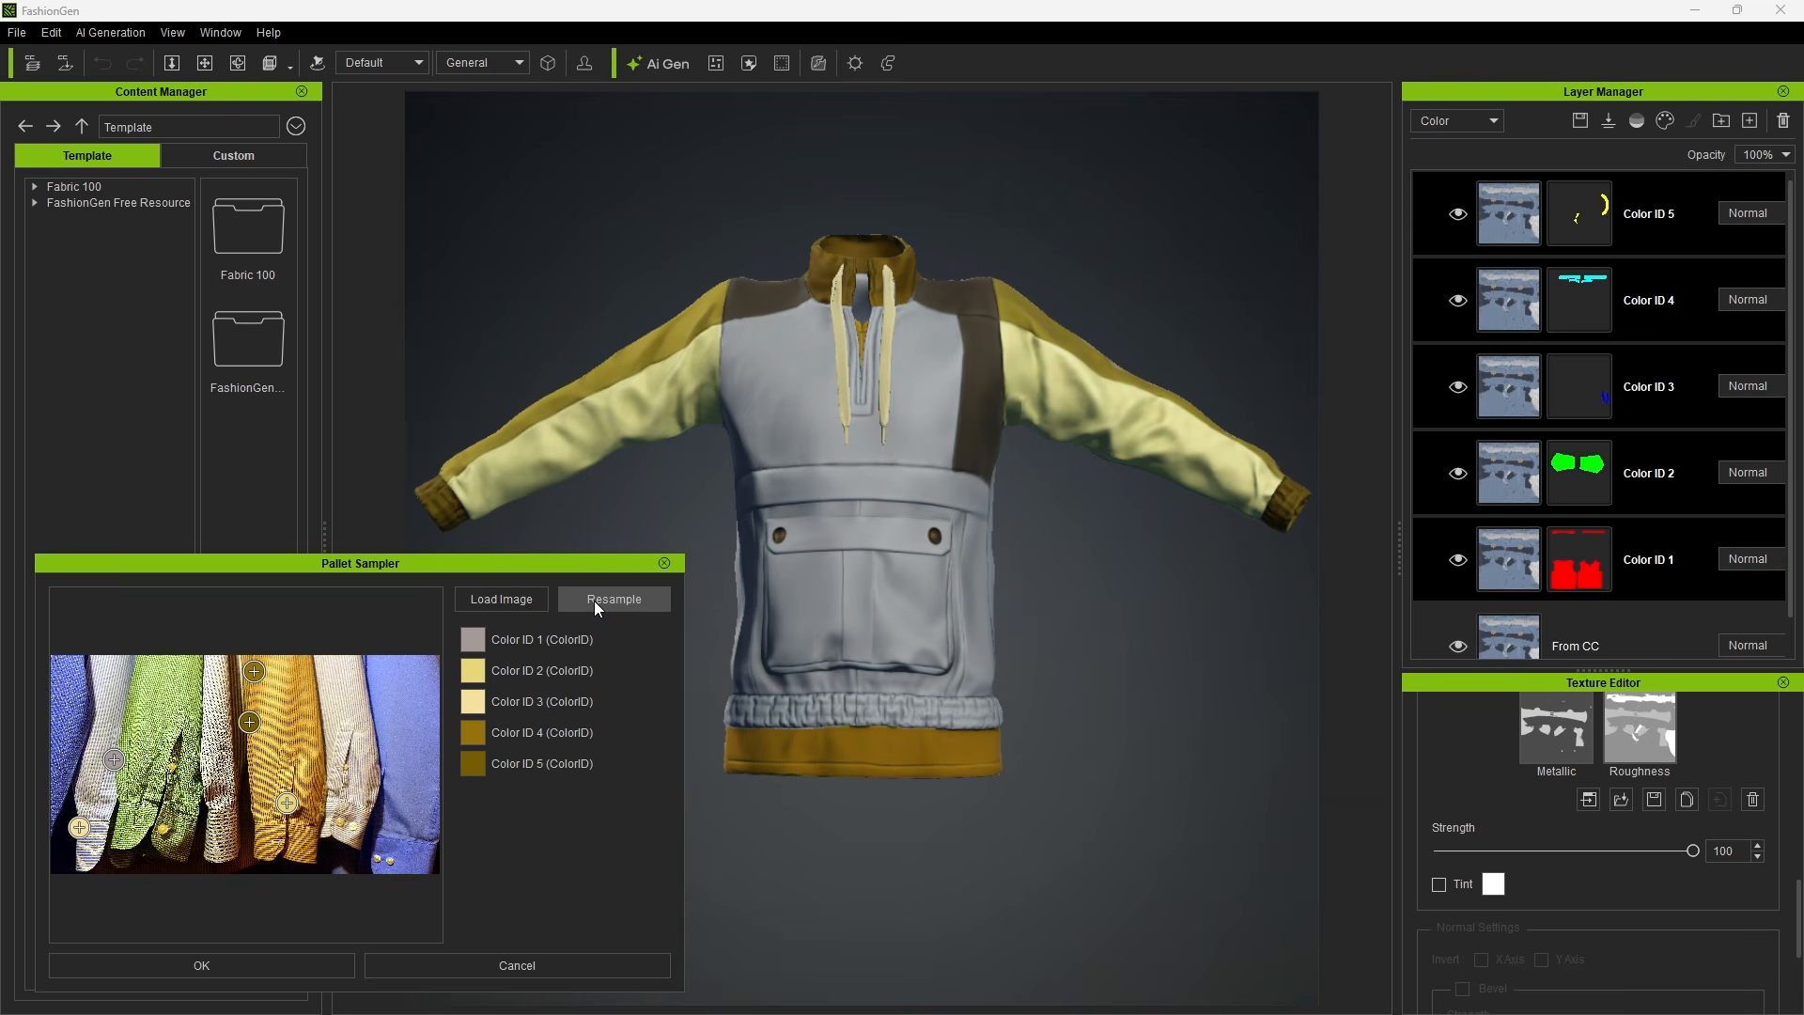
{"action": "left_click", "coordinate": [594, 602]}
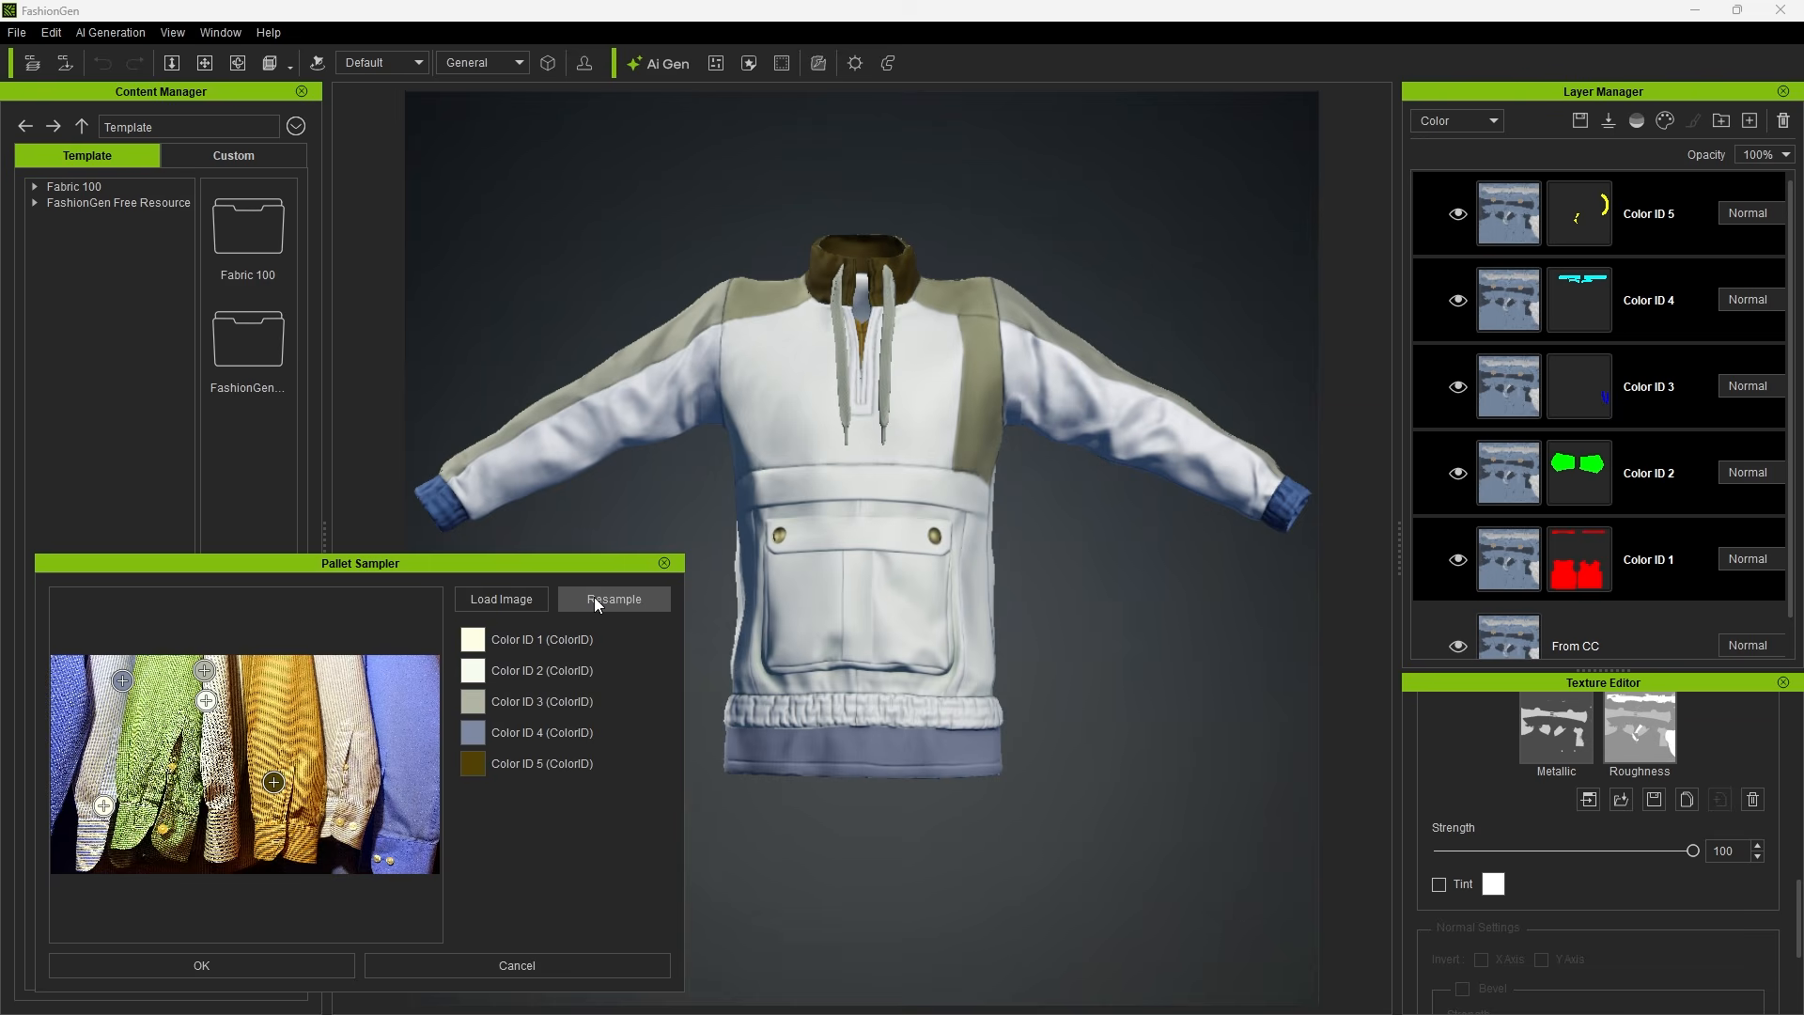
{"action": "left_click", "coordinate": [219, 962]}
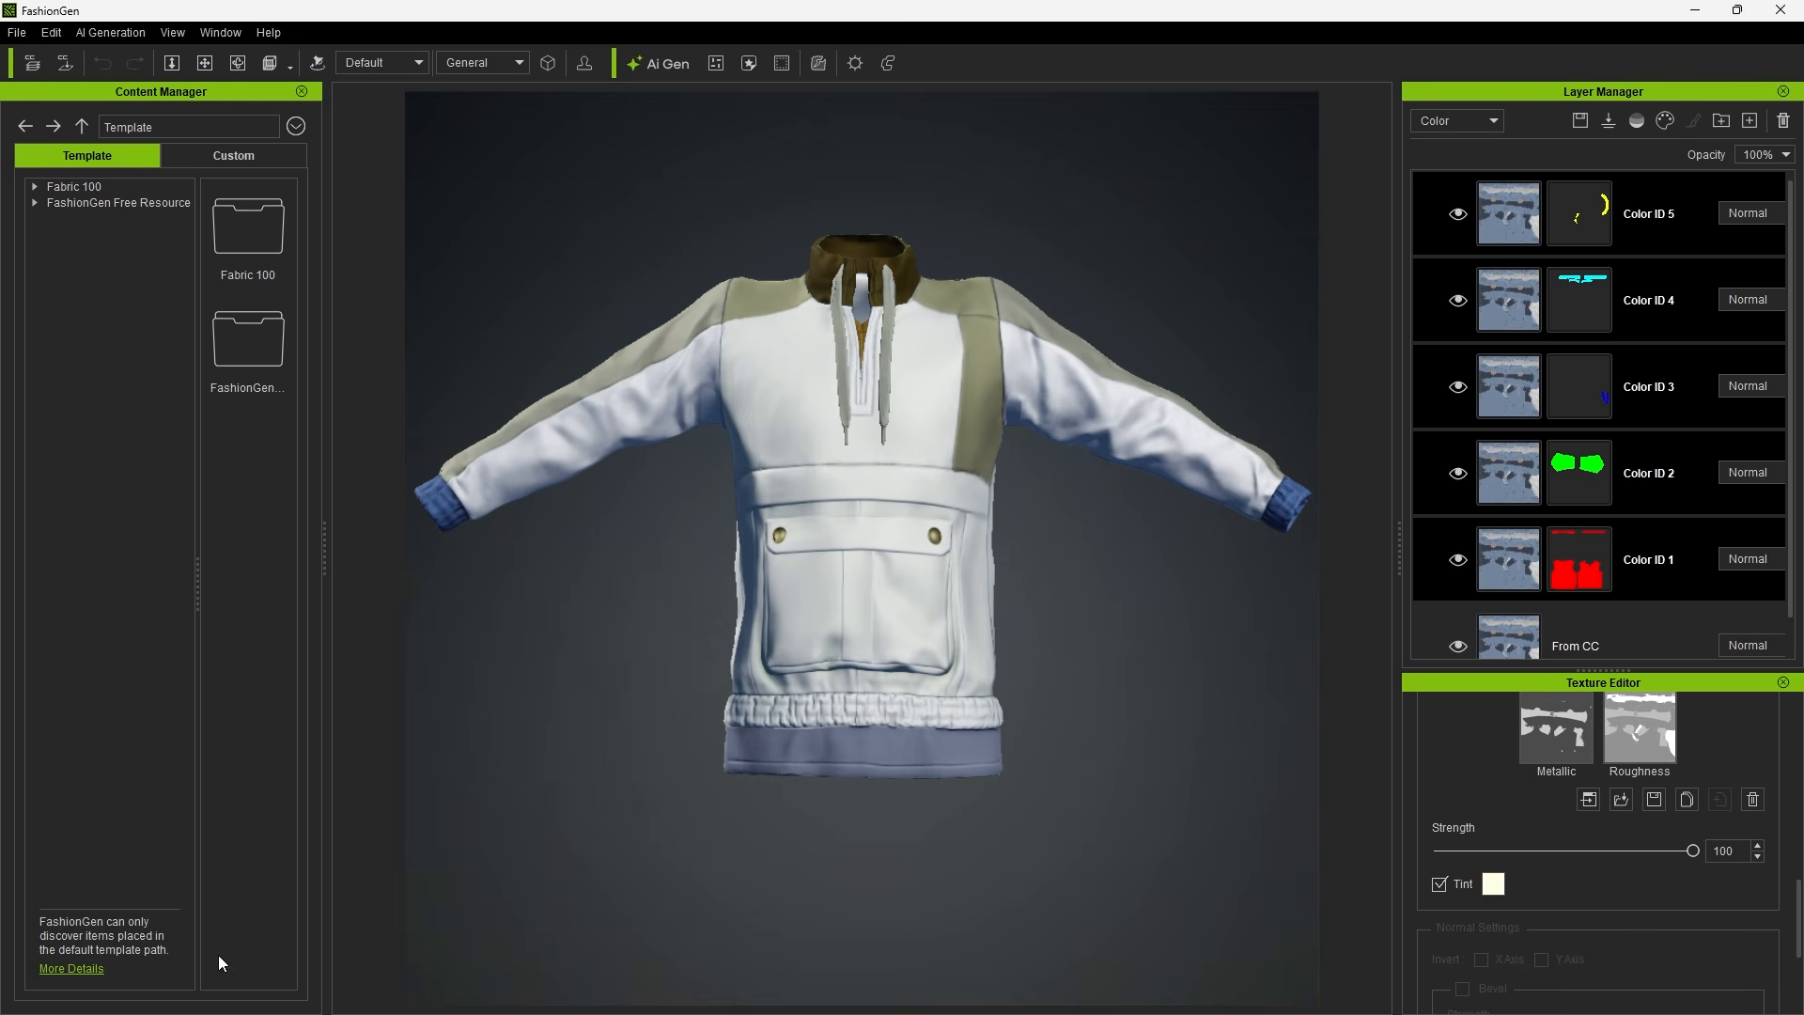
Send the recolored jacket textures back to Character Creator, then inspect the jacket's back and front and its Base Color map.
{"action": "left_click", "coordinate": [34, 66]}
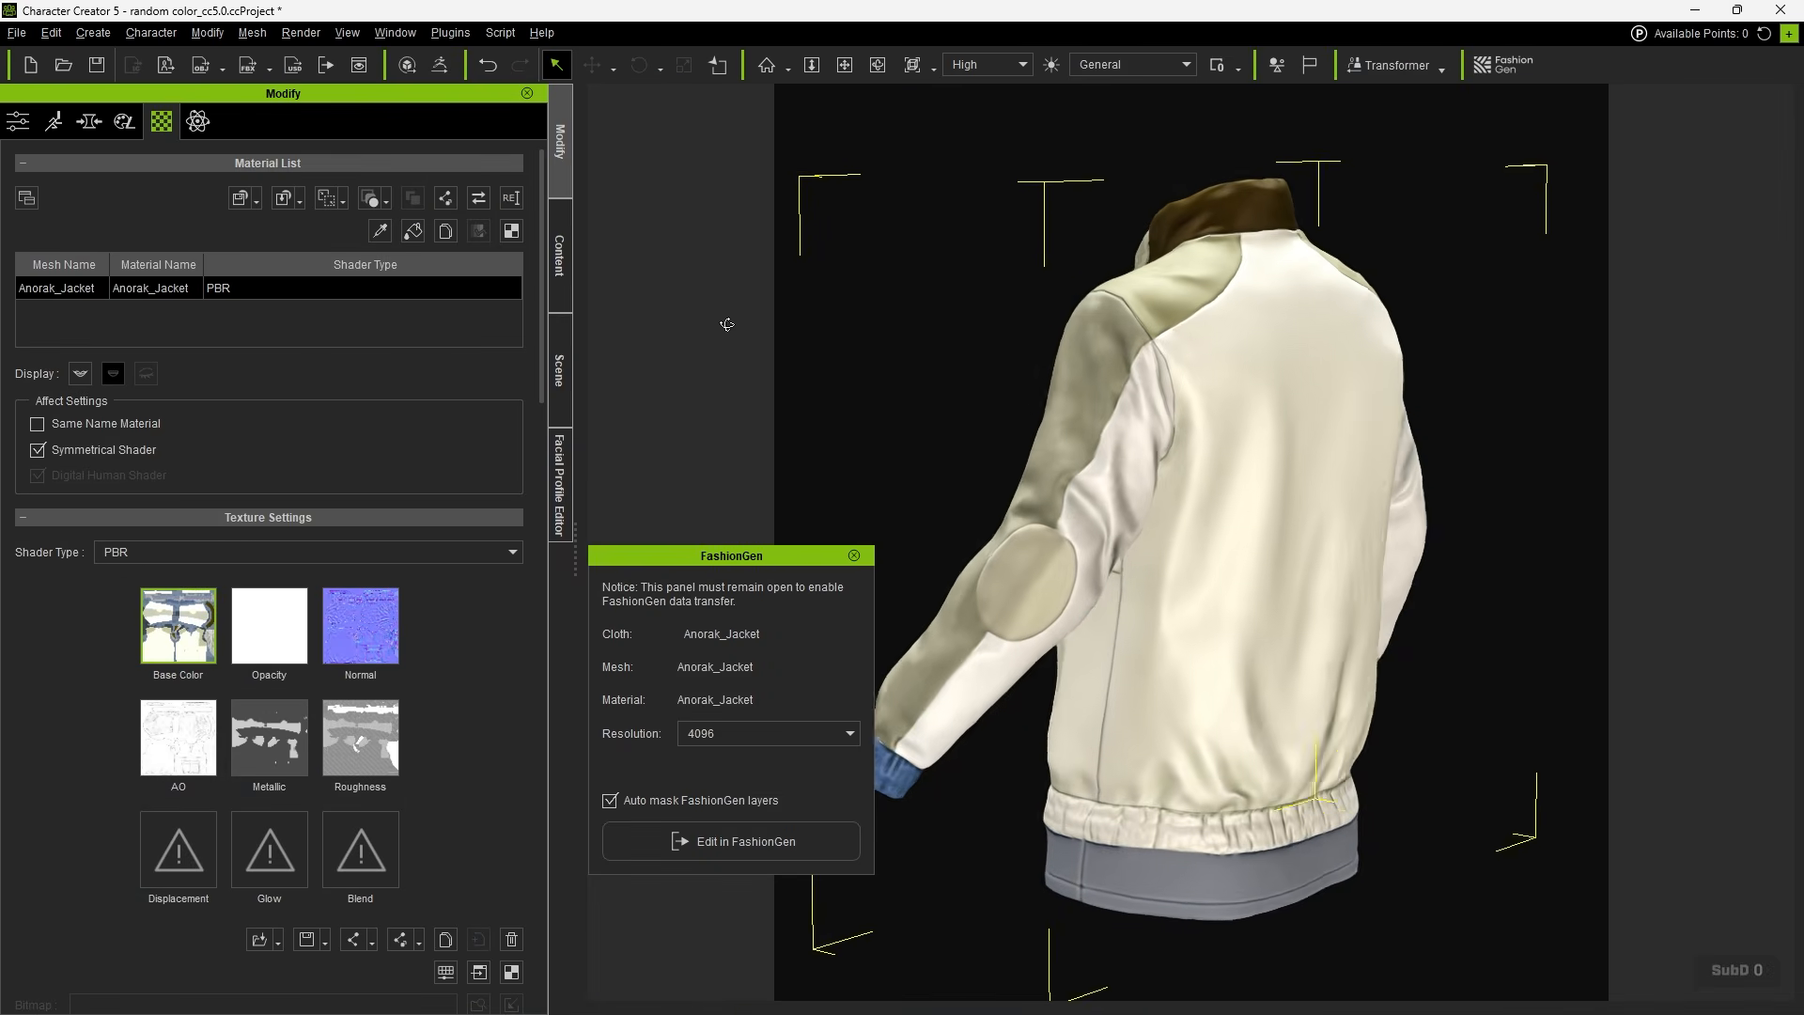
{"action": "right_click_drag", "start_coordinate": [728, 324], "coordinate": [1517, 318]}
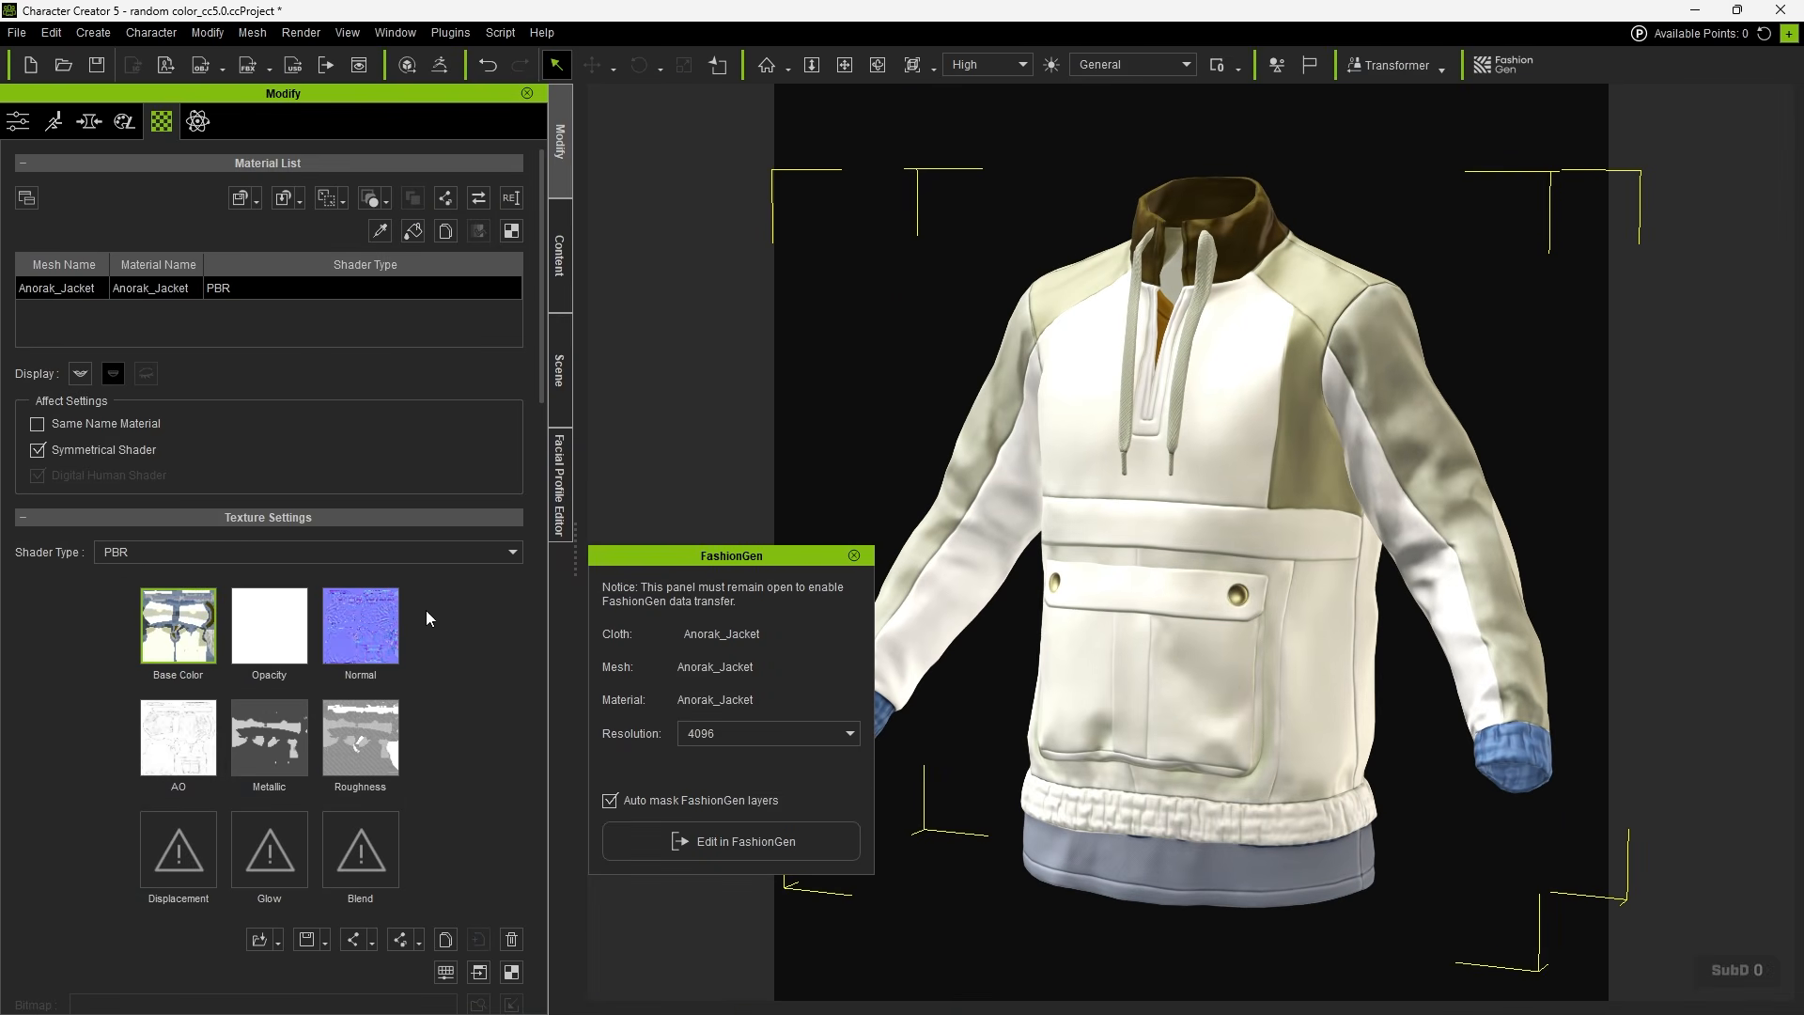
{"action": "mouse_move", "coordinate": [186, 652]}
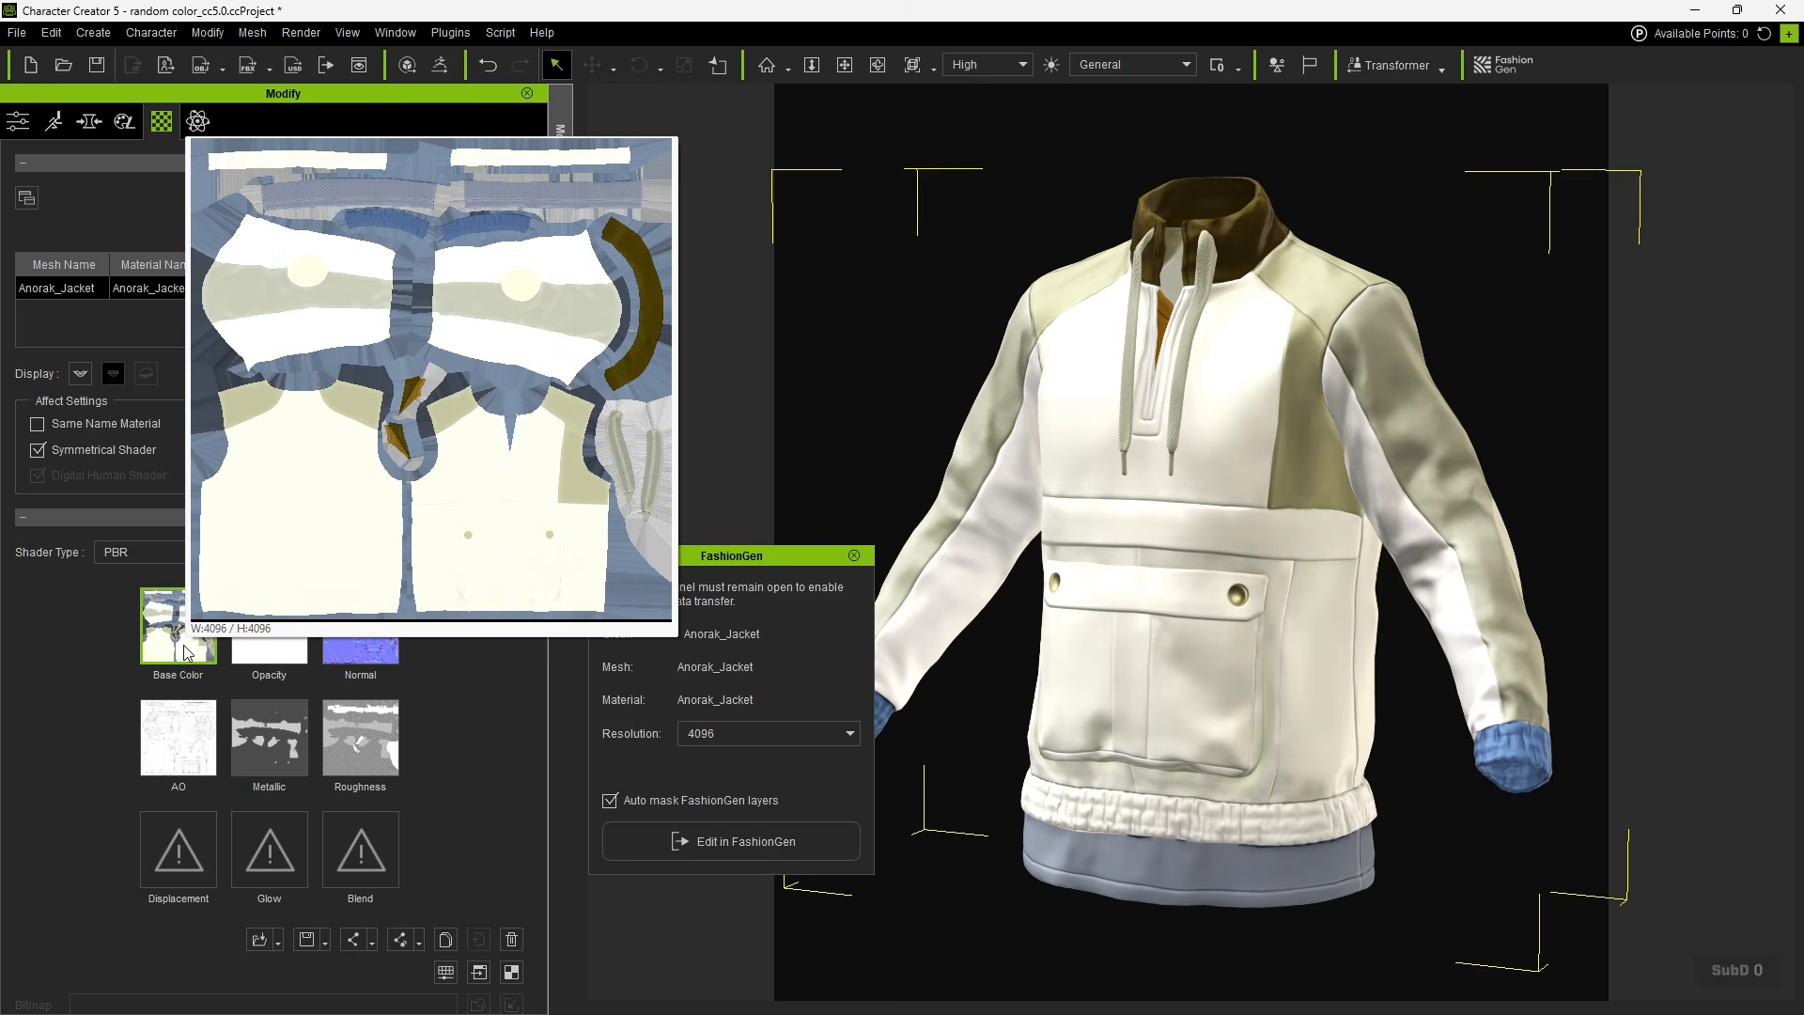